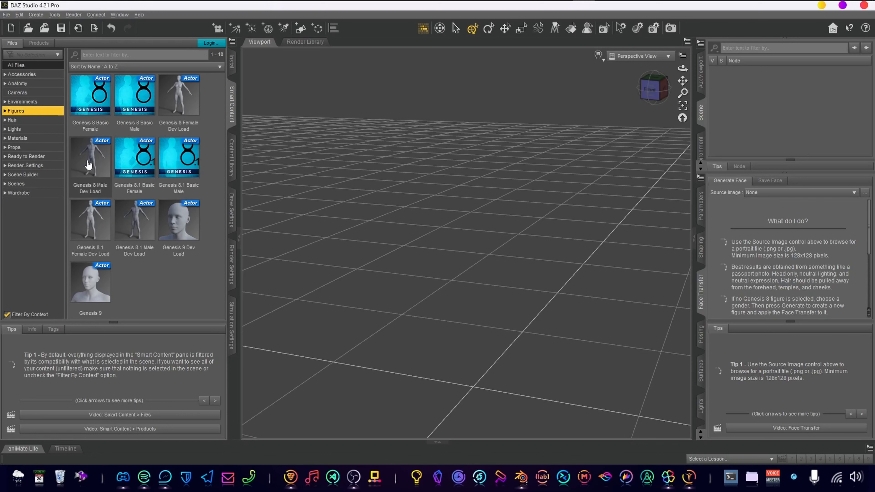
# Load the Genesis 8 Male Dev Load figure into the empty scene
pyautogui.click(98, 166)
pyautogui.doubleClick(95, 166)
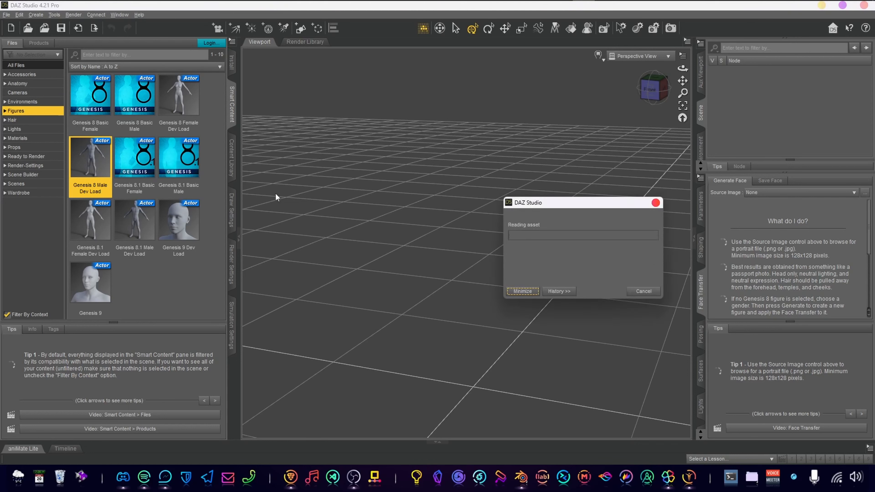
pyautogui.click(468, 167)
pyautogui.click(596, 175)
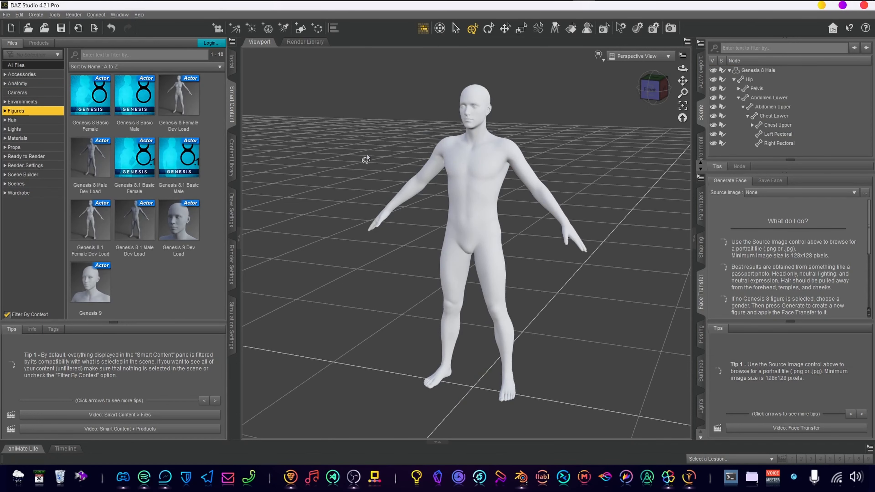
# Send the Genesis 8 Male figure to Blender and accept the export dialogs
pyautogui.click(763, 71)
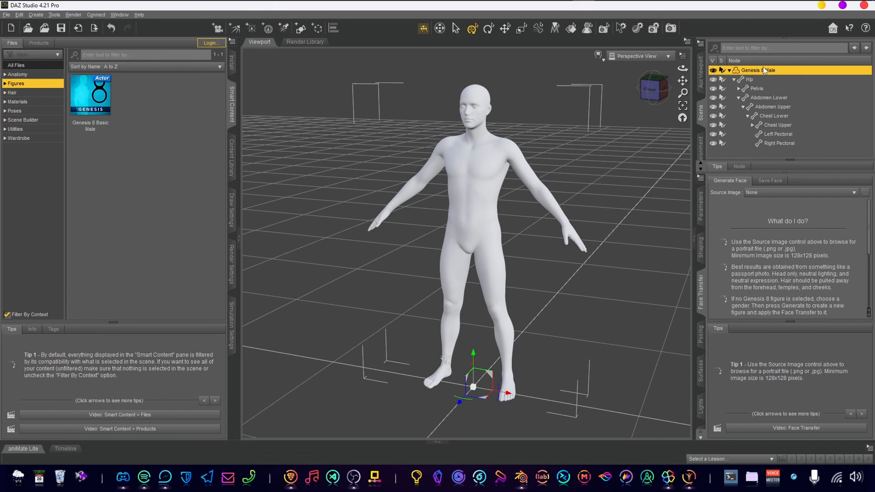
pyautogui.click(764, 70)
pyautogui.click(6, 15)
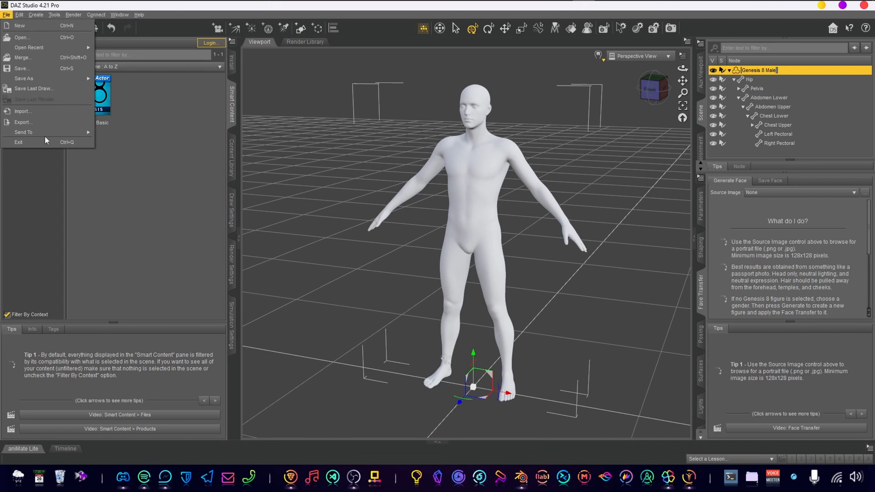
pyautogui.moveTo(42, 134)
pyautogui.click(137, 158)
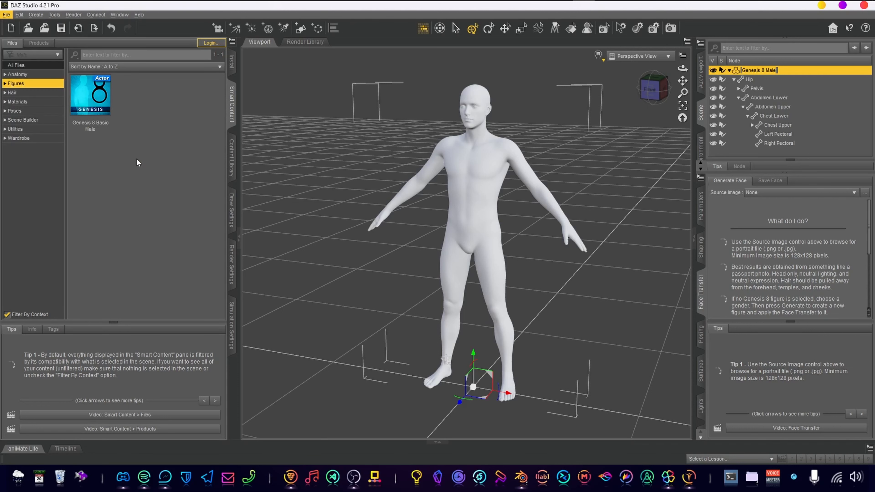
pyautogui.click(643, 386)
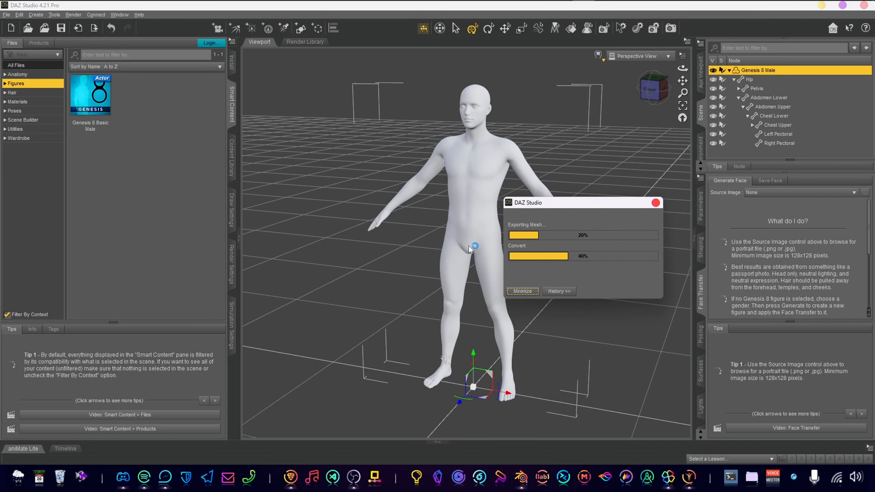
pyautogui.click(434, 238)
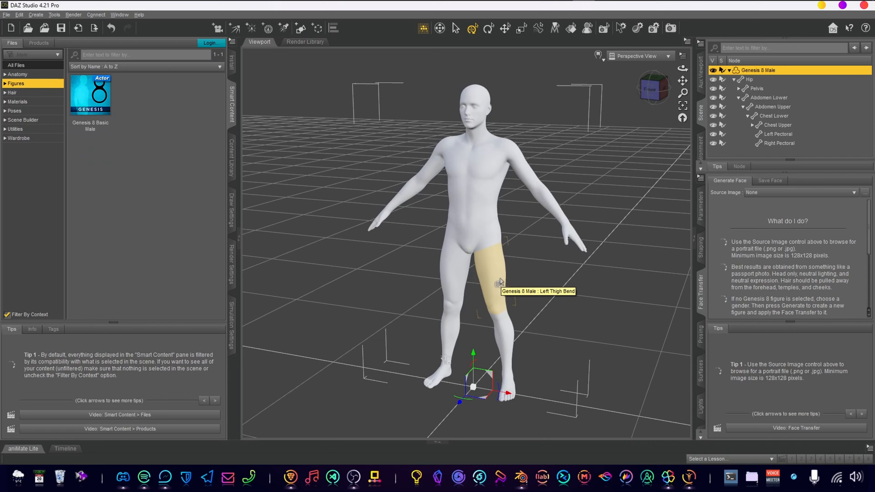
# Switch to Blender and look up the DazToBlender add-on in the preferences by searching for DAZ
pyautogui.hotkey('alt', 'Tab')
pyautogui.click(37, 19)
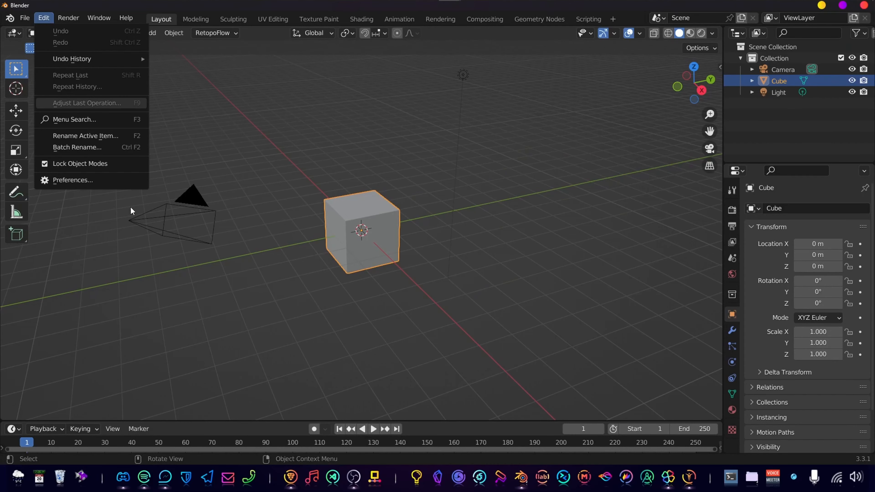
pyautogui.click(103, 182)
pyautogui.click(328, 61)
pyautogui.write('DAZ')
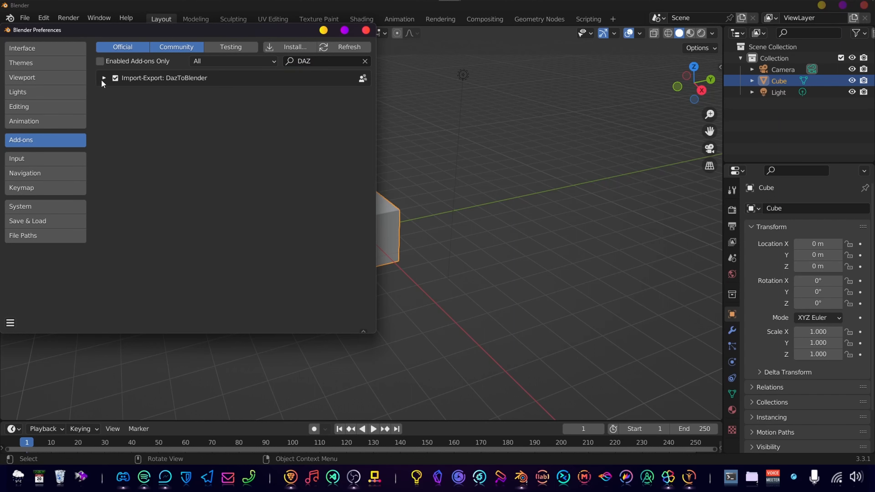
pyautogui.click(365, 30)
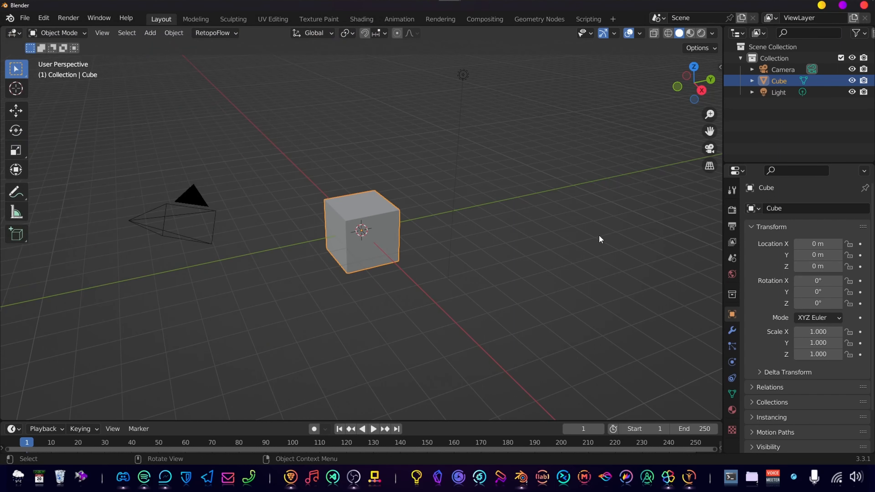
# Show the Daz To Blender add-on's tools in the 3D viewport sidebar
pyautogui.press('n')
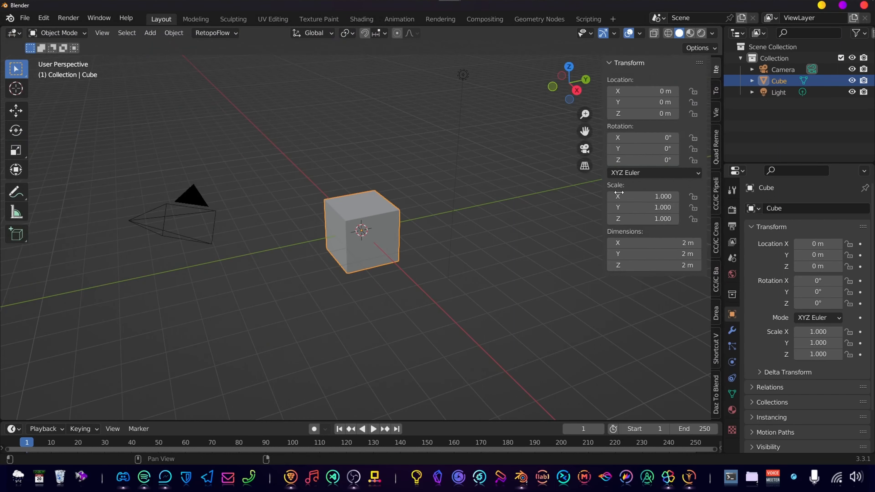
pyautogui.click(716, 395)
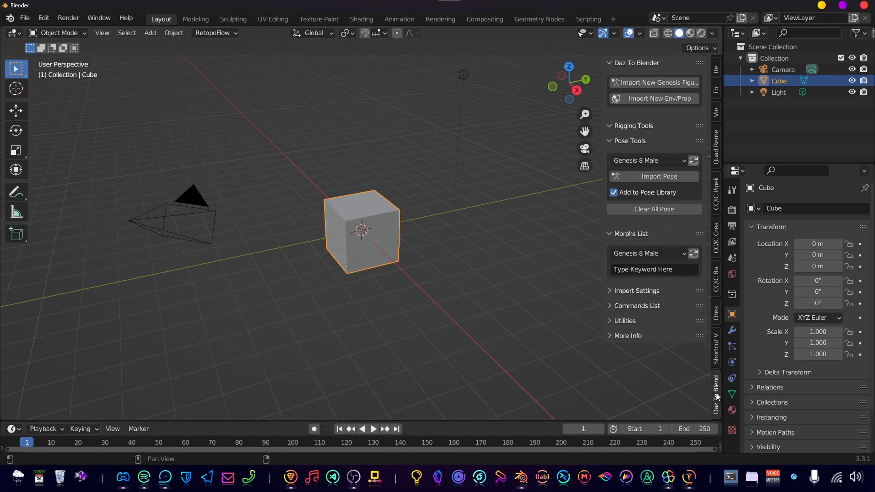
pyautogui.click(716, 355)
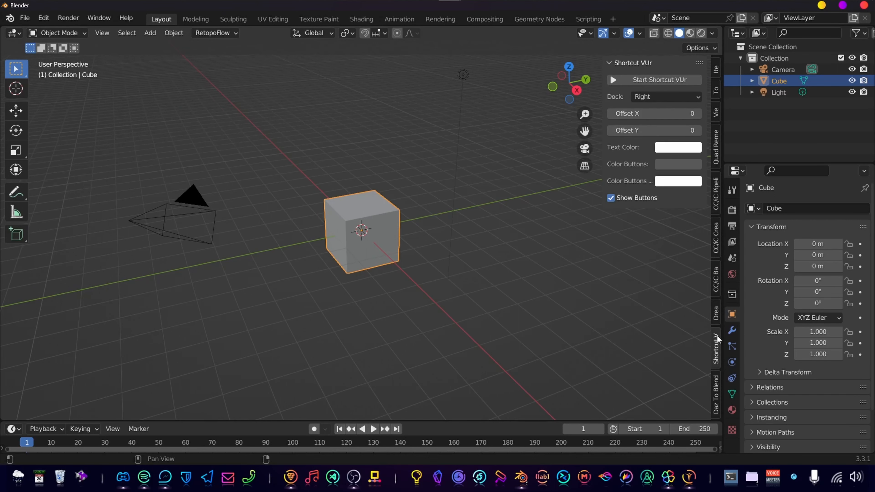
pyautogui.click(716, 396)
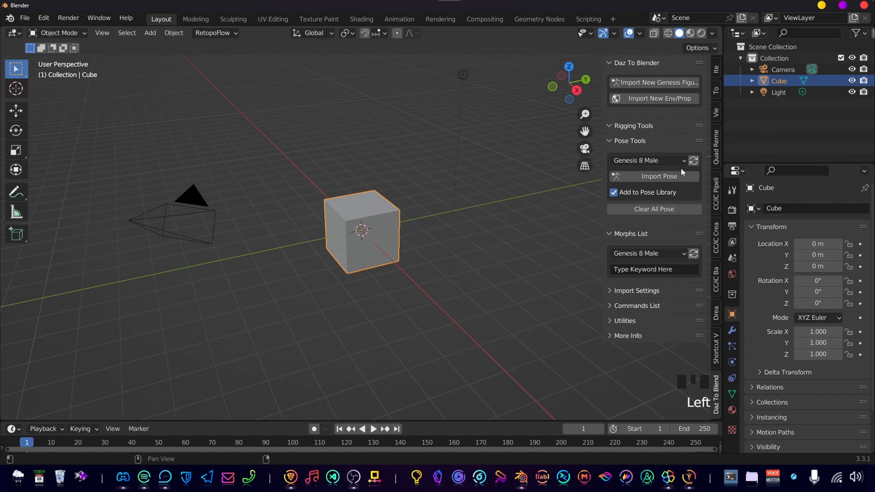
pyautogui.press('n')
pyautogui.press('n')
# Delete the default cube and light from the scene
pyautogui.click(312, 161)
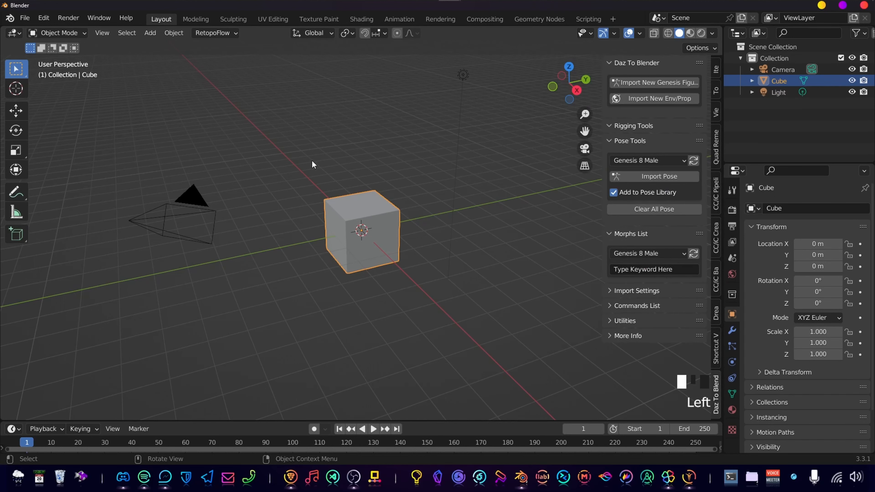
pyautogui.press('x')
pyautogui.click(487, 287)
# Import the exported Genesis figure into the scene with Import New Genesis Figure
pyautogui.click(654, 82)
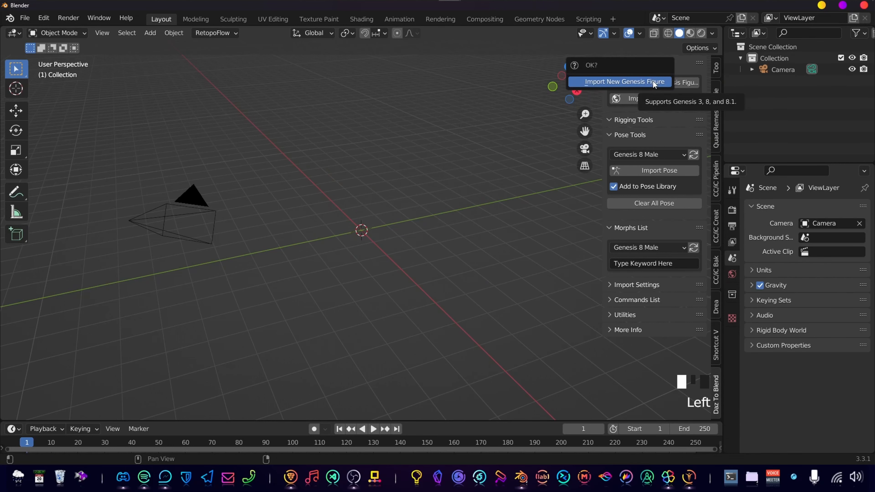
pyautogui.click(653, 82)
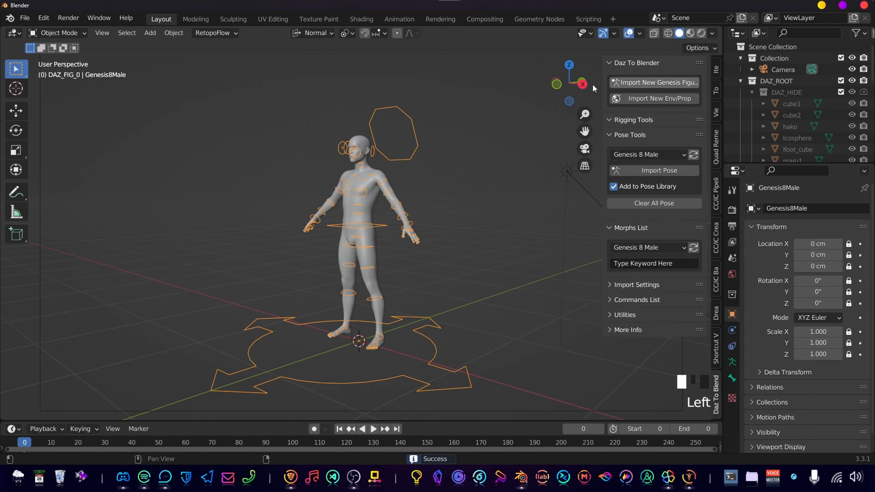
pyautogui.moveTo(389, 199)
pyautogui.mouseDown(button='middle')
pyautogui.moveTo(435, 217)
pyautogui.moveTo(380, 207)
pyautogui.mouseUp(button='middle')
pyautogui.scroll(-2, 381, 211)
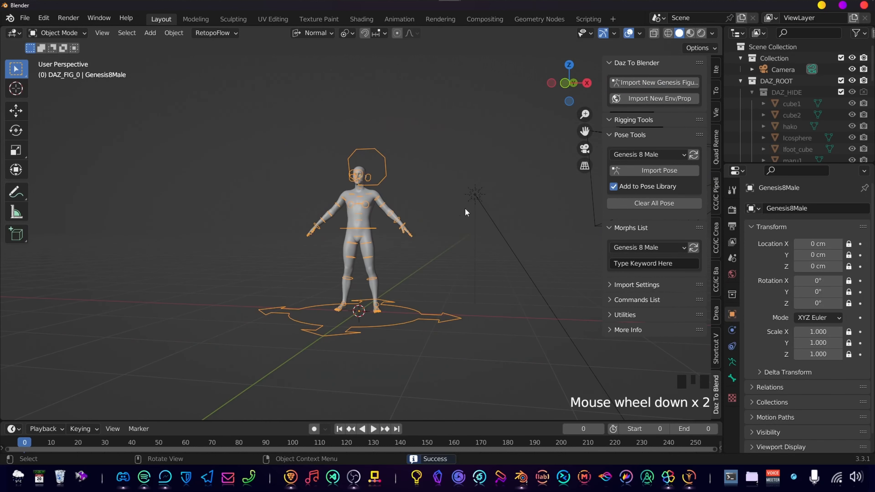
# Delete the light that stands beside the imported figure
pyautogui.click(463, 177)
pyautogui.click(474, 193)
pyautogui.press('x')
pyautogui.click(475, 186)
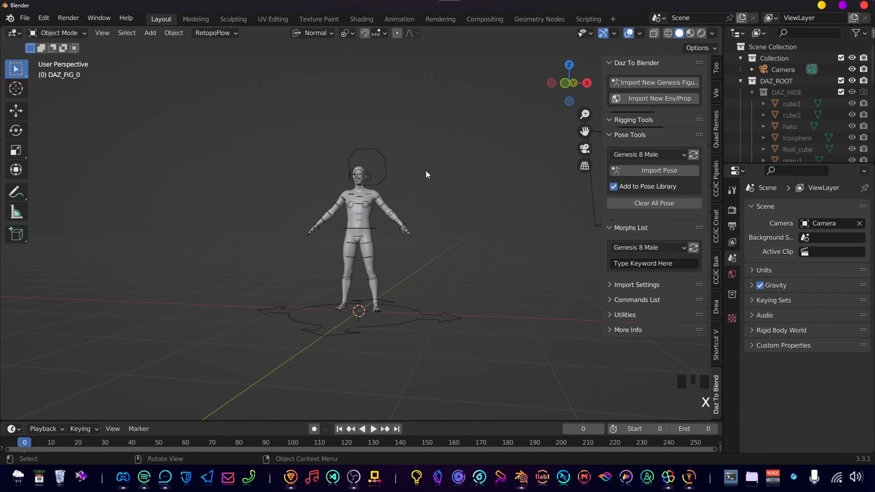
# Select the Genesis8Male armature and switch it to Pose Mode
pyautogui.moveTo(427, 174); pyautogui.dragTo(358, 238, button='middle')
pyautogui.click(374, 222)
pyautogui.scroll(6, 395, 216)
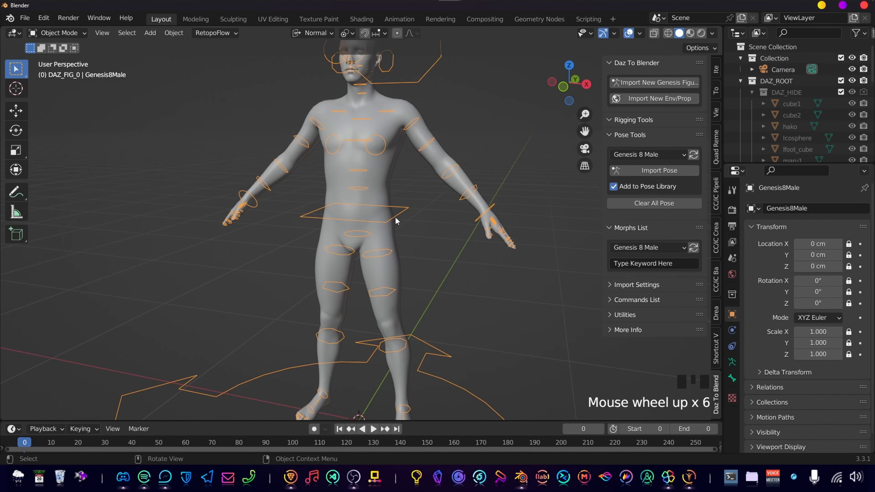
pyautogui.scroll(-4, 432, 183)
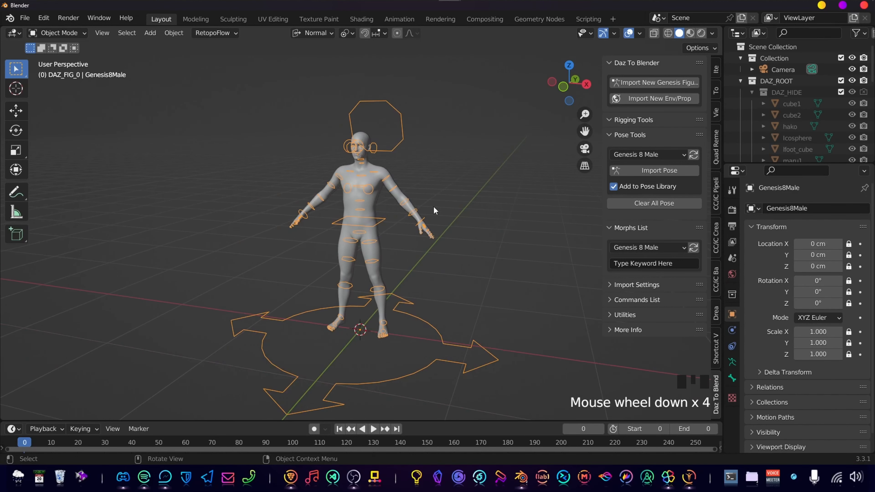
pyautogui.hotkey('ctrl', 'Tab')
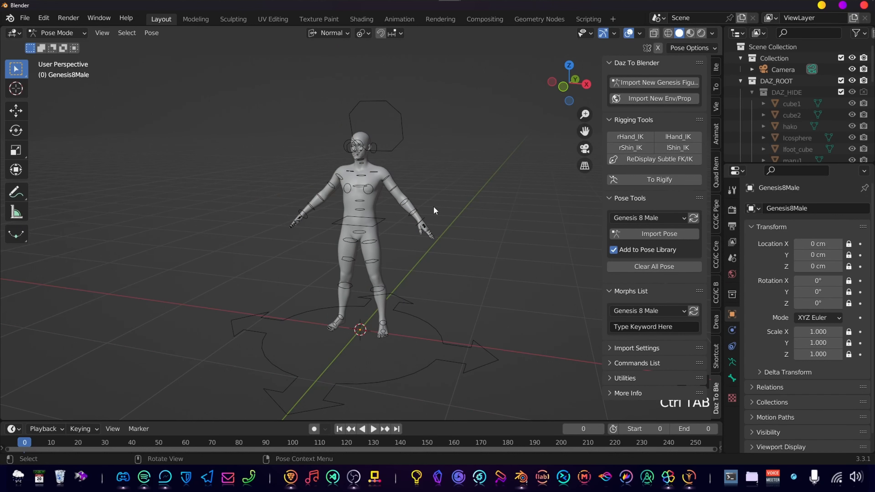
pyautogui.scroll(3, 425, 227)
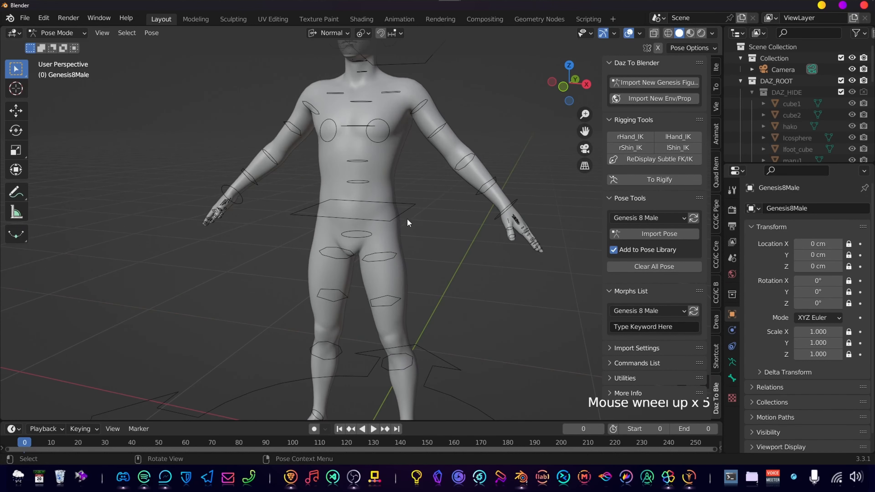
# Rotate the lShldrBend bone several times from different view angles to repose the left arm
pyautogui.click(400, 214)
pyautogui.moveTo(548, 226); pyautogui.dragTo(397, 204, button='middle')
pyautogui.scroll(-3, 444, 210)
pyautogui.scroll(-3, 421, 216)
pyautogui.click(380, 188)
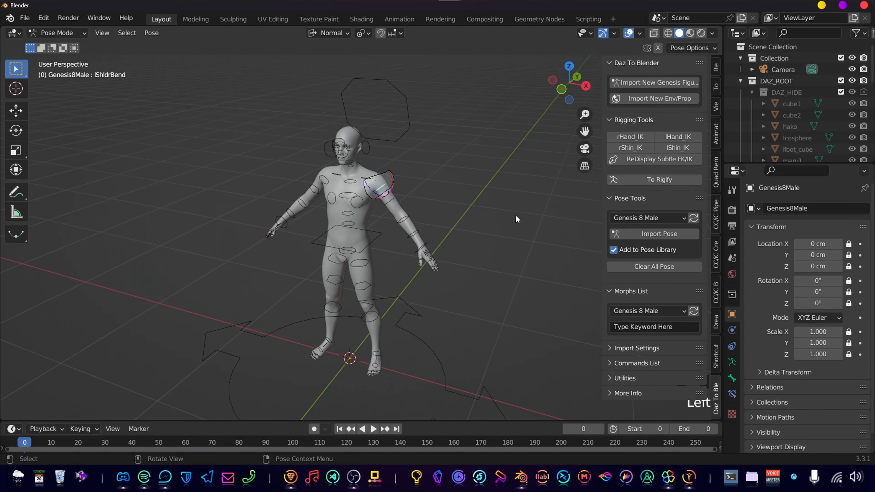
pyautogui.press('r')
pyautogui.click(388, 210)
pyautogui.moveTo(388, 210); pyautogui.dragTo(363, 225, button='middle')
pyautogui.press('r')
pyautogui.click(484, 133)
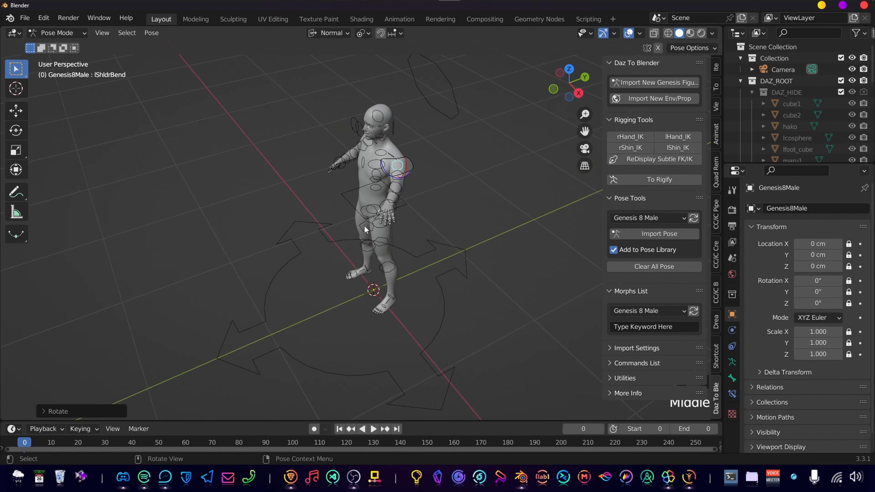
pyautogui.scroll(3, 364, 225)
pyautogui.keyDown('shift'); pyautogui.moveTo(413, 203); pyautogui.dragTo(412, 241, button='middle'); pyautogui.keyUp('shift')
pyautogui.press('r')
pyautogui.click(421, 189)
# Rotate the rShldrBend bone to raise the figure's right arm to about shoulder height
pyautogui.moveTo(421, 190); pyautogui.dragTo(373, 211, button='middle')
pyautogui.click(280, 170)
pyautogui.press('r')
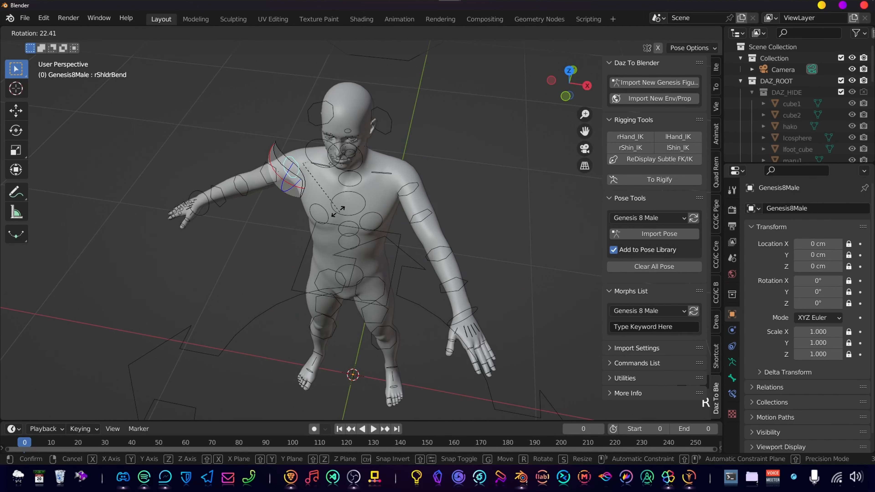
pyautogui.click(467, 208)
pyautogui.click(359, 213)
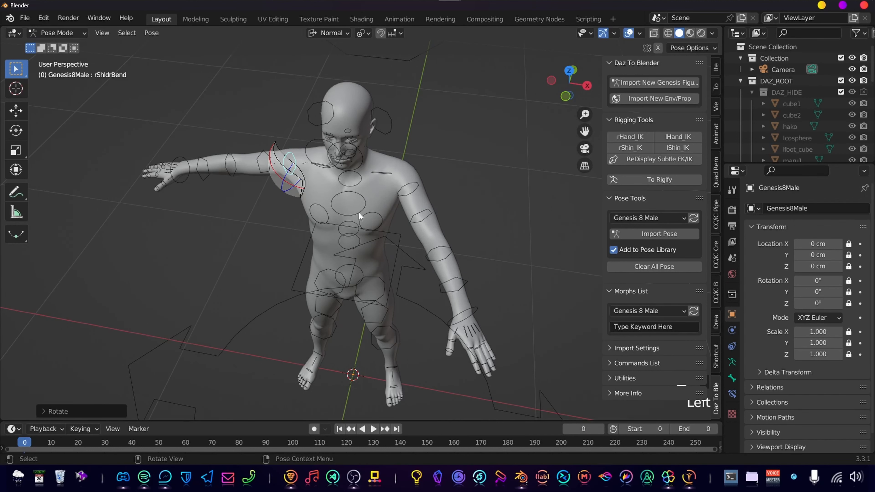
pyautogui.click(351, 240)
pyautogui.moveTo(364, 246); pyautogui.dragTo(363, 238, button='middle')
pyautogui.press('r')
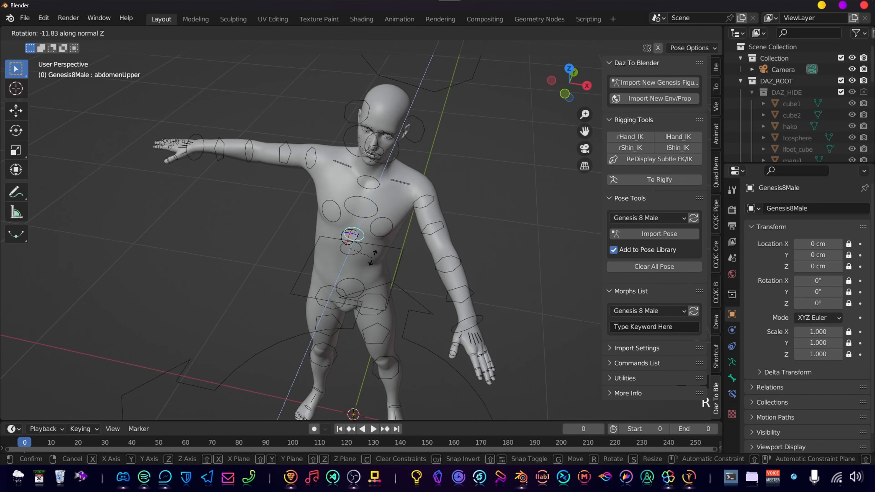
pyautogui.rightClick(368, 258)
# Rotate the chestLower bone slightly to tilt the figure's upper body
pyautogui.moveTo(411, 271); pyautogui.dragTo(360, 254, button='middle')
pyautogui.click(366, 203)
pyautogui.press('r')
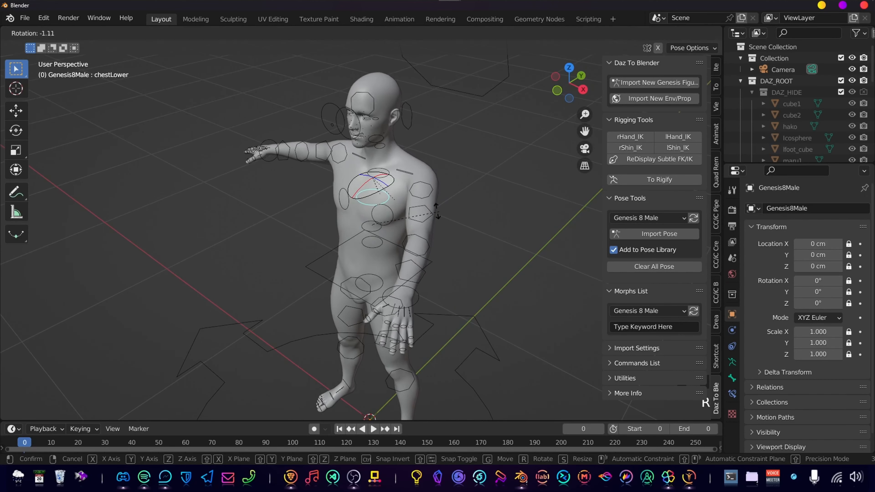
pyautogui.click(433, 220)
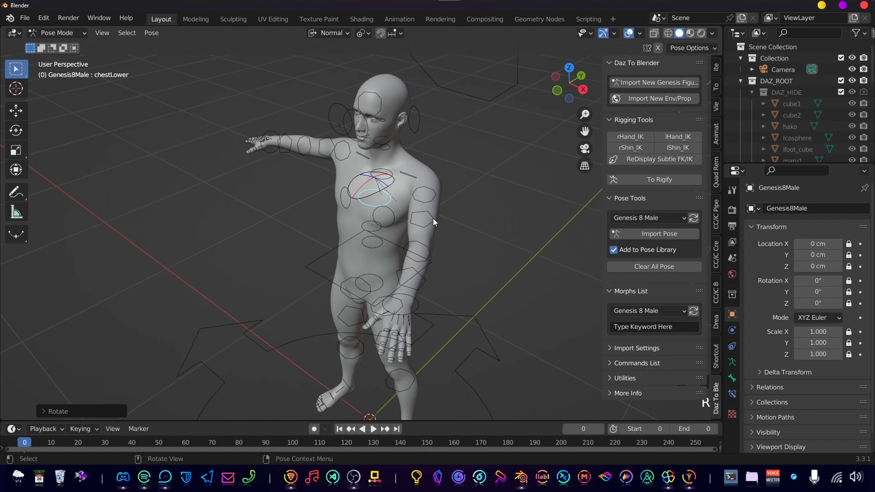
# Rotate the lHand bone to bend the figure's left hand at the wrist
pyautogui.click(416, 297)
pyautogui.moveTo(429, 300); pyautogui.dragTo(447, 296, button='middle')
pyautogui.press('r')
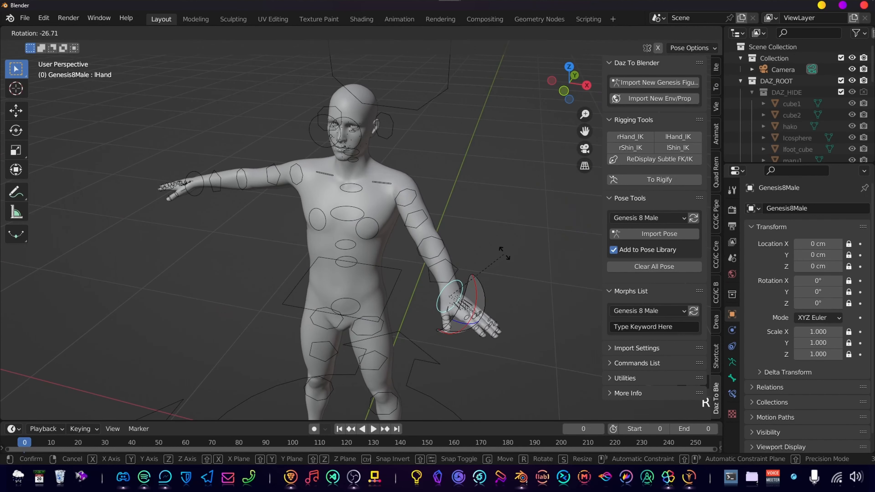
pyautogui.click(482, 283)
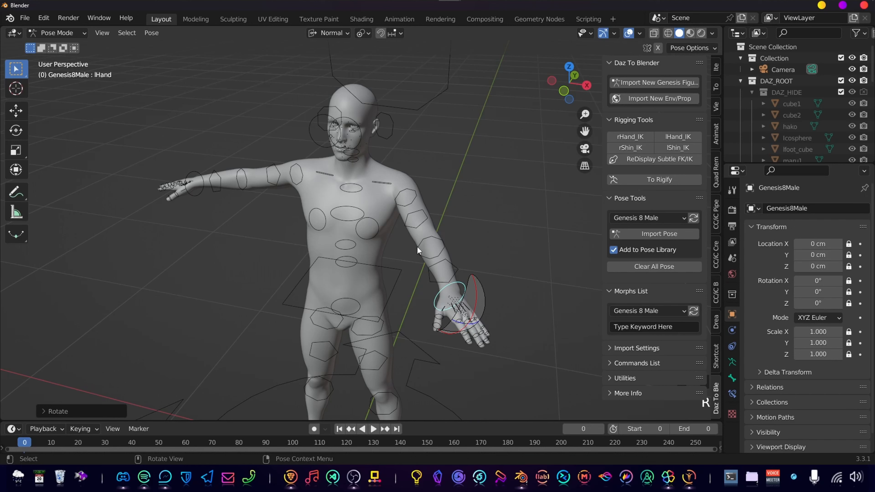
pyautogui.scroll(6, 388, 277)
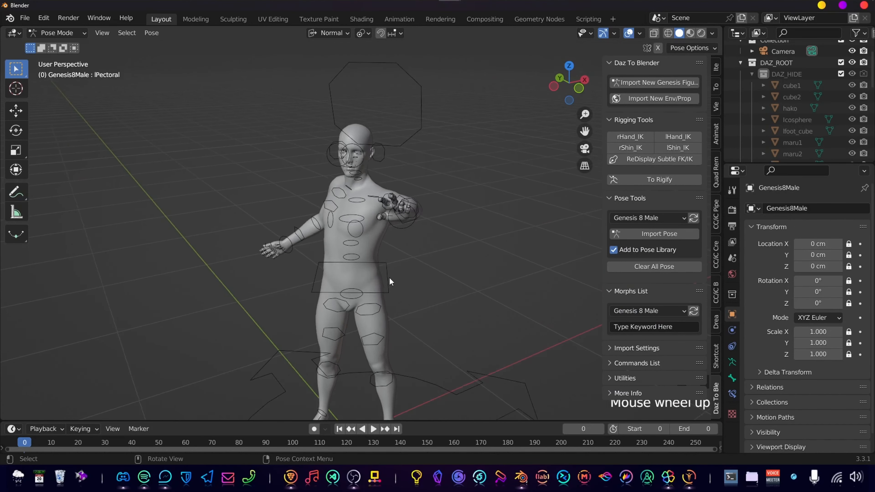
pyautogui.scroll(-2, 400, 230)
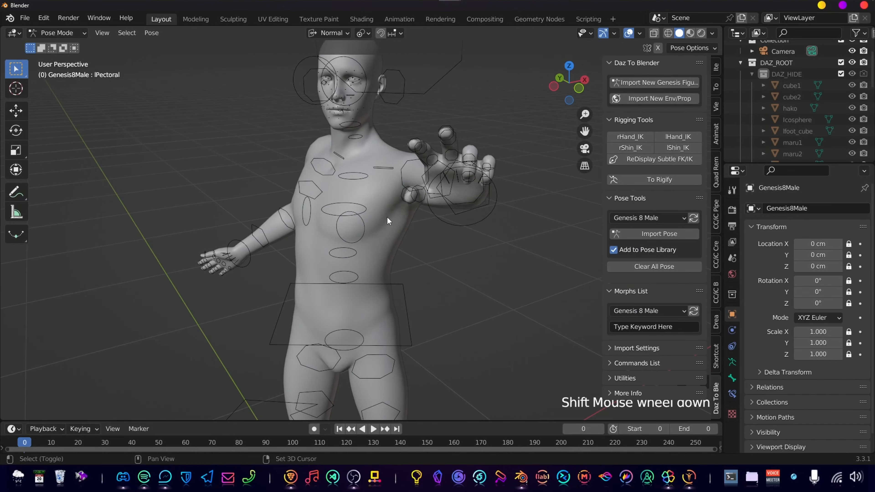
pyautogui.keyDown('shift'); pyautogui.scroll(-2, 387, 220); pyautogui.keyUp('shift')
pyautogui.scroll(-2, 372, 281)
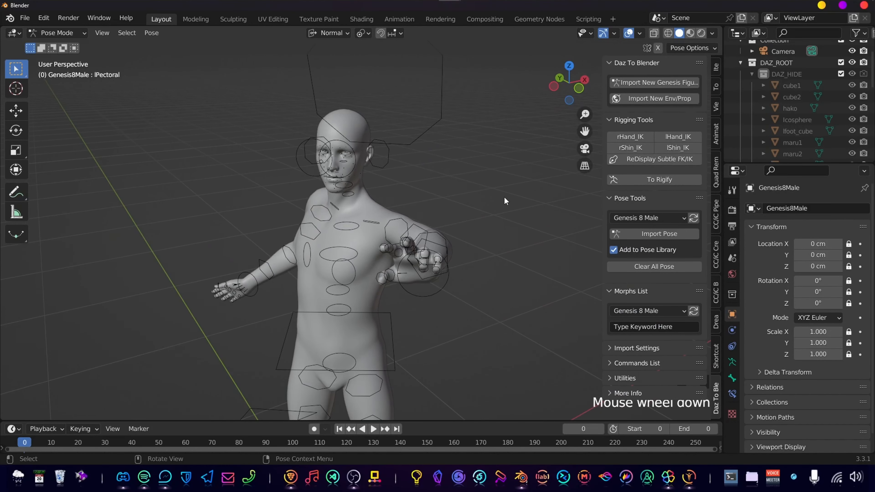
# Switch the Genesis 8 Male rig from Pose Mode to Object Mode and select the Camera object
pyautogui.press('n')
pyautogui.moveTo(649, 208); pyautogui.dragTo(634, 207, button='middle')
pyautogui.scroll(5, 771, 79)
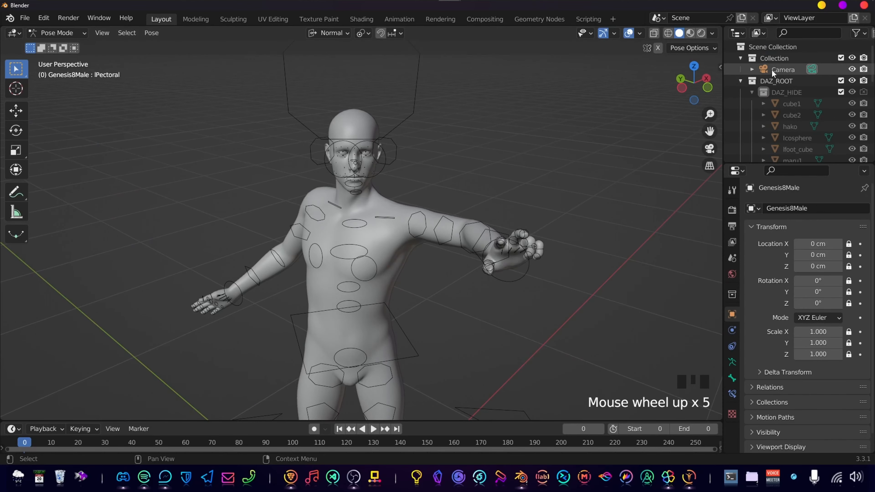
pyautogui.click(788, 72)
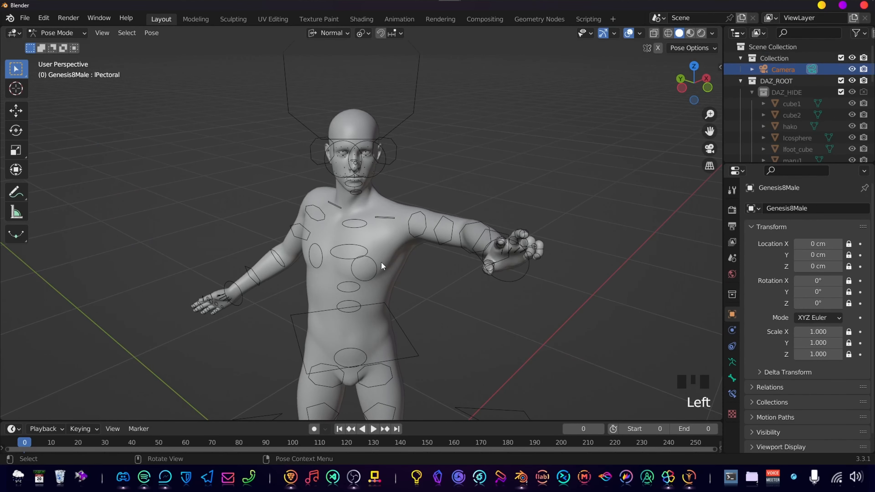
pyautogui.click(407, 194)
pyautogui.hotkey('ctrl', 'Tab')
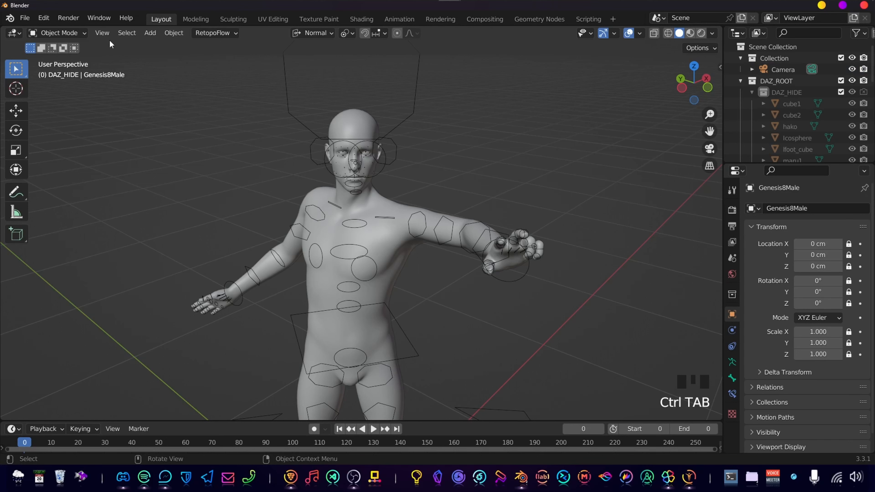
pyautogui.click(56, 32)
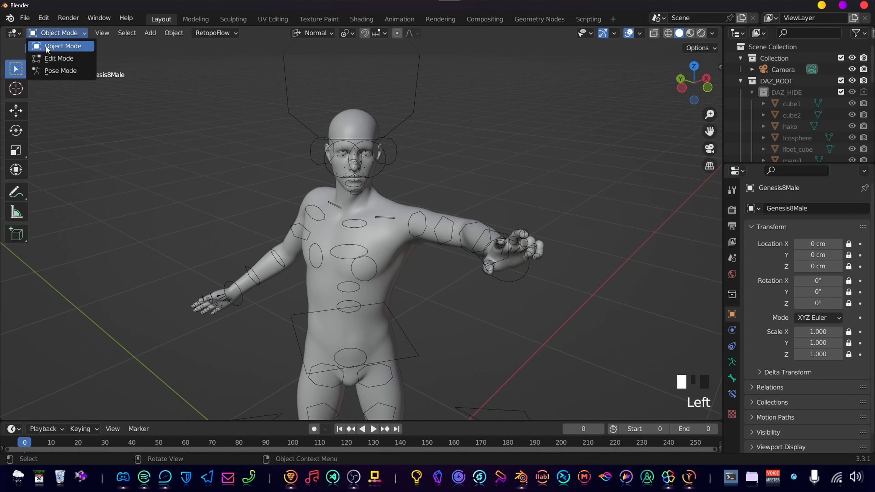
pyautogui.click(791, 71)
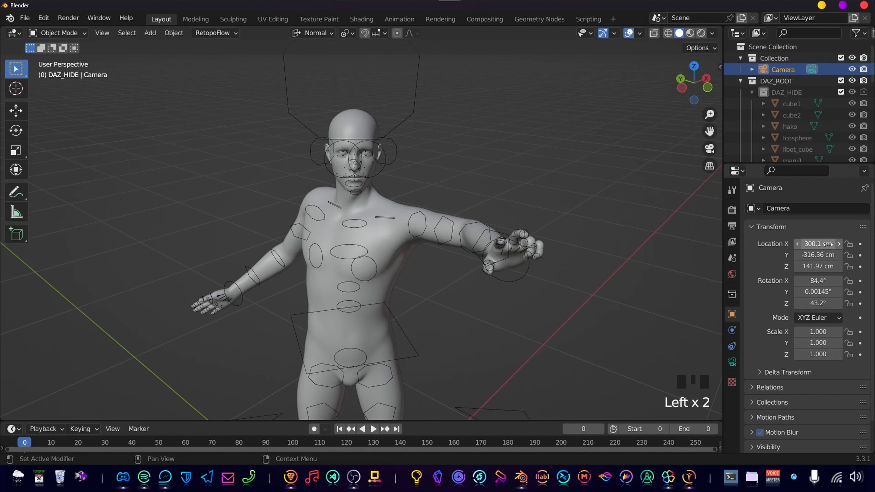
# Set the camera's location to X -47 cm, Y -83 cm and Z 160 cm
pyautogui.click(826, 243)
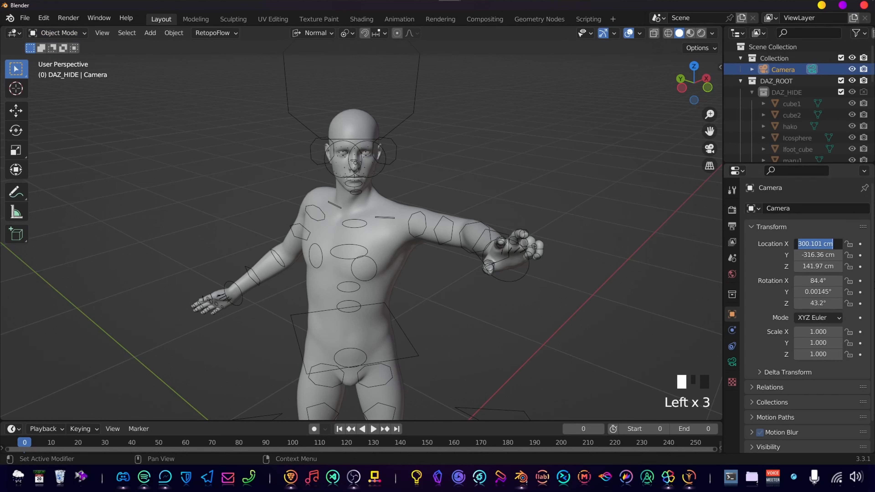
pyautogui.write('-47')
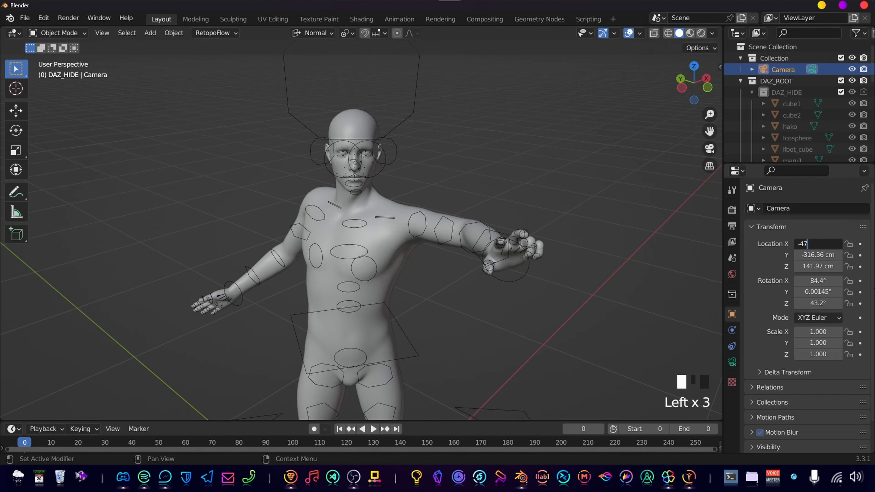
pyautogui.press('Tab')
pyautogui.write('-')
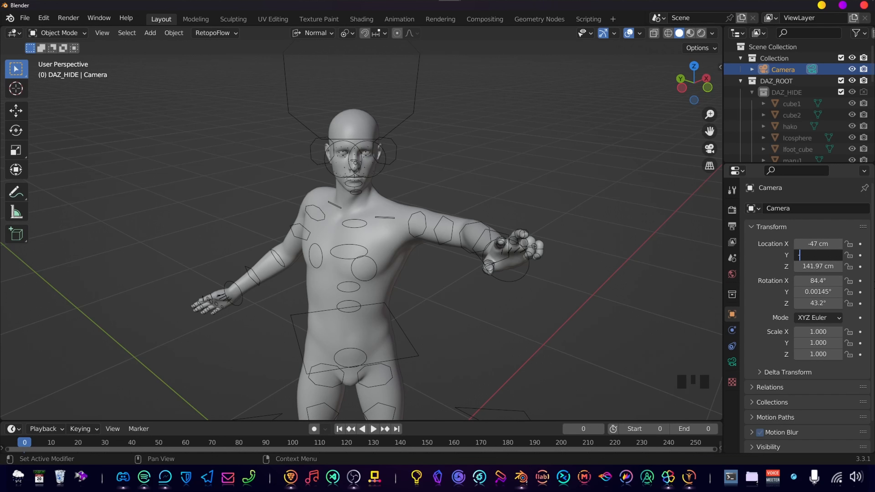
pyautogui.write('83')
pyautogui.press('Tab')
pyautogui.write('160')
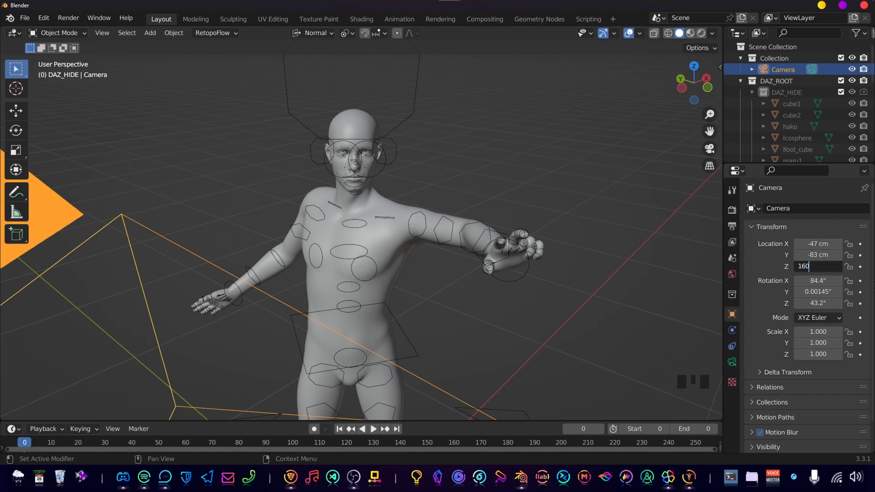
# Set the camera's rotation to X 85°, Y -15° and Z -33°
pyautogui.press('Tab')
pyautogui.write('85')
pyautogui.press('Tab')
pyautogui.write('-1')
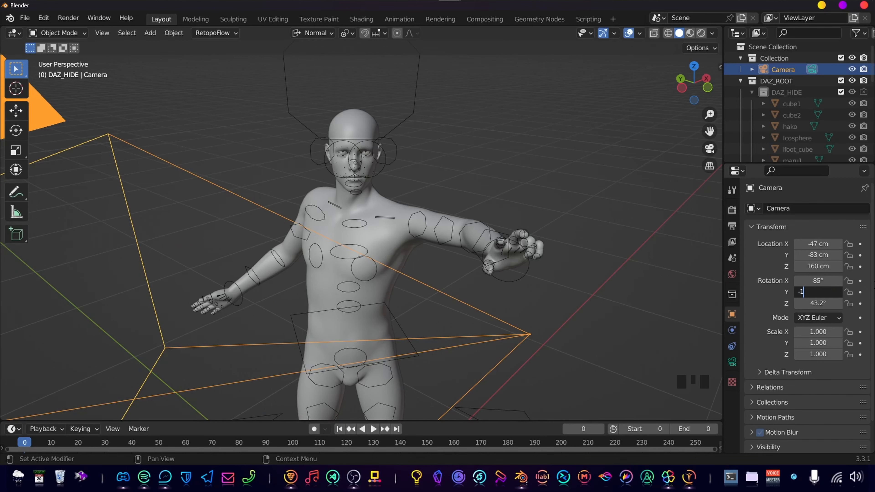
pyautogui.write('5')
pyautogui.press('Tab')
pyautogui.write('-33')
pyautogui.press('Return')
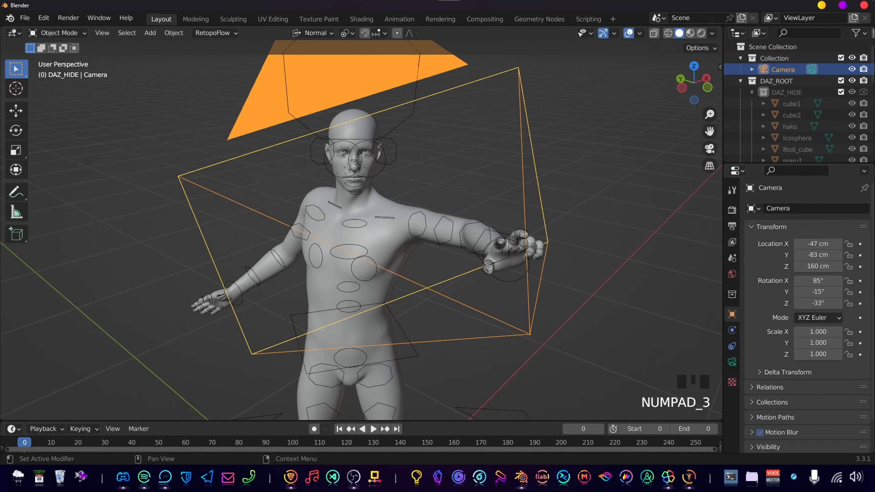
# Set the camera lens's focal length to 40 mm
pyautogui.moveTo(431, 293); pyautogui.dragTo(618, 303, button='middle')
pyautogui.scroll(-4, 470, 296)
pyautogui.scroll(2, 617, 302)
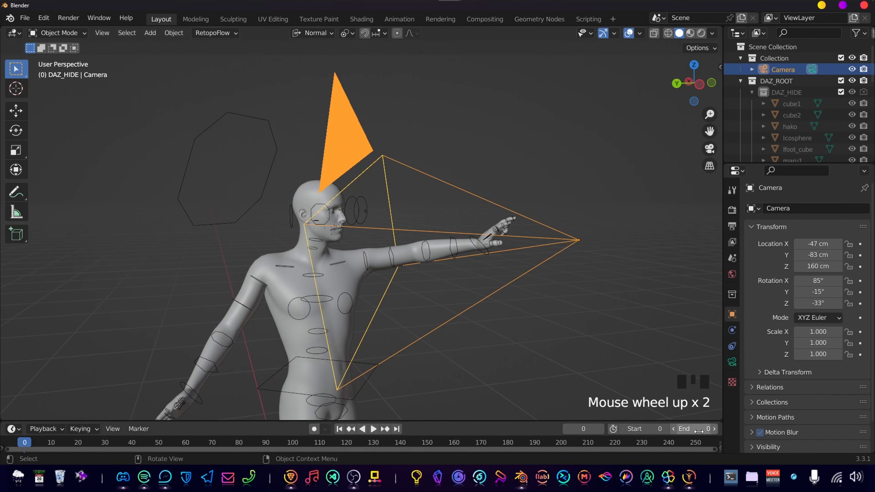
pyautogui.click(732, 361)
pyautogui.click(829, 262)
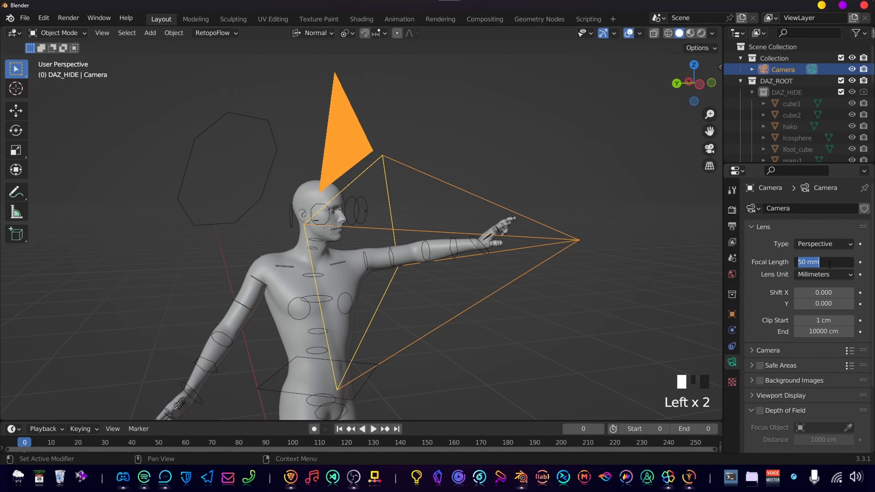
pyautogui.write('40')
pyautogui.press('Return')
# Inspect the camera's placement from the side and switch the viewport to the camera view of the figure
pyautogui.moveTo(584, 271); pyautogui.dragTo(416, 291, button='middle')
pyautogui.moveTo(442, 262); pyautogui.dragTo(377, 251, button='middle')
pyautogui.moveTo(456, 234); pyautogui.dragTo(447, 216, button='middle')
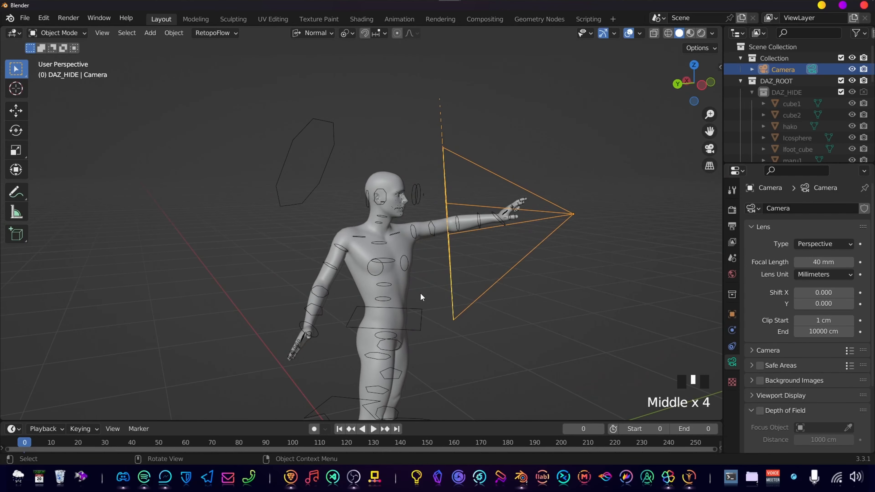
pyautogui.press('KP_0')
pyautogui.scroll(2, 420, 295)
pyautogui.scroll(-1, 420, 295)
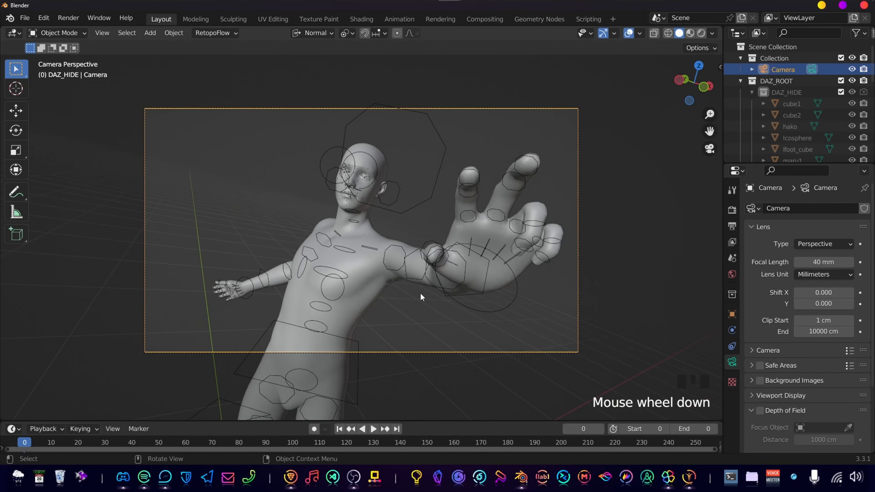
pyautogui.scroll(1, 421, 297)
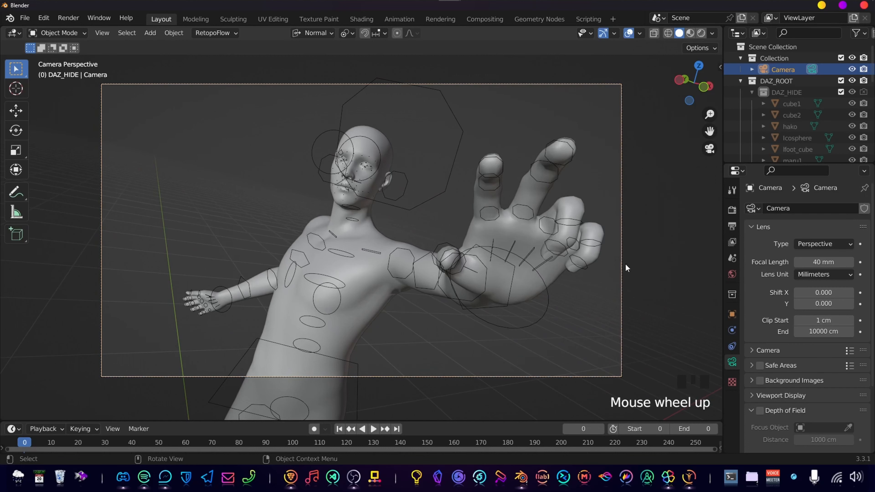
pyautogui.click(734, 318)
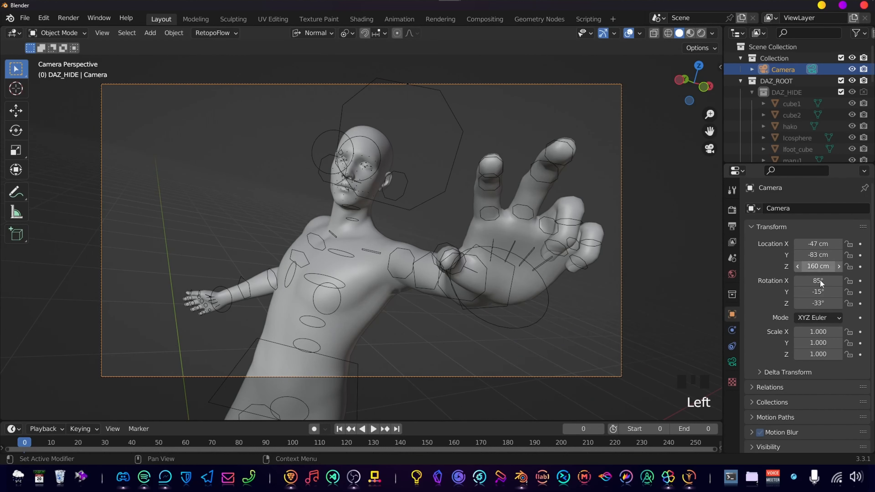
pyautogui.press('r')
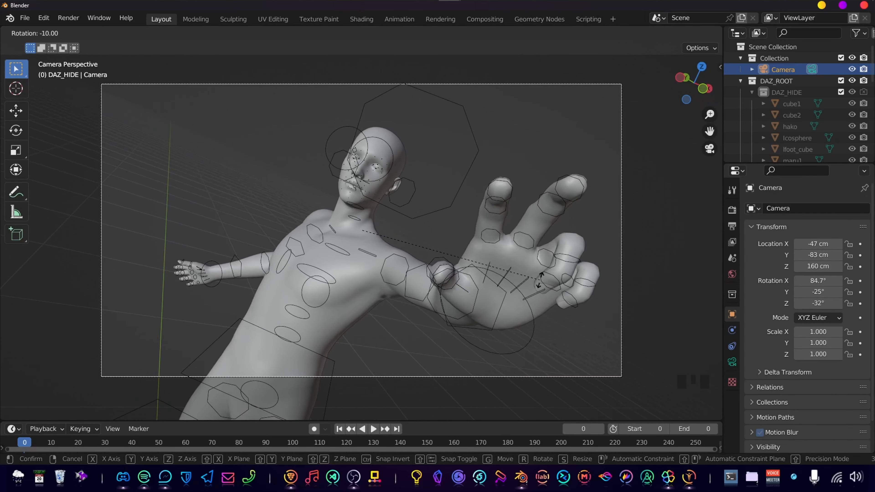
pyautogui.click(542, 285)
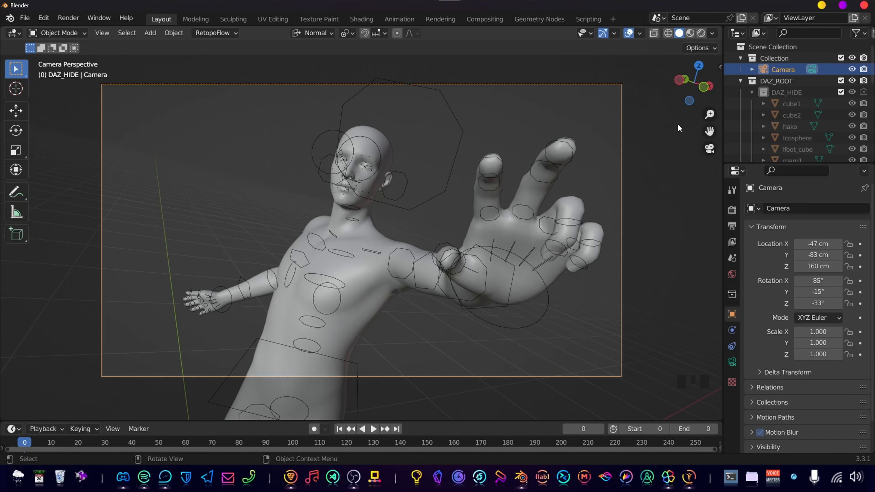
# Split the 3D viewport vertically into two areas and turn the second one into a Shader Editor
pyautogui.moveTo(718, 38); pyautogui.dragTo(403, 69)
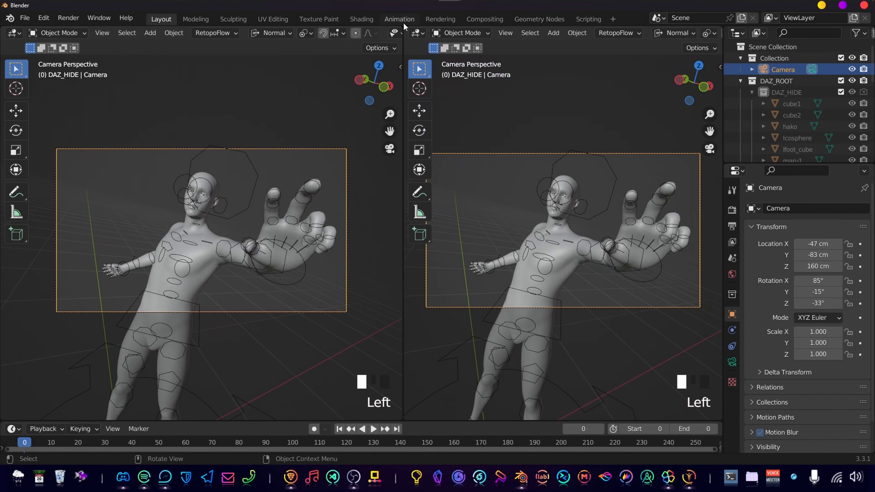
pyautogui.click(415, 34)
pyautogui.press('s')
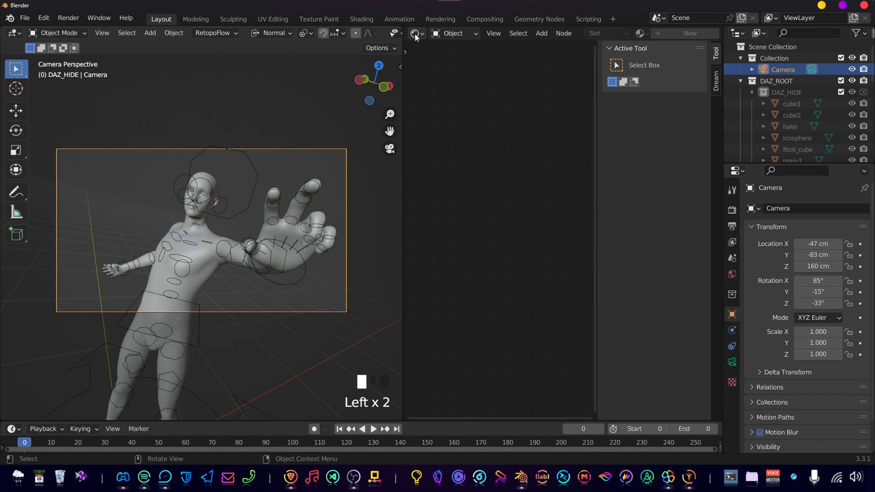
# Select the figure's body mesh, Genesis8Male.Shape, and display its material slots
pyautogui.click(206, 272)
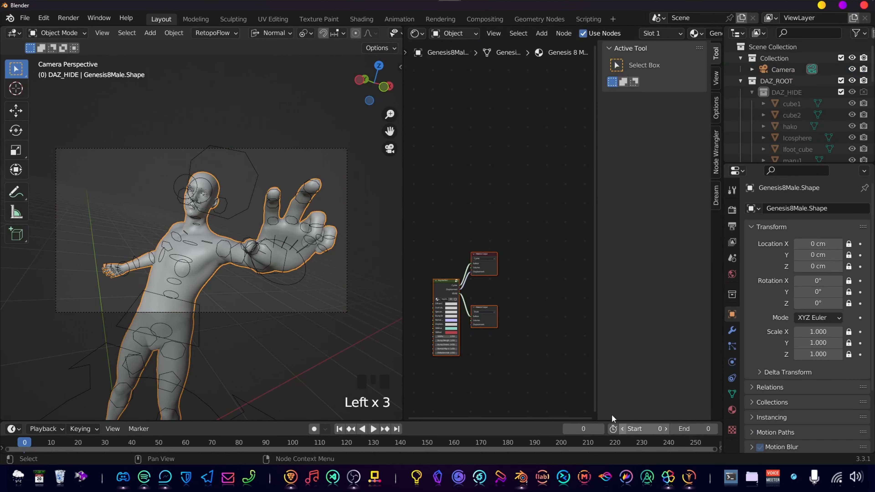
pyautogui.click(732, 410)
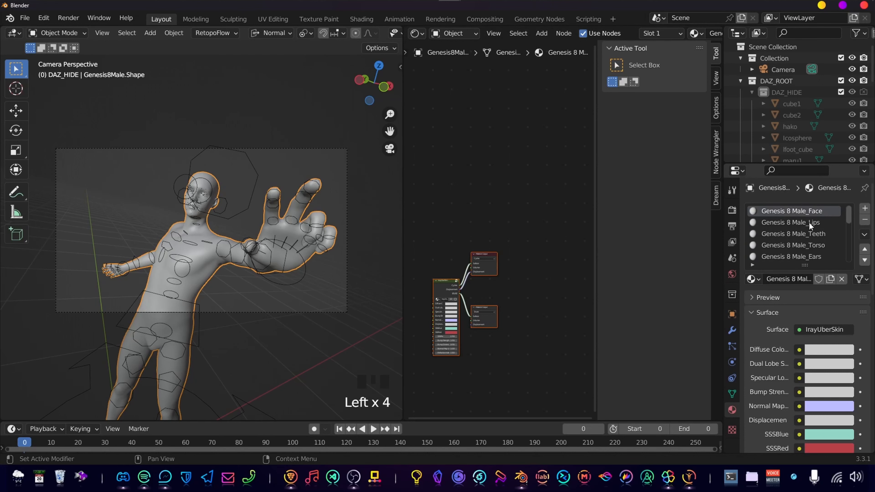
pyautogui.scroll(2, 138, 258)
pyautogui.keyDown('shift'); pyautogui.moveTo(231, 275); pyautogui.dragTo(252, 276, button='middle'); pyautogui.keyUp('shift')
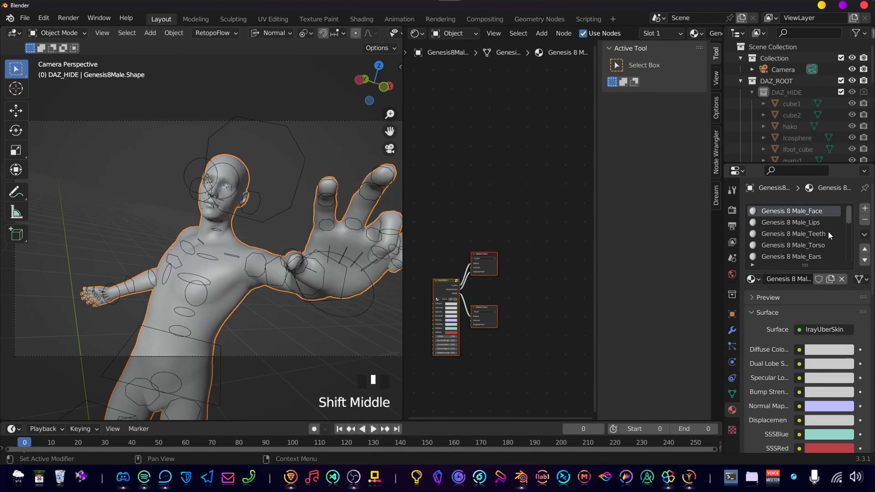
# Remove the body mesh's material slots from Genesis 8 Male_Lips onward until only Face remains above the Pupils slot
pyautogui.click(816, 224)
pyautogui.click(818, 232)
pyautogui.click(815, 220)
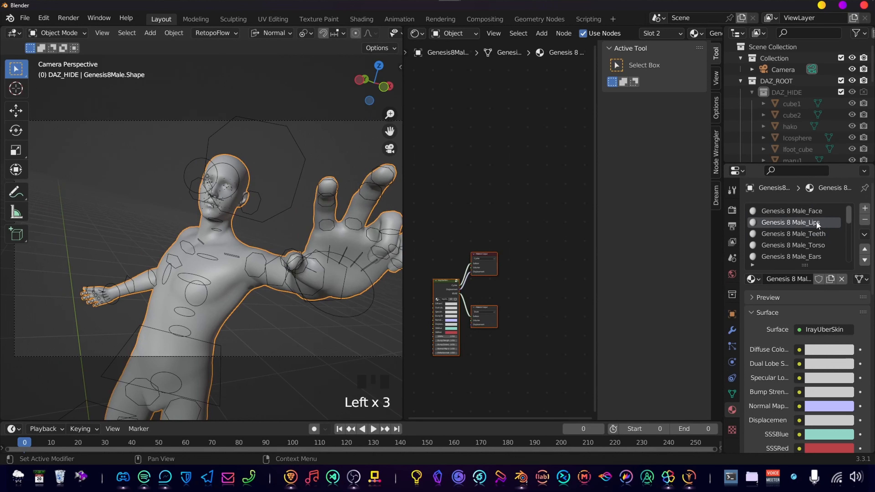
pyautogui.click(865, 219)
pyautogui.click(864, 220)
pyautogui.click(865, 220)
pyautogui.click(865, 220)
pyautogui.click(864, 220)
pyautogui.click(864, 220)
pyautogui.click(864, 220)
pyautogui.click(864, 220)
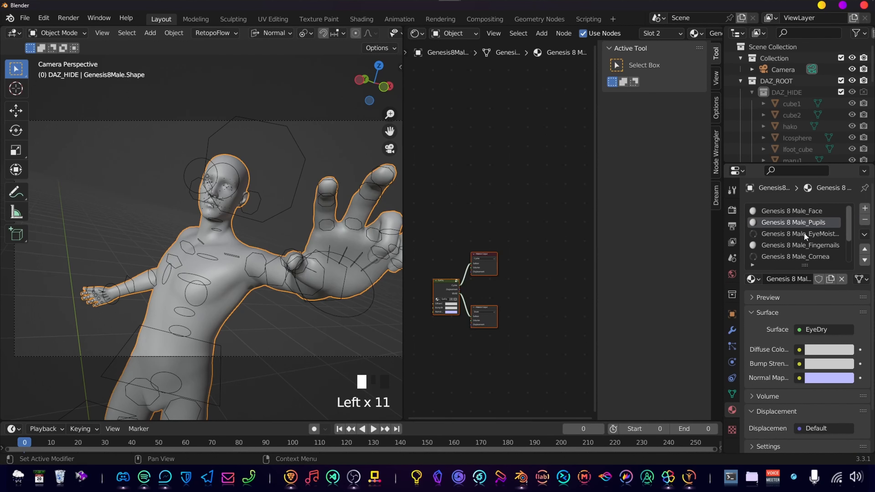
# Remove all material slots below Genesis 8 Male_Pupils, starting with the EyeMoisture slot, keeping only Face and Pupils
pyautogui.click(804, 233)
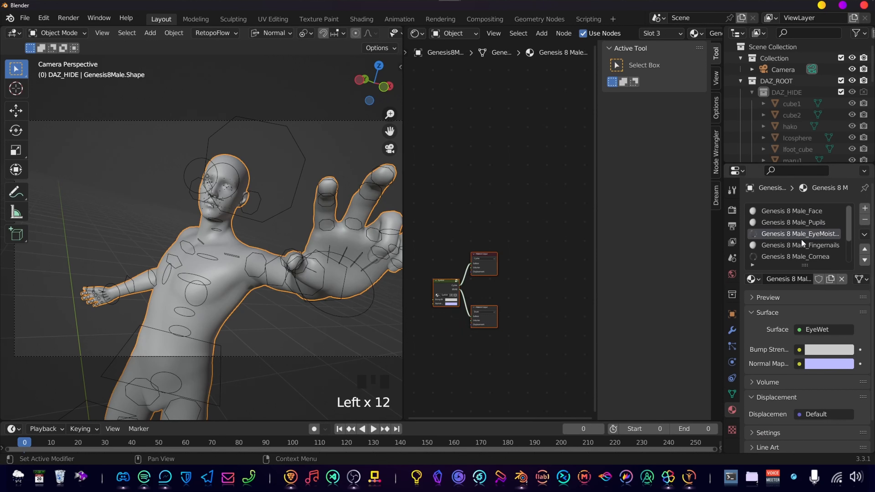
pyautogui.click(865, 220)
pyautogui.click(865, 220)
pyautogui.click(864, 220)
pyautogui.click(865, 220)
pyautogui.click(865, 220)
pyautogui.click(864, 220)
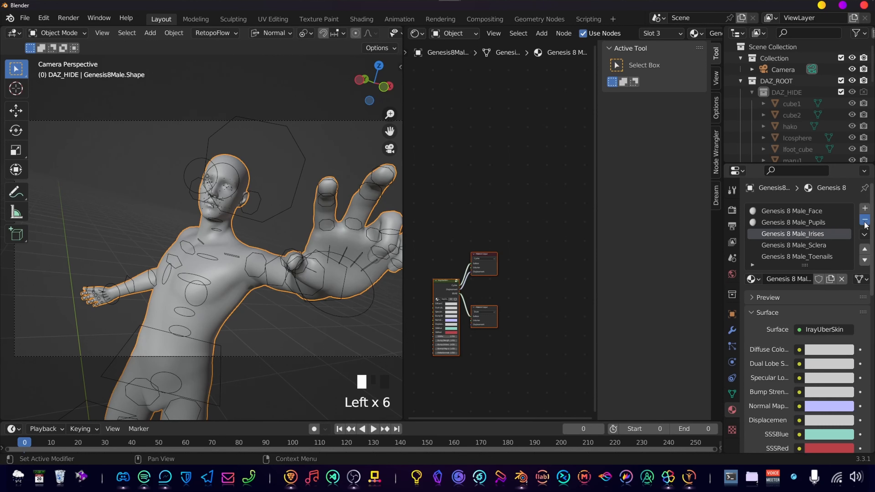
pyautogui.click(865, 220)
pyautogui.click(864, 220)
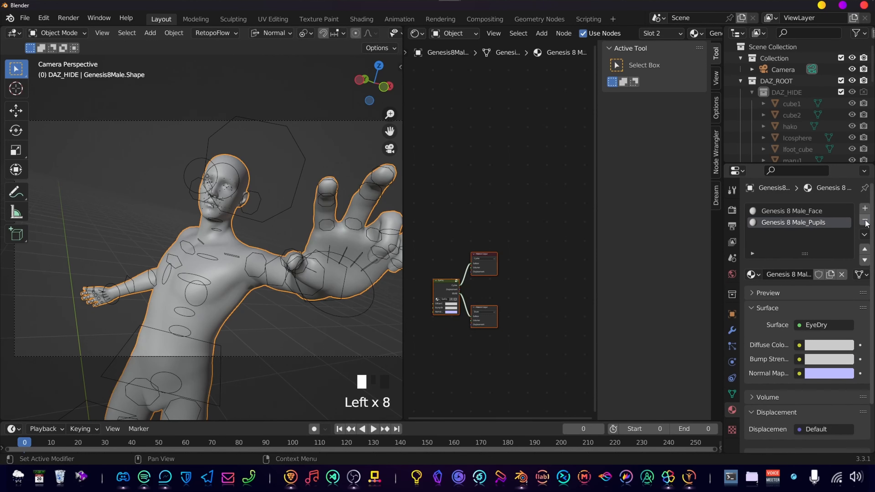
# Delete the IrayUberSkin group node from the Genesis 8 Male_Face material
pyautogui.click(810, 210)
pyautogui.click(812, 222)
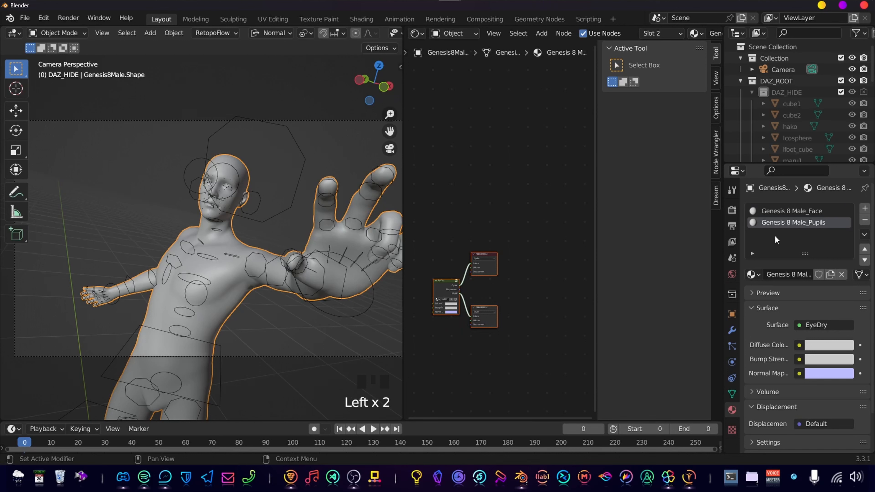
pyautogui.click(804, 214)
pyautogui.scroll(6, 532, 224)
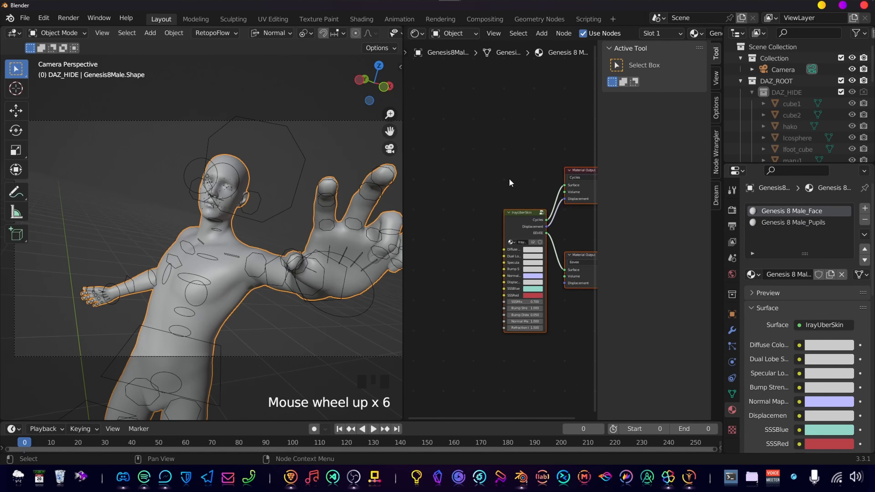
pyautogui.press('n')
pyautogui.moveTo(563, 216); pyautogui.dragTo(548, 164, button='middle')
pyautogui.click(544, 158)
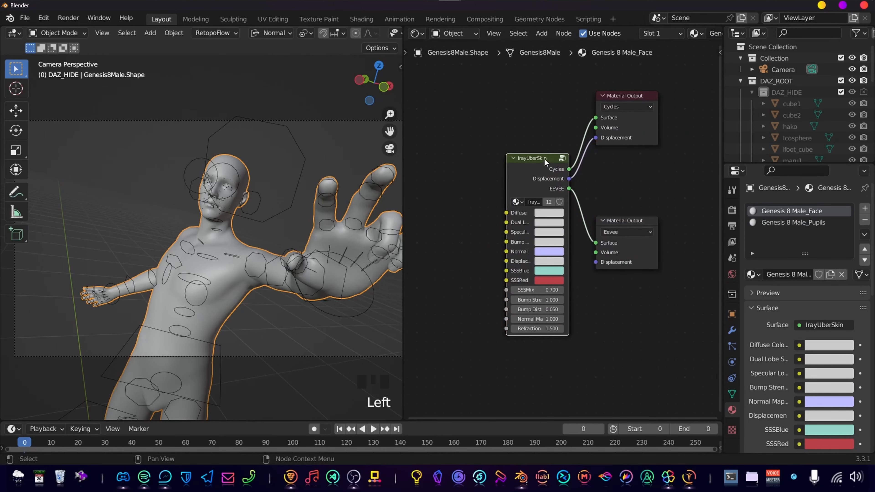
pyautogui.click(544, 159)
pyautogui.press('x')
# Delete the Eevee Material Output node and set the remaining Material Output's target to All
pyautogui.moveTo(642, 128); pyautogui.dragTo(579, 125, button='middle')
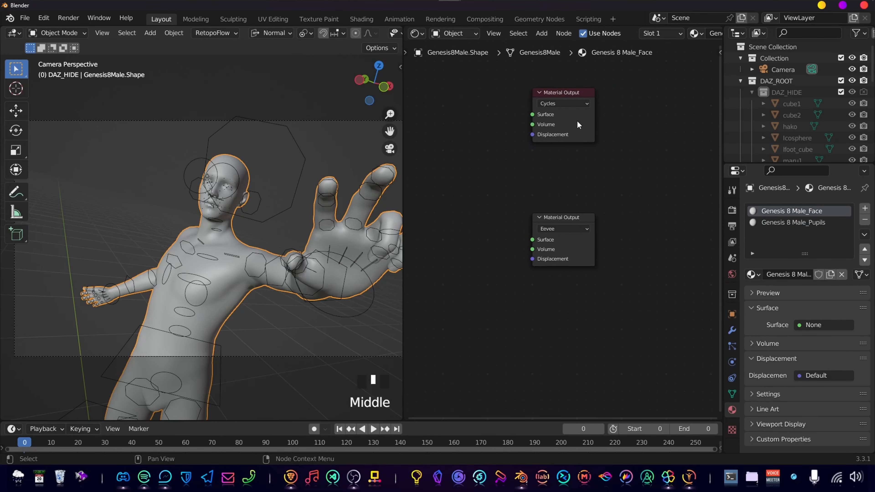
pyautogui.click(568, 217)
pyautogui.press('x')
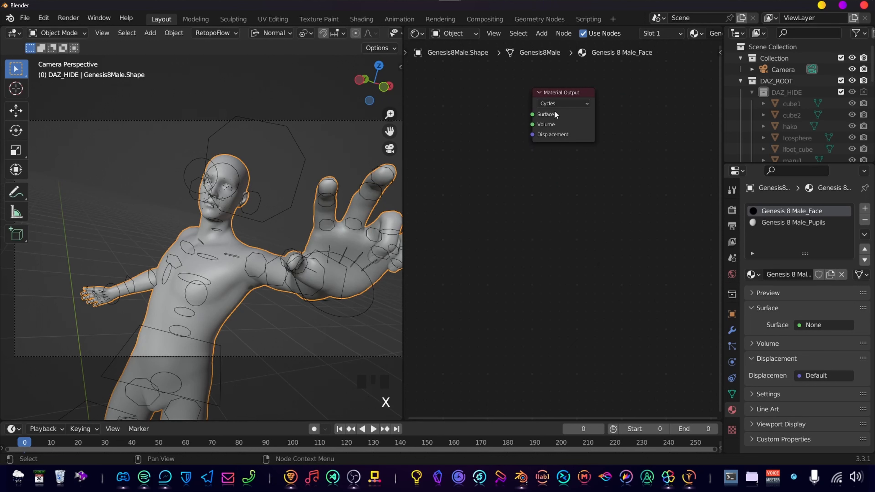
pyautogui.click(560, 103)
pyautogui.click(564, 111)
pyautogui.moveTo(560, 92); pyautogui.dragTo(570, 111)
pyautogui.moveTo(497, 202); pyautogui.dragTo(598, 210, button='middle')
pyautogui.scroll(-2, 585, 210)
pyautogui.hotkey('shift', 'a')
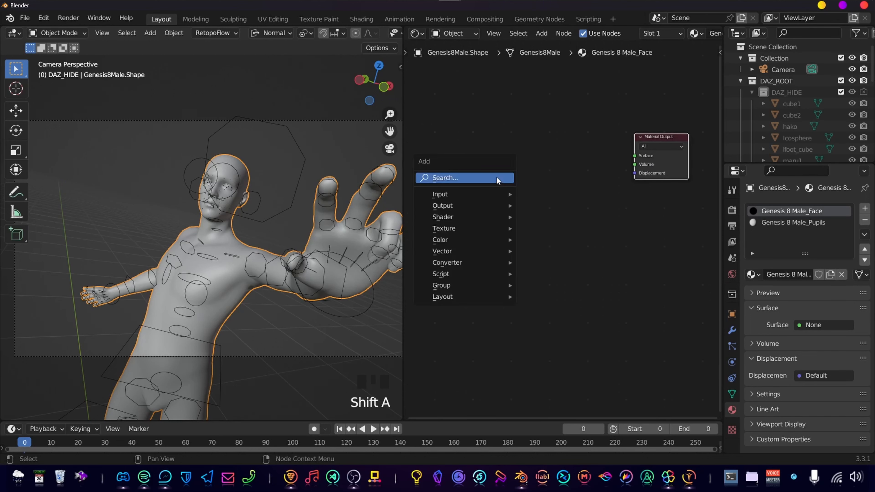
# Delete the EyeDry group node from the Genesis 8 Male_Pupils material
pyautogui.click(792, 222)
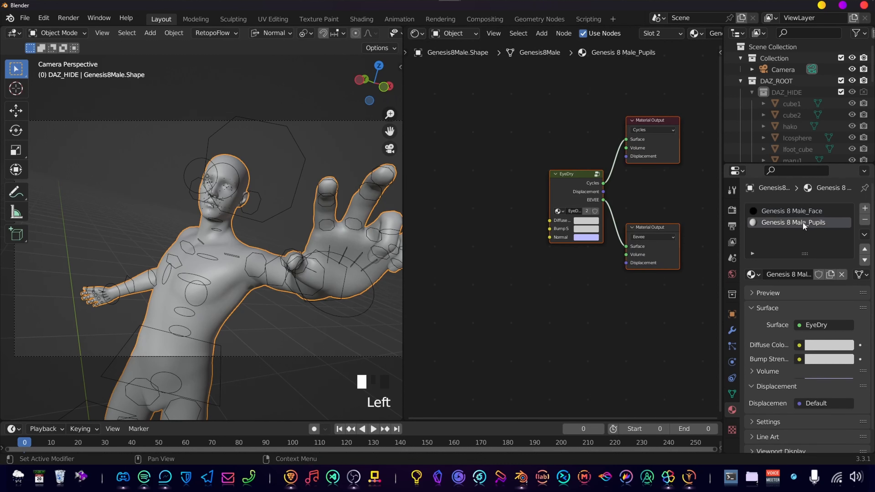
pyautogui.moveTo(646, 179); pyautogui.dragTo(633, 174, button='middle')
pyautogui.click(554, 196)
pyautogui.press('x')
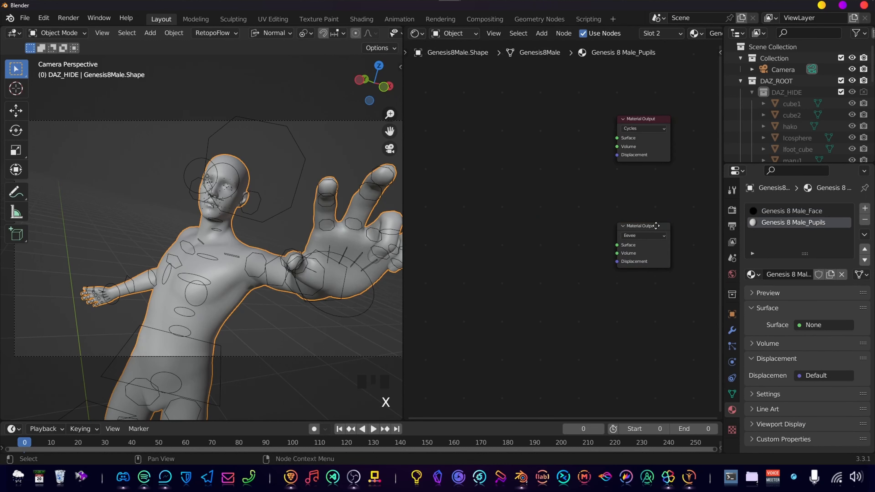
# Remove the Eevee Material Output from the Pupils material and set the remaining output's target to All
pyautogui.moveTo(652, 242); pyautogui.dragTo(595, 209, button='middle')
pyautogui.click(594, 201)
pyautogui.press('x')
pyautogui.click(595, 96)
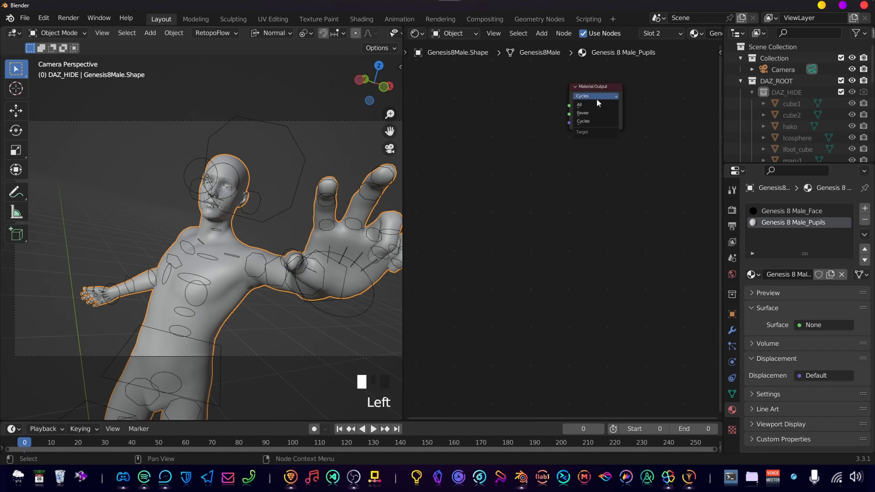
pyautogui.click(594, 103)
pyautogui.moveTo(586, 163); pyautogui.dragTo(626, 229, button='middle')
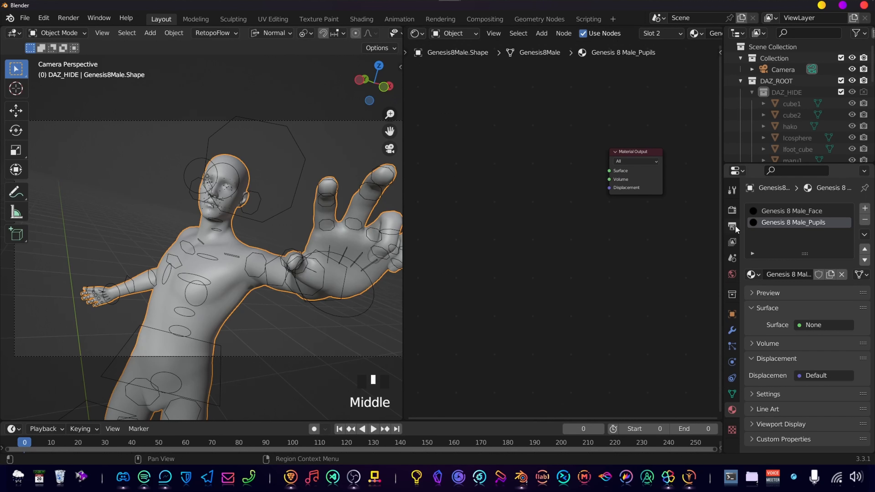
# Add an Emission shader to the Pupils material and place it beside the Material Output
pyautogui.hotkey('shift', 'a')
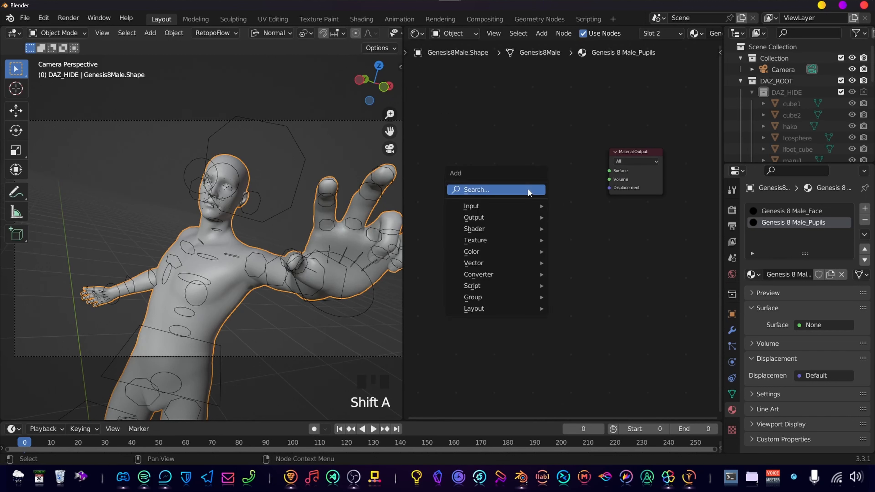
pyautogui.click(530, 192)
pyautogui.write('emi')
pyautogui.press('Return')
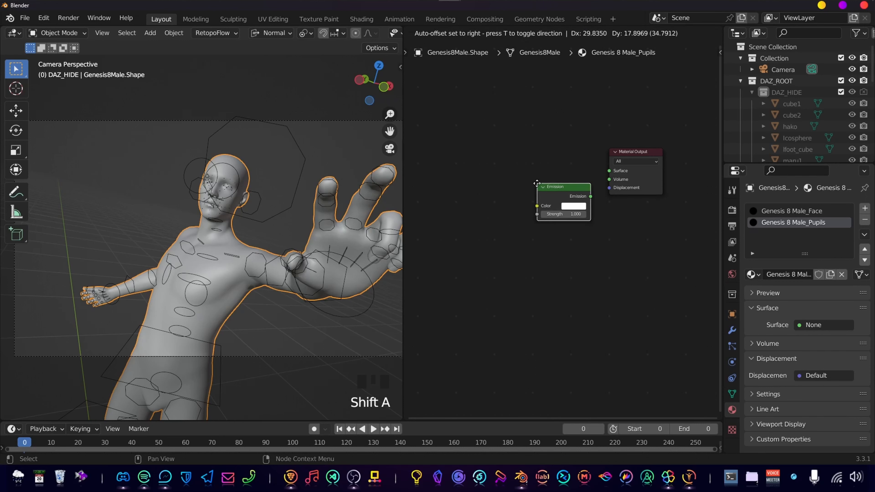
pyautogui.click(522, 178)
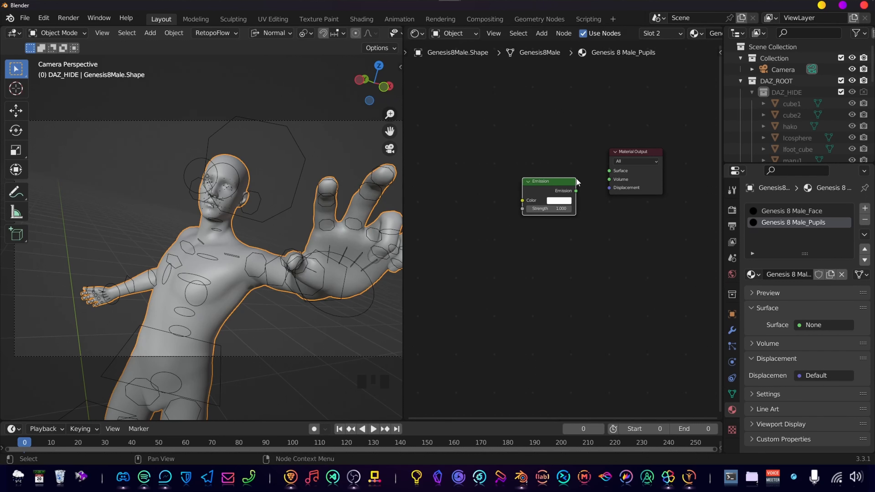
pyautogui.moveTo(552, 183); pyautogui.dragTo(526, 161)
# Set the Emission strength to 50 and link the shader to the Material Output's Surface
pyautogui.click(521, 188)
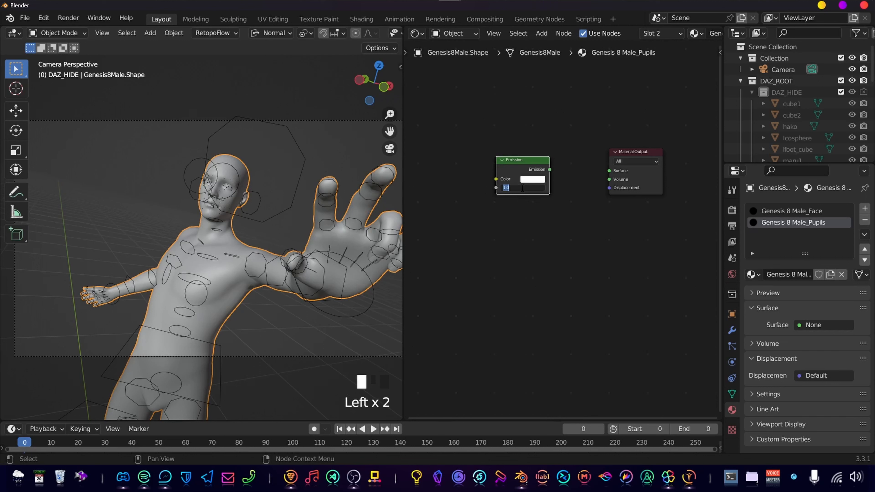
pyautogui.write('50')
pyautogui.press('Return')
pyautogui.scroll(3, 519, 188)
pyautogui.keyDown('ctrl'); pyautogui.keyDown('shift'); pyautogui.click(523, 149); pyautogui.keyUp('shift'); pyautogui.keyUp('ctrl')
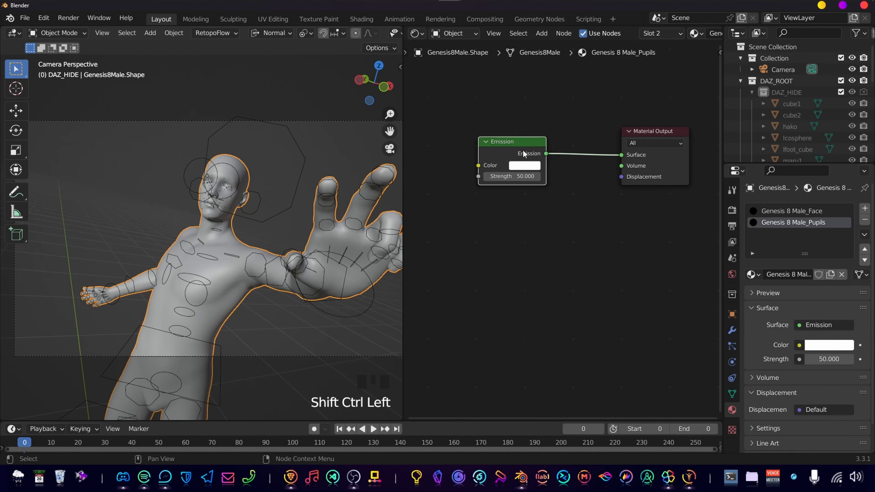
# Set the Emission color to light purple, about hue 0.702, saturation 0.595 and value 1
pyautogui.click(528, 166)
pyautogui.click(561, 60)
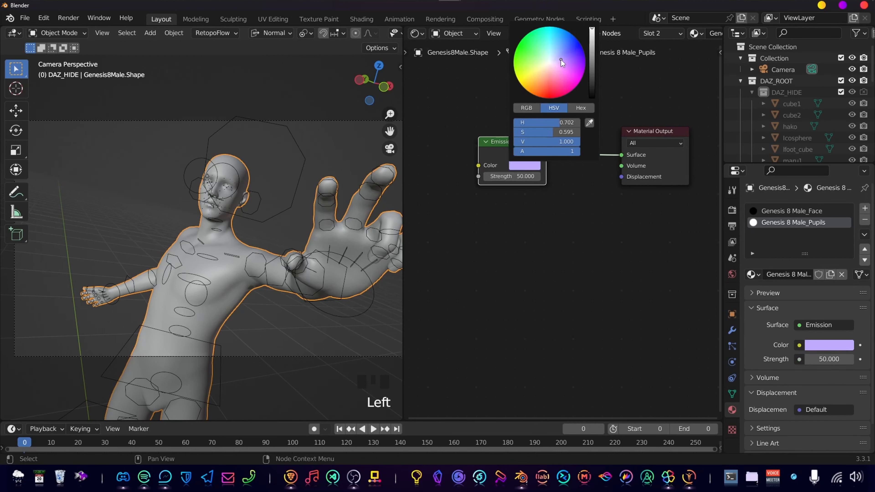
pyautogui.click(530, 148)
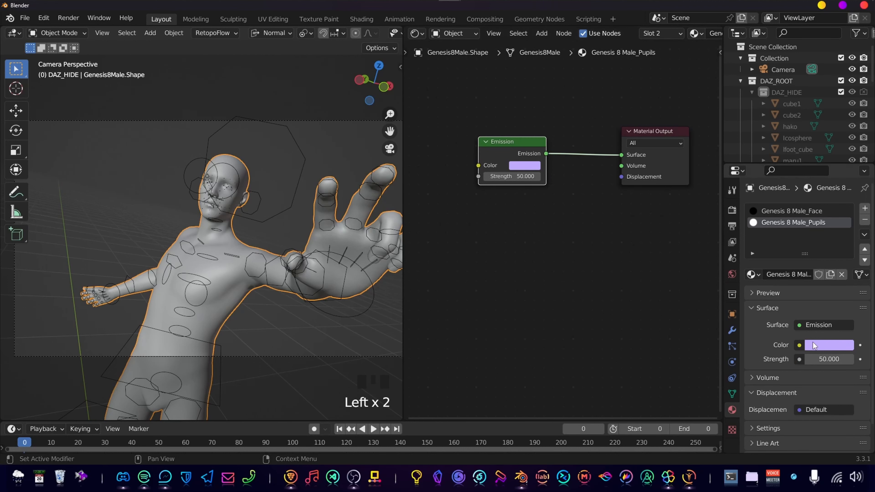
# Show the viewport in rendered shading and set the render engine to Eevee
pyautogui.press('z')
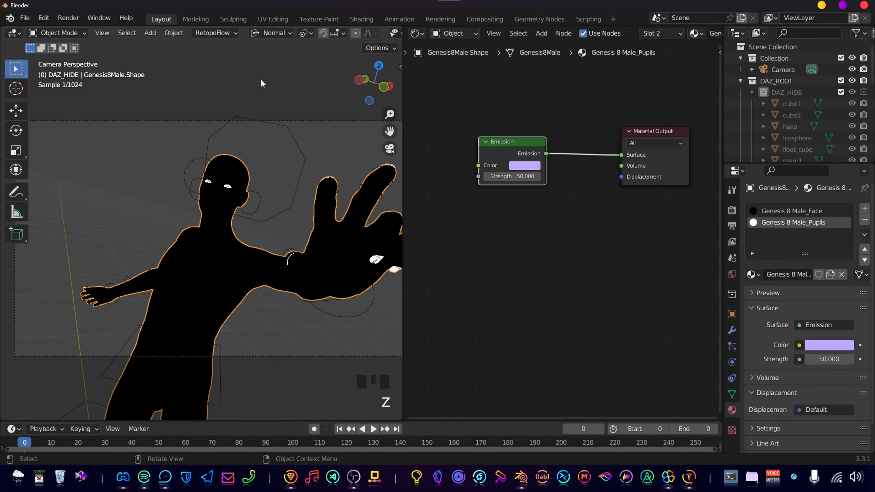
pyautogui.scroll(4, 240, 177)
pyautogui.scroll(-2, 240, 176)
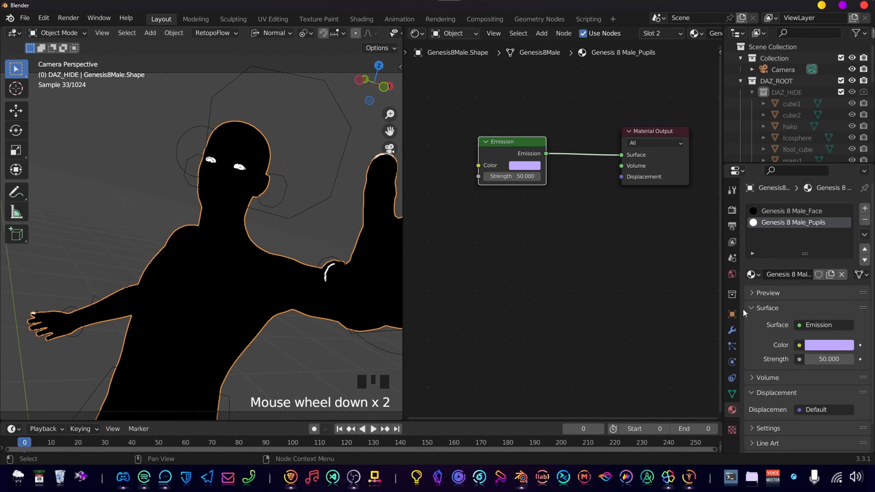
pyautogui.click(732, 211)
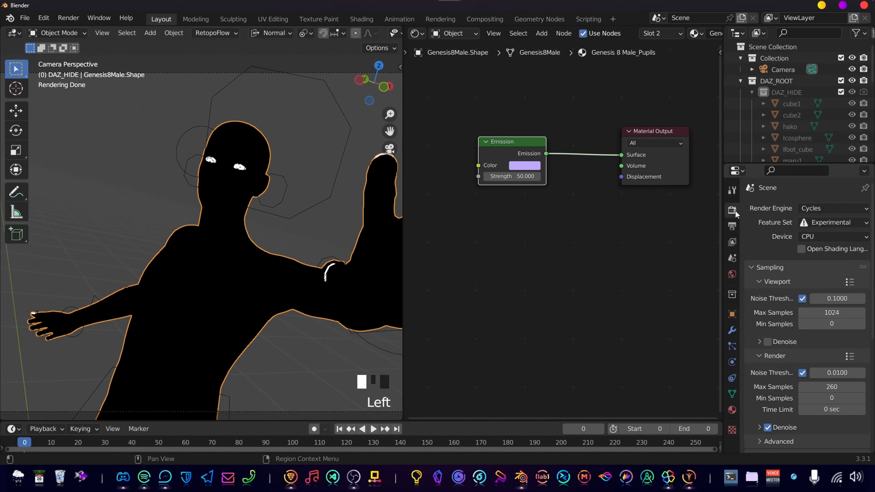
pyautogui.click(813, 209)
pyautogui.click(817, 223)
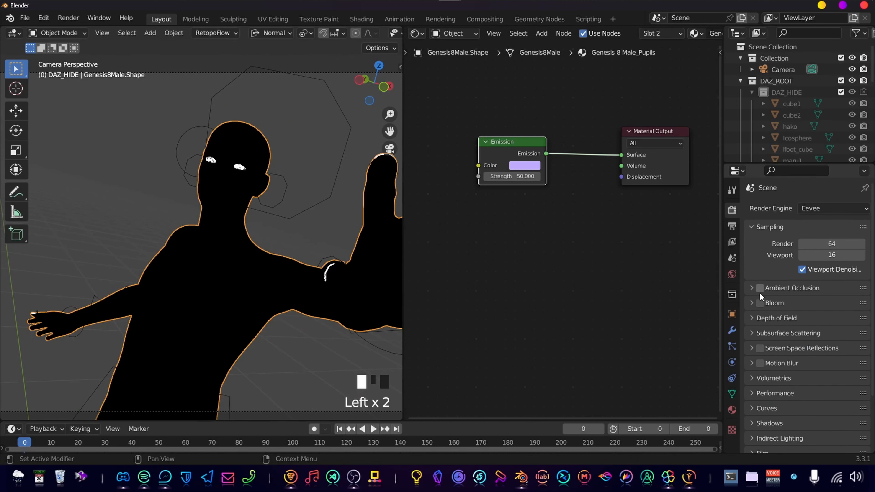
# Enable Ambient Occlusion, Bloom, Screen Space Reflections and Motion Blur in the Eevee render settings
pyautogui.click(759, 288)
pyautogui.click(760, 303)
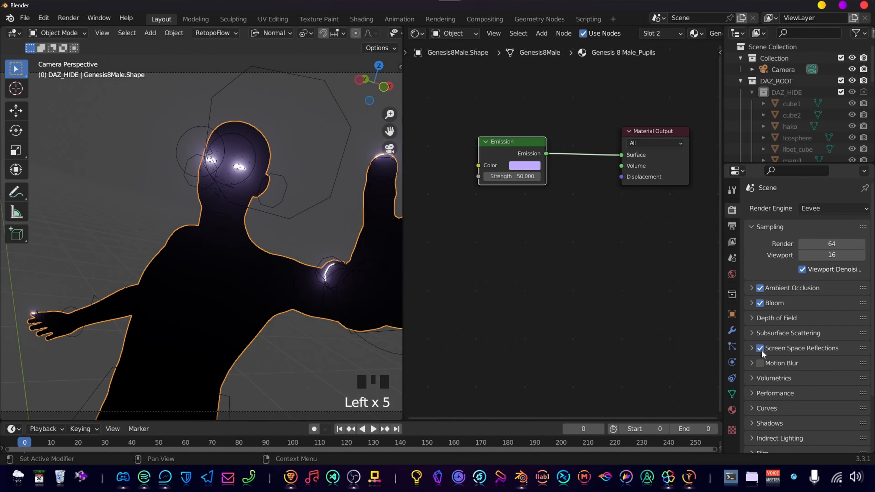
pyautogui.click(784, 303)
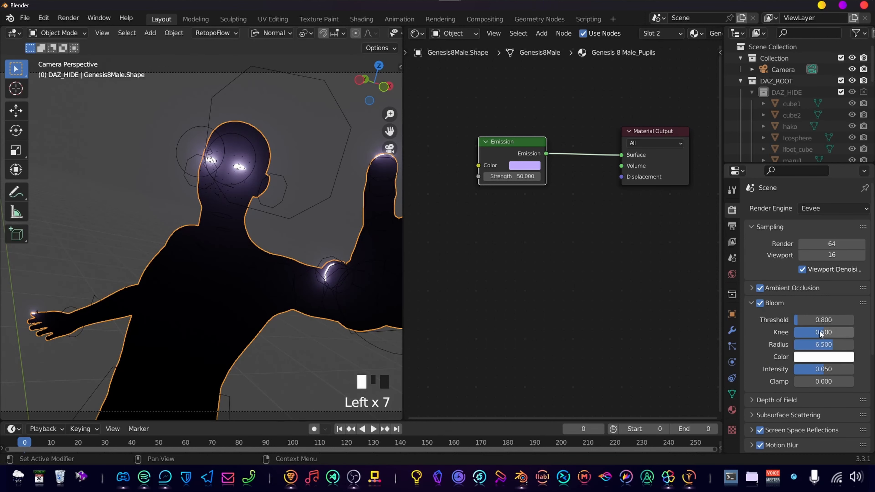
pyautogui.moveTo(820, 331); pyautogui.dragTo(835, 319, button='middle')
pyautogui.scroll(2, 838, 328)
pyautogui.keyDown('shift'); pyautogui.moveTo(838, 329); pyautogui.dragTo(825, 326); pyautogui.keyUp('shift')
pyautogui.scroll(8, 771, 239)
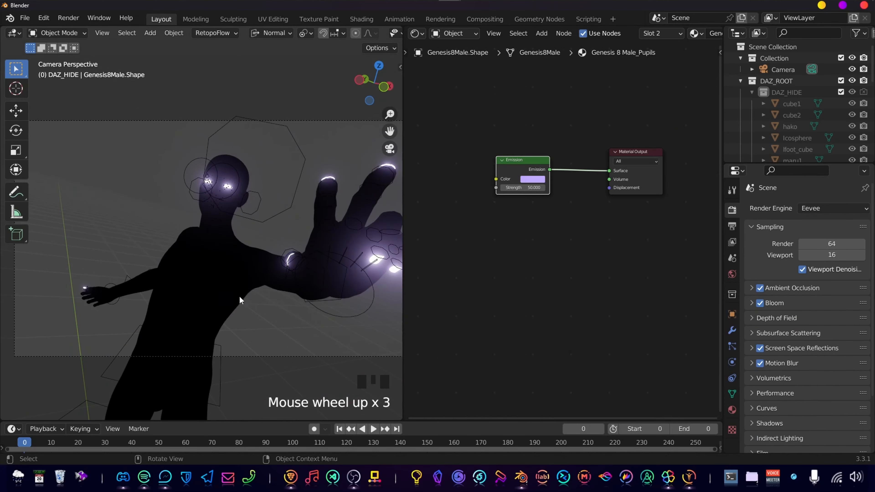
# Add a Principled BSDF node to the body mesh's Genesis 8 Male_Face material
pyautogui.click(221, 289)
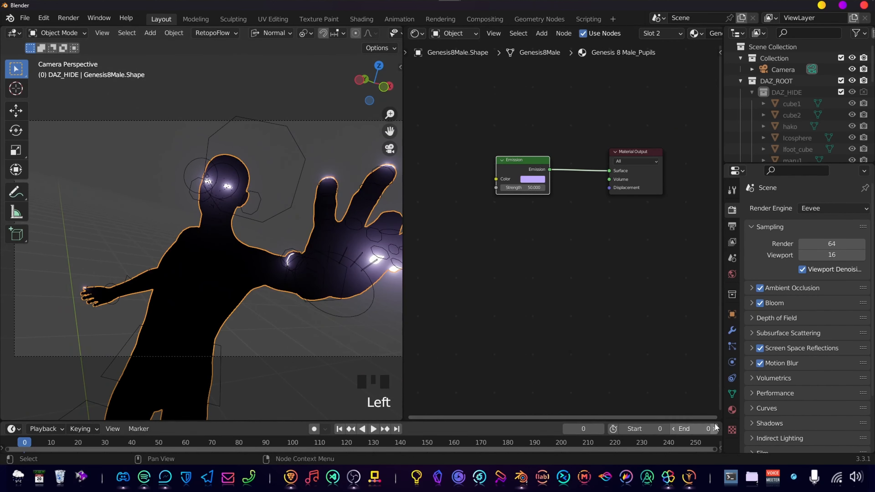
pyautogui.click(735, 408)
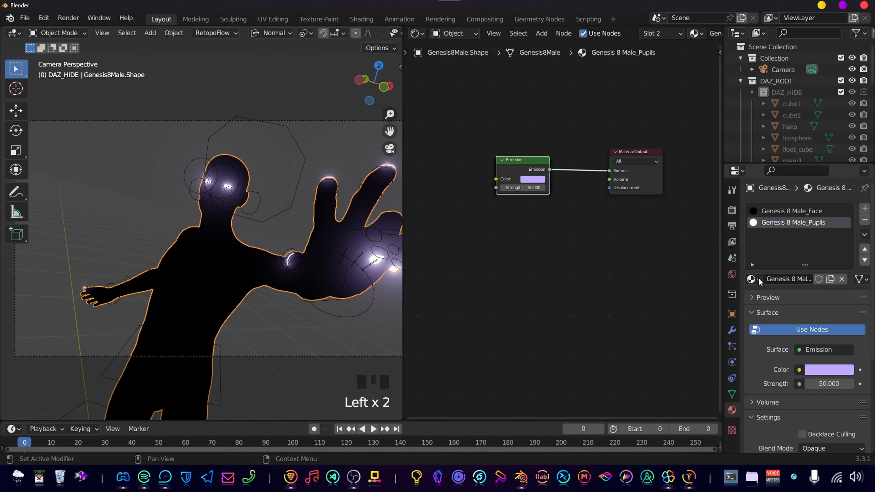
pyautogui.click(810, 210)
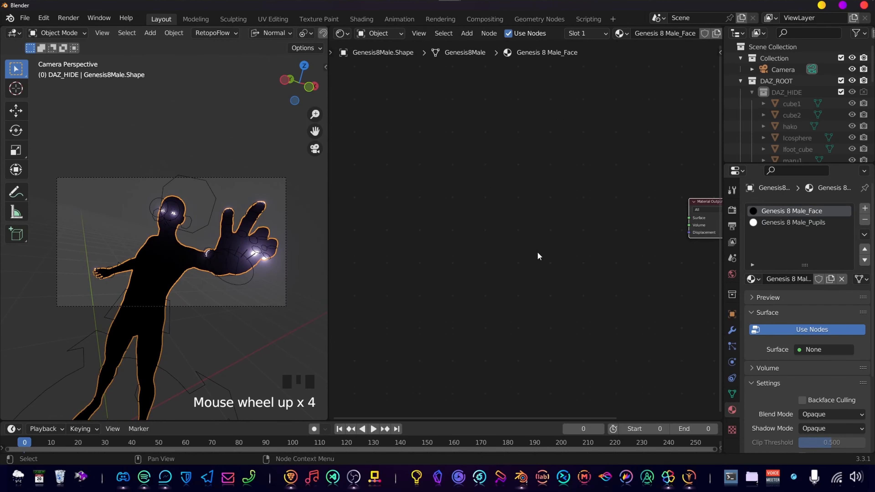
pyautogui.hotkey('shift', 'a')
pyautogui.write('PRINC')
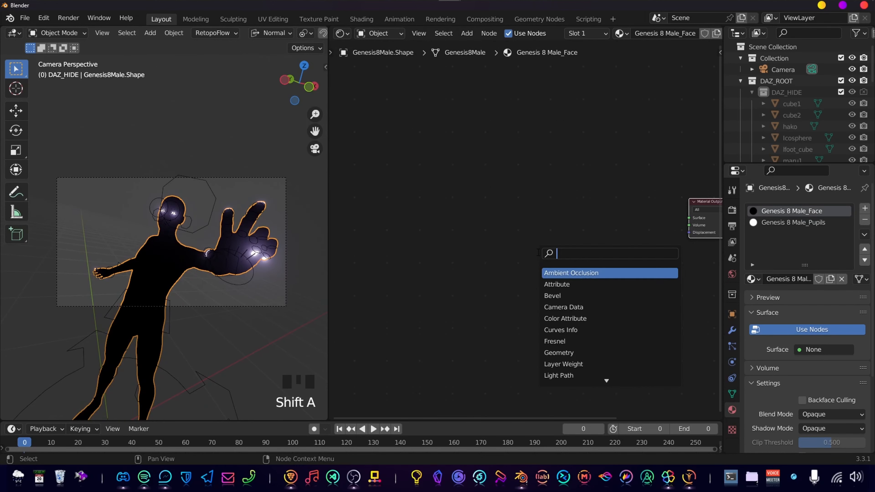
pyautogui.press('Return')
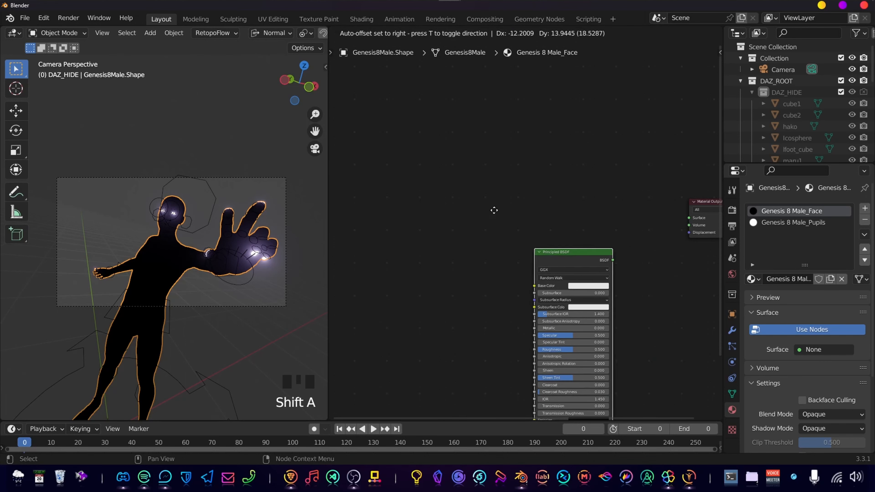
pyautogui.click(419, 110)
# Duplicate the Principled BSDF and link the copy nearer the Material Output to its Surface
pyautogui.moveTo(449, 100); pyautogui.dragTo(488, 130, button='middle')
pyautogui.click(530, 151)
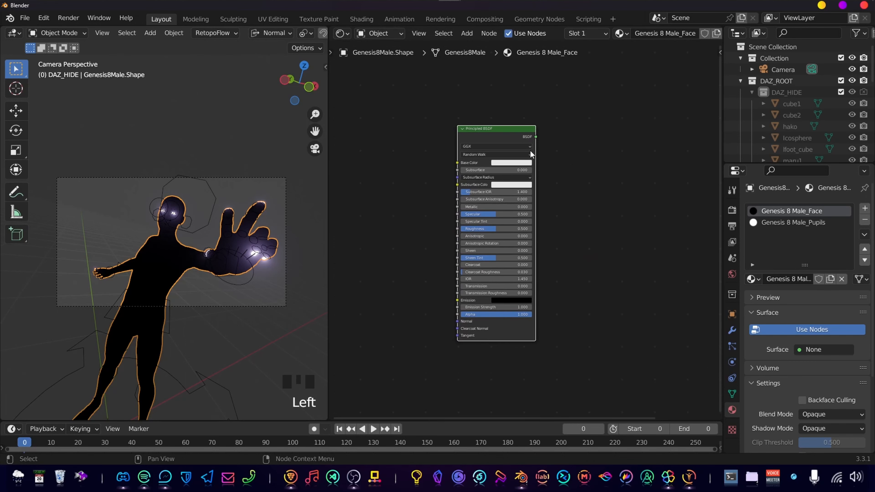
pyautogui.hotkey('shift', 'd')
pyautogui.click(523, 151)
pyautogui.scroll(4, 522, 151)
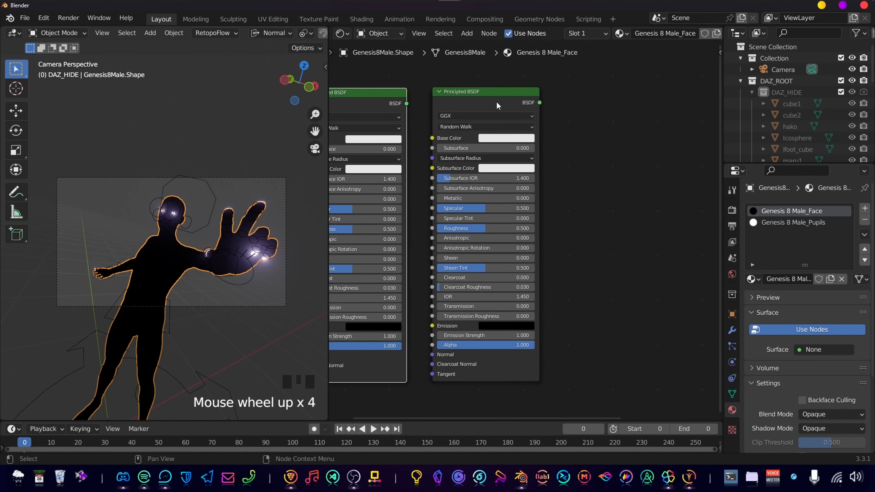
pyautogui.keyDown('ctrl'); pyautogui.keyDown('shift'); pyautogui.click(485, 94); pyautogui.keyUp('shift'); pyautogui.keyUp('ctrl')
pyautogui.scroll(4, 598, 244)
pyautogui.moveTo(545, 151); pyautogui.dragTo(619, 193, button='middle')
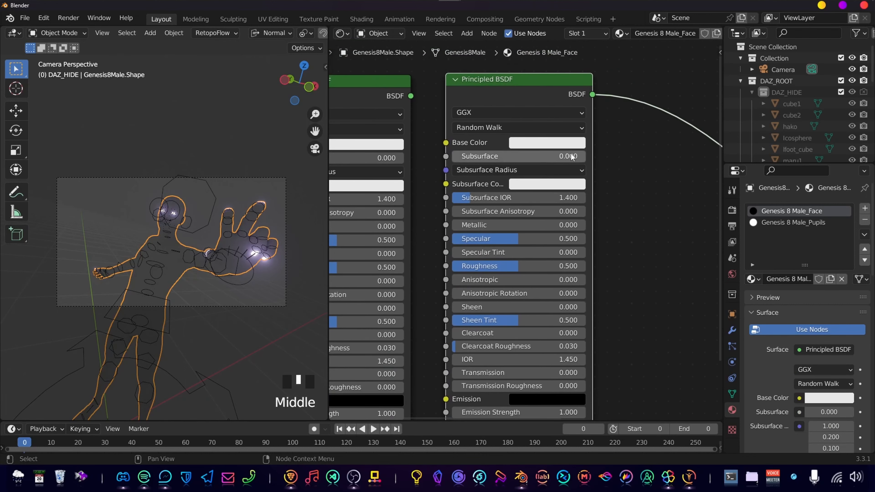
# Set the linked Principled BSDF's base color to a light purple
pyautogui.click(557, 145)
pyautogui.click(534, 146)
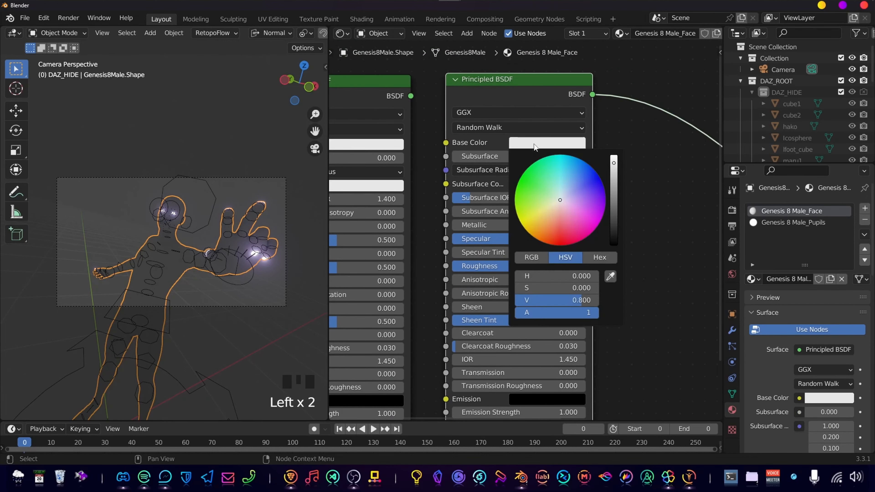
pyautogui.click(571, 195)
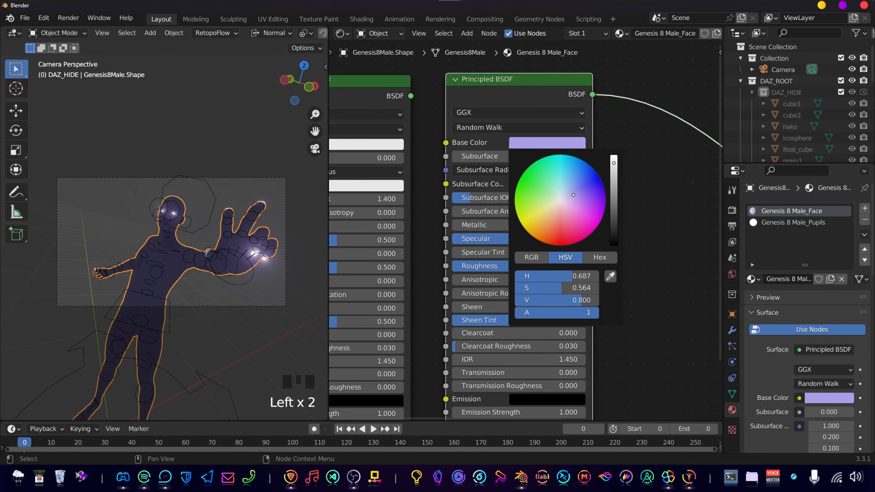
pyautogui.scroll(3, 211, 238)
pyautogui.click(212, 233)
pyautogui.scroll(-1, 542, 159)
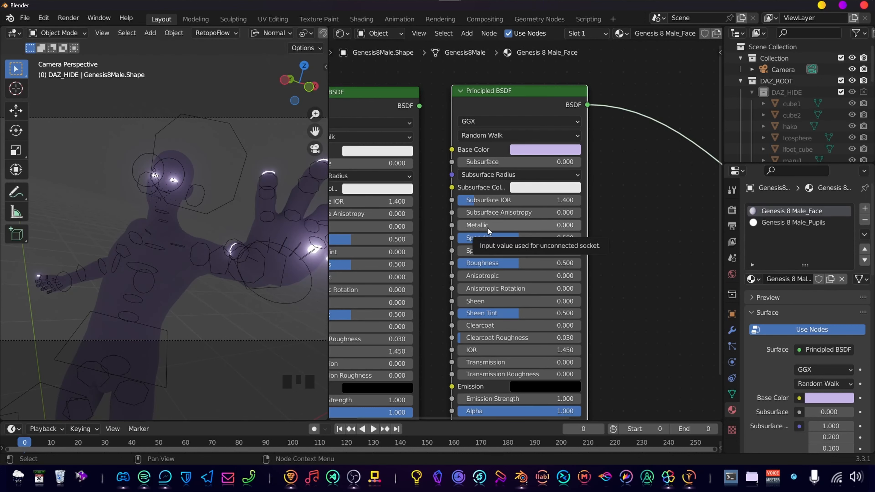
# Set both Metallic and Roughness of the linked Principled BSDF to 1
pyautogui.moveTo(488, 230); pyautogui.dragTo(567, 231)
pyautogui.moveTo(522, 287); pyautogui.dragTo(519, 226, button='middle')
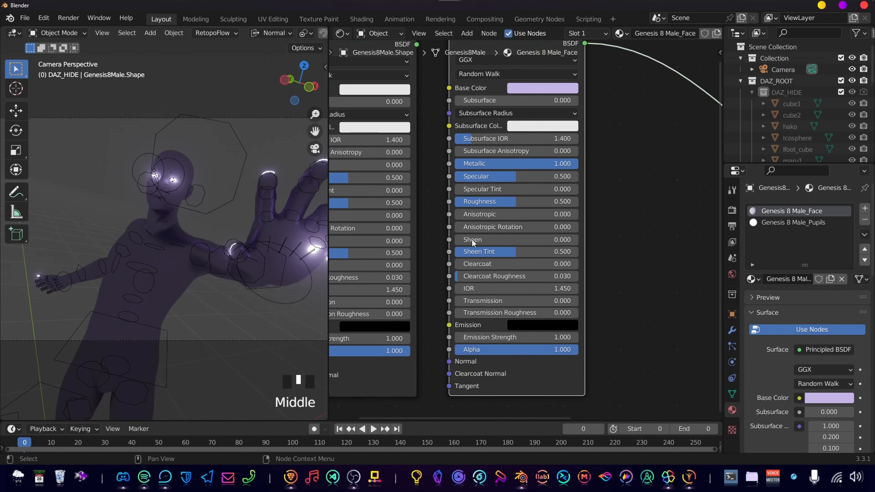
pyautogui.moveTo(479, 202); pyautogui.dragTo(506, 202)
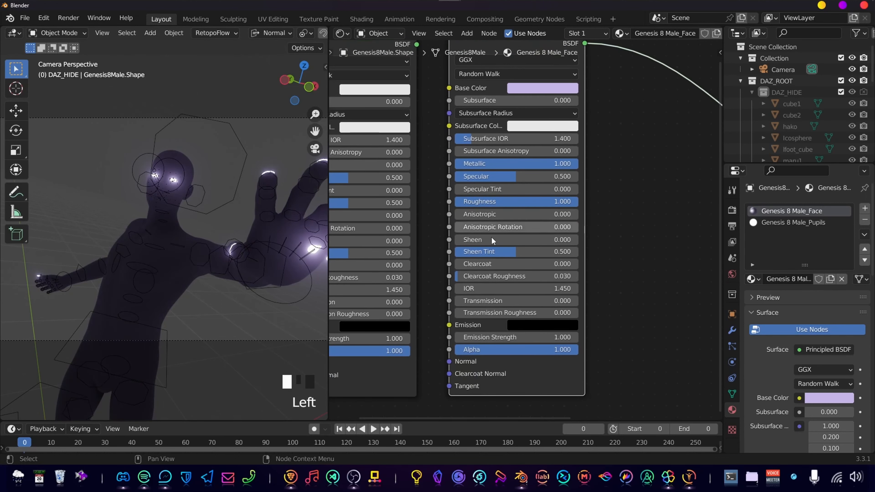
pyautogui.scroll(-1, 180, 287)
pyautogui.moveTo(344, 116); pyautogui.dragTo(360, 154, button='middle')
pyautogui.moveTo(498, 116); pyautogui.dragTo(507, 139, button='middle')
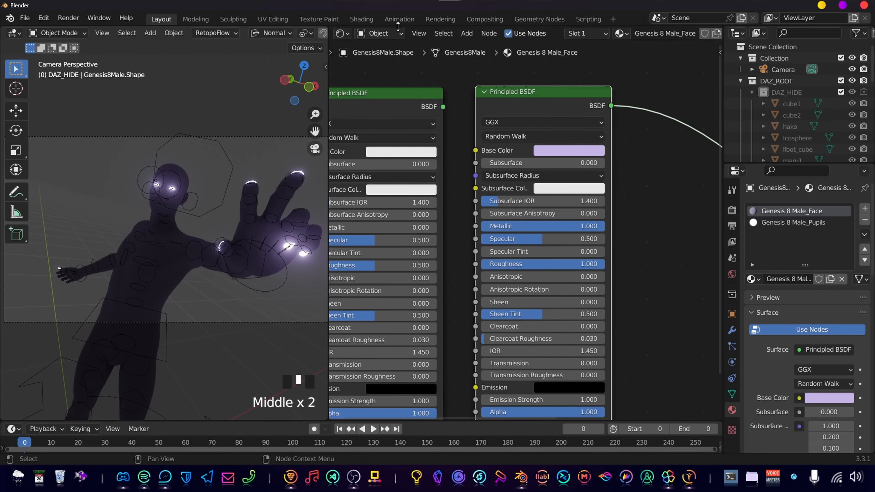
# Switch the shader editor from object materials to the World node tree and locate its Background node
pyautogui.click(392, 33)
pyautogui.click(393, 63)
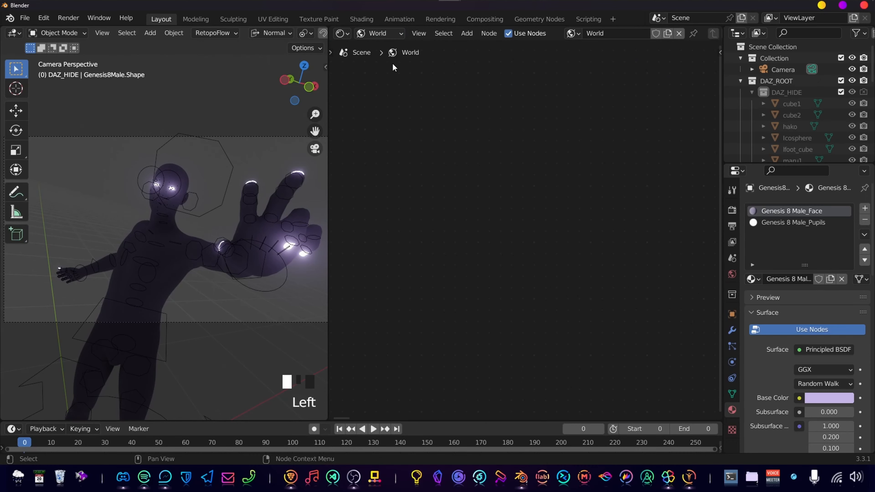
pyautogui.click(379, 33)
pyautogui.scroll(-9, 585, 193)
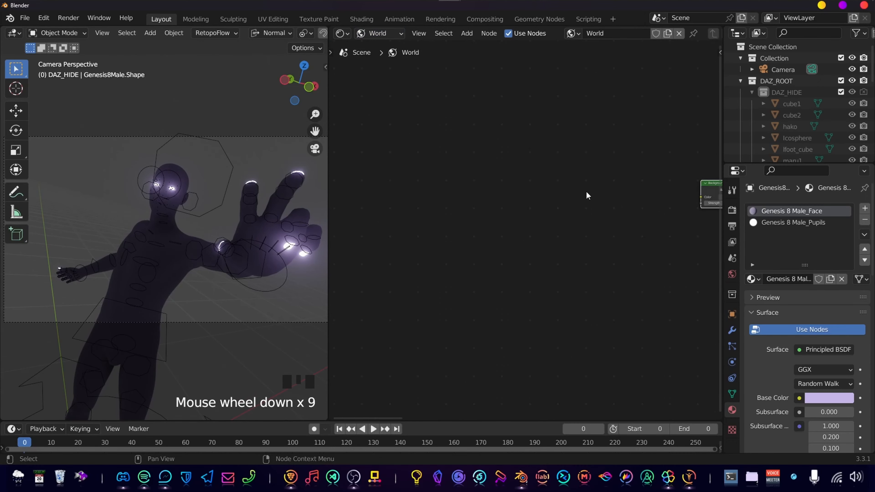
# Add an Environment Texture node to the world nodes and link its Color to the Background's Color
pyautogui.moveTo(586, 193); pyautogui.dragTo(462, 201, button='middle')
pyautogui.hotkey('shift', 'a')
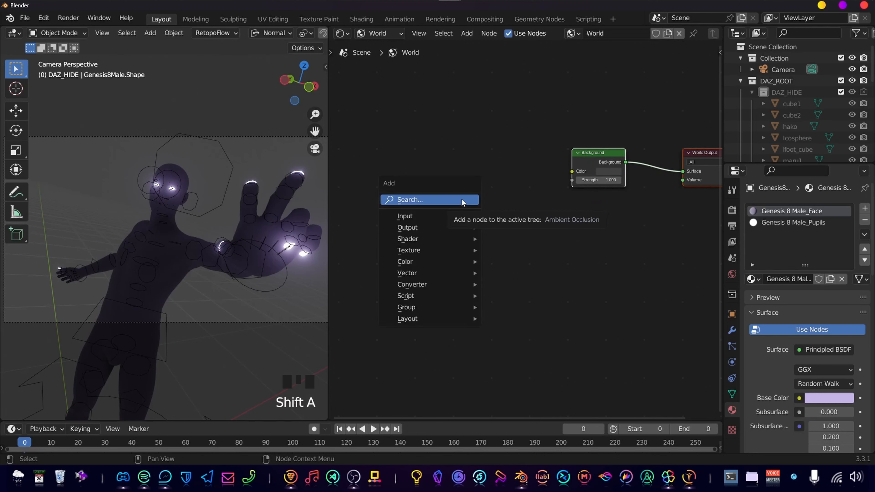
pyautogui.click(462, 199)
pyautogui.write('env')
pyautogui.press('Return')
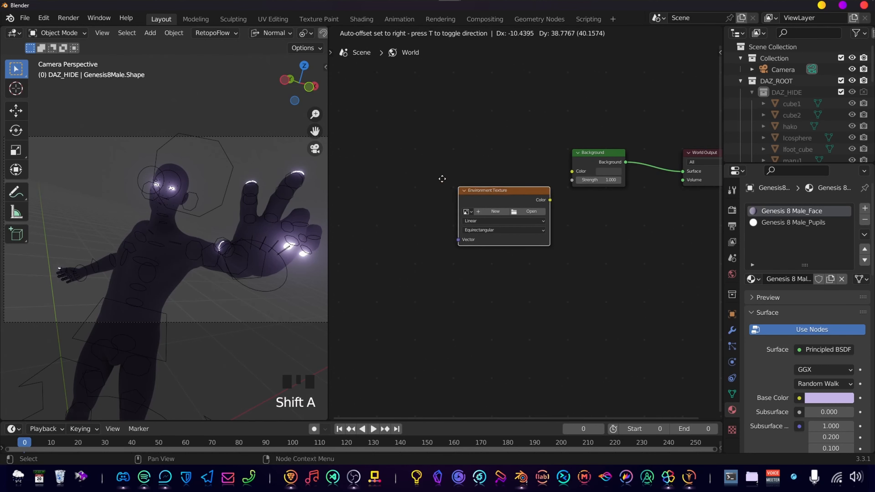
pyautogui.click(443, 181)
pyautogui.scroll(5, 483, 162)
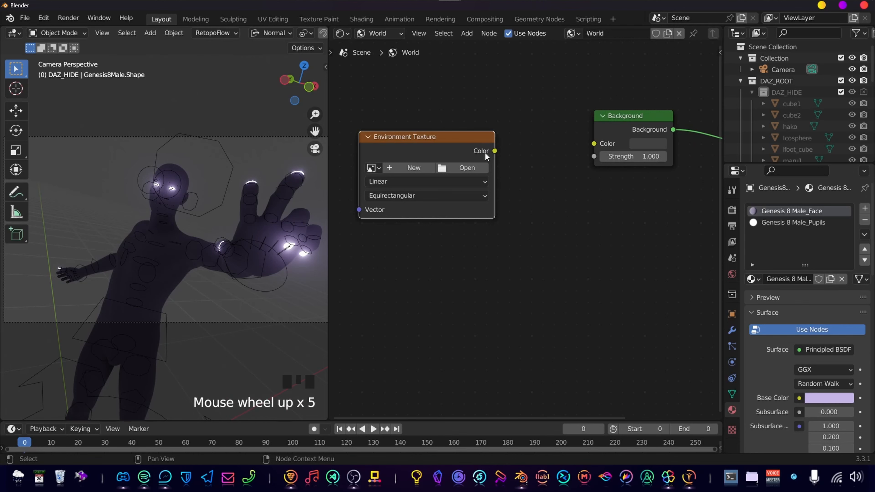
pyautogui.keyDown('alt'); pyautogui.moveTo(486, 156); pyautogui.dragTo(623, 145, button='right'); pyautogui.keyUp('alt')
# Load artist_workshop_8k.hdr into the Environment Texture and place that node closer to the Background node
pyautogui.click(467, 167)
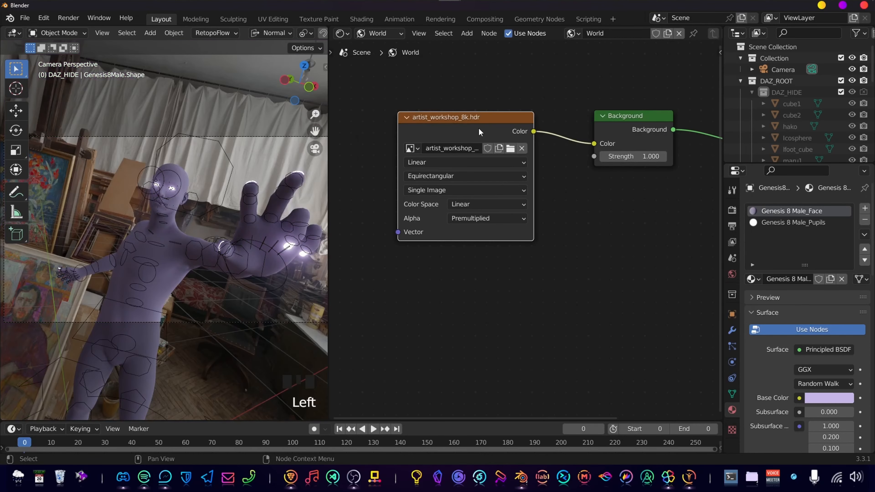
pyautogui.hotkey('shift', 'Tab')
pyautogui.moveTo(478, 127)
pyautogui.mouseDown()
pyautogui.moveTo(501, 127)
pyautogui.moveTo(489, 126)
pyautogui.mouseUp()
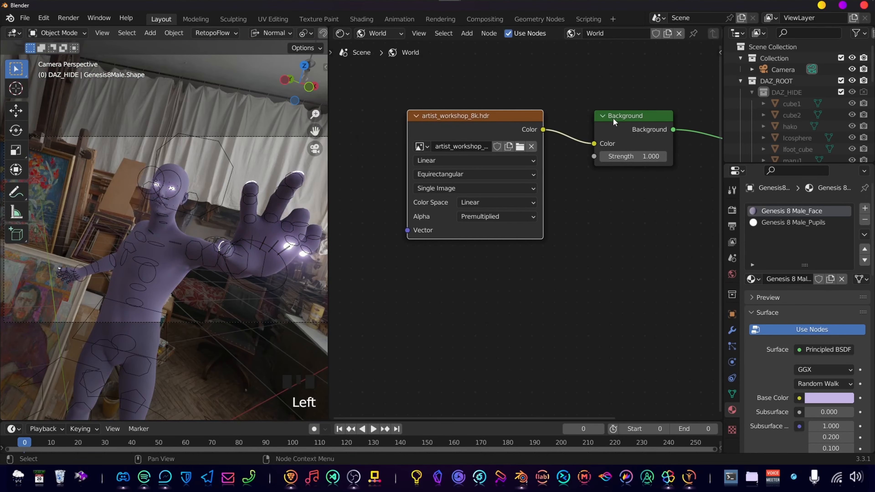
# Move the World Output node farther from the Background node to make room between them
pyautogui.moveTo(614, 121); pyautogui.dragTo(576, 120, button='middle')
pyautogui.scroll(-1, 172, 238)
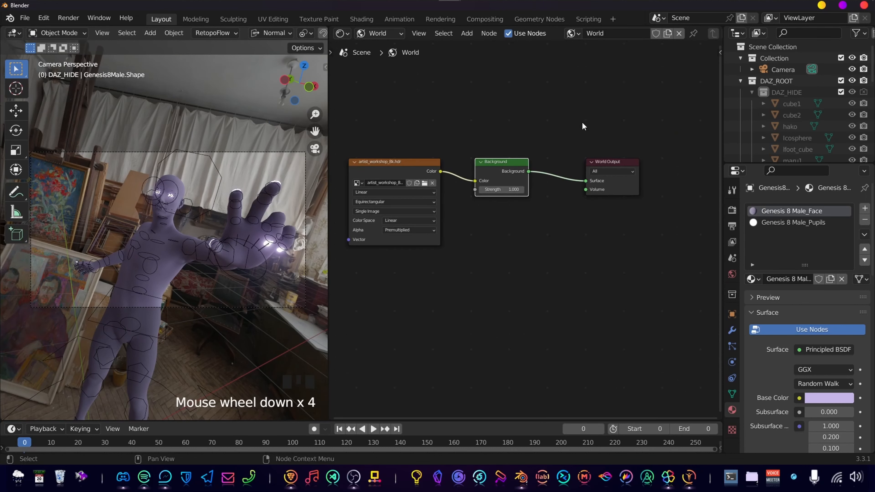
pyautogui.moveTo(580, 135); pyautogui.dragTo(637, 215)
pyautogui.press('g')
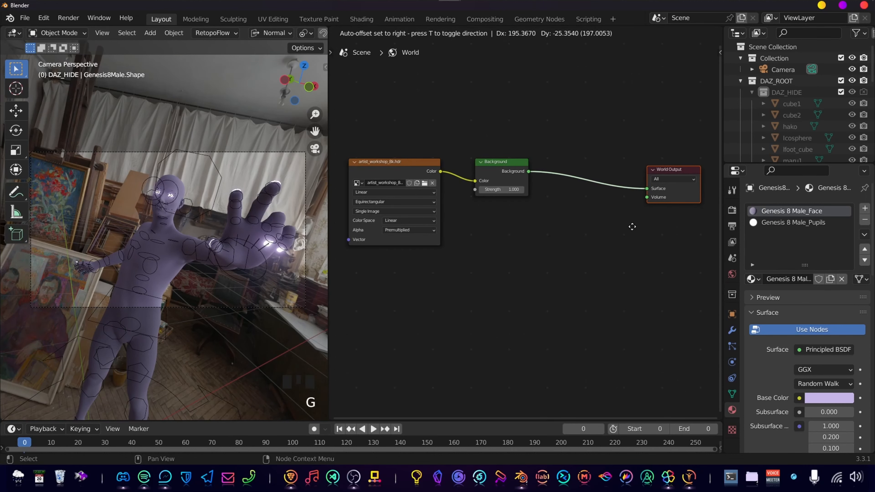
pyautogui.click(632, 226)
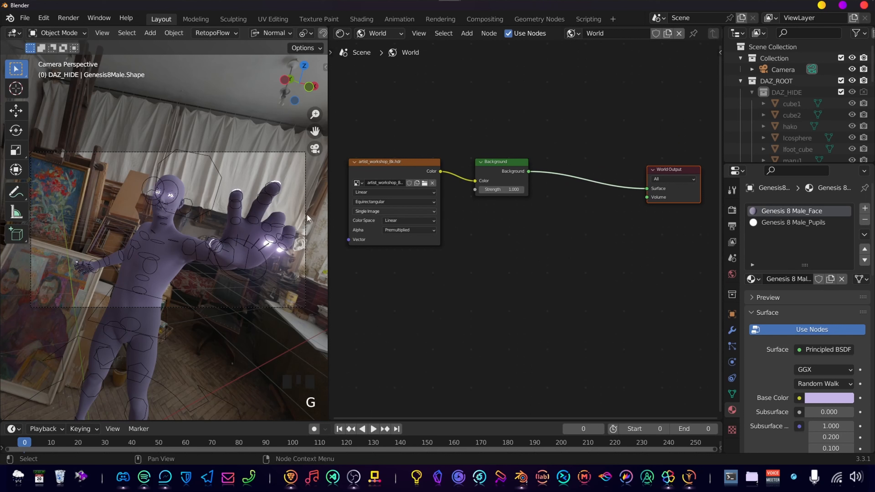
# Duplicate the Background node below the original and combine both through a Mix Shader feeding the World Output
pyautogui.click(509, 177)
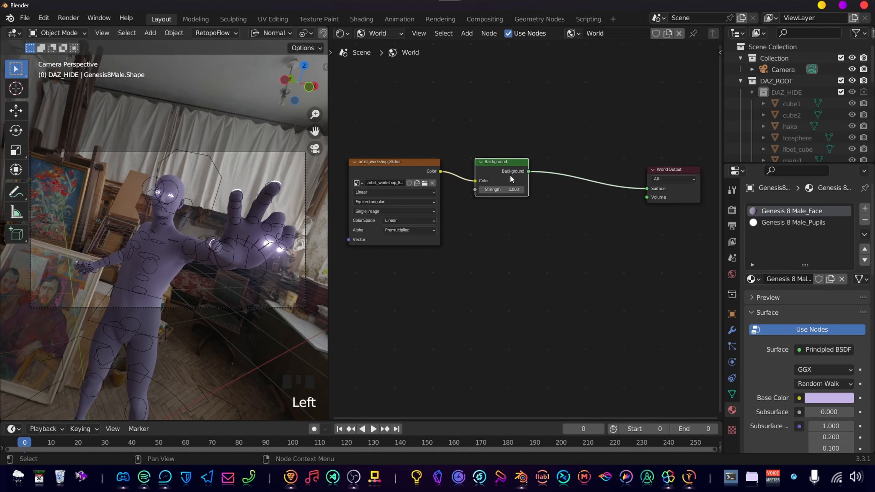
pyautogui.hotkey('shift', 'a')
pyautogui.press('Escape')
pyautogui.hotkey('shift', 'd')
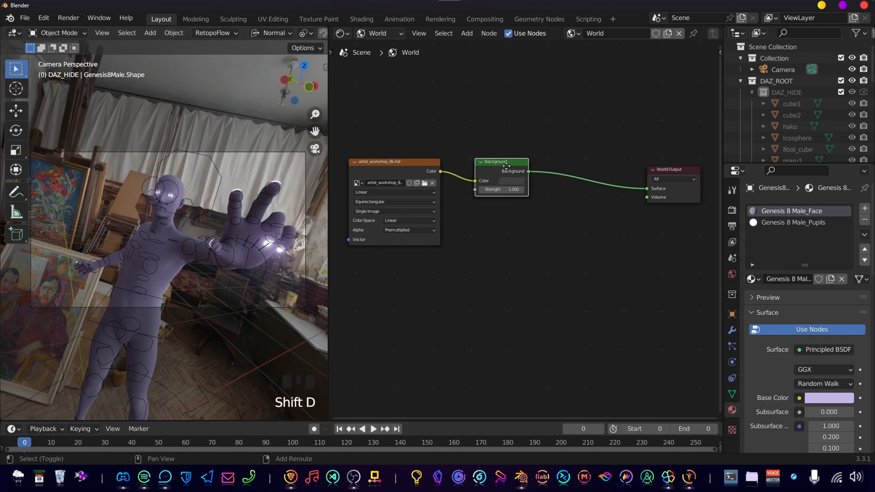
pyautogui.click(507, 219)
pyautogui.keyDown('ctrl'); pyautogui.keyDown('shift'); pyautogui.moveTo(506, 219); pyautogui.dragTo(513, 182, button='right'); pyautogui.keyUp('shift'); pyautogui.keyUp('ctrl')
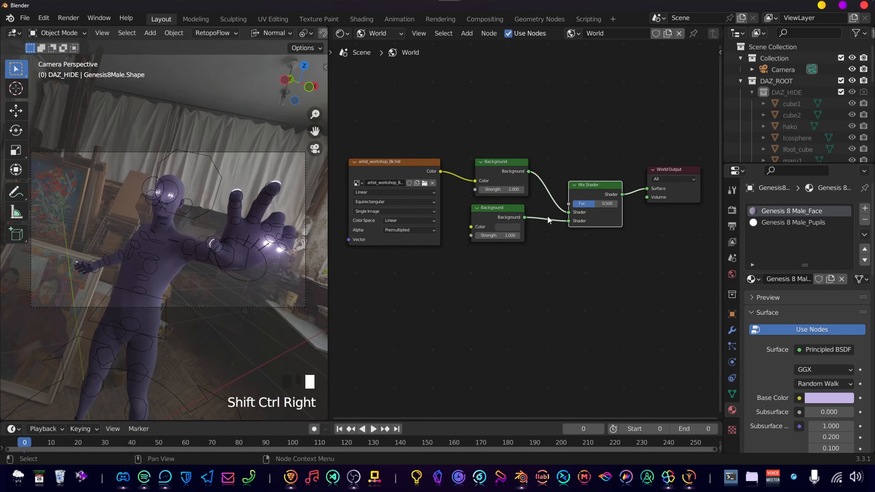
pyautogui.moveTo(591, 185); pyautogui.dragTo(585, 170)
pyautogui.moveTo(498, 208); pyautogui.dragTo(506, 208)
# Add a Light Path node above the Background nodes and link Is Camera Ray to the Mix Shader's Fac
pyautogui.moveTo(530, 120); pyautogui.dragTo(555, 154, button='middle')
pyautogui.hotkey('shift', 'a')
pyautogui.click(510, 138)
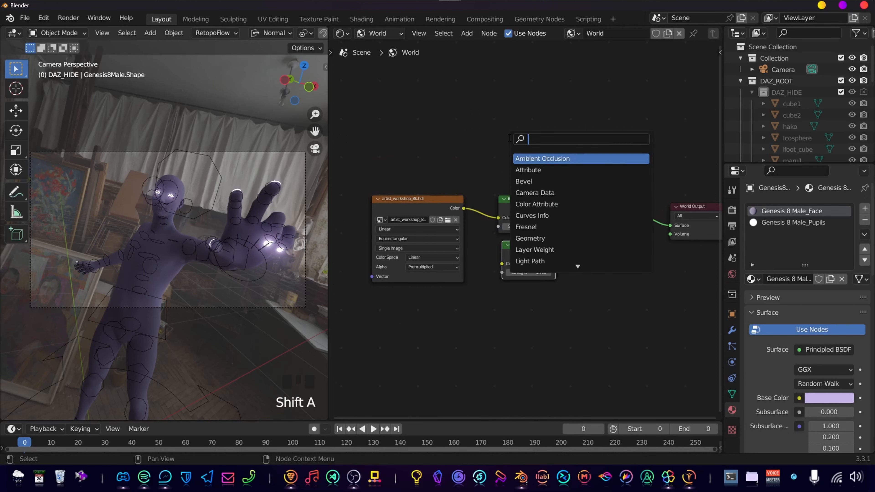
pyautogui.write('a')
pyautogui.press('BackSpace')
pyautogui.write('lig')
pyautogui.press('Return')
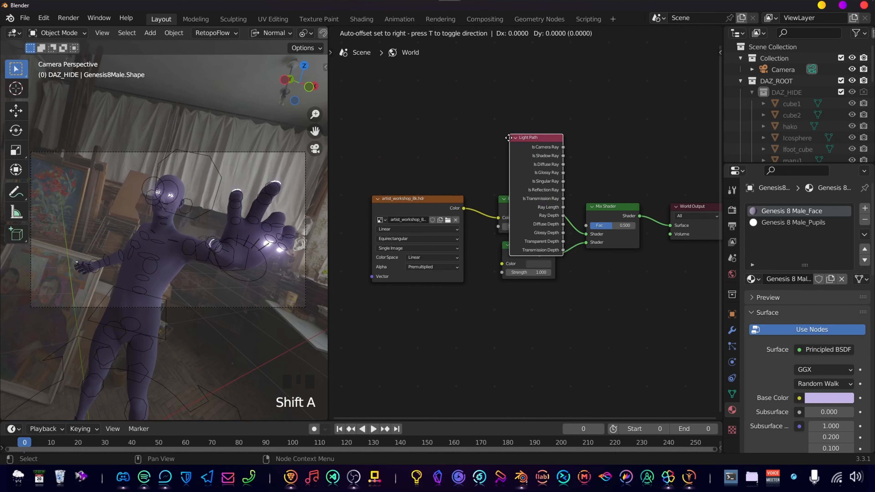
pyautogui.click(498, 67)
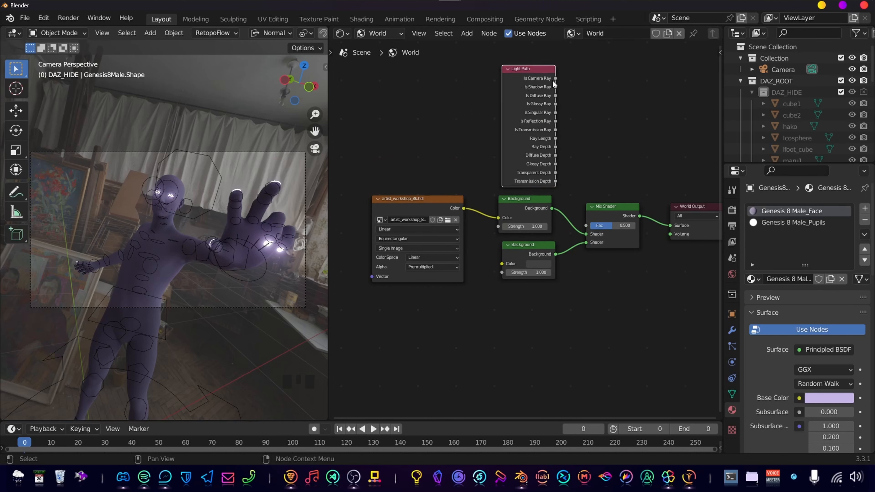
pyautogui.keyDown('alt'); pyautogui.moveTo(552, 80); pyautogui.dragTo(620, 223, button='right'); pyautogui.keyUp('alt')
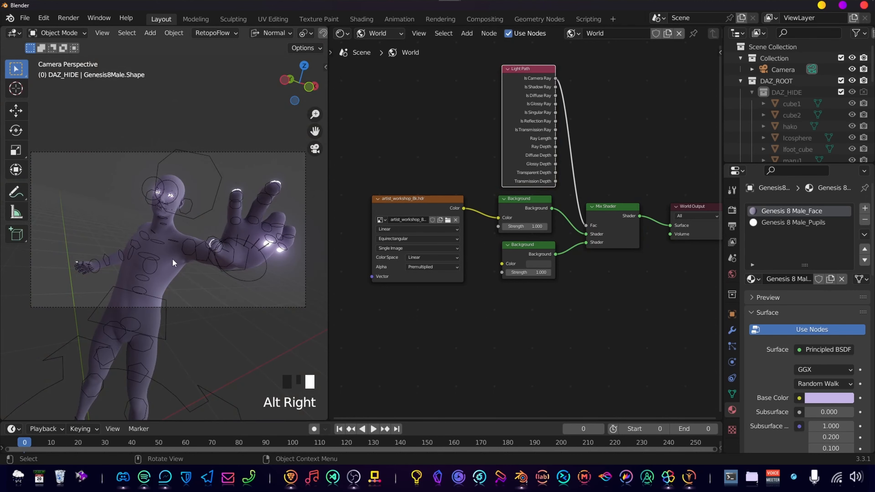
# Try lowering the strength of the Background node fed by the HDR to 0
pyautogui.moveTo(469, 321); pyautogui.dragTo(478, 314, button='middle')
pyautogui.scroll(5, 508, 297)
pyautogui.moveTo(559, 183); pyautogui.dragTo(527, 183)
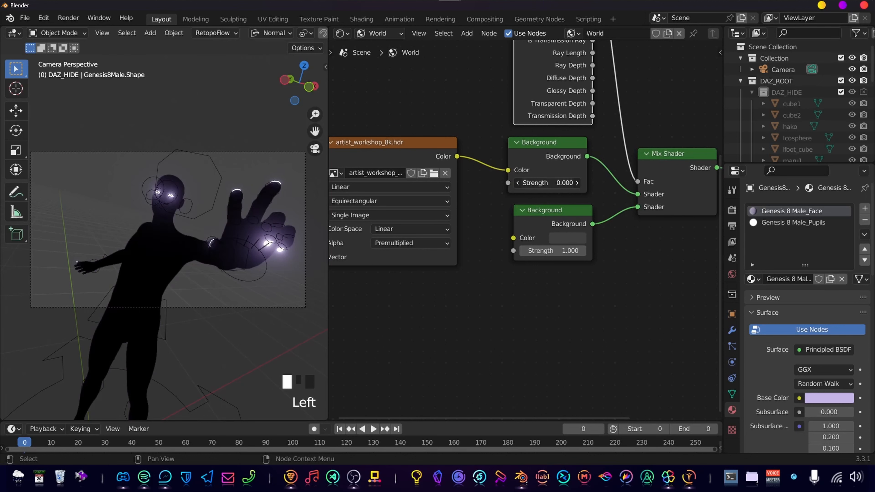
pyautogui.rightClick(559, 183)
pyautogui.scroll(1, 510, 284)
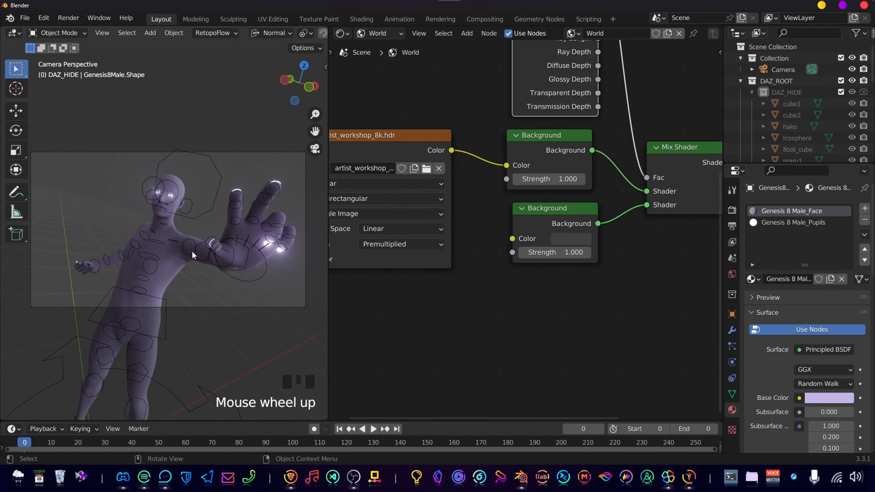
pyautogui.scroll(3, 191, 254)
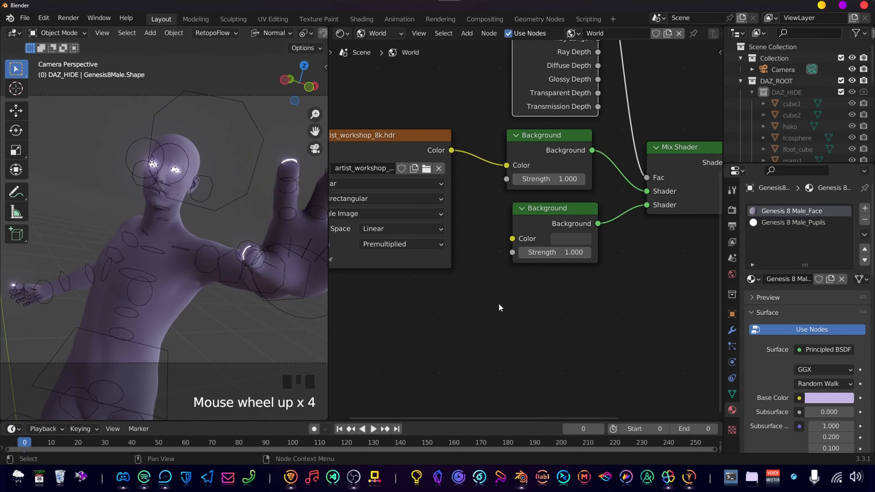
# Set the duplicated Background node's color to black
pyautogui.moveTo(500, 307); pyautogui.dragTo(567, 255, button='middle')
pyautogui.scroll(-5, 564, 251)
pyautogui.click(563, 237)
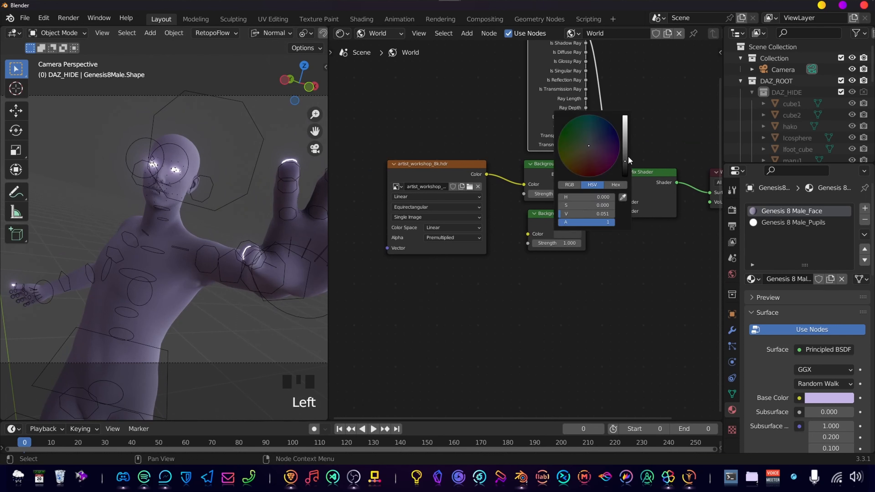
pyautogui.click(567, 234)
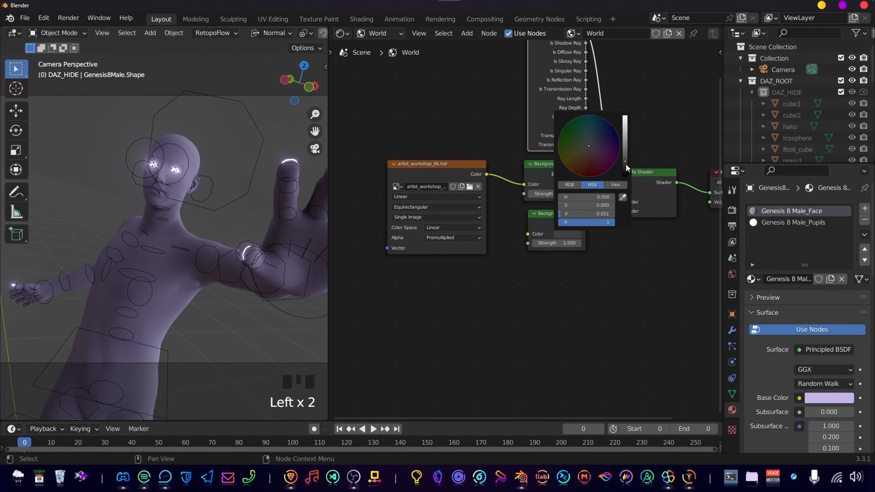
pyautogui.scroll(-2, 175, 262)
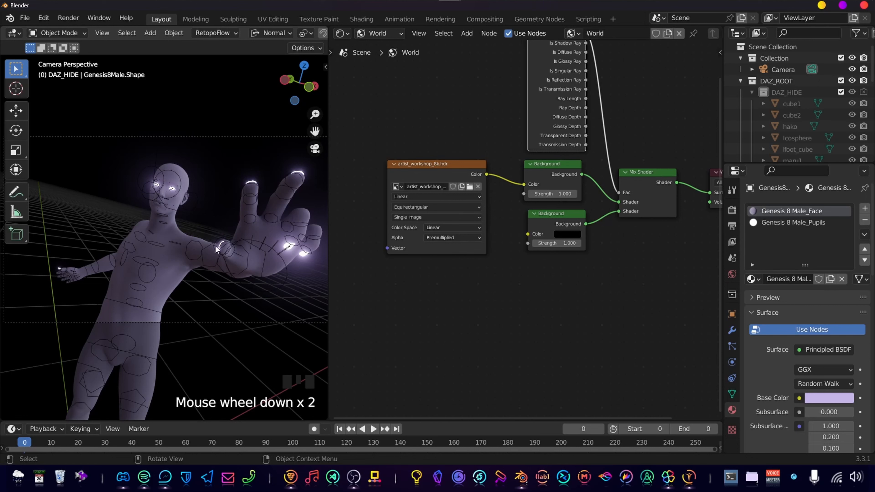
# Select the character's armature and hide bones in the viewport overlays
pyautogui.click(230, 265)
pyautogui.click(226, 188)
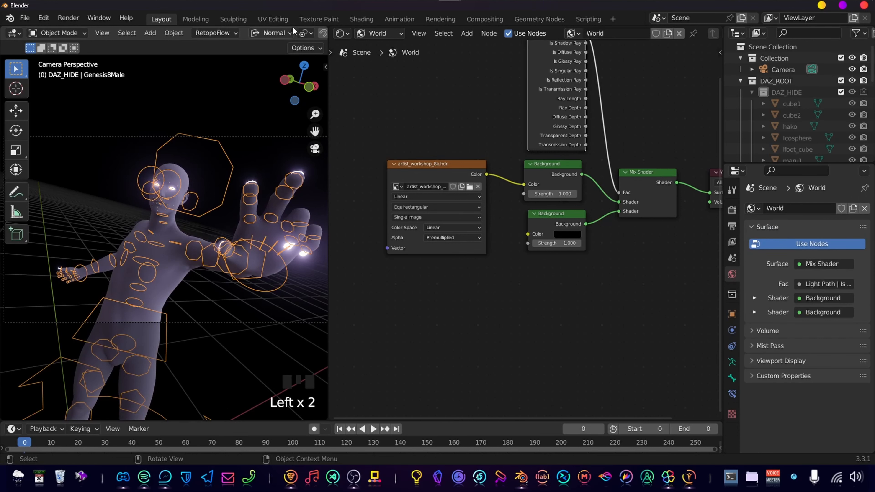
pyautogui.moveTo(298, 34)
pyautogui.mouseDown(button='middle')
pyautogui.moveTo(209, 38)
pyautogui.moveTo(289, 35)
pyautogui.moveTo(235, 35)
pyautogui.mouseUp(button='middle')
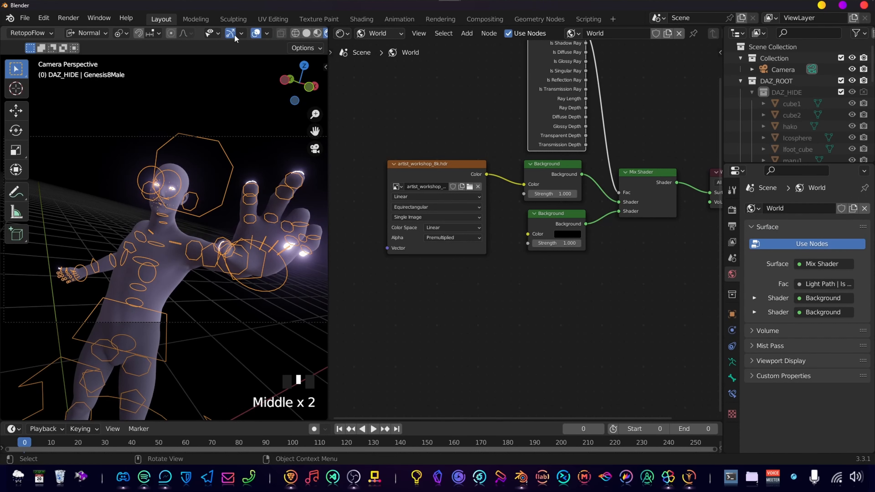
pyautogui.click(266, 34)
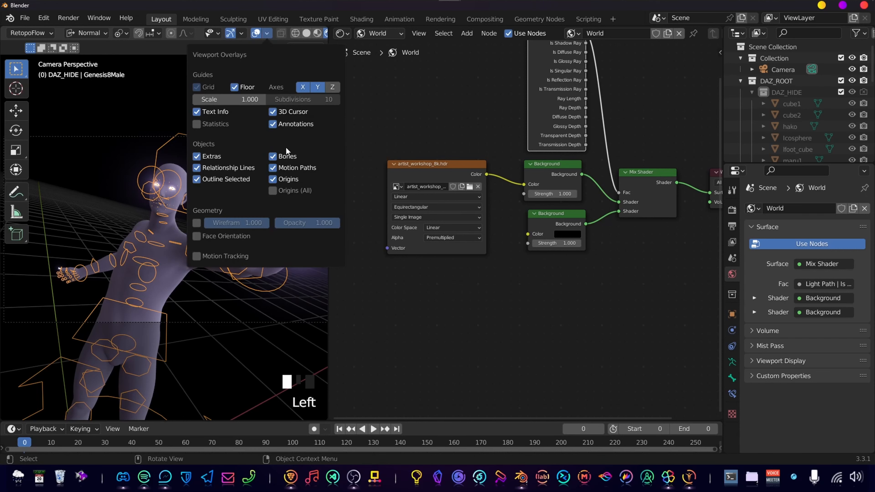
pyautogui.click(267, 34)
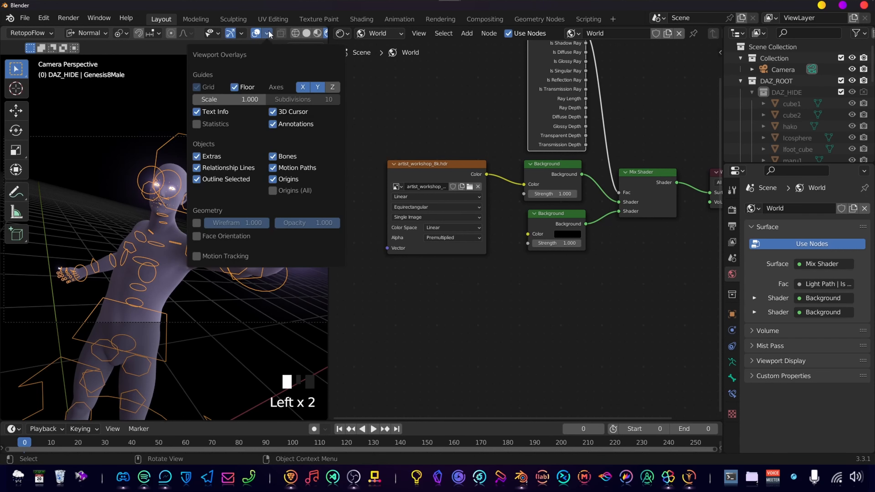
pyautogui.click(272, 157)
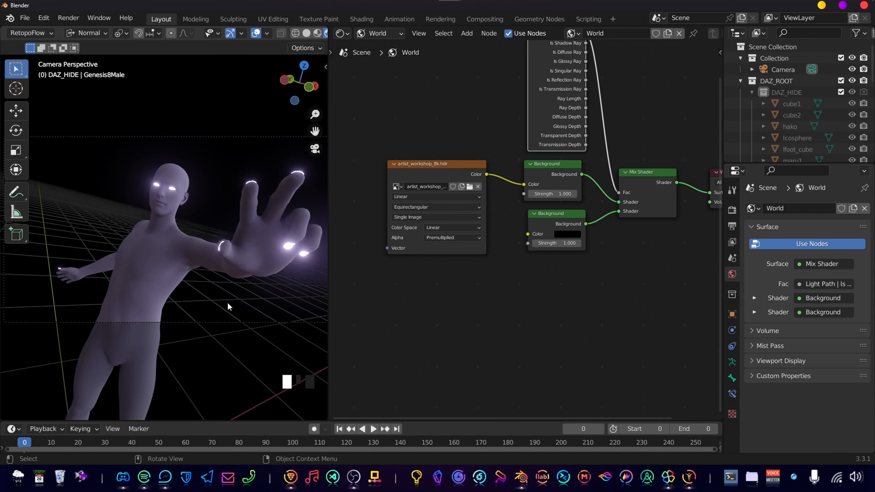
# Switch the shader editor back to object materials and select the character's body mesh
pyautogui.scroll(-1, 223, 305)
pyautogui.scroll(-4, 573, 267)
pyautogui.click(375, 37)
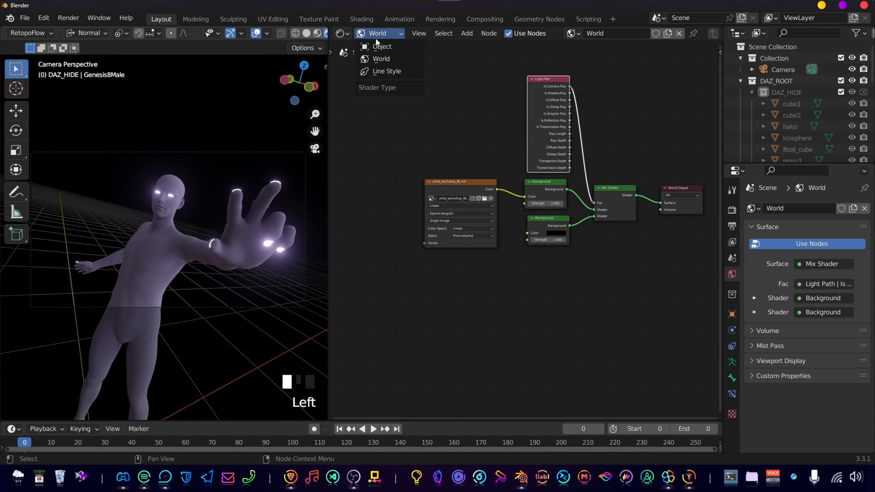
pyautogui.click(385, 48)
pyautogui.click(135, 263)
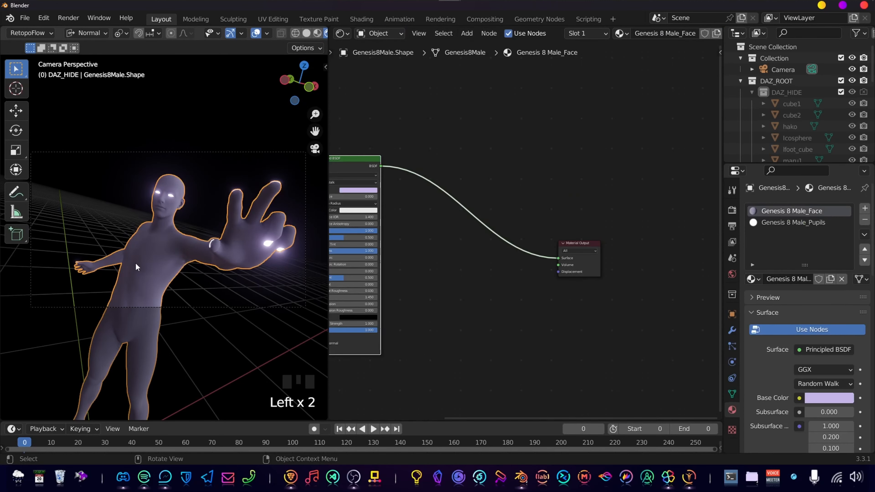
# Link the original Principled BSDF to the Material Output and set its base color to near black
pyautogui.moveTo(438, 275); pyautogui.dragTo(479, 191, button='middle')
pyautogui.keyDown('ctrl'); pyautogui.keyDown('shift'); pyautogui.click(434, 190); pyautogui.keyUp('shift'); pyautogui.keyUp('ctrl')
pyautogui.scroll(5, 479, 191)
pyautogui.moveTo(475, 68); pyautogui.dragTo(469, 168, button='middle')
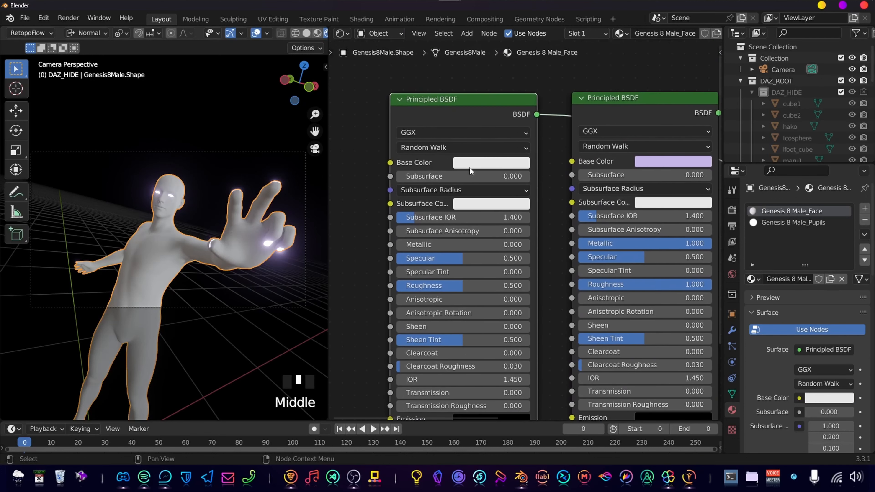
pyautogui.scroll(-2, 469, 167)
pyautogui.click(470, 172)
pyautogui.moveTo(553, 52); pyautogui.dragTo(553, 94)
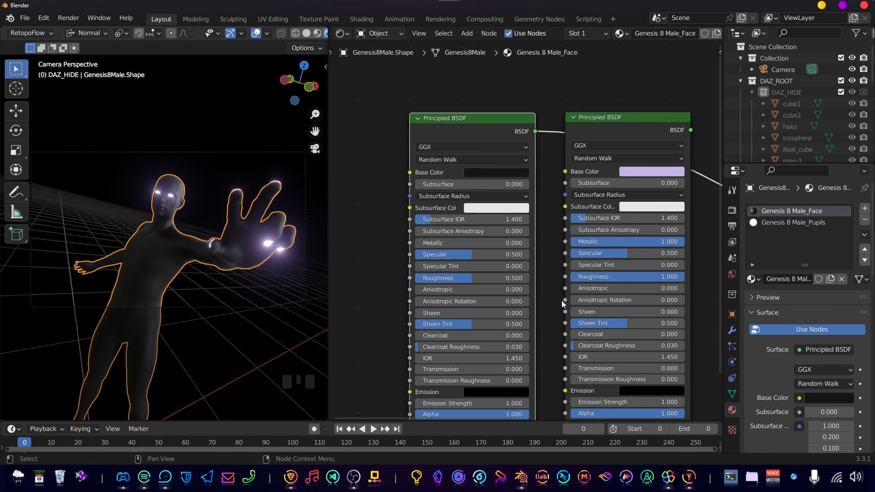
# Set the near-black Principled BSDF's Metallic to 1 and its Roughness to 0
pyautogui.scroll(4, 562, 299)
pyautogui.click(403, 250)
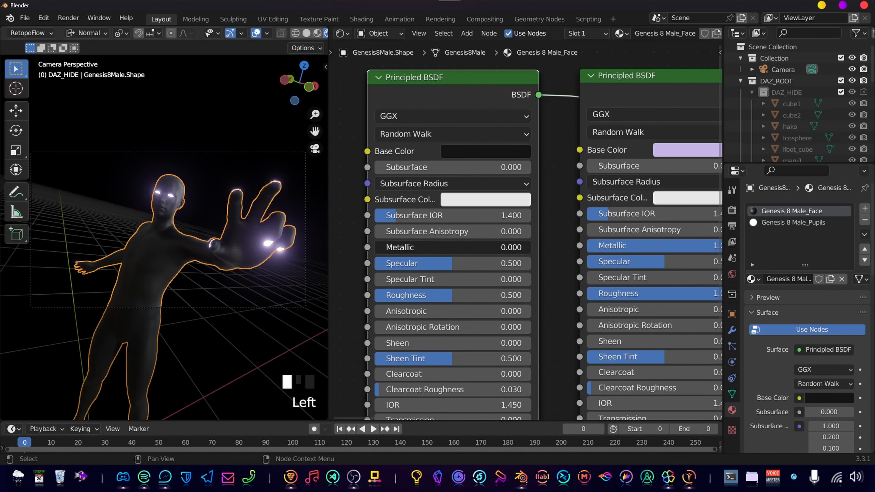
pyautogui.moveTo(403, 249); pyautogui.dragTo(531, 249)
pyautogui.moveTo(442, 303); pyautogui.dragTo(444, 282, button='middle')
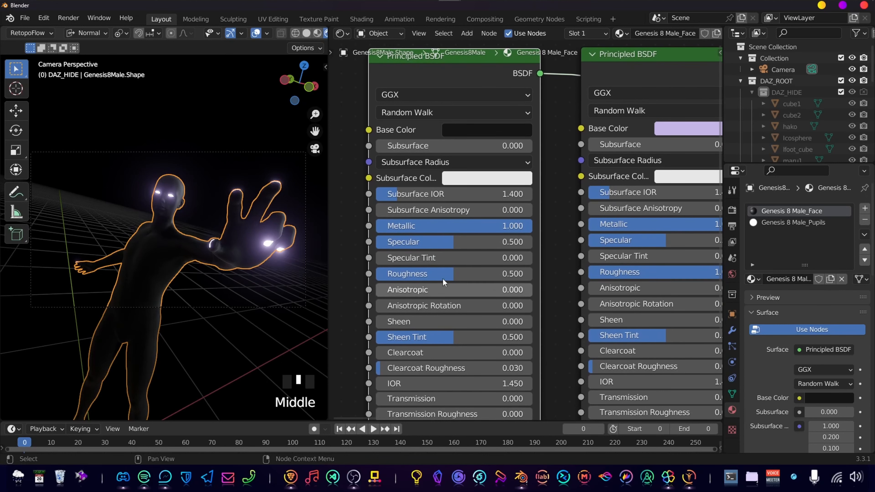
pyautogui.moveTo(449, 280); pyautogui.dragTo(375, 278)
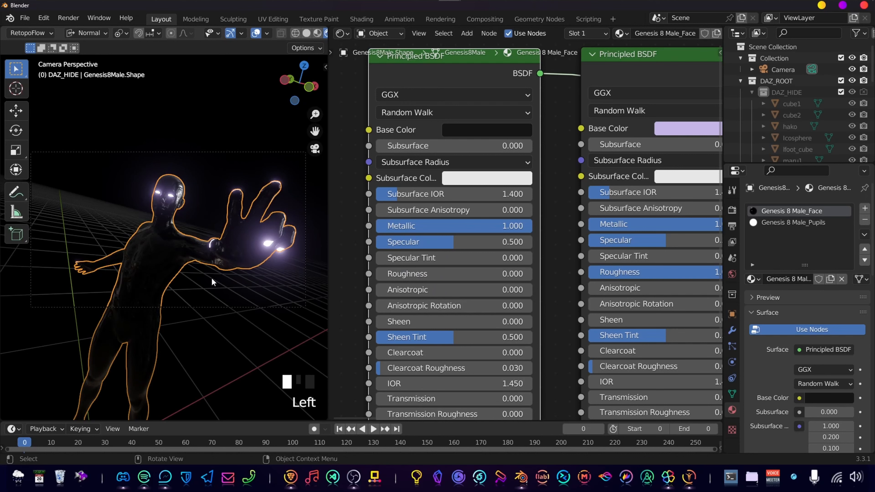
# Combine the two Principled BSDF nodes with a Mix Shader and place it above them, toward the Material Output
pyautogui.scroll(-10, 390, 290)
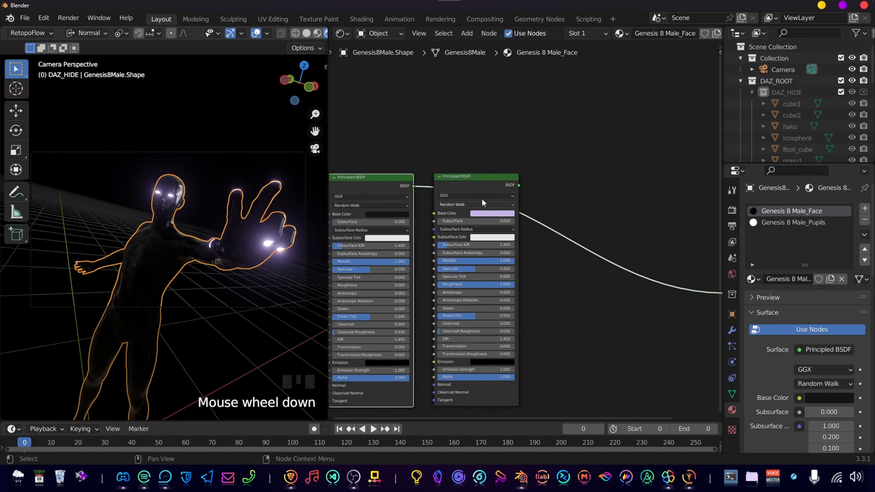
pyautogui.scroll(-3, 482, 200)
pyautogui.keyDown('ctrl'); pyautogui.keyDown('shift'); pyautogui.moveTo(403, 242); pyautogui.dragTo(502, 195, button='right'); pyautogui.keyUp('shift'); pyautogui.keyUp('ctrl')
pyautogui.moveTo(577, 195); pyautogui.dragTo(581, 149)
# Add a Layer Weight node above the two Principled BSDF nodes
pyautogui.hotkey('shift', 'a')
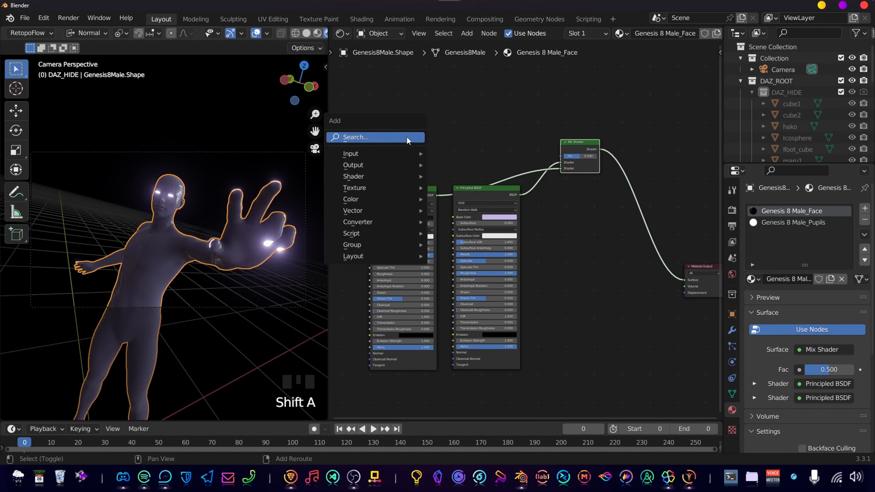
pyautogui.click(407, 136)
pyautogui.write('lay')
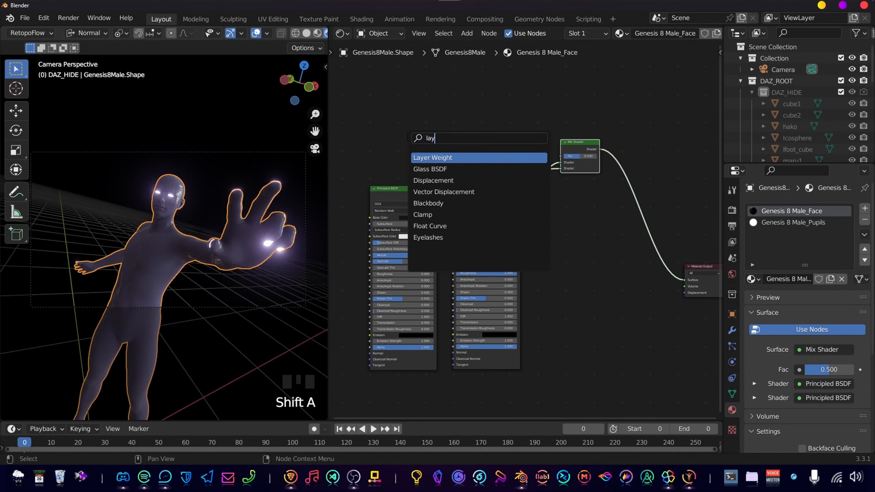
pyautogui.press('Return')
pyautogui.click(389, 107)
# Add a ColorRamp node between the new Layer Weight and the Mix Shader
pyautogui.hotkey('shift', 'a')
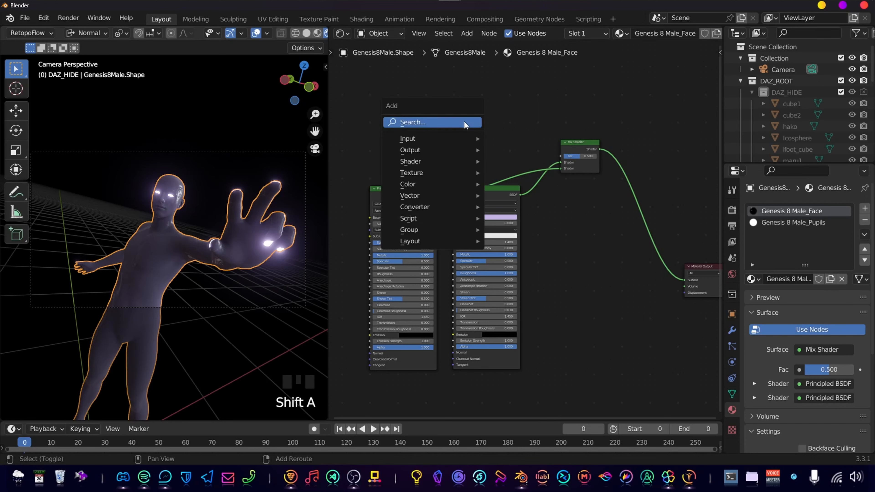
pyautogui.click(465, 122)
pyautogui.write('color')
pyautogui.press('Return')
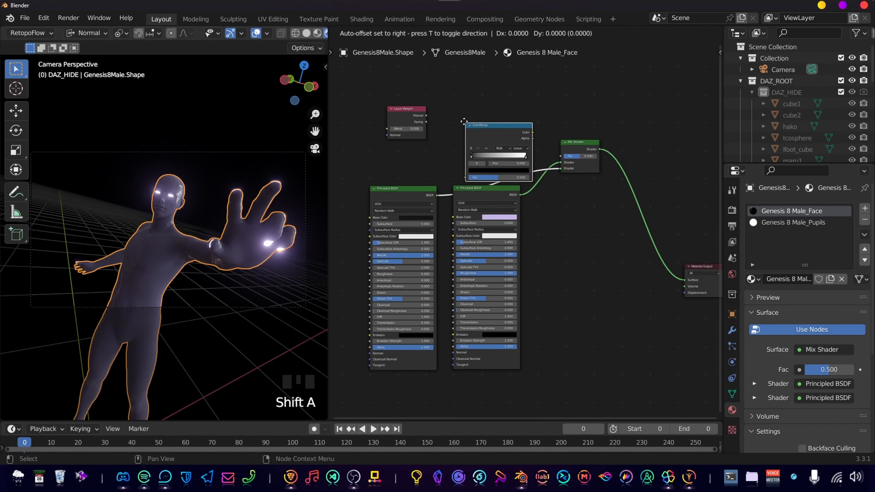
pyautogui.click(462, 91)
# Link the Layer Weight's Facing output to the ColorRamp's Fac and the ColorRamp's Color to the Mix Shader's Fac
pyautogui.scroll(5, 425, 115)
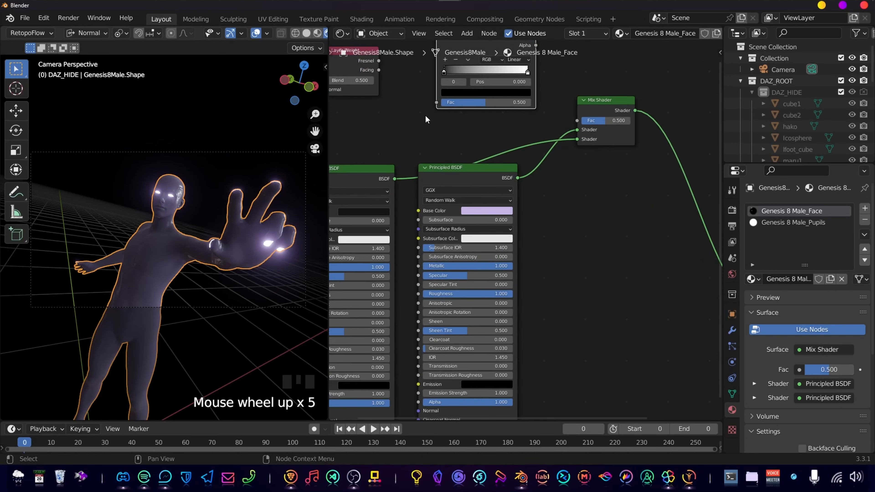
pyautogui.moveTo(425, 115); pyautogui.dragTo(444, 94, button='middle')
pyautogui.moveTo(400, 83); pyautogui.dragTo(424, 58)
pyautogui.moveTo(467, 93); pyautogui.dragTo(409, 100, button='middle')
pyautogui.scroll(2, 410, 100)
pyautogui.moveTo(403, 81); pyautogui.dragTo(441, 147)
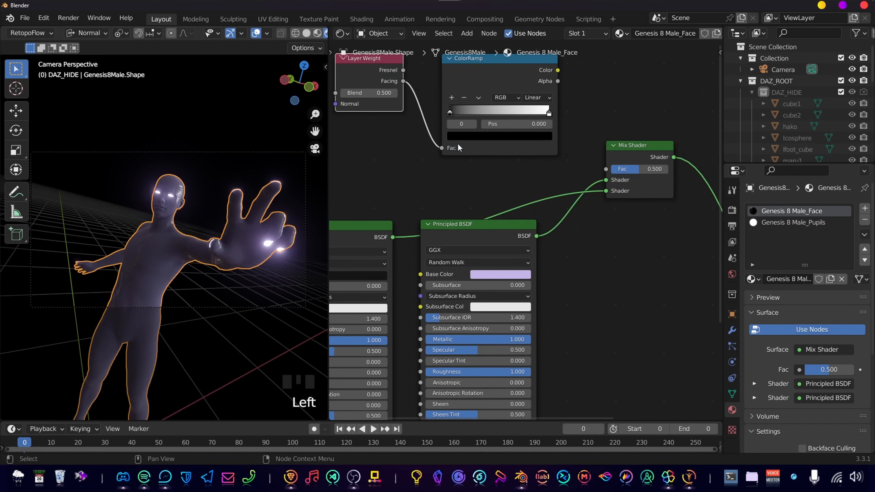
pyautogui.moveTo(579, 58); pyautogui.dragTo(551, 103, button='middle')
pyautogui.moveTo(529, 116); pyautogui.dragTo(577, 213)
# Set the position of the ColorRamp's white stop to 0.3
pyautogui.moveTo(422, 228); pyautogui.dragTo(488, 222, button='middle')
pyautogui.scroll(4, 489, 223)
pyautogui.moveTo(609, 121); pyautogui.dragTo(494, 131)
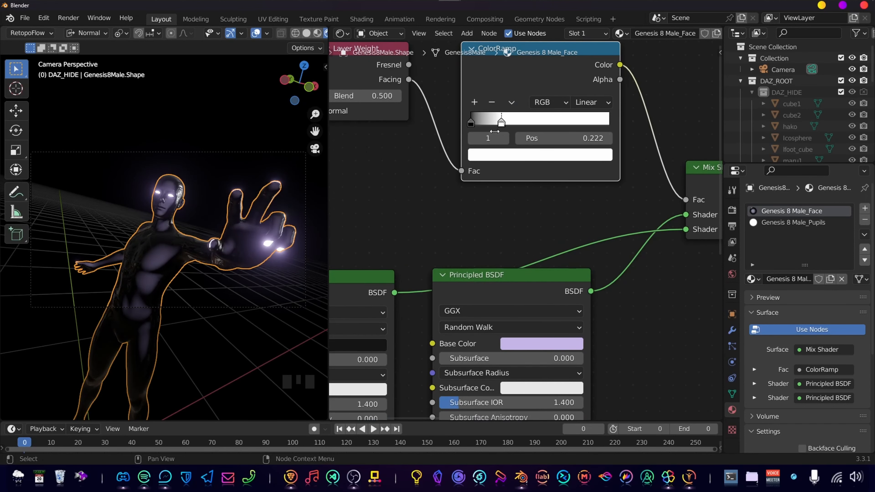
pyautogui.click(566, 144)
pyautogui.write('0.3')
pyautogui.press('Return')
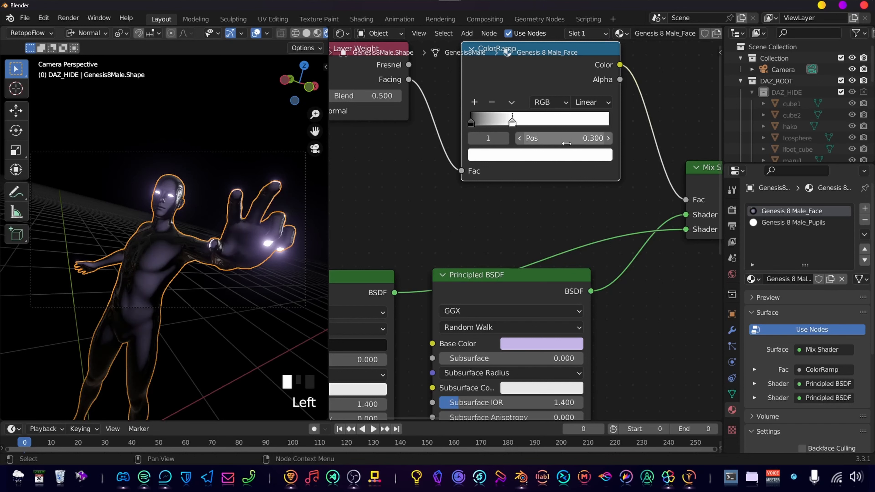
# Group every node except the Material Output in a frame and label it "base color"
pyautogui.scroll(-4, 567, 143)
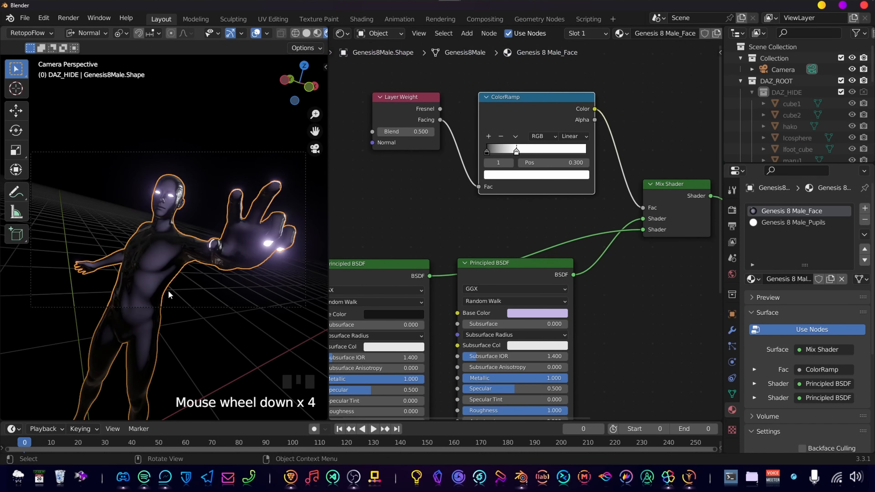
pyautogui.scroll(3, 195, 306)
pyautogui.click(228, 339)
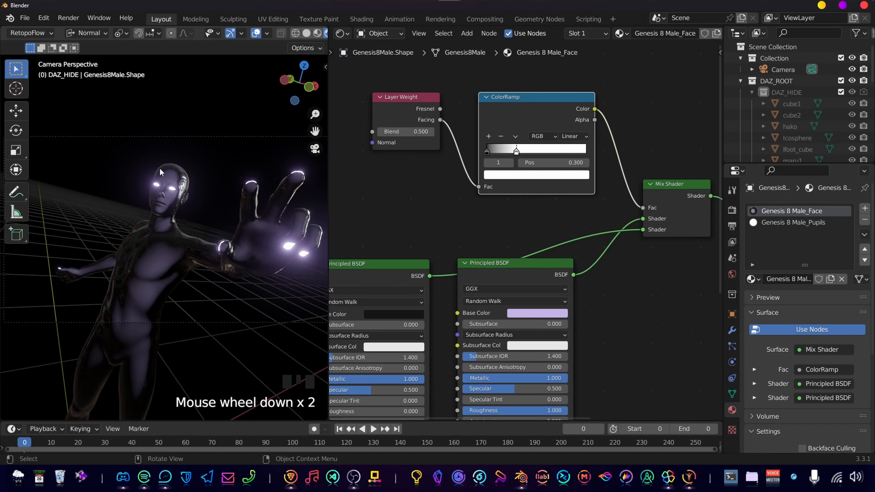
pyautogui.scroll(-7, 592, 224)
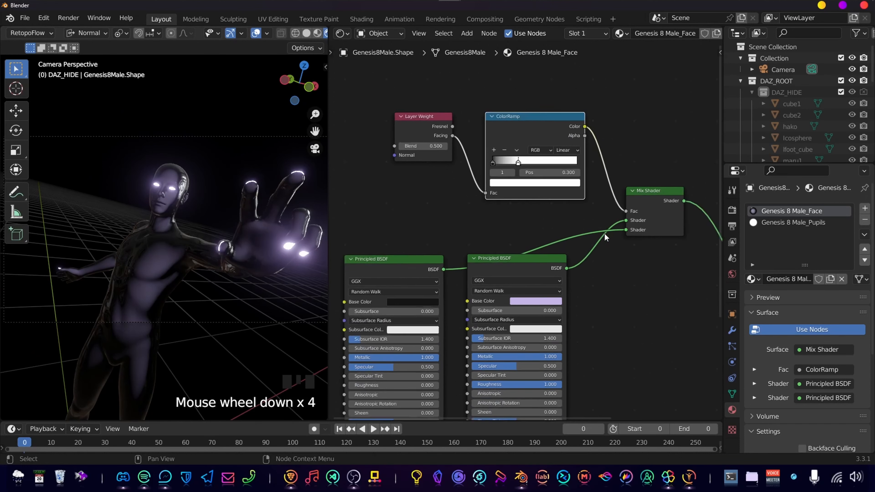
pyautogui.moveTo(609, 228); pyautogui.dragTo(625, 169, button='middle')
pyautogui.scroll(-5, 626, 168)
pyautogui.moveTo(436, 115); pyautogui.dragTo(609, 305)
pyautogui.moveTo(580, 260); pyautogui.dragTo(493, 327, button='middle')
pyautogui.hotkey('ctrl', 'j')
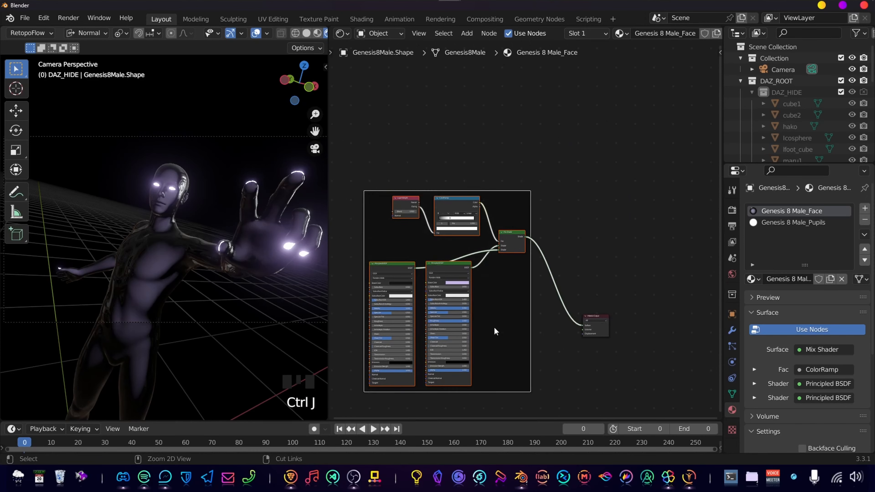
pyautogui.press('F2')
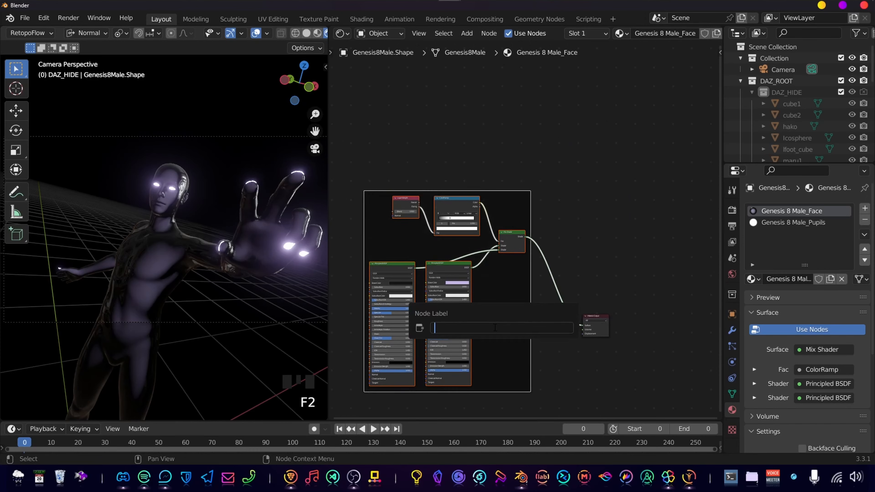
pyautogui.write('base color')
pyautogui.press('Return')
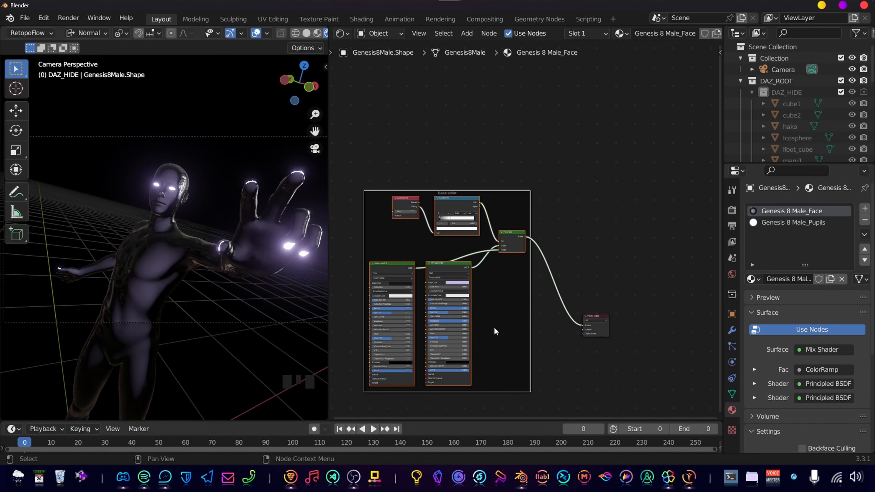
# Move the Material Output node farther from the base color frame and disconnect the Mix Shader from it
pyautogui.scroll(-2, 493, 327)
pyautogui.moveTo(494, 327); pyautogui.dragTo(513, 218, button='middle')
pyautogui.click(591, 216)
pyautogui.press('g')
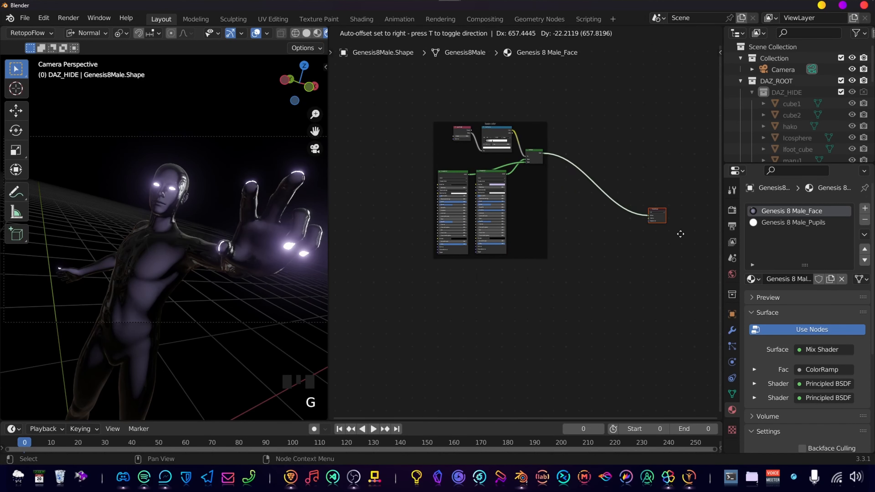
pyautogui.click(681, 234)
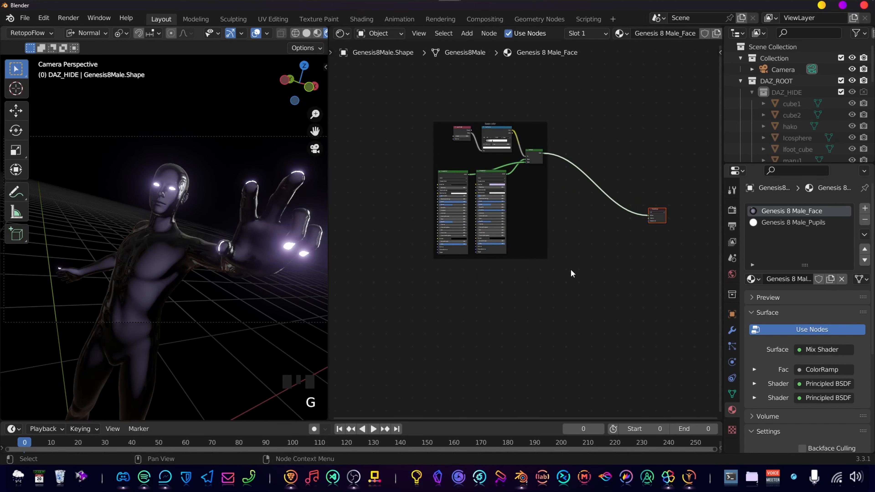
pyautogui.hotkey('shift', 'a')
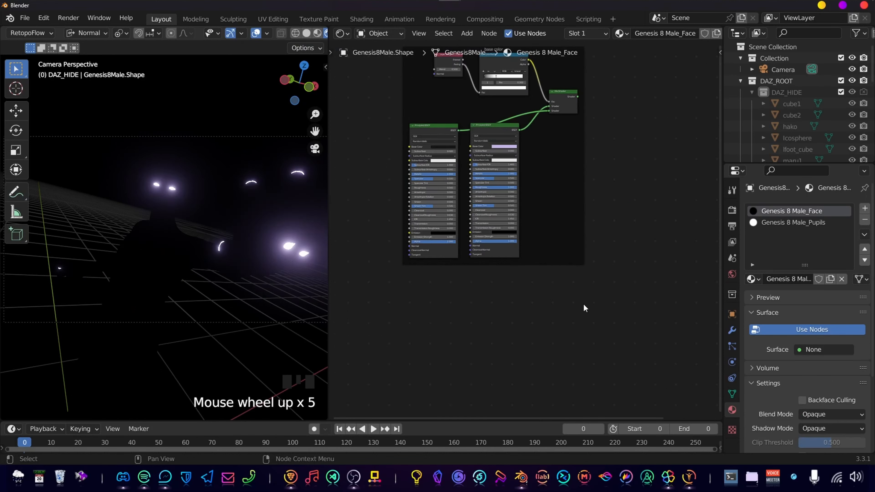
# Add a Noise Texture node below the base color frame
pyautogui.moveTo(584, 303); pyautogui.dragTo(586, 272, button='middle')
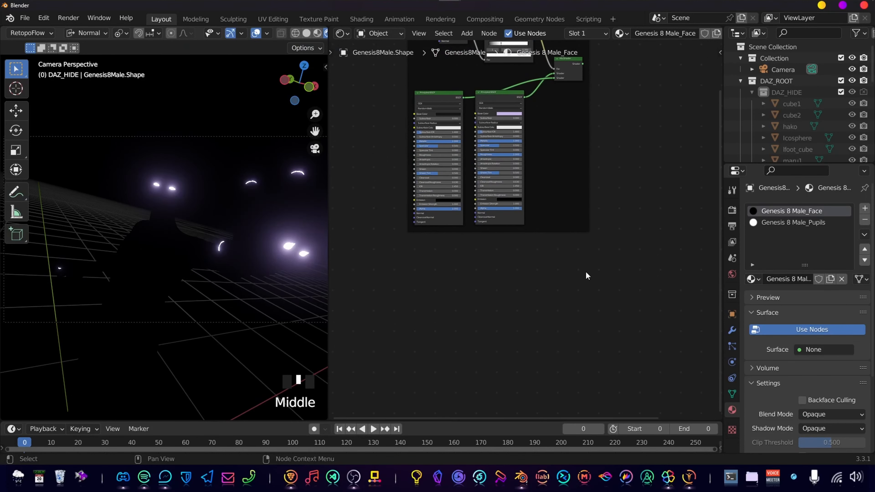
pyautogui.scroll(5, 551, 286)
pyautogui.moveTo(518, 297); pyautogui.dragTo(519, 275, button='middle')
pyautogui.hotkey('shift', 'a')
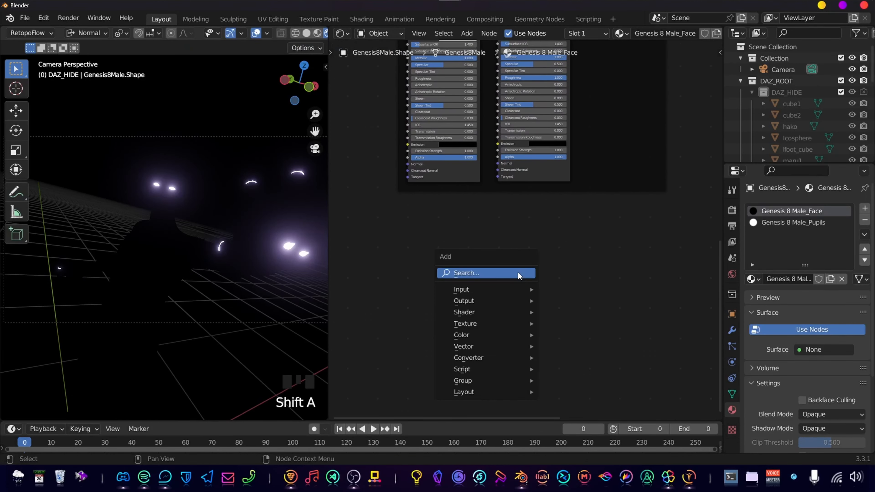
pyautogui.click(519, 273)
pyautogui.write('noise')
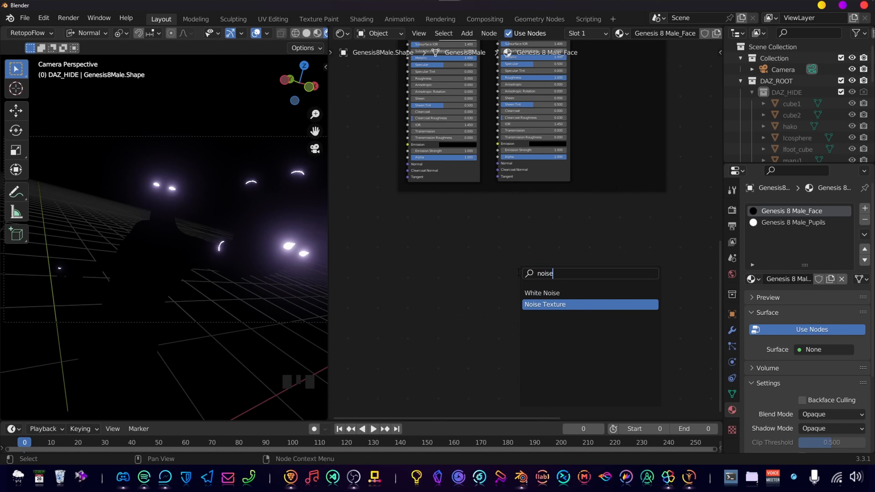
pyautogui.press('Return')
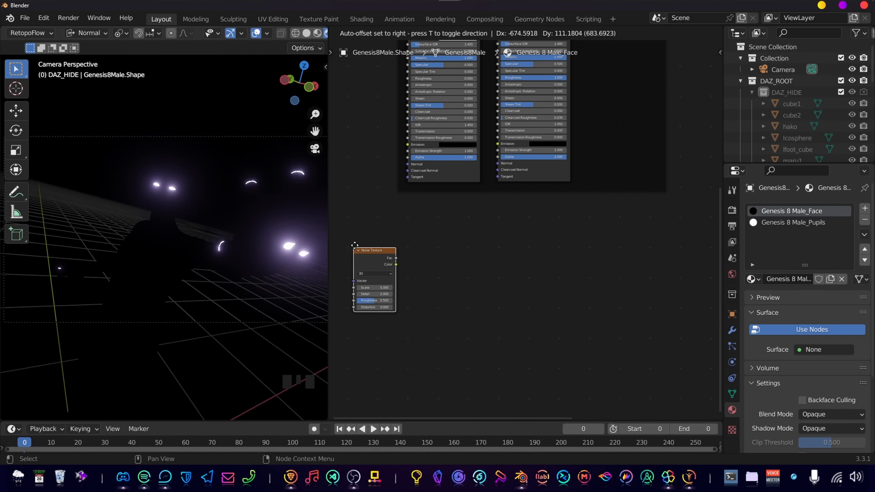
pyautogui.click(402, 216)
pyautogui.scroll(4, 438, 253)
pyautogui.hotkey('shift', 'a')
pyautogui.click(481, 249)
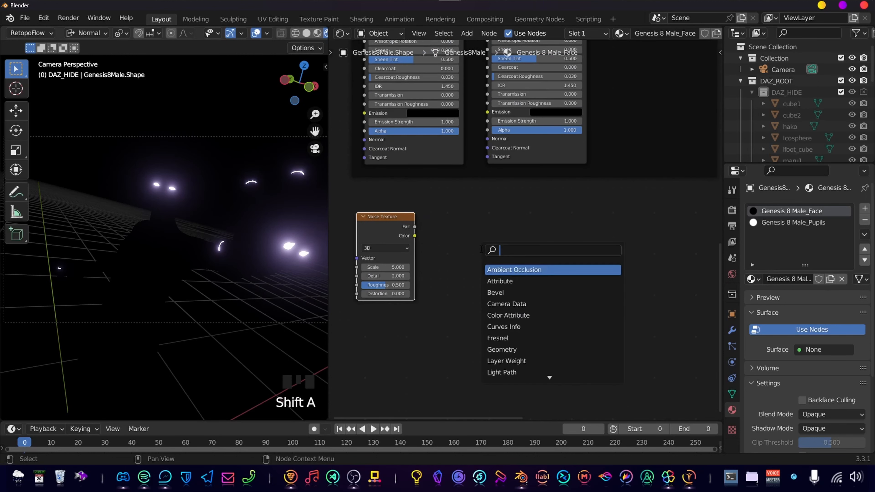
pyautogui.write('llayer')
pyautogui.press('Return')
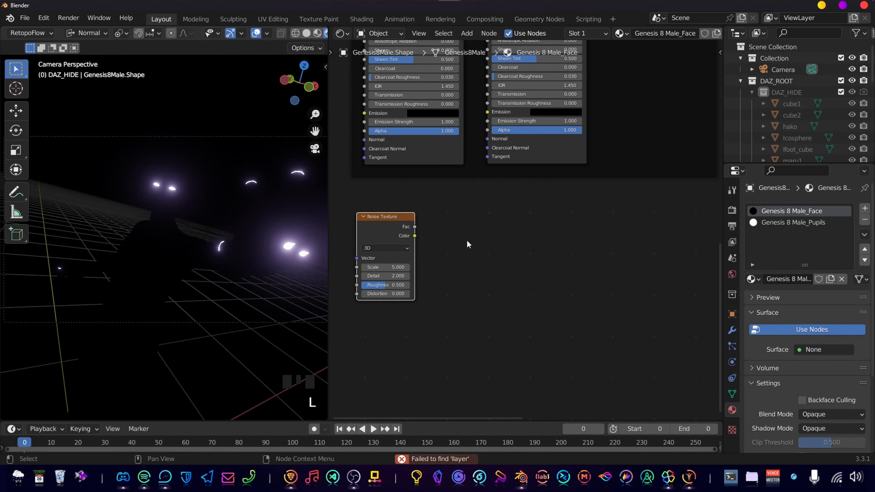
# Add a Layer Weight node beside the Noise Texture and set its Blend to 0.45
pyautogui.hotkey('shift', 'a')
pyautogui.click(467, 241)
pyautogui.write('layer')
pyautogui.press('Return')
pyautogui.click(467, 242)
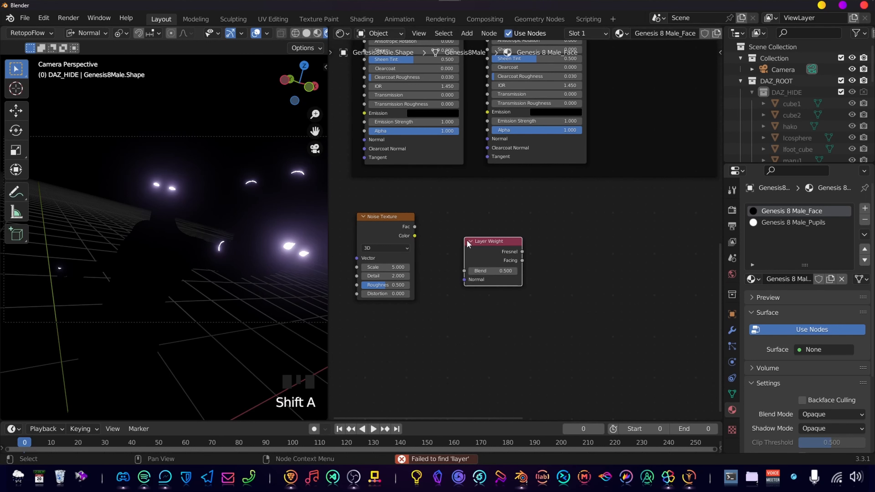
pyautogui.click(502, 270)
pyautogui.write('.45')
pyautogui.press('Return')
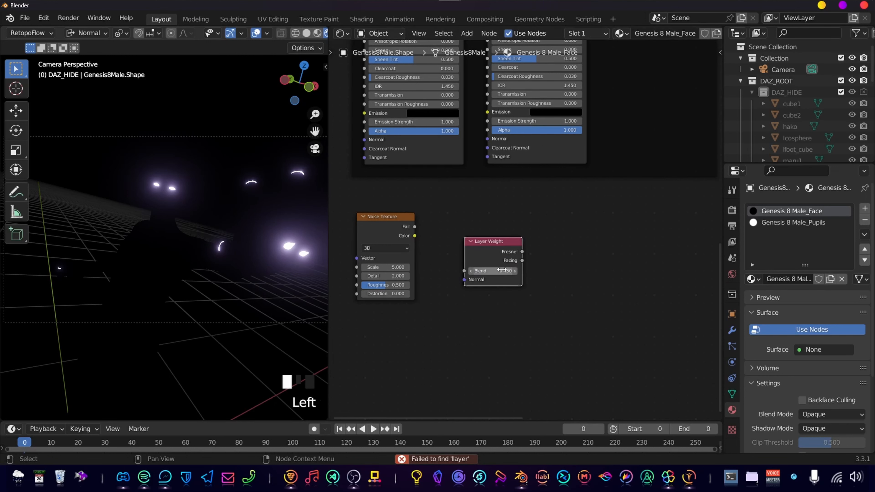
# Link the Noise Texture's Color output to the Normal input of the Layer Weight beside it
pyautogui.scroll(5, 502, 269)
pyautogui.moveTo(502, 268); pyautogui.dragTo(547, 256, button='middle')
pyautogui.moveTo(417, 194); pyautogui.dragTo(490, 272)
pyautogui.moveTo(417, 207); pyautogui.dragTo(491, 272)
# Switch the Noise Texture to 4D and set its Detail to 0
pyautogui.moveTo(490, 272); pyautogui.dragTo(582, 255, button='middle')
pyautogui.scroll(5, 582, 255)
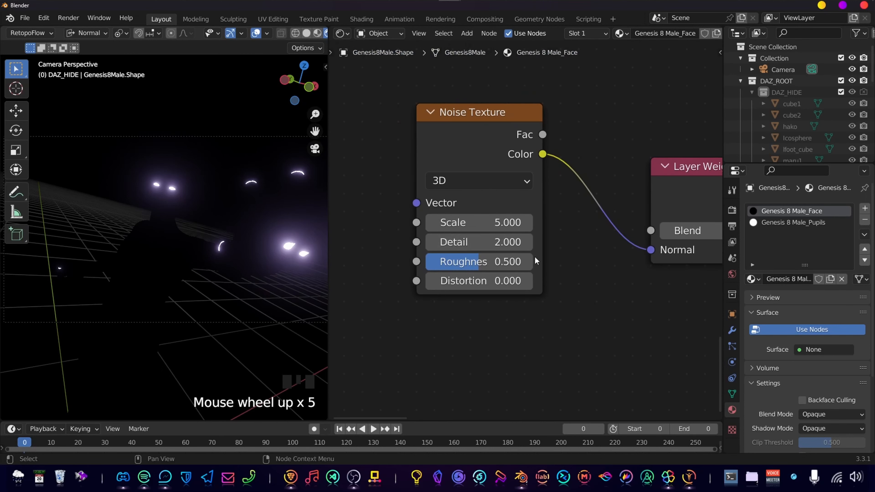
pyautogui.click(458, 182)
pyautogui.click(482, 259)
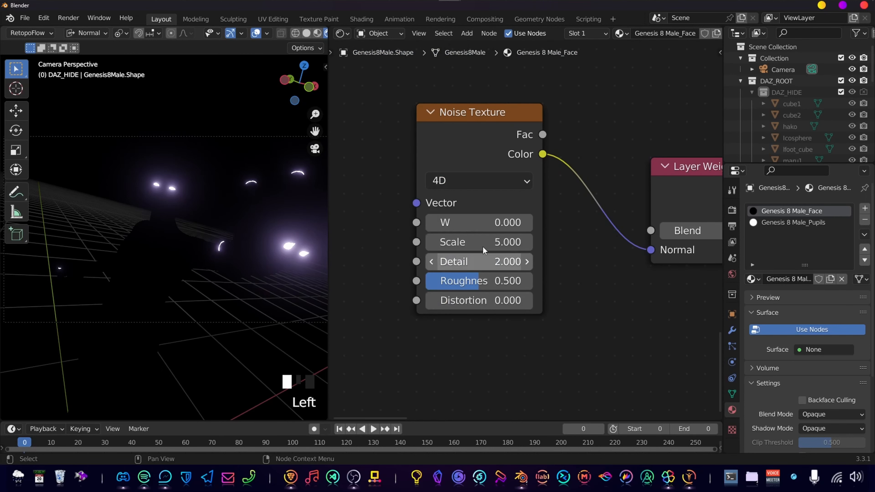
pyautogui.click(485, 222)
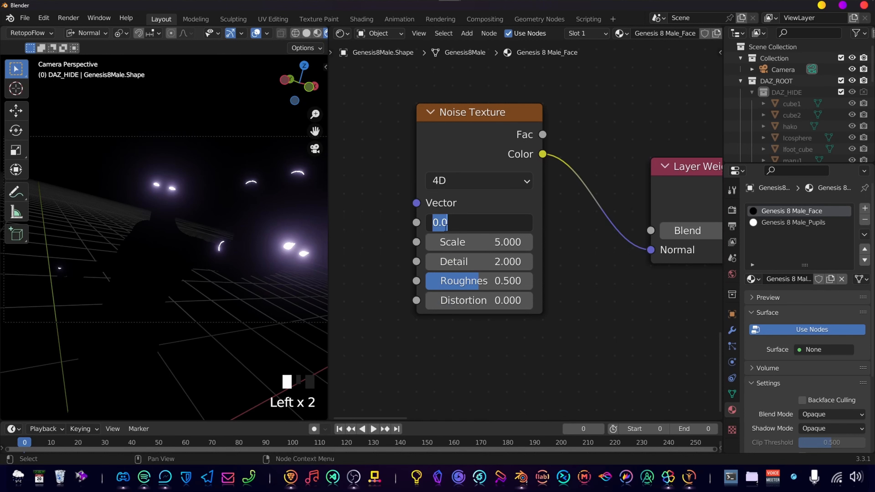
pyautogui.press('Escape')
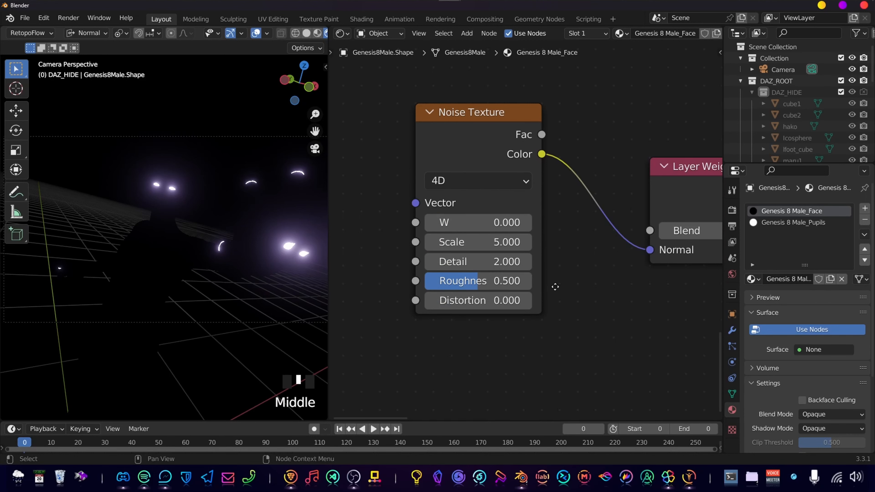
pyautogui.moveTo(552, 285); pyautogui.dragTo(523, 281, button='middle')
pyautogui.click(505, 262)
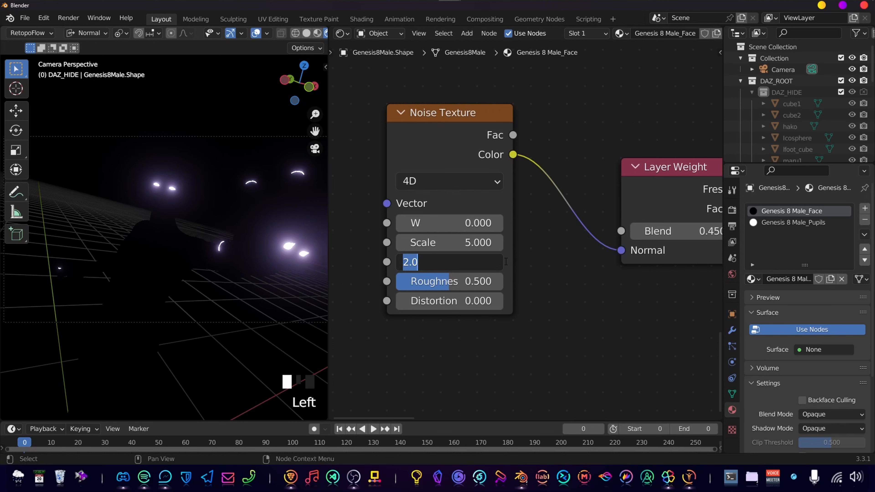
pyautogui.press('Escape')
pyautogui.scroll(-6, 504, 260)
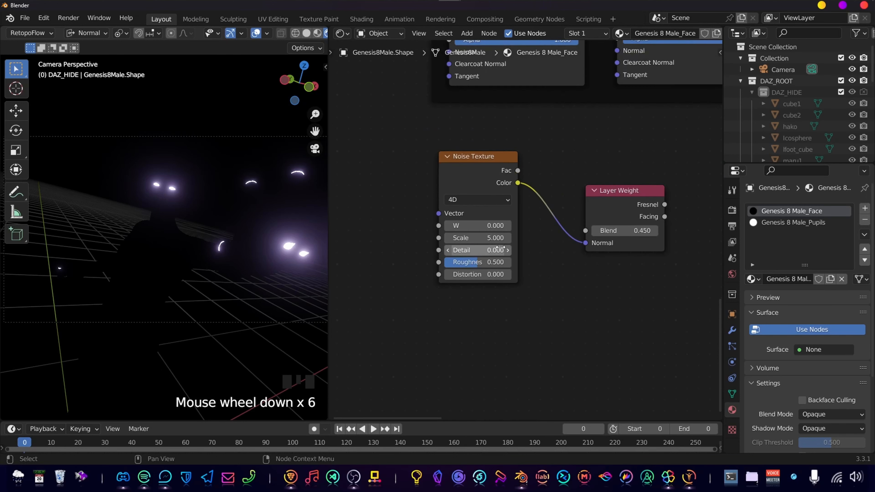
# Add a ColorRamp after the lower Layer Weight and link the Layer Weight's Fresnel output to the ramp's Fac
pyautogui.moveTo(709, 226); pyautogui.dragTo(529, 224, button='middle')
pyautogui.scroll(-3, 530, 224)
pyautogui.hotkey('shift', 'a')
pyautogui.click(530, 222)
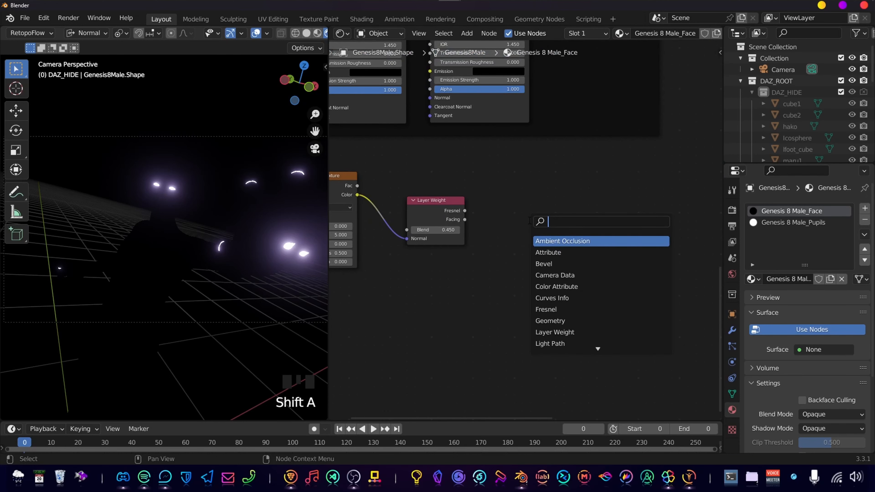
pyautogui.write('co')
pyautogui.press('Return')
pyautogui.click(504, 205)
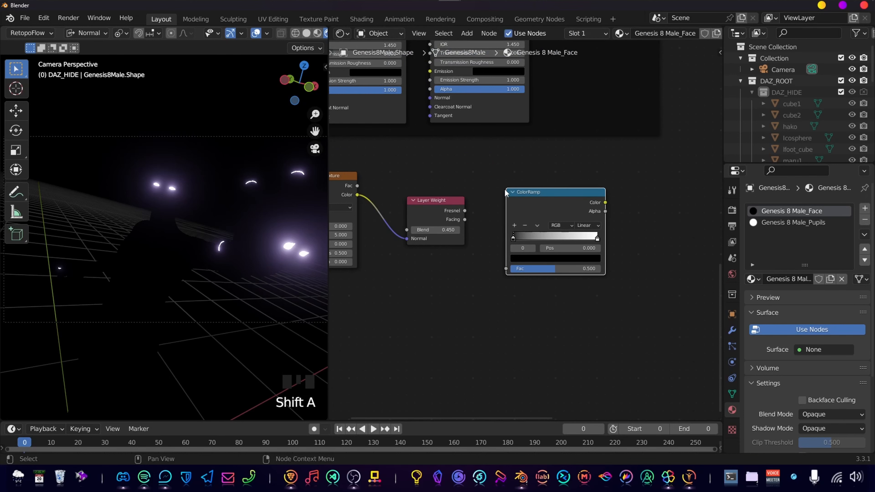
pyautogui.scroll(4, 451, 215)
pyautogui.moveTo(451, 216); pyautogui.dragTo(470, 188, button='middle')
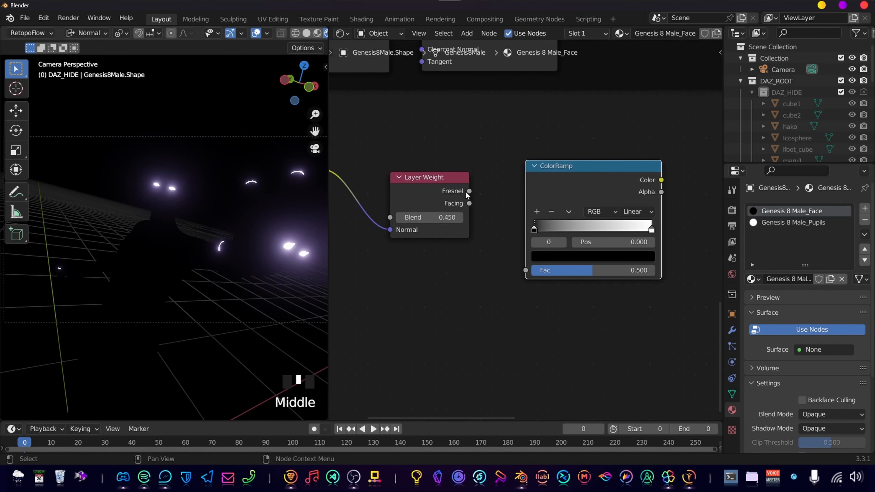
pyautogui.moveTo(470, 191); pyautogui.dragTo(526, 272)
# Move the black stop of the lower ColorRamp to about 0.109
pyautogui.scroll(11, 533, 295)
pyautogui.moveTo(579, 238); pyautogui.dragTo(440, 251, button='middle')
pyautogui.moveTo(425, 240); pyautogui.dragTo(456, 238)
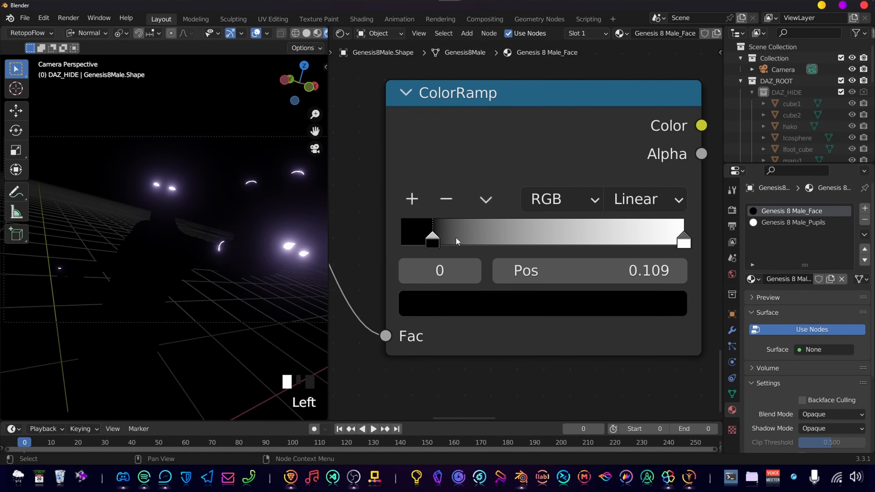
# Move the white stop of the lower ColorRamp closer to the black one, add another stop, and colour the stop at about 0.307 black
pyautogui.moveTo(679, 241); pyautogui.dragTo(489, 241)
pyautogui.click(411, 198)
pyautogui.scroll(-9, 539, 284)
pyautogui.moveTo(538, 284); pyautogui.dragTo(527, 317, button='middle')
pyautogui.click(512, 300)
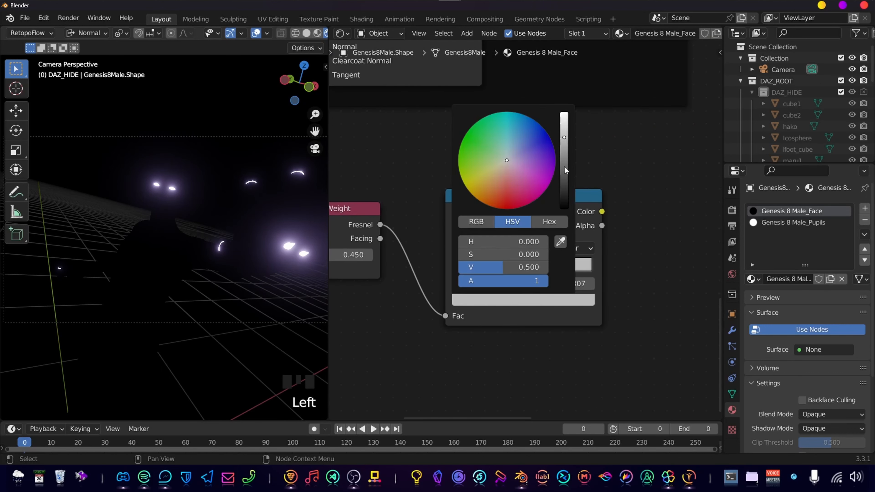
pyautogui.moveTo(565, 168); pyautogui.dragTo(565, 211)
# Narrow the lower ColorRamp's white band by moving its first black stop to about 0.160
pyautogui.scroll(4, 506, 294)
pyautogui.scroll(3, 505, 293)
pyautogui.click(453, 297)
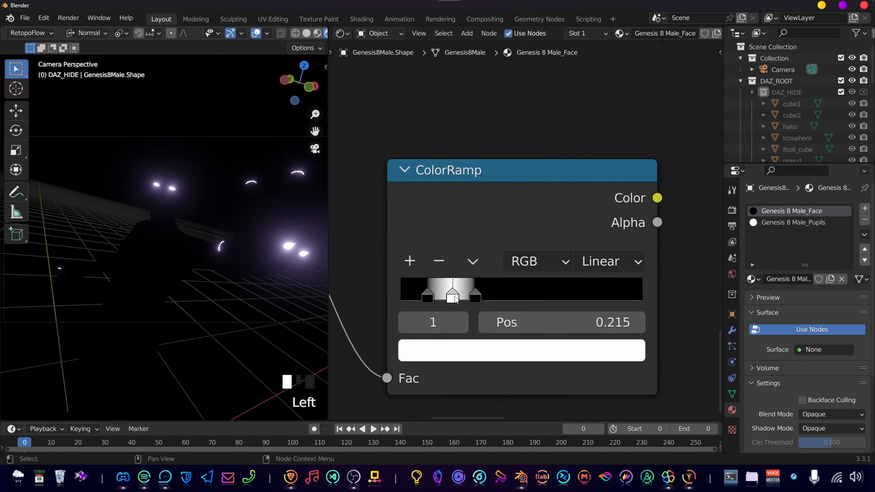
pyautogui.moveTo(453, 297)
pyautogui.mouseDown()
pyautogui.moveTo(473, 298)
pyautogui.moveTo(440, 298)
pyautogui.mouseUp()
# Enclose the lower Noise Texture, Layer Weight and ColorRamp in a frame labelled "noise"
pyautogui.scroll(-16, 617, 303)
pyautogui.moveTo(420, 281); pyautogui.dragTo(528, 264, button='middle')
pyautogui.moveTo(397, 171); pyautogui.dragTo(664, 306)
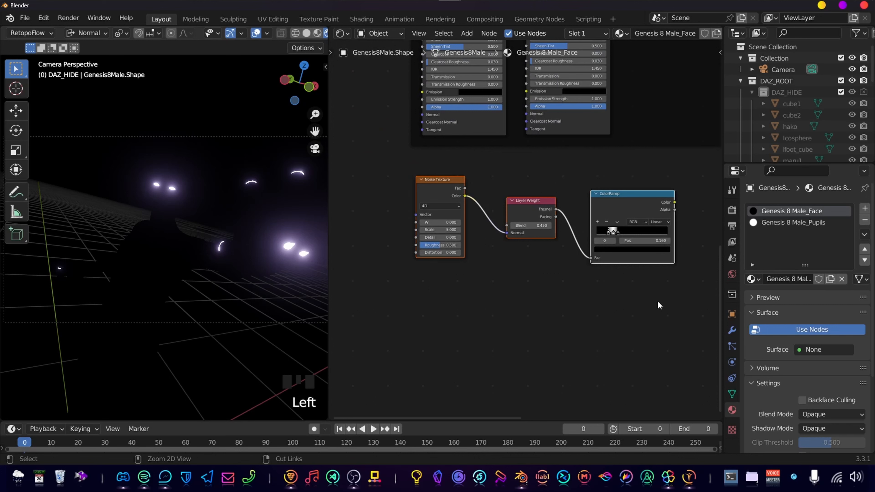
pyautogui.hotkey('ctrl', 'j')
pyautogui.press('F2')
pyautogui.write('noise')
pyautogui.press('Return')
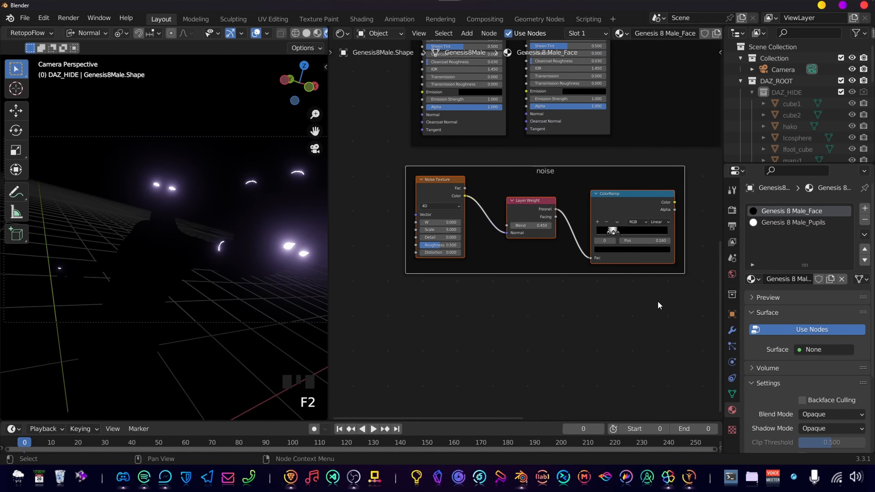
# Add an Emission shader in the empty space below the noise frame
pyautogui.scroll(-6, 654, 300)
pyautogui.scroll(-3, 553, 244)
pyautogui.moveTo(553, 243); pyautogui.dragTo(555, 276, button='middle')
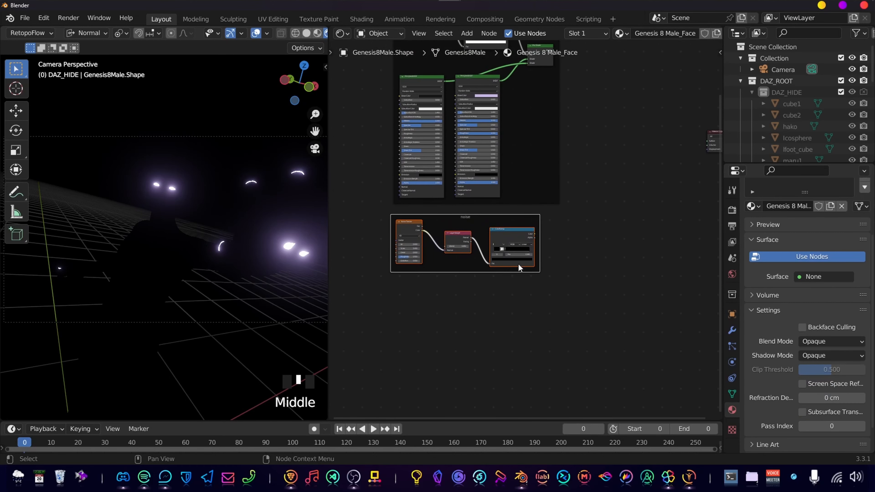
pyautogui.moveTo(488, 342); pyautogui.dragTo(499, 308, button='middle')
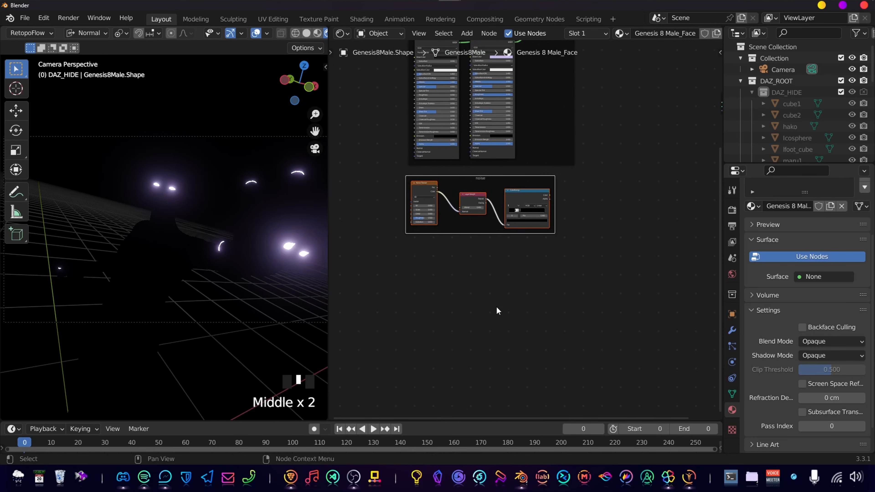
pyautogui.hotkey('shift', 'a')
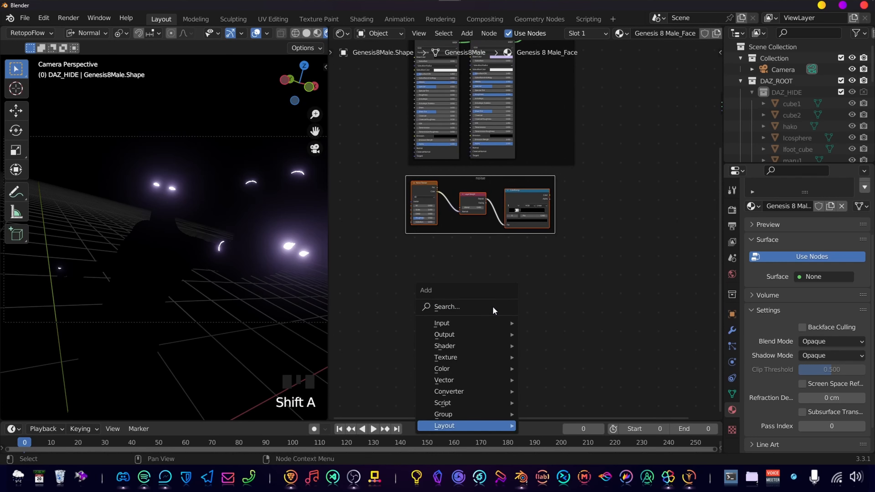
pyautogui.click(492, 307)
pyautogui.write('s')
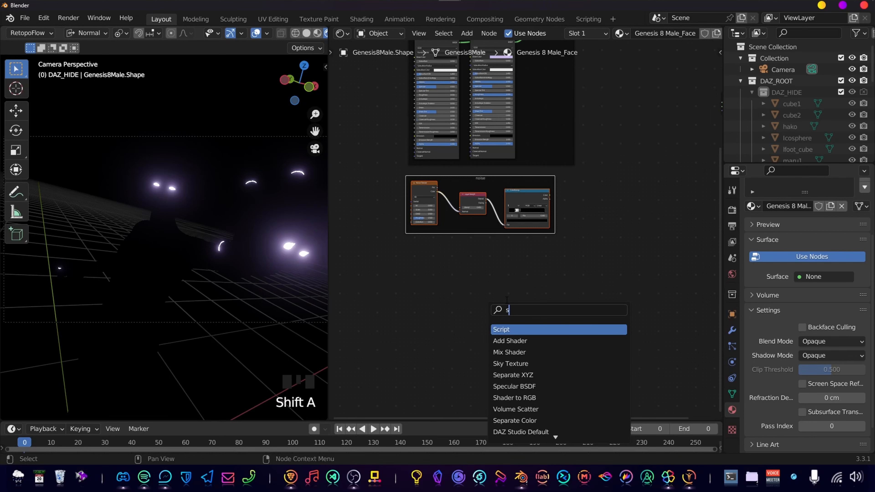
pyautogui.press('BackSpace')
pyautogui.write('em')
pyautogui.press('Return')
pyautogui.click(570, 303)
pyautogui.scroll(-1, 570, 304)
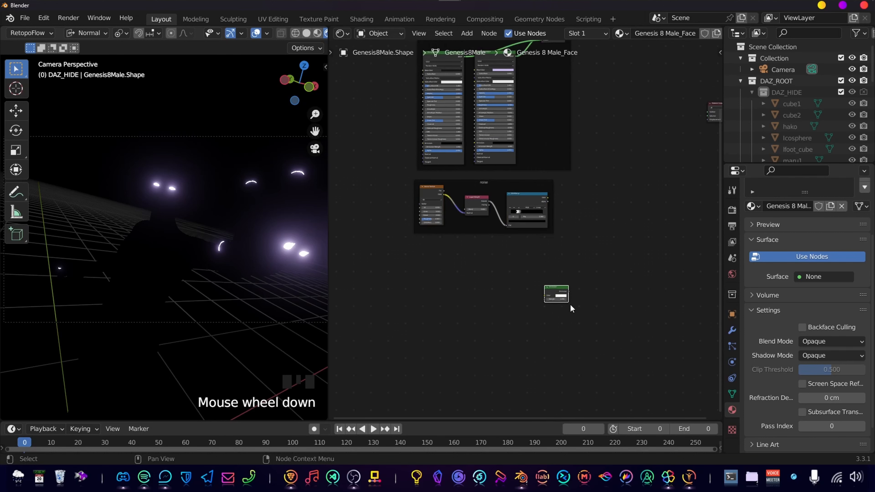
# Add a ColorRamp before the Emission shader and link its Color output to the Emission's Color input
pyautogui.scroll(11, 574, 304)
pyautogui.moveTo(575, 304); pyautogui.dragTo(605, 232, button='middle')
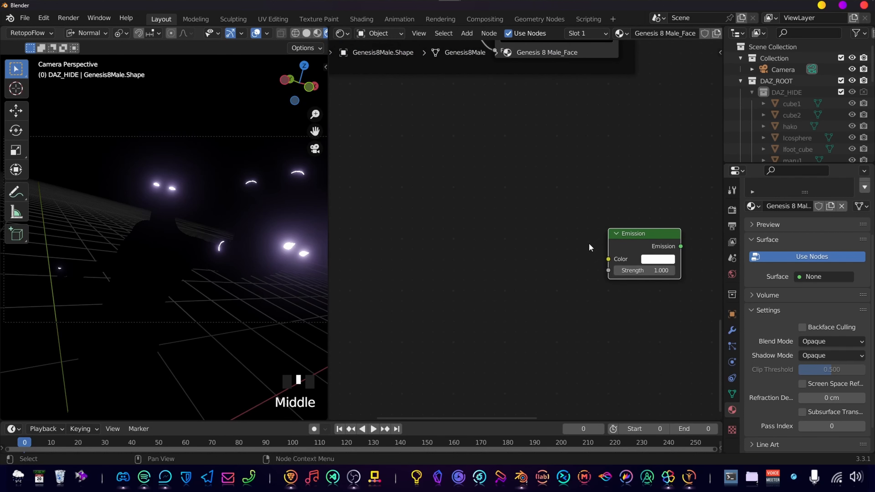
pyautogui.hotkey('shift', 'a')
pyautogui.click(458, 286)
pyautogui.write('colo')
pyautogui.press('Return')
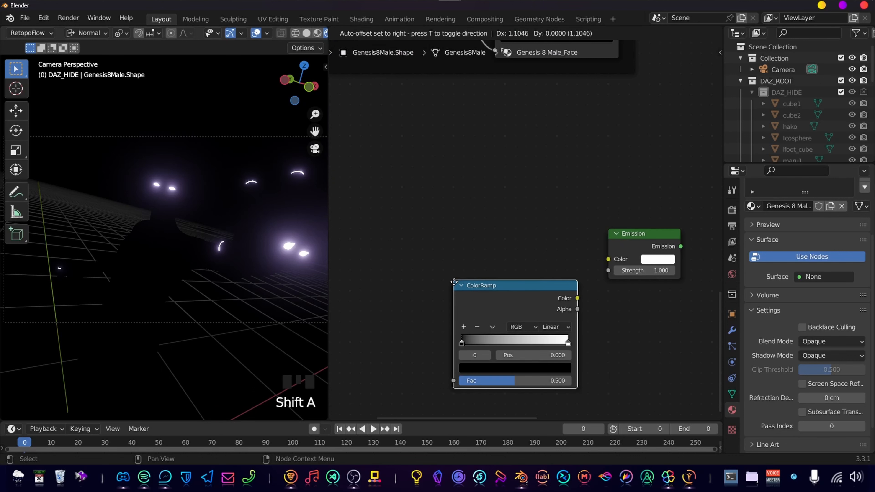
pyautogui.click(445, 244)
pyautogui.scroll(3, 545, 269)
pyautogui.click(538, 234)
pyautogui.moveTo(544, 269); pyautogui.dragTo(458, 255, button='middle')
pyautogui.scroll(-5, 566, 187)
pyautogui.moveTo(459, 251); pyautogui.dragTo(495, 252)
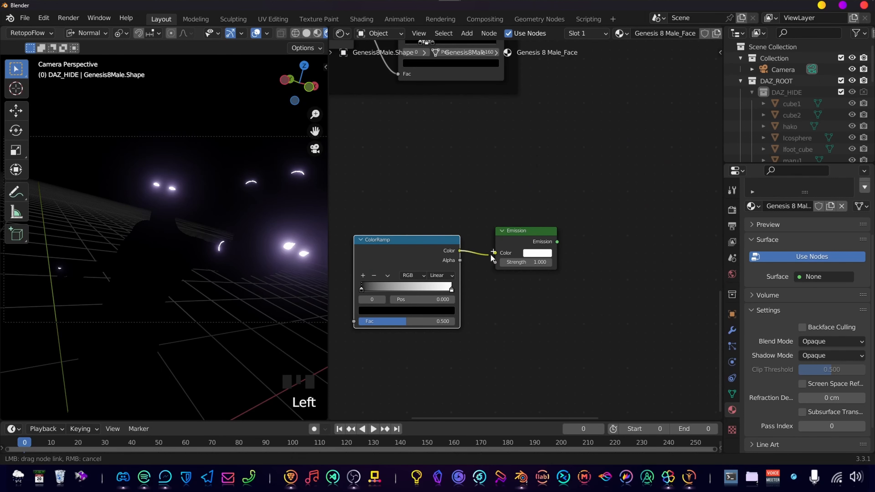
# Combine the framed base Mix Shader and the Emission shader through a new Mix Shader
pyautogui.scroll(-12, 584, 244)
pyautogui.moveTo(550, 196); pyautogui.dragTo(535, 247, button='middle')
pyautogui.scroll(-6, 532, 212)
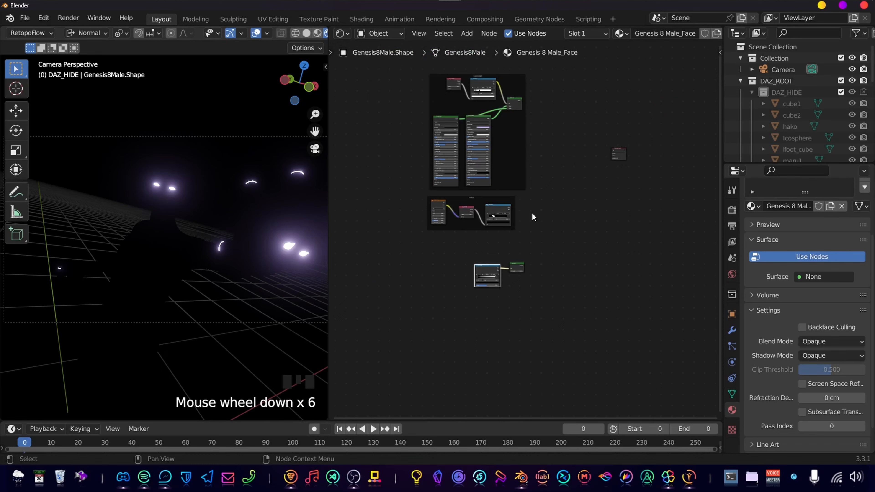
pyautogui.moveTo(532, 212); pyautogui.dragTo(509, 243, button='middle')
pyautogui.scroll(2, 508, 246)
pyautogui.keyDown('ctrl'); pyautogui.keyDown('shift'); pyautogui.moveTo(491, 303); pyautogui.dragTo(492, 111, button='right'); pyautogui.keyUp('shift'); pyautogui.keyUp('ctrl')
pyautogui.scroll(11, 521, 237)
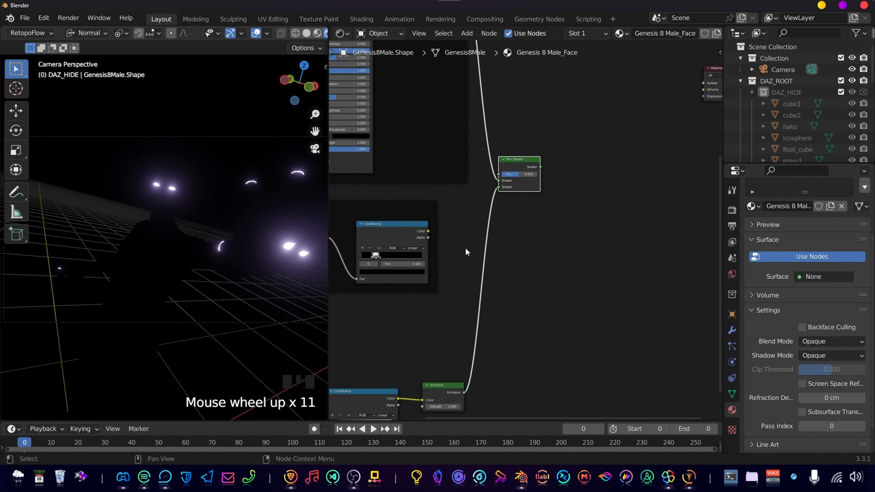
# Link the noise ColorRamp's Color to the new Mix Shader's Fac and connect that Mix Shader to the Material Output
pyautogui.moveTo(468, 247); pyautogui.dragTo(543, 235, button='middle')
pyautogui.scroll(5, 453, 222)
pyautogui.moveTo(466, 212); pyautogui.dragTo(571, 126)
pyautogui.scroll(-4, 571, 126)
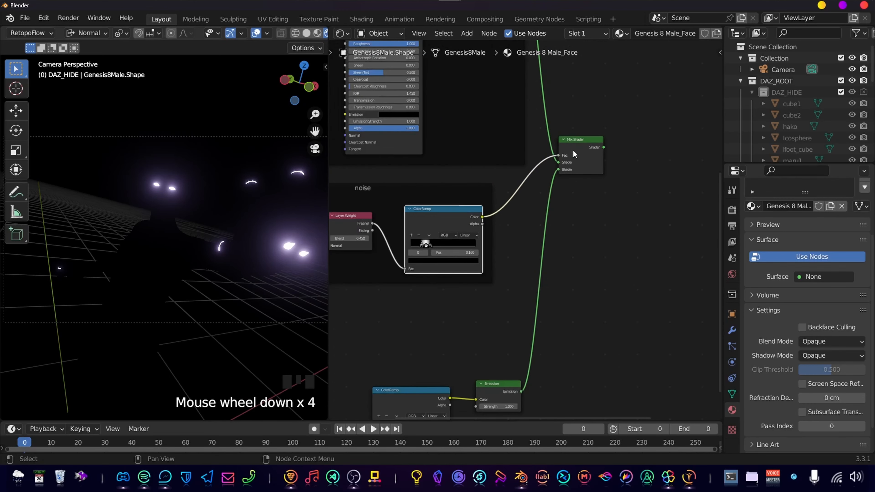
pyautogui.scroll(-1, 573, 151)
pyautogui.moveTo(591, 156); pyautogui.dragTo(467, 266, button='middle')
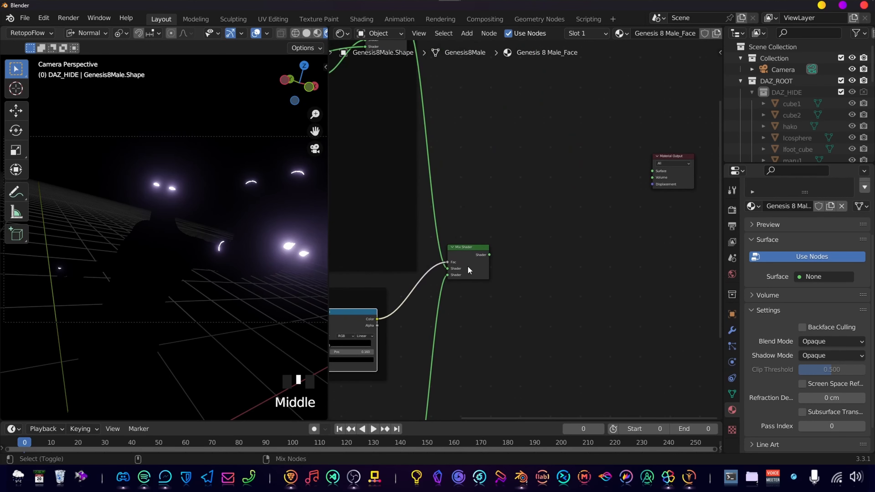
pyautogui.keyDown('ctrl'); pyautogui.keyDown('shift'); pyautogui.click(468, 265); pyautogui.keyUp('shift'); pyautogui.keyUp('ctrl')
# Recolour the white end stop of the Emission's ColorRamp to bright cyan, with its position at 1.000
pyautogui.moveTo(502, 294); pyautogui.dragTo(609, 189, button='middle')
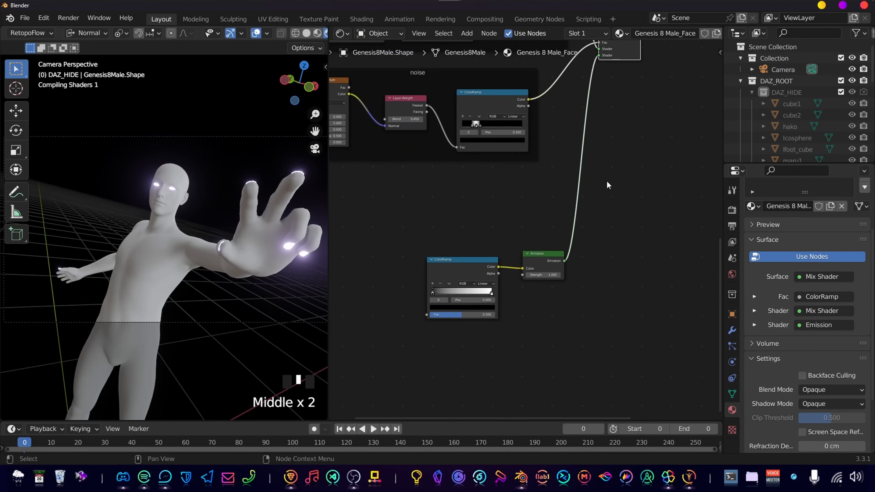
pyautogui.scroll(5, 585, 229)
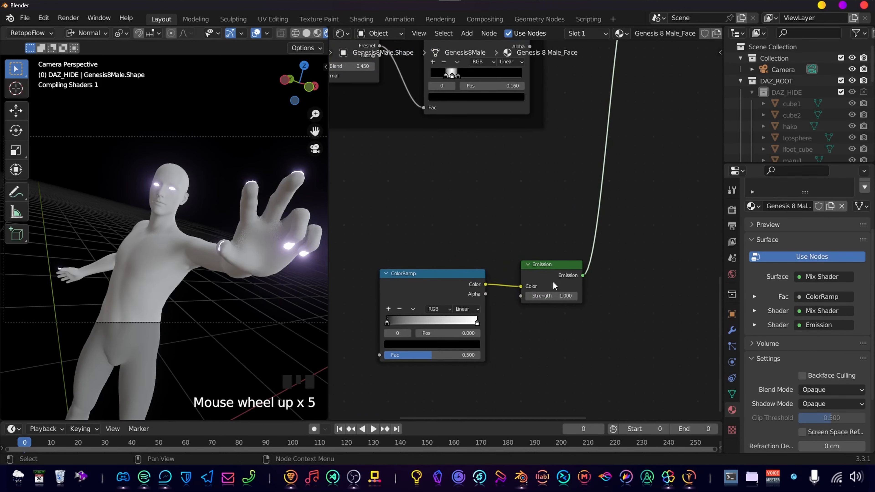
pyautogui.scroll(4, 434, 255)
pyautogui.moveTo(435, 256); pyautogui.dragTo(592, 162, button='middle')
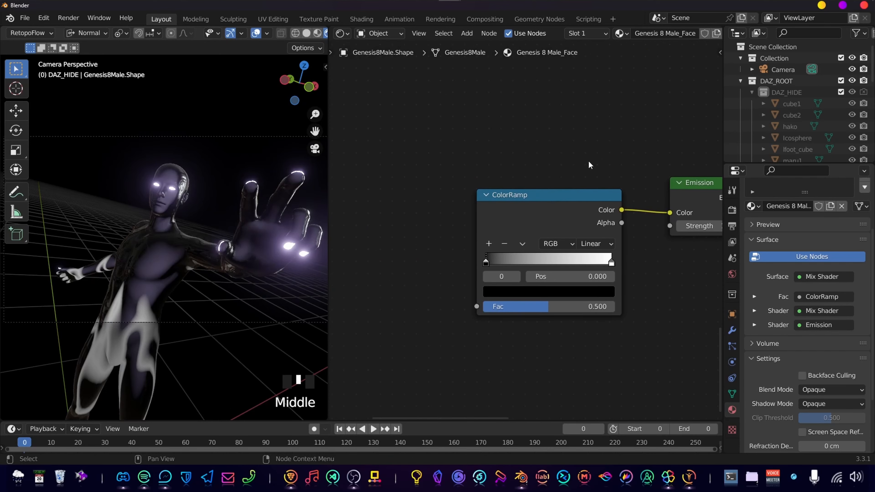
pyautogui.scroll(-3, 578, 242)
pyautogui.scroll(5, 577, 241)
pyautogui.click(623, 269)
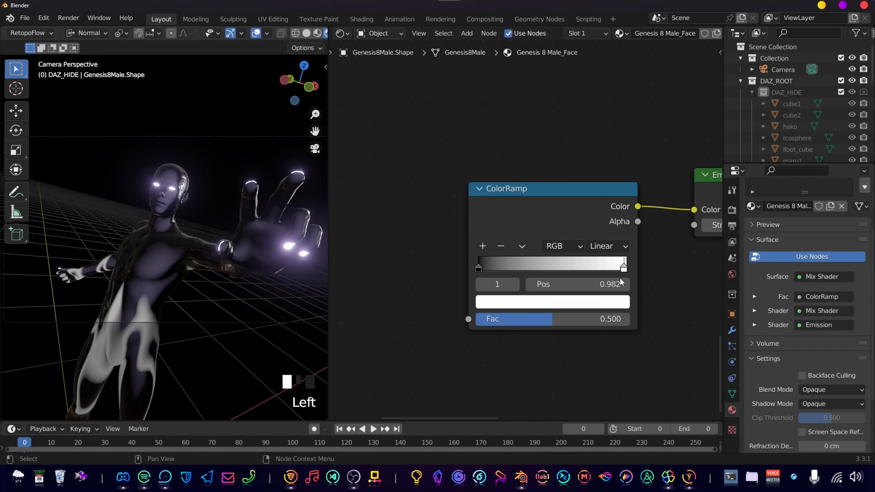
pyautogui.moveTo(623, 271); pyautogui.dragTo(626, 270)
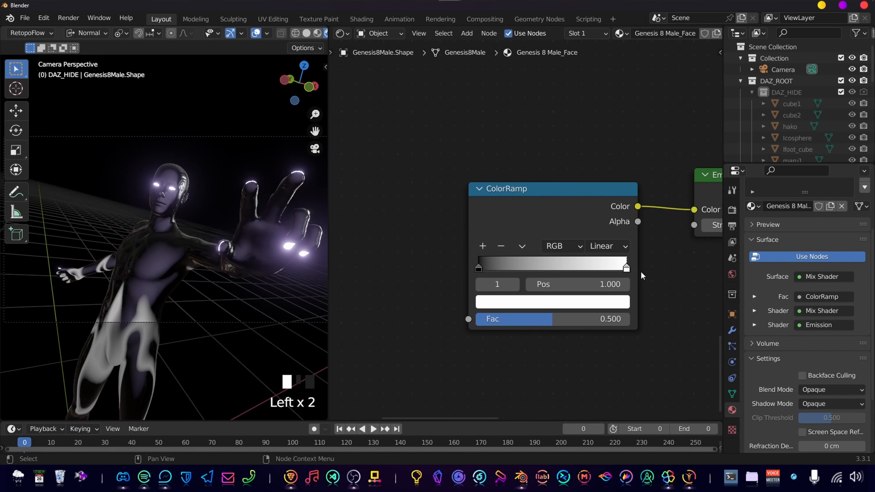
pyautogui.click(565, 300)
pyautogui.moveTo(533, 100); pyautogui.dragTo(541, 100)
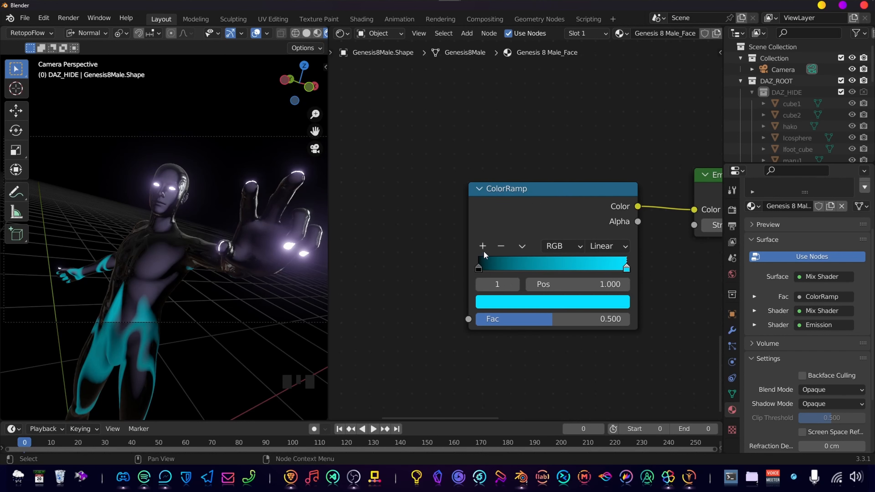
# Add a middle stop to the Emission's ColorRamp and colour it a fully bright violet
pyautogui.click(482, 246)
pyautogui.click(568, 303)
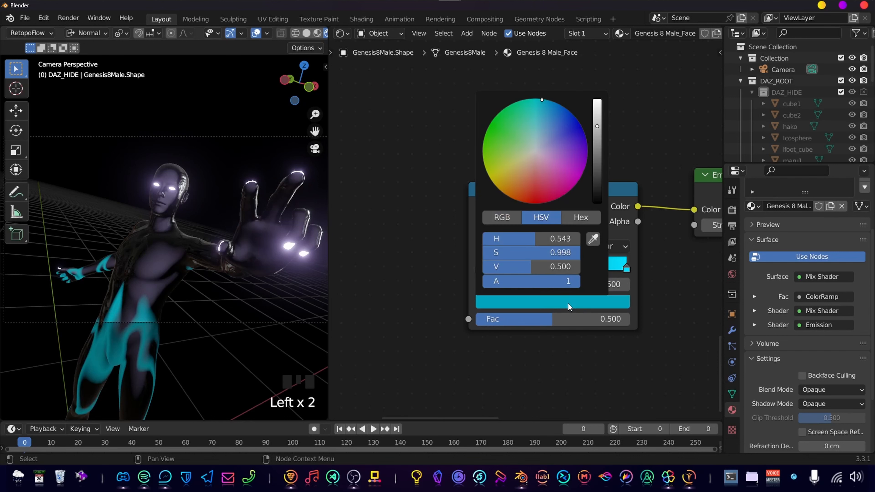
pyautogui.moveTo(597, 111); pyautogui.dragTo(598, 97)
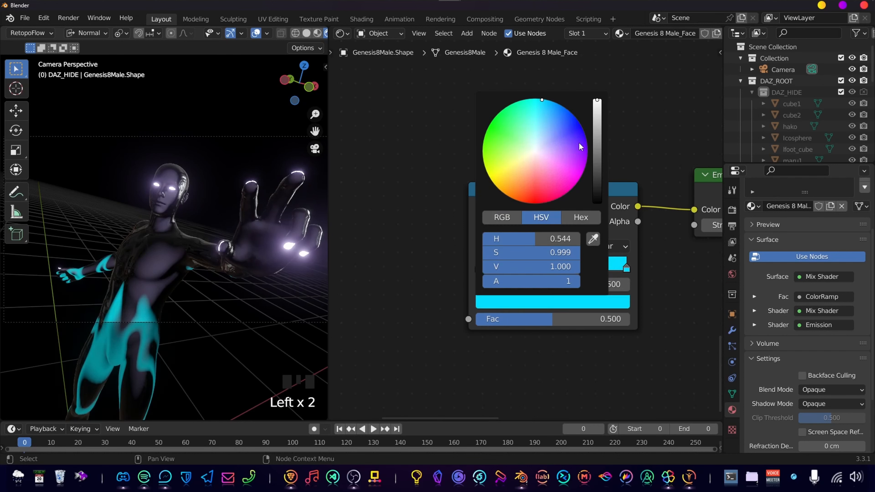
pyautogui.moveTo(578, 144); pyautogui.dragTo(587, 143)
# Recolour the black first stop of the Emission's ColorRamp to fully bright magenta
pyautogui.click(479, 263)
pyautogui.click(542, 302)
pyautogui.moveTo(597, 198); pyautogui.dragTo(597, 97)
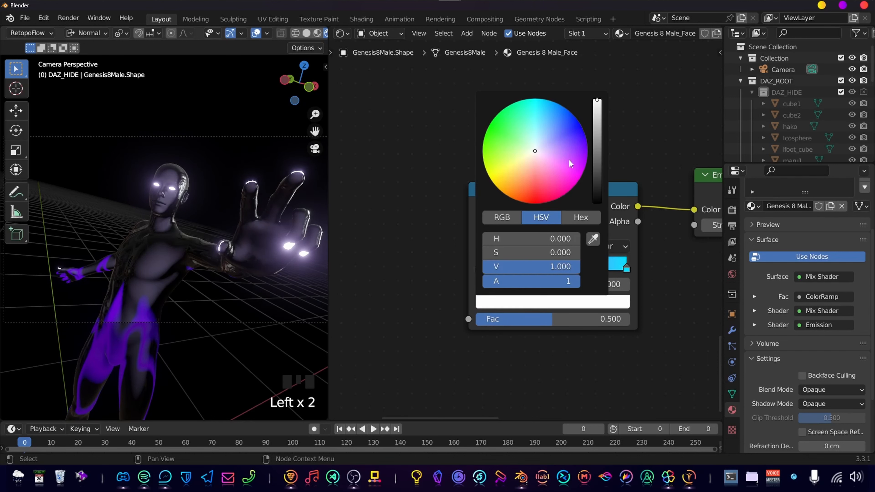
pyautogui.moveTo(570, 161); pyautogui.dragTo(583, 175)
# Add a second ColorRamp before the coloured one and link its Color output to the coloured ramp's Fac
pyautogui.scroll(-3, 542, 326)
pyautogui.moveTo(542, 326); pyautogui.dragTo(621, 267, button='middle')
pyautogui.hotkey('shift', 'a')
pyautogui.click(457, 234)
pyautogui.write('color')
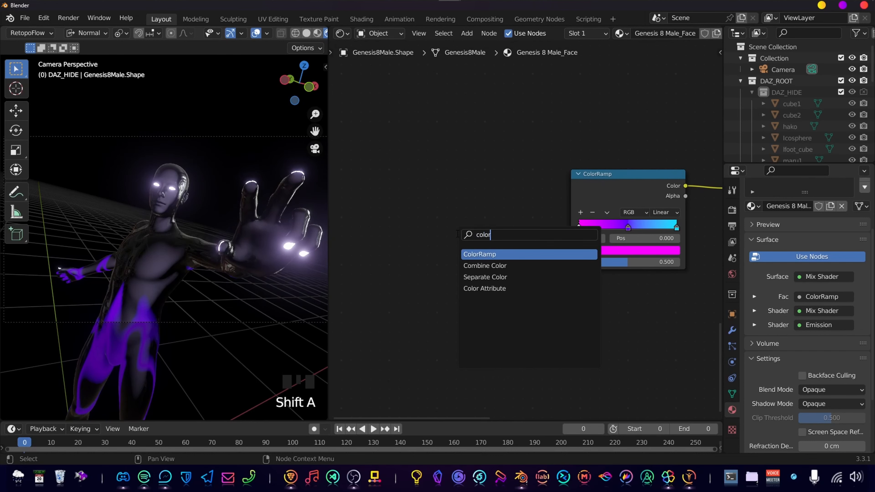
pyautogui.press('Return')
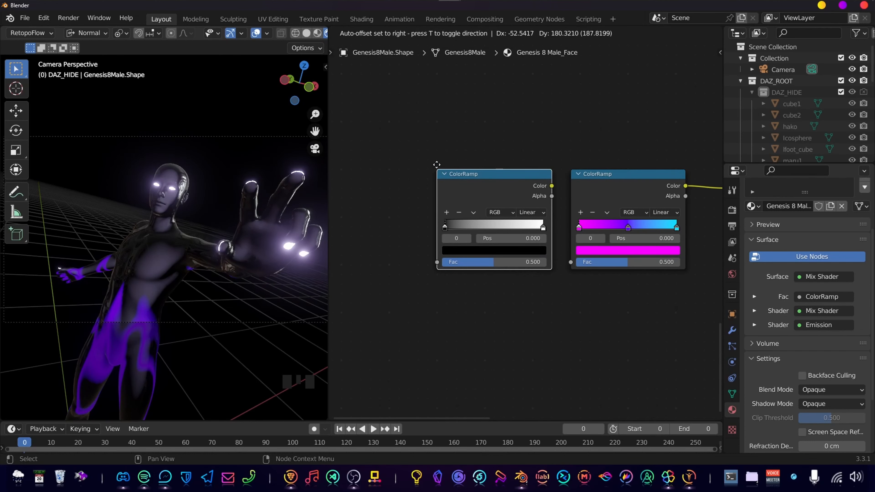
pyautogui.click(450, 167)
pyautogui.moveTo(543, 190); pyautogui.dragTo(556, 169, button='middle')
pyautogui.keyDown('alt'); pyautogui.moveTo(570, 166); pyautogui.dragTo(593, 187, button='right'); pyautogui.keyUp('alt')
pyautogui.moveTo(573, 166); pyautogui.dragTo(595, 237)
pyautogui.hotkey('shift', 'a')
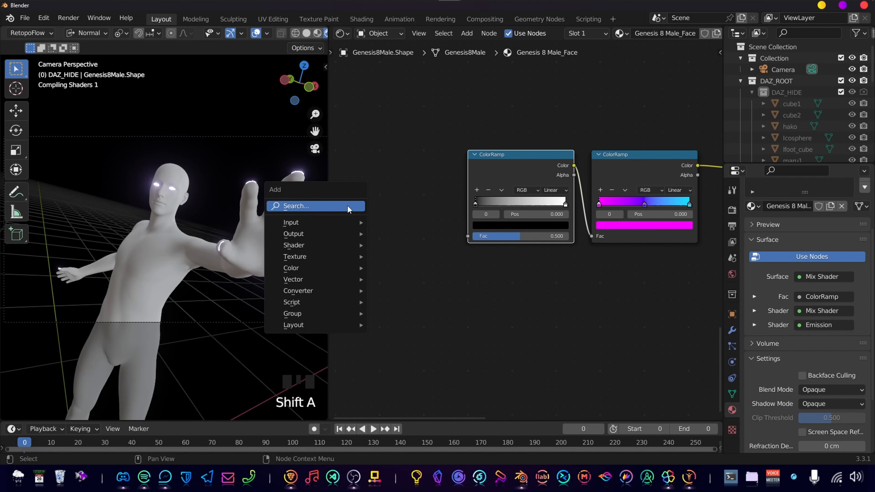
pyautogui.scroll(-4, 488, 199)
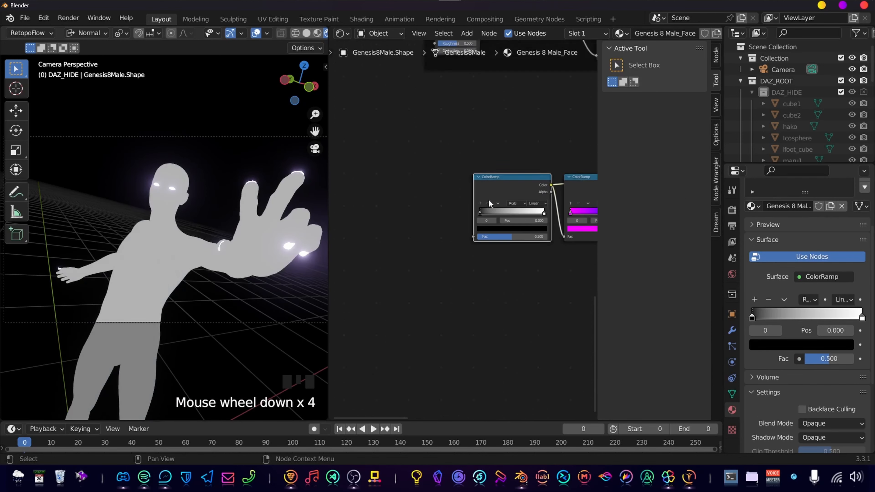
pyautogui.moveTo(488, 198); pyautogui.dragTo(344, 193, button='middle')
pyautogui.scroll(-3, 465, 166)
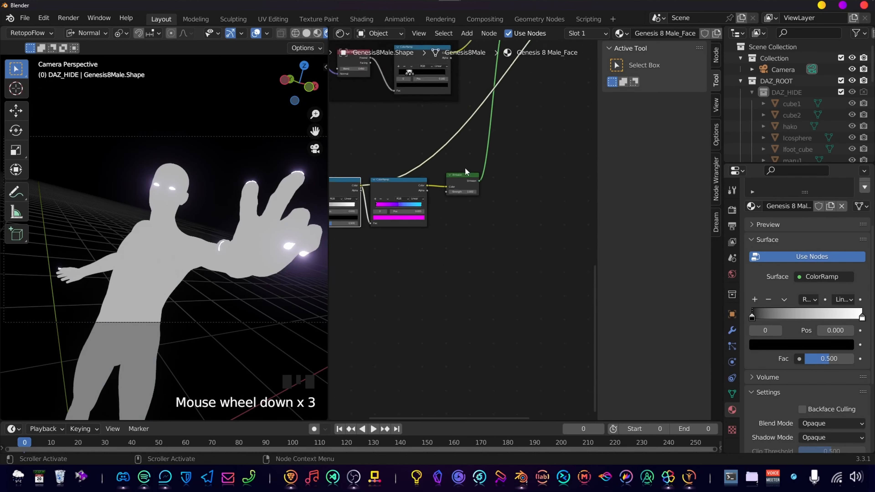
pyautogui.moveTo(464, 167); pyautogui.dragTo(464, 339, button='middle')
pyautogui.keyDown('ctrl'); pyautogui.keyDown('shift'); pyautogui.click(505, 208); pyautogui.keyUp('shift'); pyautogui.keyUp('ctrl')
# Add a Noise Texture before the black-and-white ColorRamp and link its Fac output to the ramp's Fac
pyautogui.moveTo(435, 312); pyautogui.dragTo(565, 262, button='middle')
pyautogui.keyDown('shift'); pyautogui.scroll(5, 476, 263); pyautogui.keyUp('shift')
pyautogui.hotkey('shift', 'a')
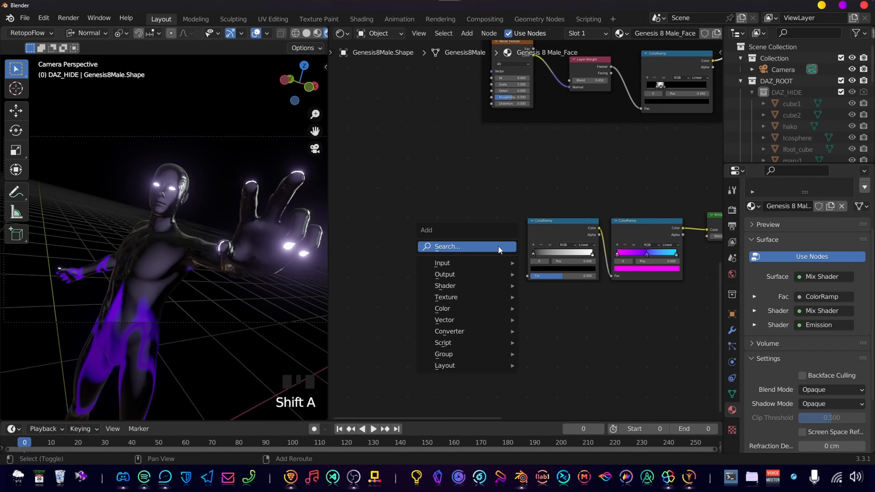
pyautogui.click(499, 246)
pyautogui.write('noise')
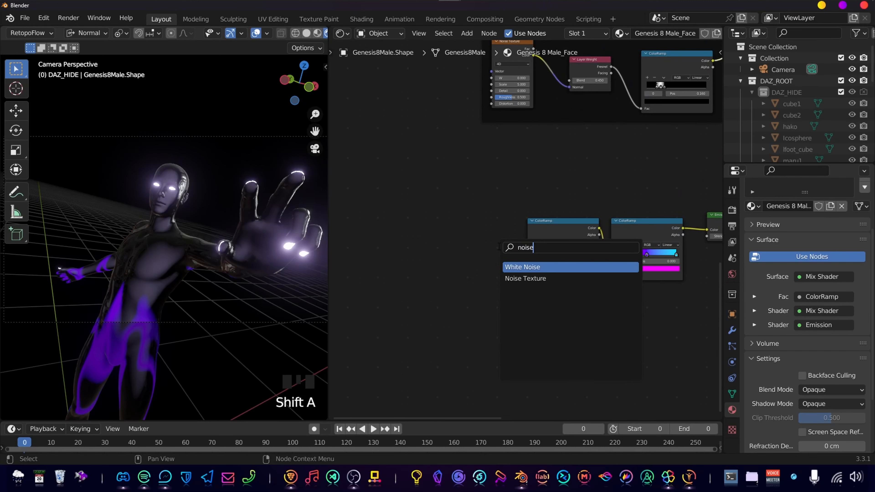
pyautogui.press('Down')
pyautogui.press('Return')
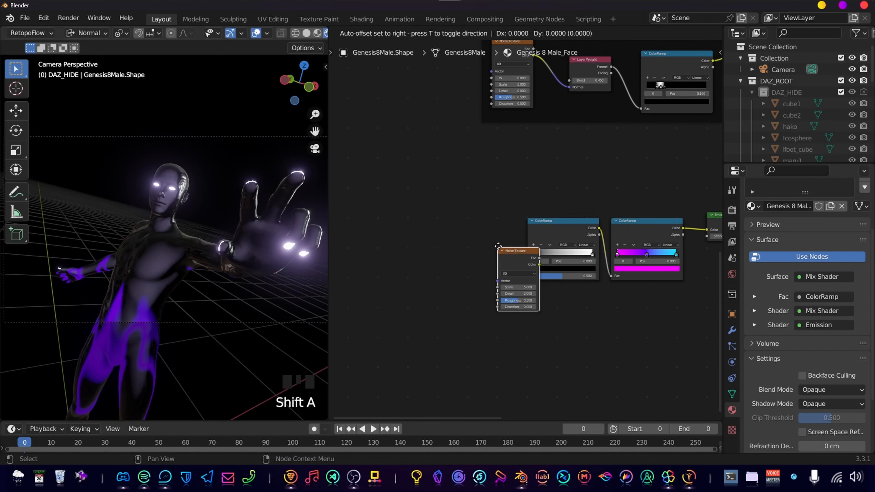
pyautogui.click(492, 245)
pyautogui.scroll(4, 492, 245)
pyautogui.moveTo(509, 168); pyautogui.dragTo(543, 292)
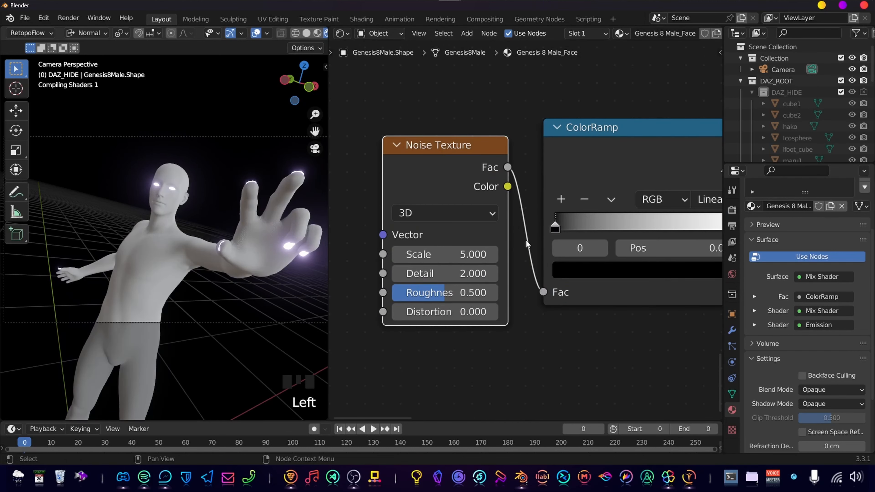
pyautogui.keyDown('ctrl'); pyautogui.scroll(-2, 576, 182); pyautogui.keyUp('ctrl')
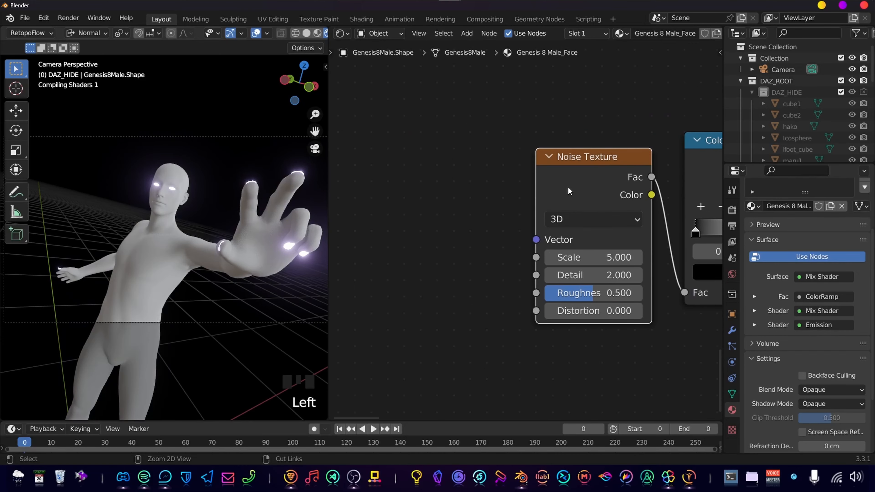
# Attach Mapping and Texture Coordinate nodes to the emission's Noise Texture, feeding the Mapping Vector from the Object output
pyautogui.hotkey('ctrl', 't')
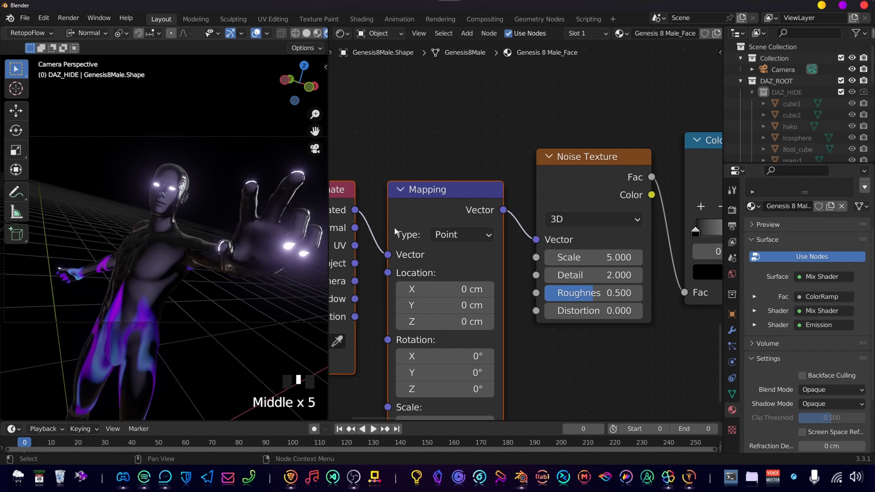
pyautogui.moveTo(394, 228); pyautogui.dragTo(468, 152, button='middle')
pyautogui.moveTo(429, 188); pyautogui.dragTo(461, 179)
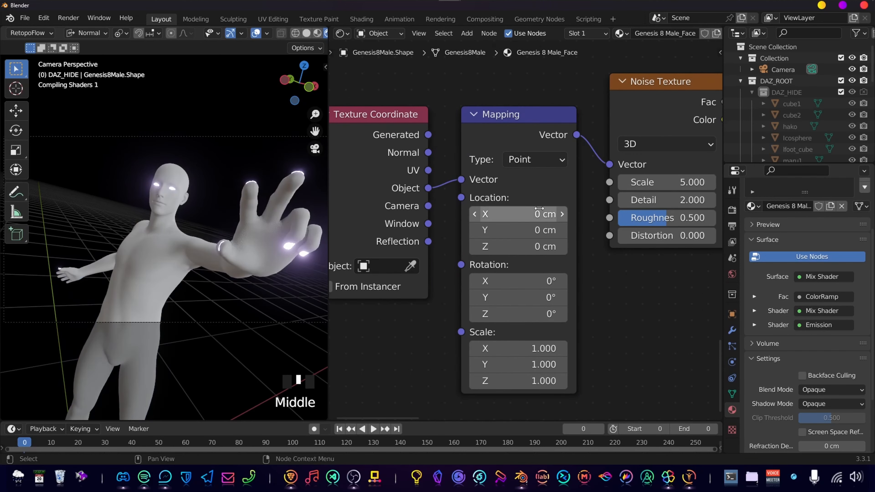
pyautogui.moveTo(583, 184); pyautogui.dragTo(530, 168, button='middle')
pyautogui.scroll(-2, 531, 168)
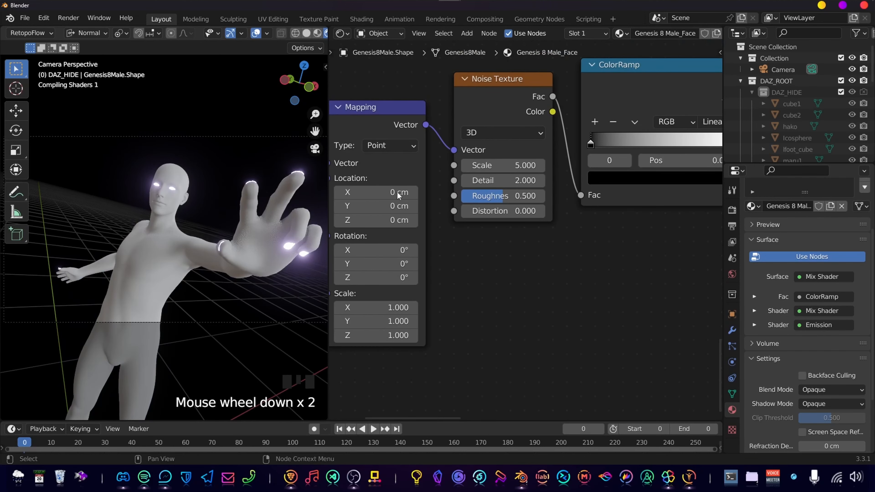
pyautogui.moveTo(396, 191); pyautogui.dragTo(486, 250, button='middle')
pyautogui.press('g')
# Switch the emission's Noise Texture to 4D and set its Scale to 11.5
pyautogui.scroll(3, 502, 188)
pyautogui.click(461, 156)
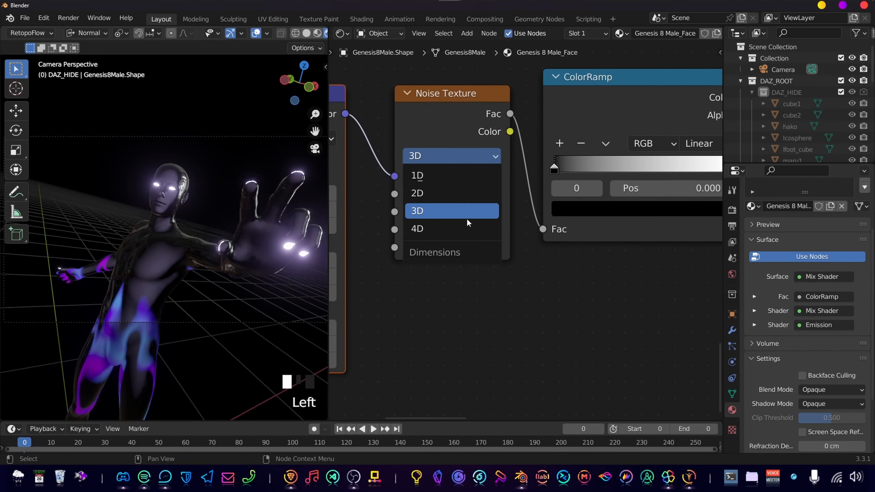
pyautogui.click(467, 229)
pyautogui.moveTo(431, 198); pyautogui.dragTo(464, 196, button='middle')
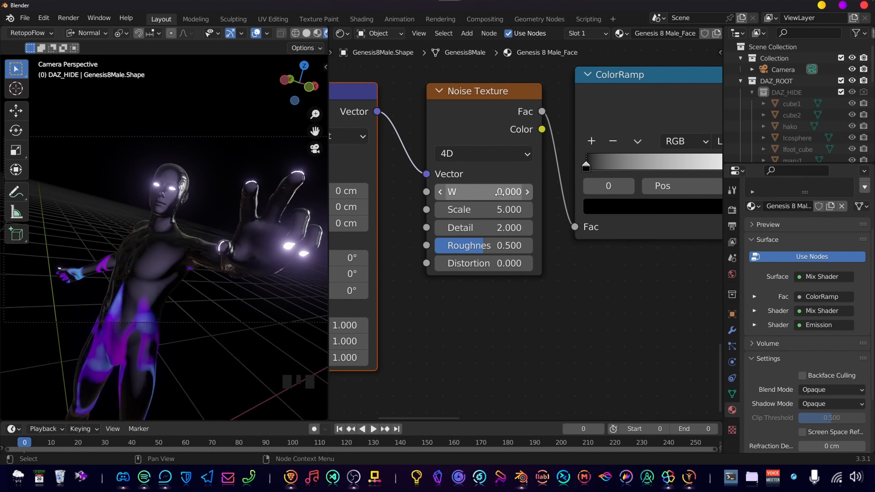
pyautogui.click(500, 211)
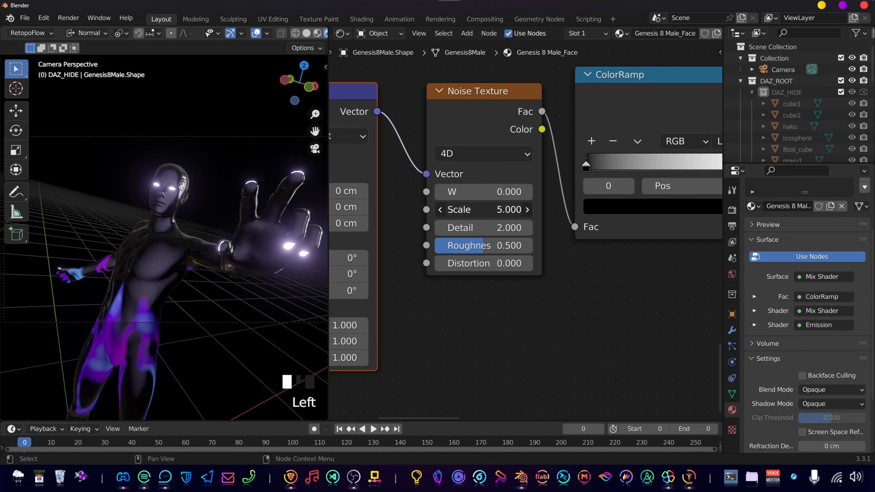
pyautogui.write('11.5')
pyautogui.press('Return')
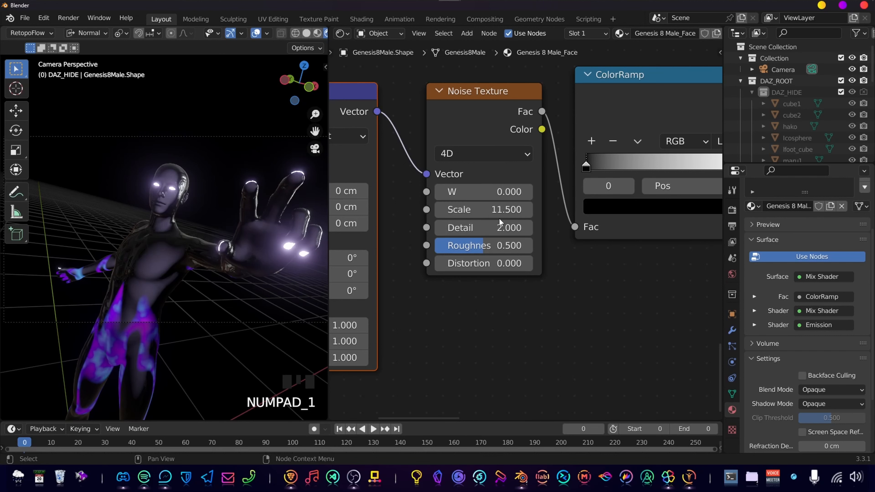
# Add a middle stop to the black-and-white ColorRamp at about 0.165 and darken it to dark grey
pyautogui.moveTo(499, 218); pyautogui.dragTo(324, 221, button='middle')
pyautogui.scroll(4, 530, 268)
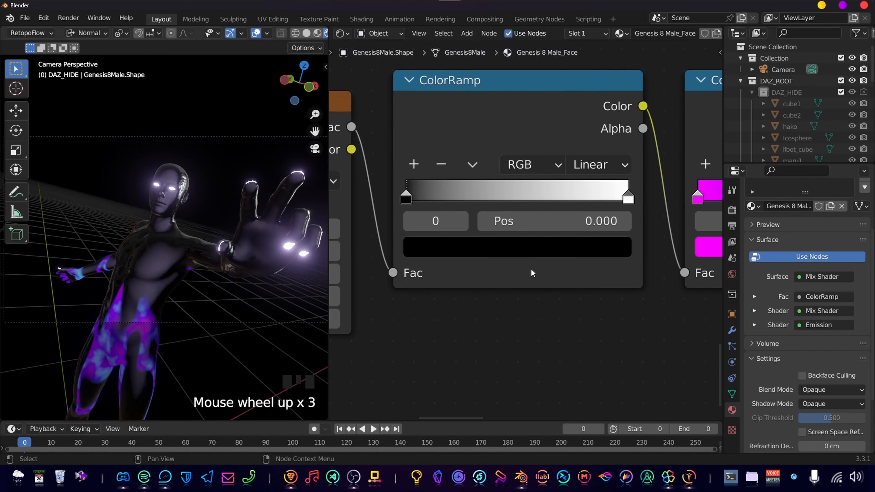
pyautogui.moveTo(633, 199)
pyautogui.mouseDown()
pyautogui.moveTo(424, 201)
pyautogui.moveTo(645, 206)
pyautogui.mouseUp()
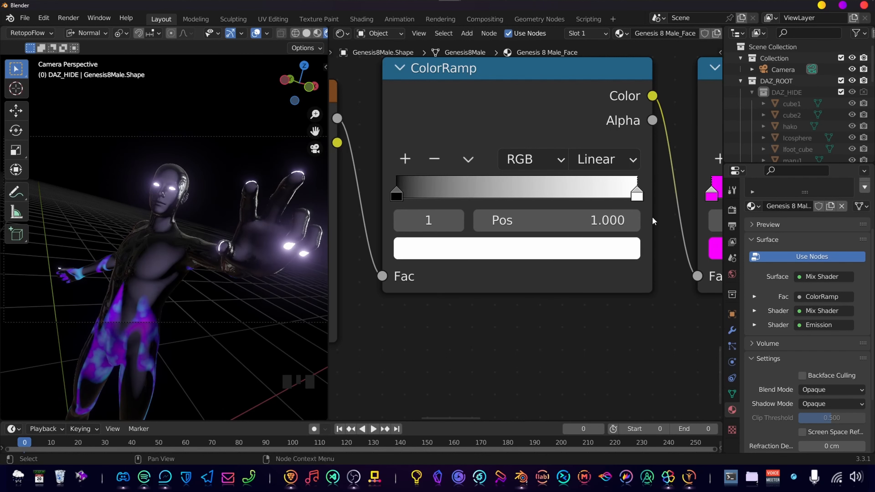
pyautogui.click(405, 159)
pyautogui.moveTo(552, 201); pyautogui.dragTo(472, 203)
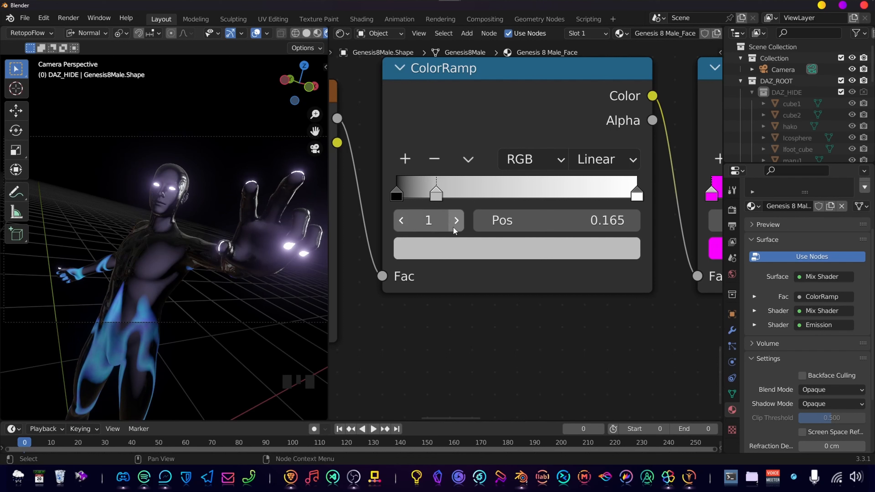
pyautogui.click(459, 248)
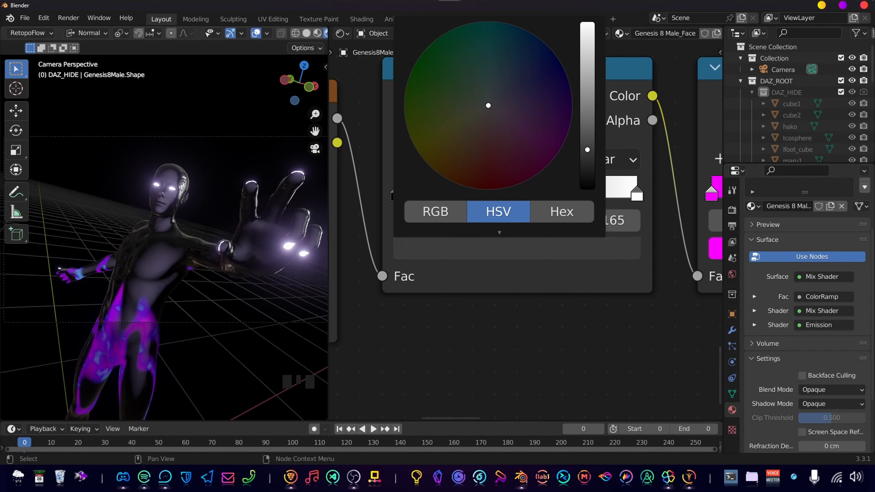
# Set the Emission node's Strength to 50 and check the glow on the figure
pyautogui.scroll(-2, 540, 325)
pyautogui.scroll(-8, 582, 250)
pyautogui.scroll(4, 555, 227)
pyautogui.click(564, 232)
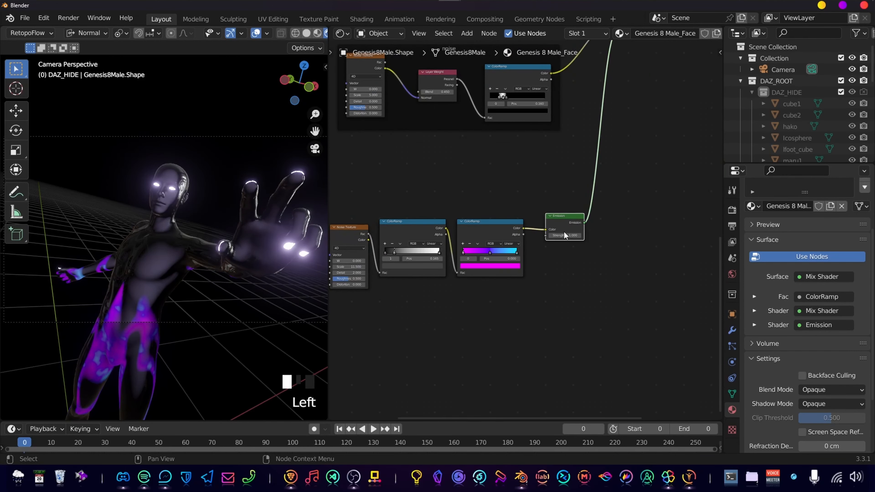
pyautogui.click(570, 236)
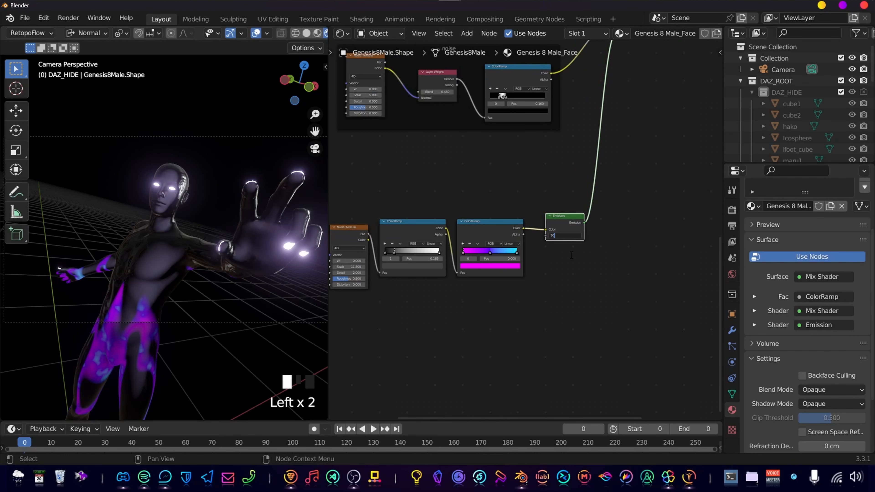
pyautogui.press('Return')
pyautogui.scroll(-4, 173, 260)
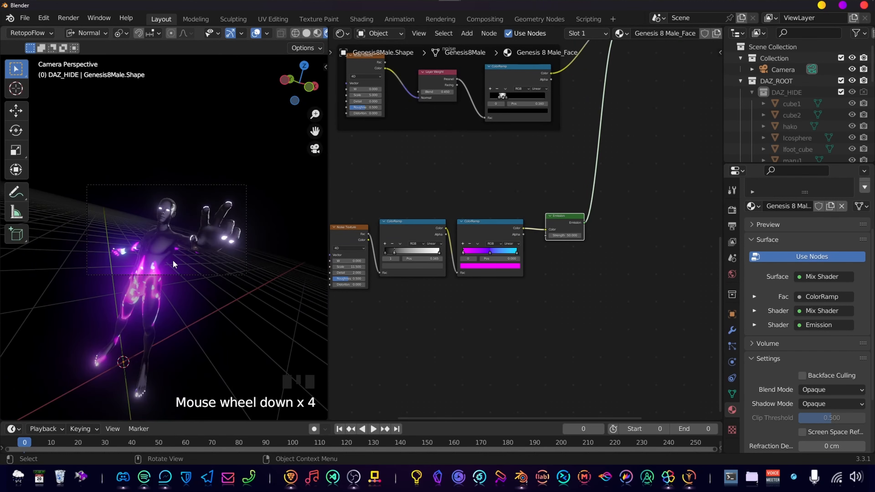
pyautogui.scroll(5, 143, 312)
pyautogui.scroll(-5, 486, 126)
# Try out different W values on the Noise Texture in the noise frame
pyautogui.moveTo(486, 126); pyautogui.dragTo(529, 236, button='middle')
pyautogui.scroll(5, 529, 239)
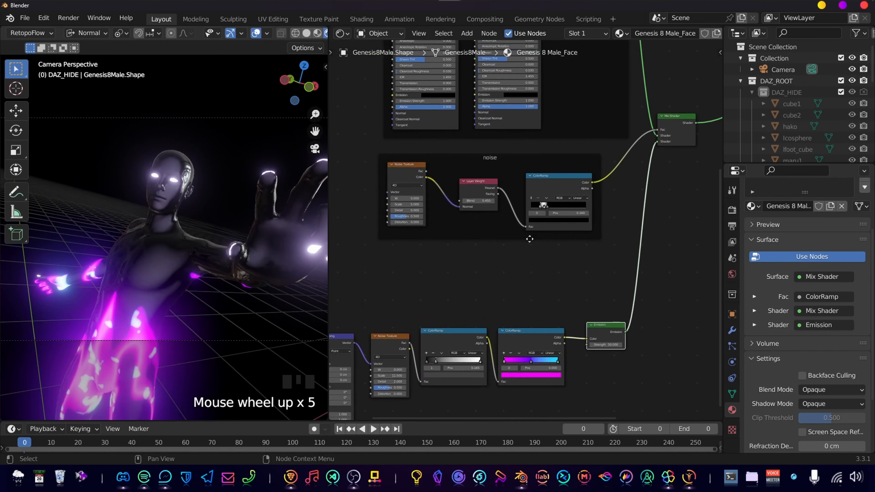
pyautogui.scroll(6, 529, 252)
pyautogui.moveTo(456, 235); pyautogui.dragTo(534, 255, button='middle')
pyautogui.scroll(4, 534, 255)
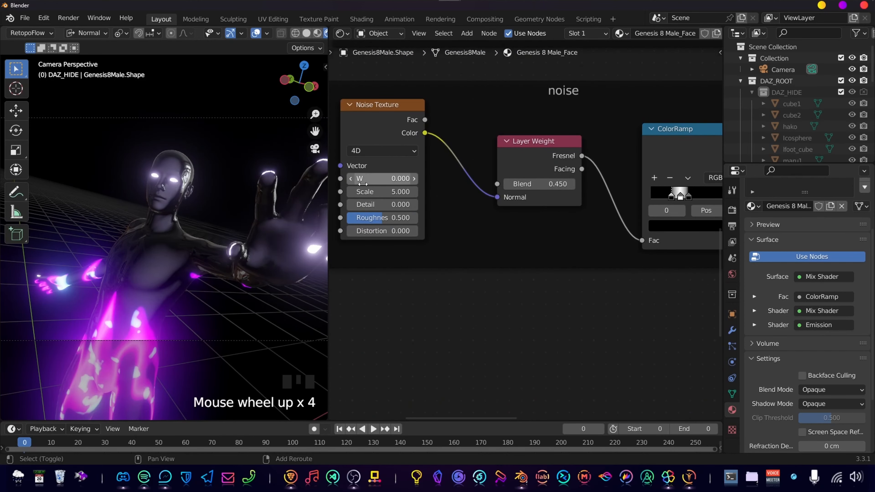
pyautogui.keyDown('shift'); pyautogui.moveTo(359, 179); pyautogui.dragTo(792, 179); pyautogui.keyUp('shift')
# Group the Emission node and all nodes feeding it in a frame labelled "base color"
pyautogui.moveTo(390, 211); pyautogui.dragTo(622, 285)
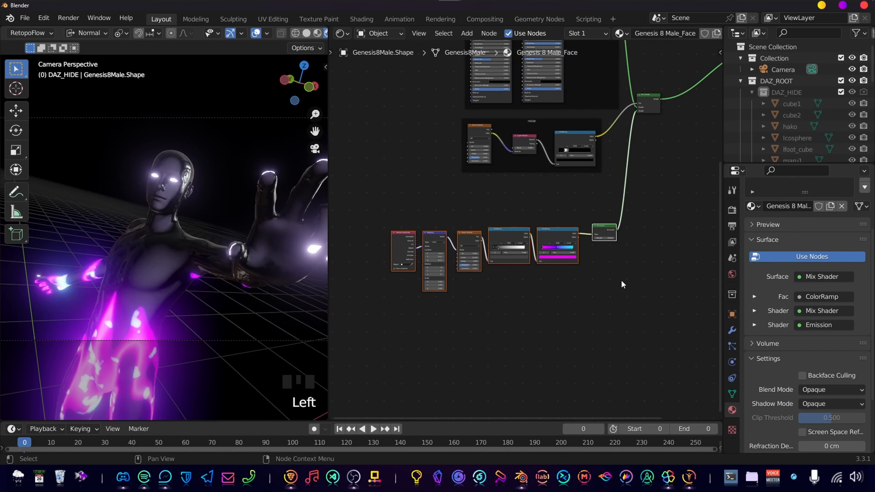
pyautogui.hotkey('ctrl', 'j')
pyautogui.press('F2')
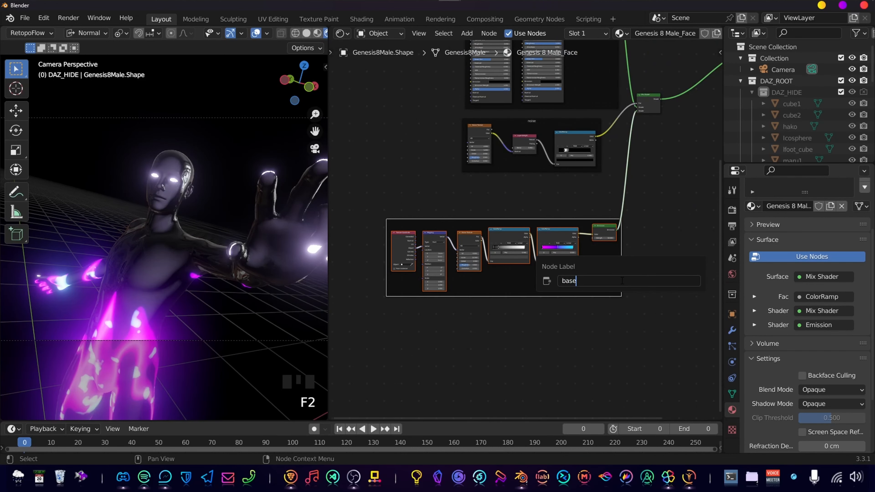
pyautogui.write('base color')
pyautogui.press('Return')
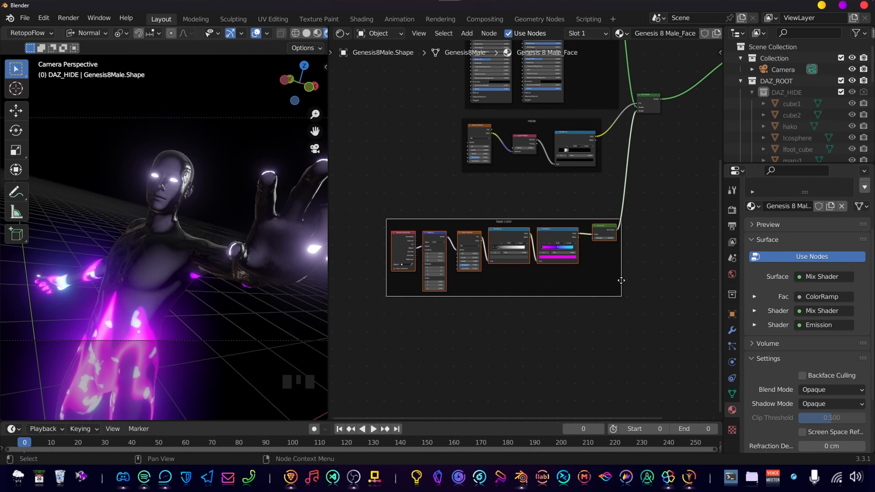
# Move the base color frame down to open up space beneath the noise frame
pyautogui.scroll(5, 588, 291)
pyautogui.click(529, 228)
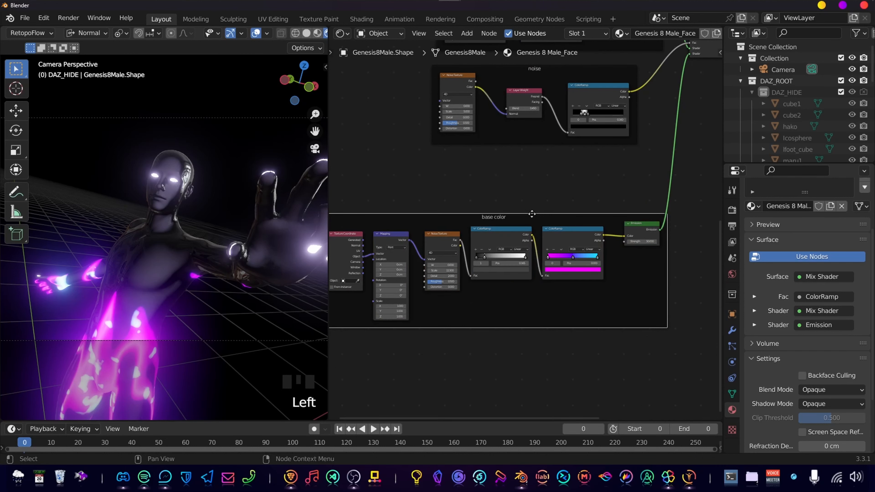
pyautogui.press('g')
pyautogui.moveTo(512, 221); pyautogui.dragTo(540, 211, button='middle')
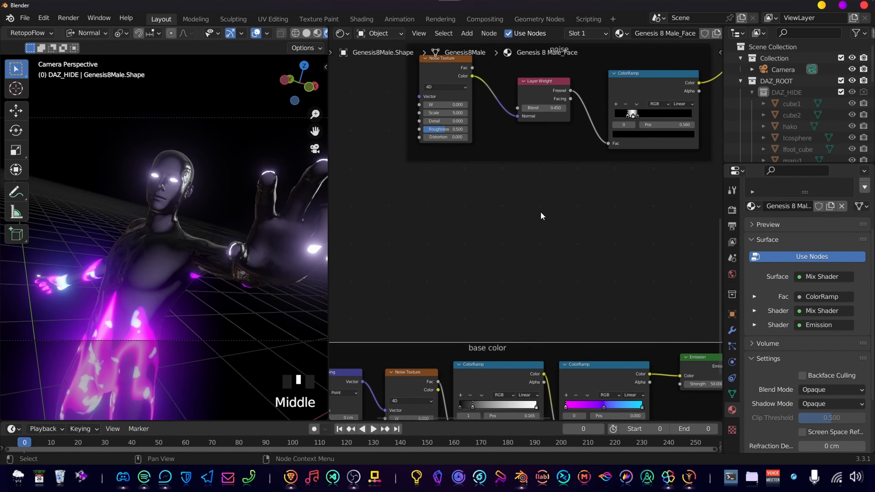
# Add a Voronoi Texture between the noise and base color frames, with Mapping and Texture Coordinate nodes attached
pyautogui.scroll(3, 483, 220)
pyautogui.hotkey('shift', 'a')
pyautogui.write('voron')
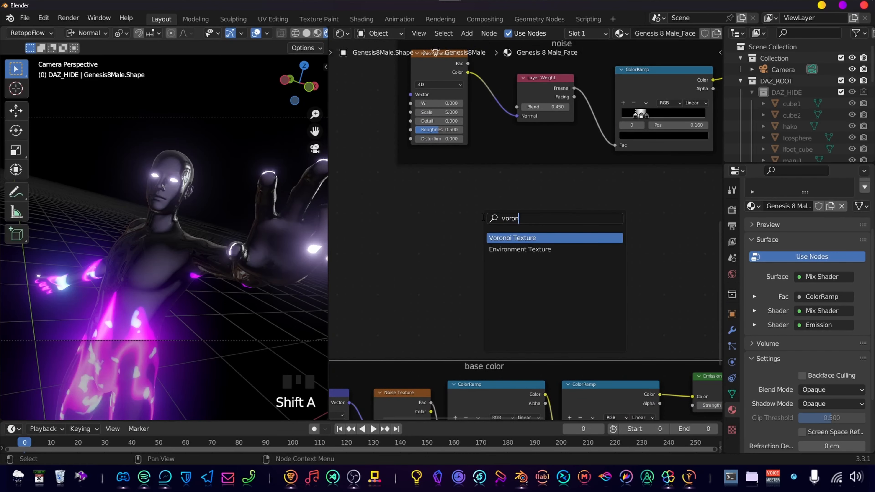
pyautogui.press('Return')
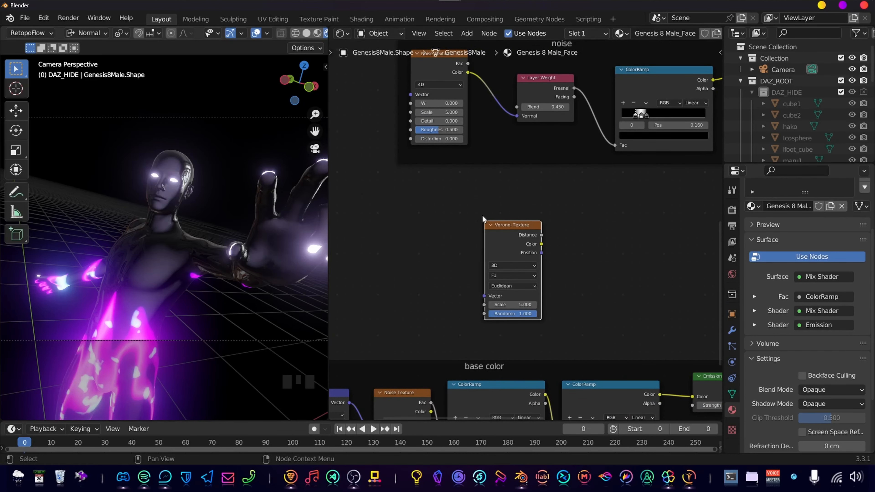
pyautogui.click(509, 206)
pyautogui.hotkey('ctrl', 't')
# Shift the Voronoi Texture and its Mapping and Texture Coordinate nodes up closer to the noise frame
pyautogui.moveTo(509, 205); pyautogui.dragTo(511, 187, button='middle')
pyautogui.moveTo(350, 170); pyautogui.dragTo(462, 237)
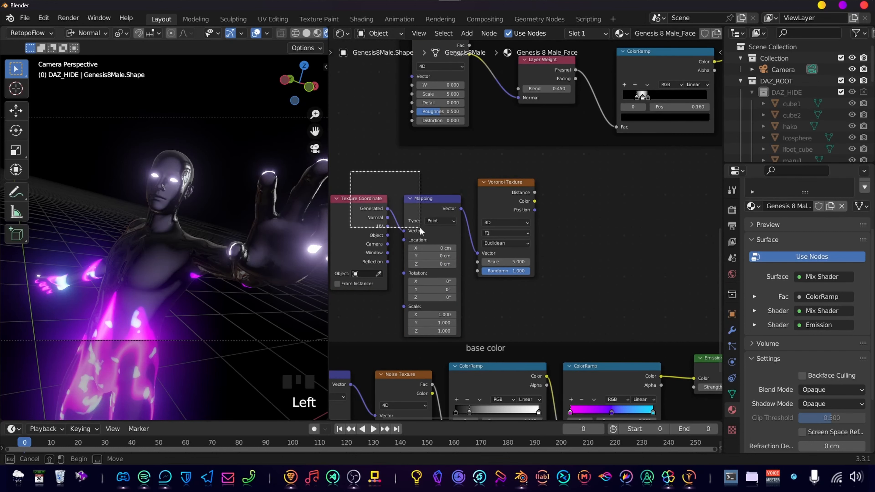
pyautogui.press('g')
pyautogui.click(410, 207)
pyautogui.moveTo(513, 181); pyautogui.dragTo(513, 165)
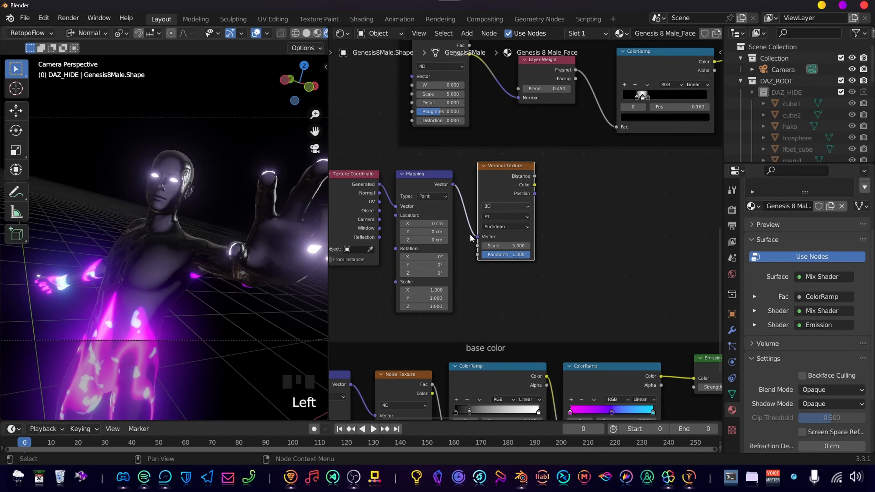
# Switch the Voronoi Texture to 4D and set its W to 0.033 and its Scale to 10
pyautogui.click(480, 267)
pyautogui.moveTo(480, 267); pyautogui.dragTo(469, 232, button='middle')
pyautogui.scroll(4, 539, 225)
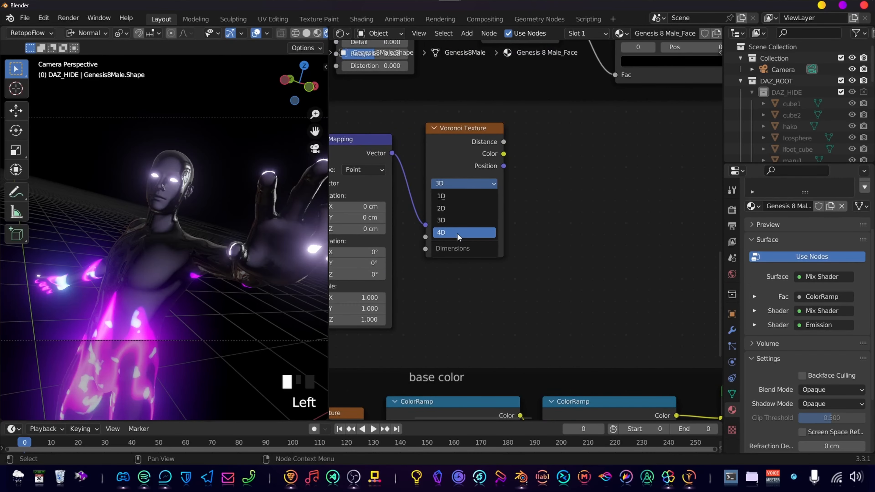
pyautogui.click(448, 232)
pyautogui.click(472, 250)
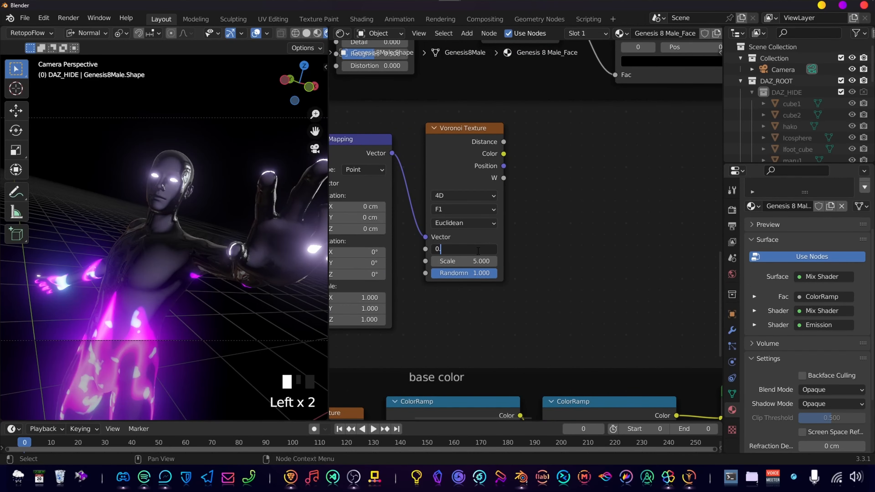
pyautogui.write('3')
pyautogui.press('Return')
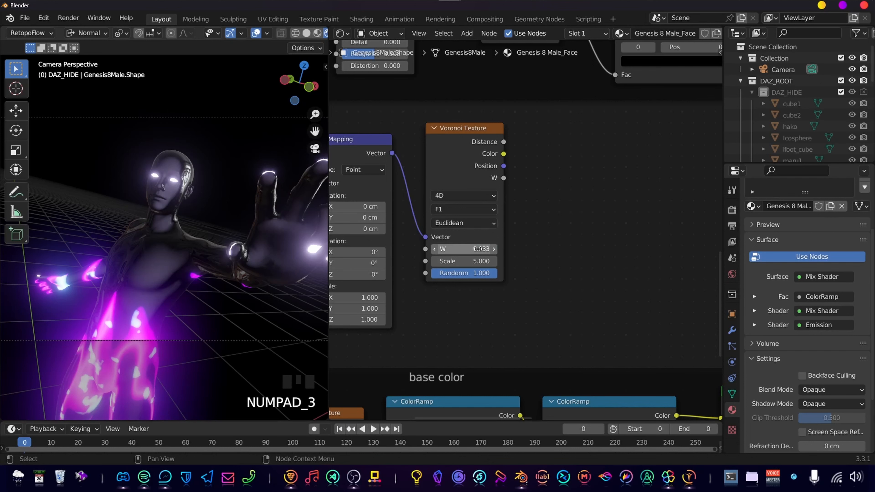
pyautogui.click(474, 263)
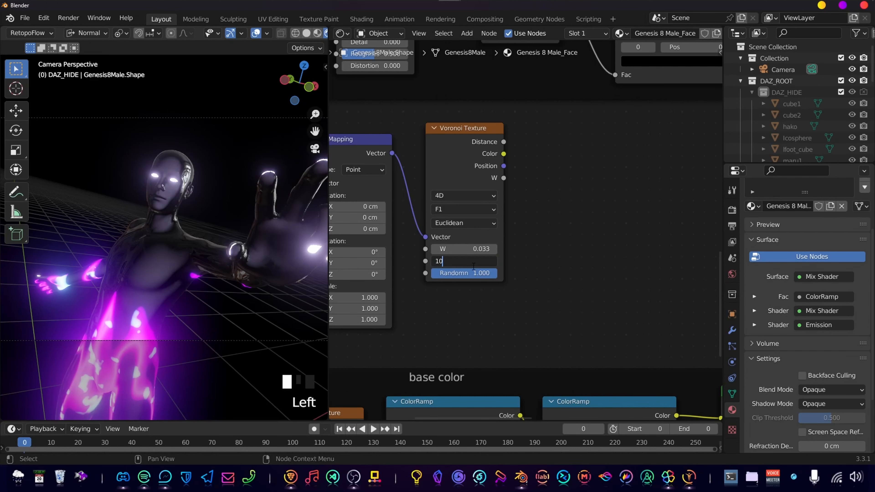
# Add a ColorRamp node beside the Voronoi Texture's outputs
pyautogui.moveTo(565, 229); pyautogui.dragTo(469, 240, button='middle')
pyautogui.scroll(-4, 469, 248)
pyautogui.hotkey('shift', 'a')
pyautogui.write('col')
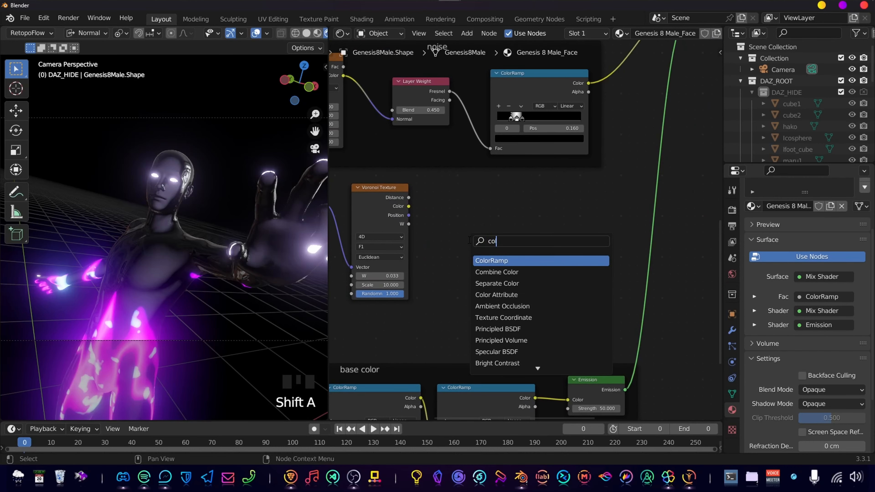
pyautogui.press('Return')
pyautogui.click(453, 199)
# Flip the new ColorRamp so white comes first and move its black stop to about 0.051
pyautogui.scroll(6, 455, 213)
pyautogui.moveTo(450, 245); pyautogui.dragTo(491, 239, button='middle')
pyautogui.click(491, 238)
pyautogui.click(515, 249)
pyautogui.scroll(5, 518, 241)
pyautogui.moveTo(625, 264); pyautogui.dragTo(424, 274)
# Link the Voronoi Texture's Distance output to the new ColorRamp's Fac input
pyautogui.moveTo(393, 251); pyautogui.dragTo(553, 201, button='middle')
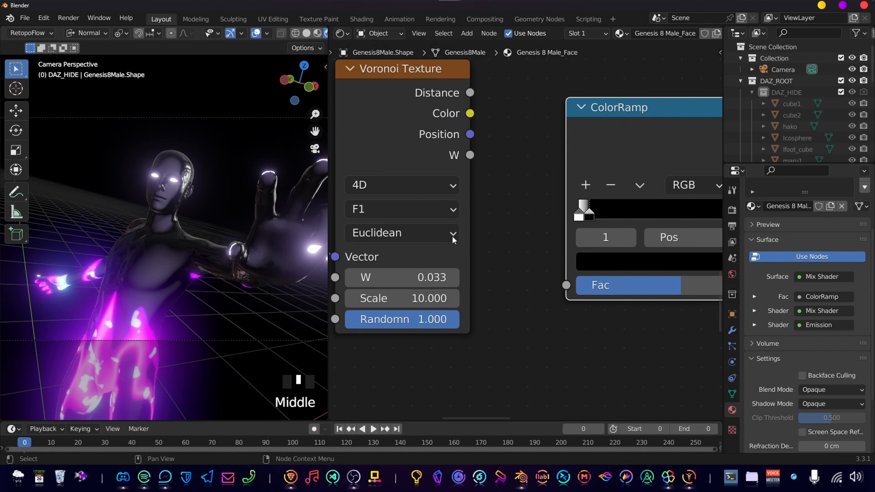
pyautogui.scroll(-4, 514, 141)
pyautogui.moveTo(485, 130); pyautogui.dragTo(554, 271)
# Change the Voronoi Texture's feature output to Distance to Edge
pyautogui.scroll(5, 532, 235)
pyautogui.moveTo(412, 201); pyautogui.dragTo(468, 197, button='middle')
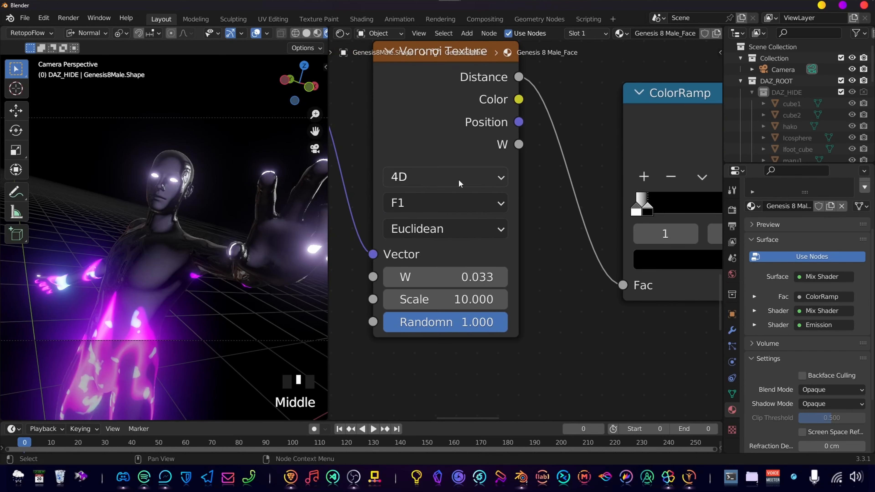
pyautogui.click(427, 204)
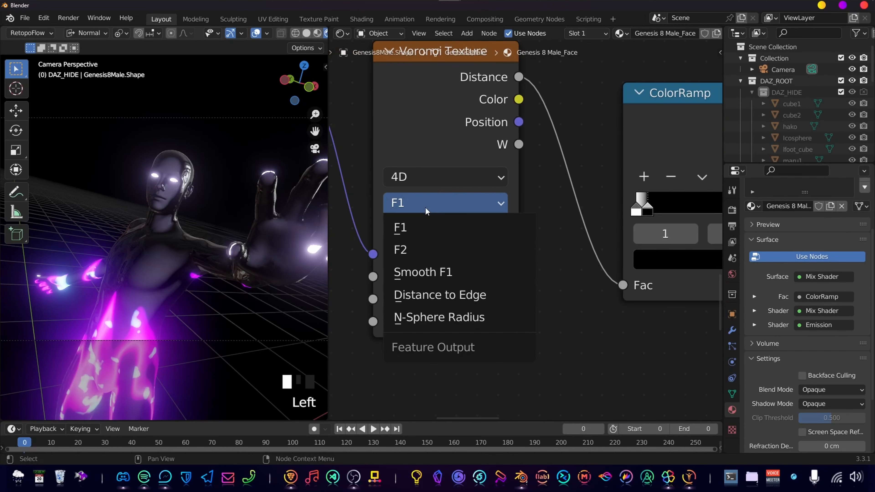
pyautogui.click(509, 293)
pyautogui.moveTo(492, 243); pyautogui.dragTo(495, 282, button='middle')
pyautogui.moveTo(516, 273); pyautogui.dragTo(493, 259, button='middle')
pyautogui.moveTo(708, 220); pyautogui.dragTo(613, 206, button='middle')
# Combine the existing Mix Shader and the base color Emission in a new Mix Shader feeding the Material Output
pyautogui.scroll(-6, 550, 232)
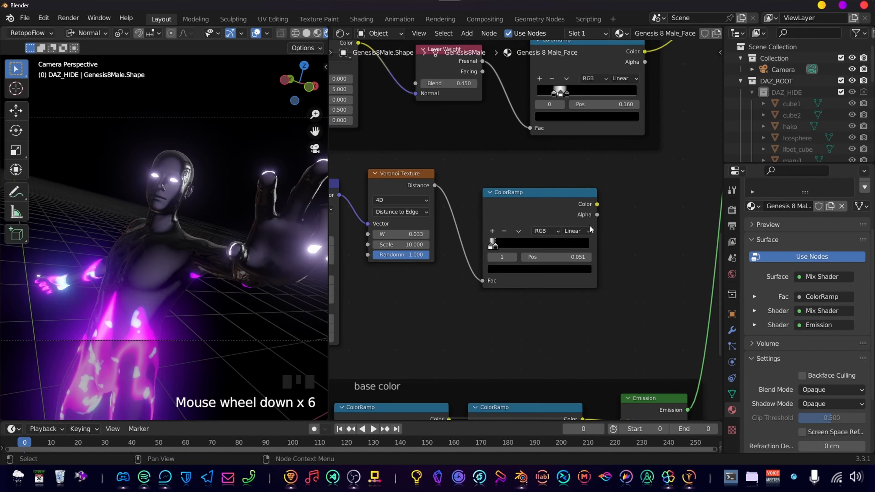
pyautogui.scroll(-11, 589, 225)
pyautogui.moveTo(636, 240); pyautogui.dragTo(553, 256, button='middle')
pyautogui.keyDown('ctrl'); pyautogui.keyDown('shift'); pyautogui.moveTo(510, 328); pyautogui.dragTo(572, 141, button='right'); pyautogui.keyUp('shift'); pyautogui.keyUp('ctrl')
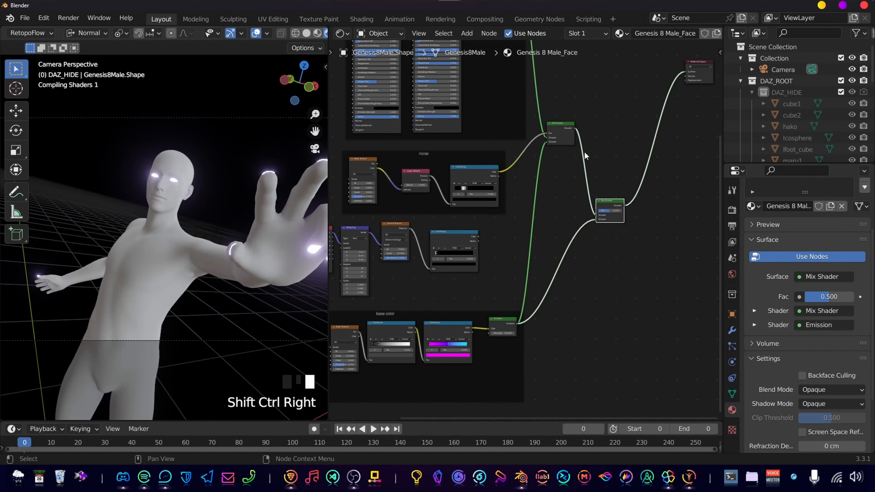
# Link the Voronoi ColorRamp's Color output to the Fac input of the newest Mix Shader
pyautogui.scroll(5, 509, 264)
pyautogui.moveTo(456, 240); pyautogui.dragTo(629, 208)
pyautogui.moveTo(629, 208); pyautogui.dragTo(633, 203)
# Group the Texture Coordinate, Mapping, Voronoi Texture and ColorRamp nodes in a frame labelled "voronoi"
pyautogui.moveTo(500, 226); pyautogui.dragTo(639, 211, button='middle')
pyautogui.moveTo(347, 199); pyautogui.dragTo(597, 298)
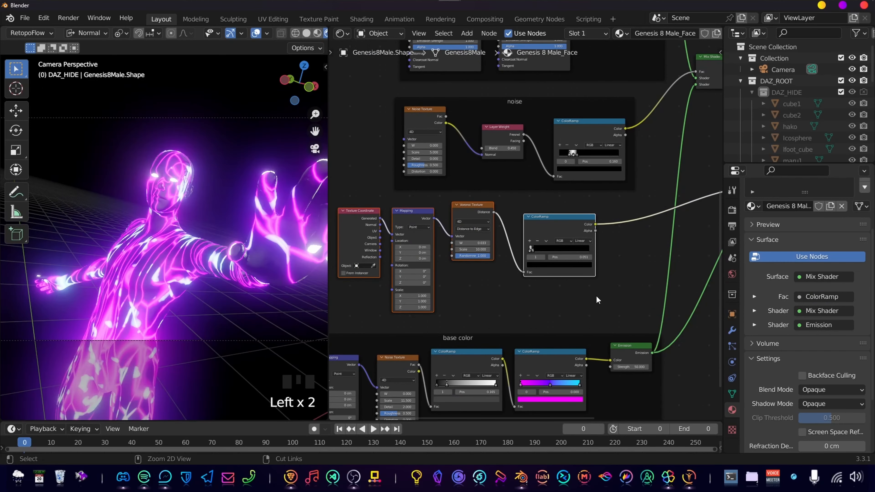
pyautogui.hotkey('ctrl', 'j')
pyautogui.press('F2')
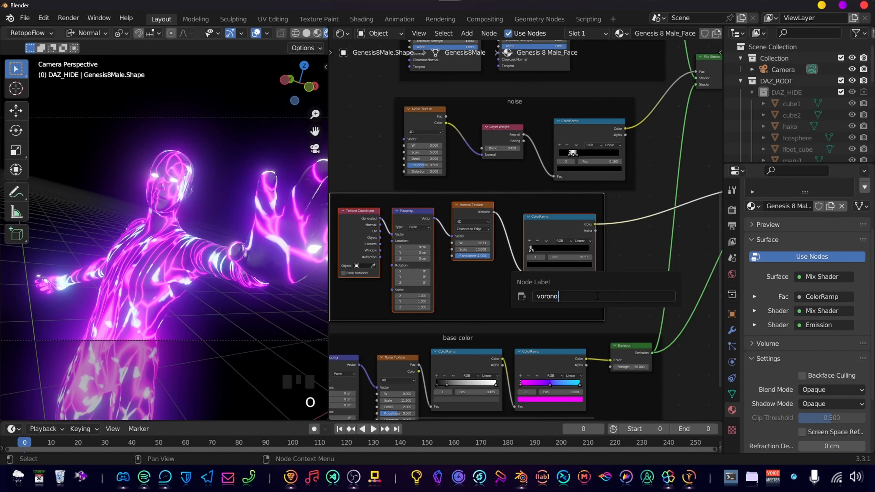
pyautogui.press('Return')
# Narrow the lines by moving the black stop of the voronoi frame's ColorRamp to about 0.015
pyautogui.scroll(15, 518, 213)
pyautogui.click(518, 216)
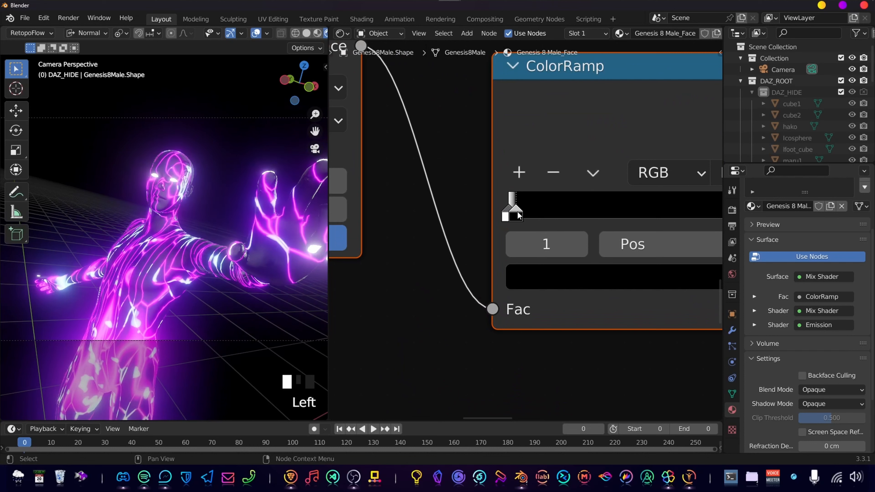
pyautogui.moveTo(518, 213); pyautogui.dragTo(512, 214)
# Feed the voronoi frame's Mapping Vector input from the Texture Coordinate's Object output
pyautogui.scroll(-4, 447, 272)
pyautogui.moveTo(407, 276); pyautogui.dragTo(616, 268, button='middle')
pyautogui.scroll(-5, 517, 272)
pyautogui.moveTo(430, 276); pyautogui.dragTo(552, 253, button='middle')
pyautogui.scroll(4, 539, 248)
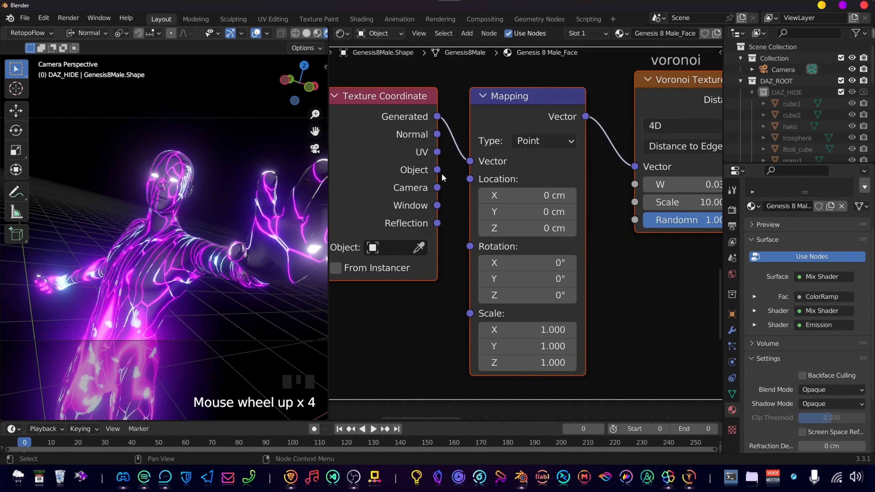
pyautogui.moveTo(437, 170); pyautogui.dragTo(469, 161)
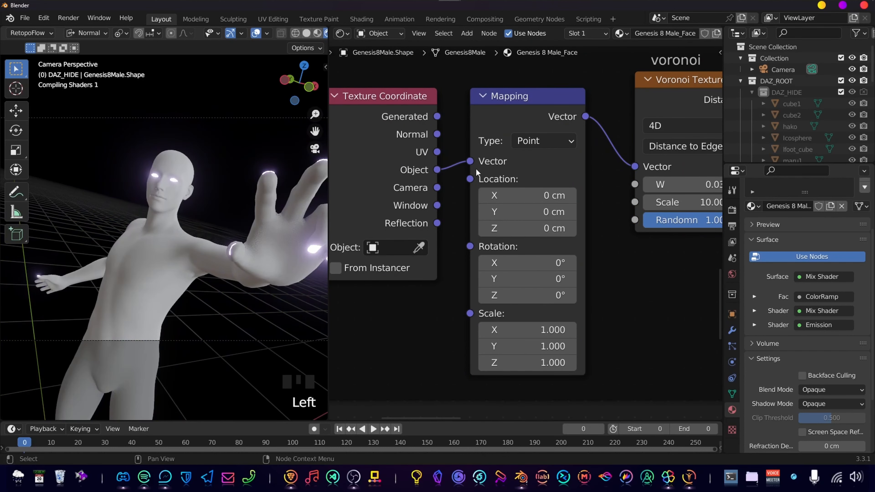
# Change the magenta first stop of the base color frame's coloured ColorRamp to a lighter pinkish purple
pyautogui.scroll(-7, 441, 124)
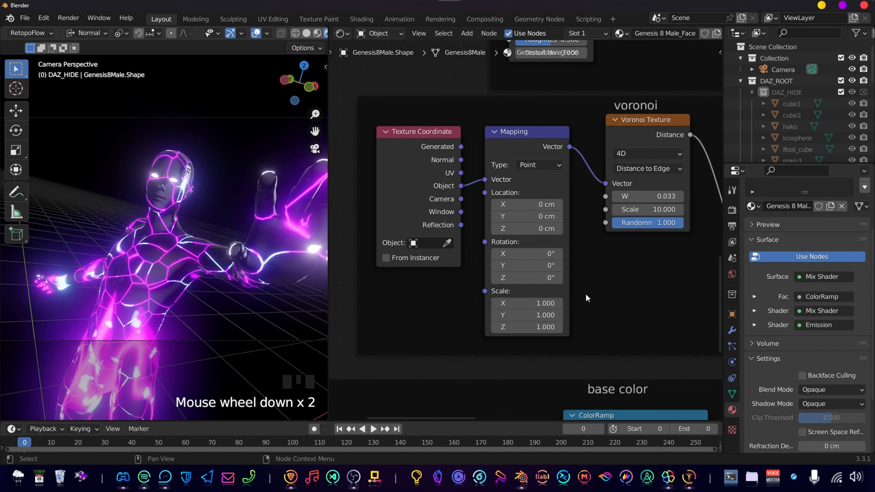
pyautogui.moveTo(587, 157); pyautogui.dragTo(581, 226, button='middle')
pyautogui.scroll(-5, 611, 238)
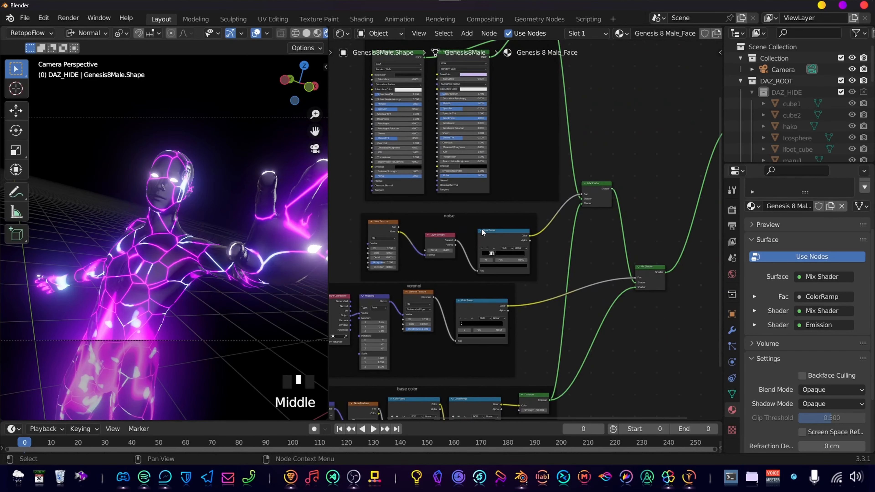
pyautogui.moveTo(518, 312); pyautogui.dragTo(546, 225, button='middle')
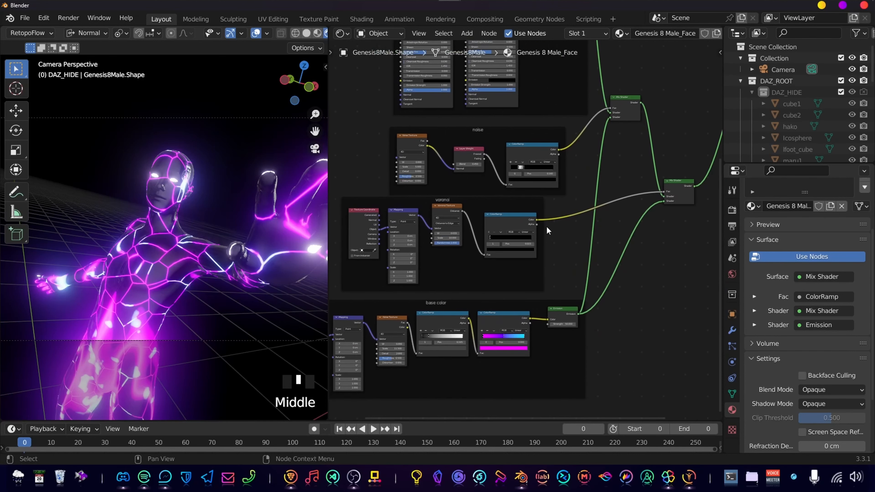
pyautogui.scroll(5, 520, 332)
pyautogui.click(568, 272)
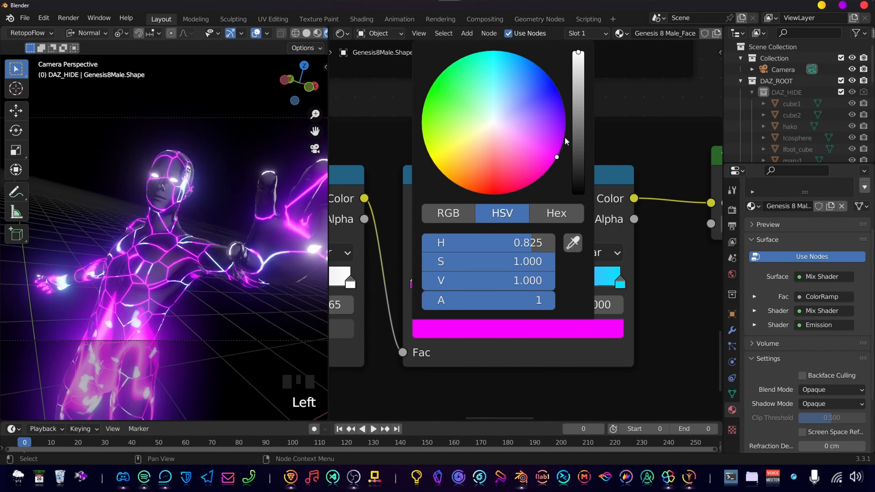
pyautogui.click(477, 324)
pyautogui.moveTo(550, 144); pyautogui.dragTo(552, 137)
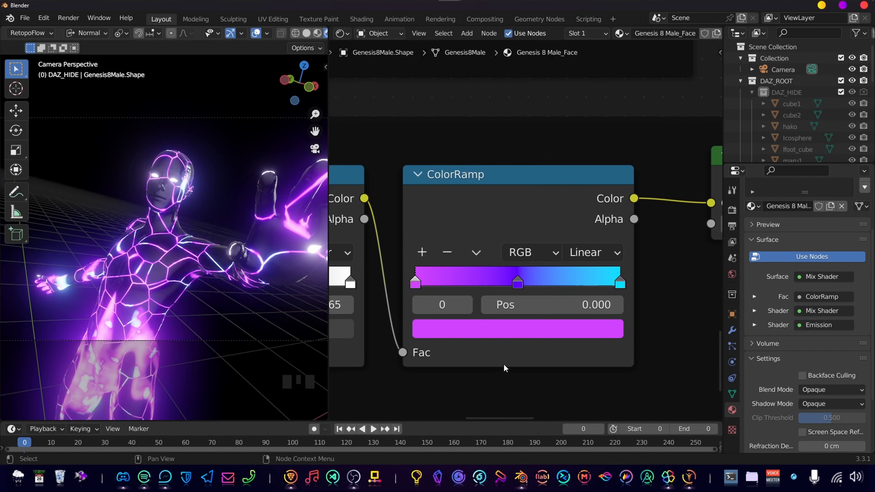
# Recolour the coloured ColorRamp's middle stop to blue with hue about 0.668, and its last stop to bright cyan
pyautogui.click(535, 327)
pyautogui.moveTo(563, 107); pyautogui.dragTo(555, 92)
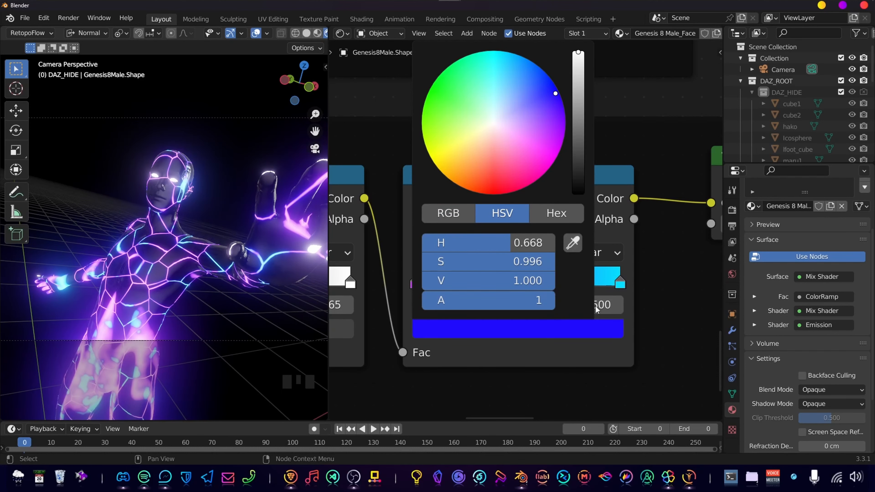
pyautogui.click(619, 284)
pyautogui.click(545, 326)
pyautogui.moveTo(515, 60); pyautogui.dragTo(510, 55)
pyautogui.press('Escape')
# Move the middle grey stop of the base color frame's greyscale ColorRamp to about 0.071
pyautogui.scroll(-9, 502, 193)
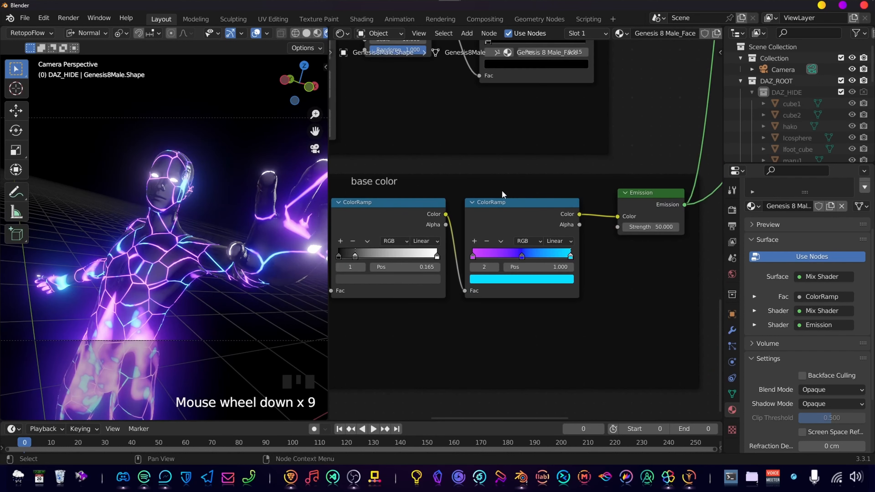
pyautogui.moveTo(502, 194); pyautogui.dragTo(506, 195, button='middle')
pyautogui.moveTo(346, 325); pyautogui.dragTo(415, 330, button='middle')
pyautogui.scroll(2, 414, 329)
pyautogui.moveTo(434, 272); pyautogui.dragTo(424, 272)
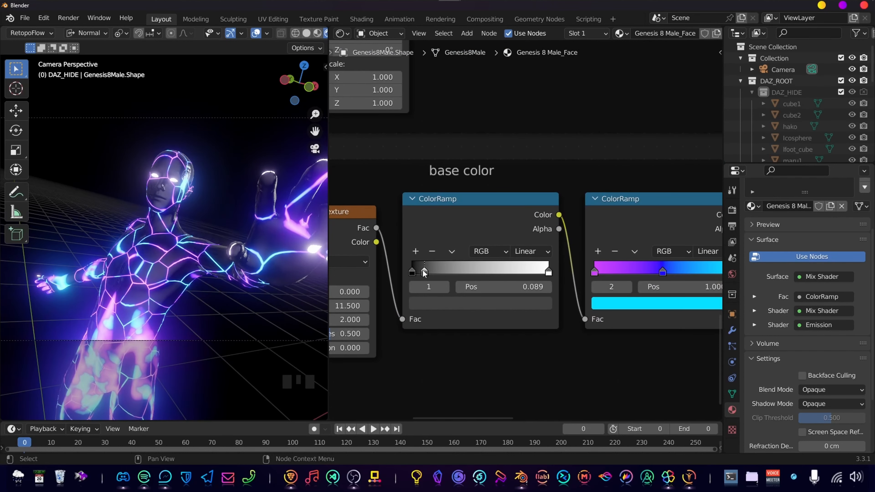
# Move the first black stop of the noise frame's ColorRamp to about 0.171
pyautogui.scroll(-4, 422, 275)
pyautogui.moveTo(424, 319); pyautogui.dragTo(564, 284, button='middle')
pyautogui.moveTo(558, 227); pyautogui.dragTo(416, 312, button='middle')
pyautogui.scroll(-6, 416, 312)
pyautogui.scroll(10, 551, 166)
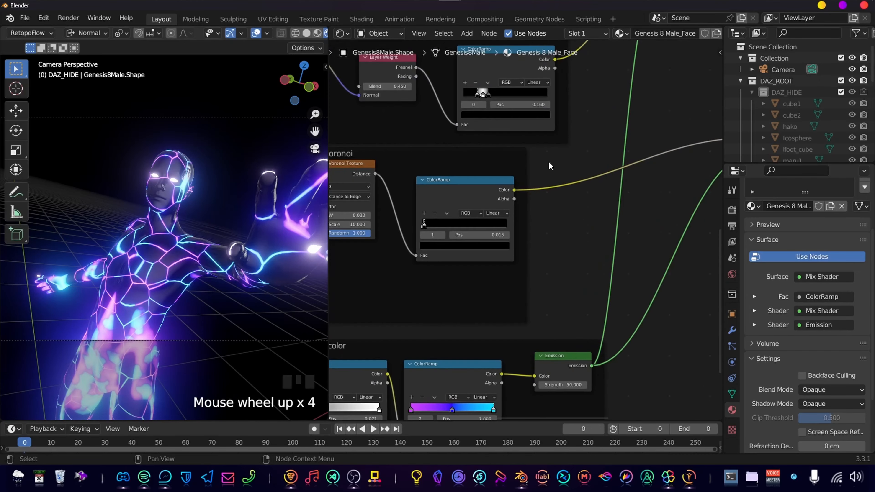
pyautogui.moveTo(501, 108); pyautogui.dragTo(539, 241, button='middle')
pyautogui.scroll(2, 539, 240)
pyautogui.click(513, 220)
pyautogui.moveTo(490, 224); pyautogui.dragTo(493, 224)
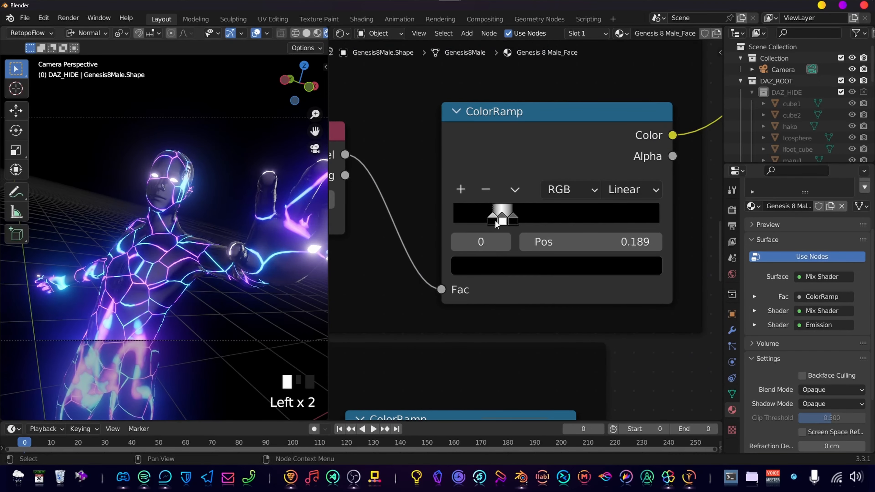
# Try shifting the W value of the noise frame's Noise Texture to preview the pattern's movement
pyautogui.scroll(-5, 492, 223)
pyautogui.moveTo(414, 280); pyautogui.dragTo(566, 276, button='middle')
pyautogui.keyDown('shift'); pyautogui.click(358, 188); pyautogui.keyUp('shift')
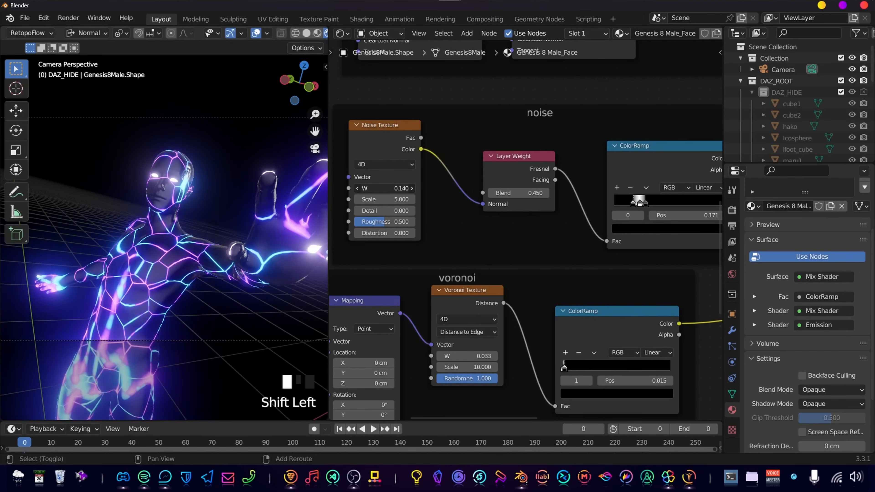
pyautogui.keyDown('shift'); pyautogui.moveTo(384, 188); pyautogui.dragTo(396, 188); pyautogui.keyUp('shift')
# Widen the noise ColorRamp's band by moving its last black stop outward and its white stop to about 0.26
pyautogui.moveTo(637, 235); pyautogui.dragTo(542, 246, button='middle')
pyautogui.scroll(4, 542, 247)
pyautogui.moveTo(556, 210); pyautogui.dragTo(568, 210)
pyautogui.click(538, 211)
pyautogui.click(548, 210)
pyautogui.scroll(-16, 548, 211)
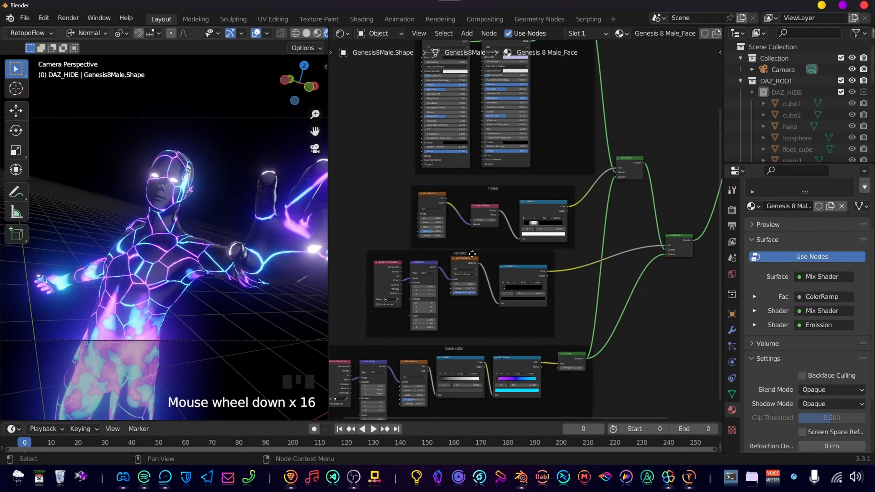
# Enlarge the timeline area and set the scene's end frame to 120
pyautogui.scroll(2, 532, 252)
pyautogui.moveTo(532, 251); pyautogui.dragTo(565, 262, button='middle')
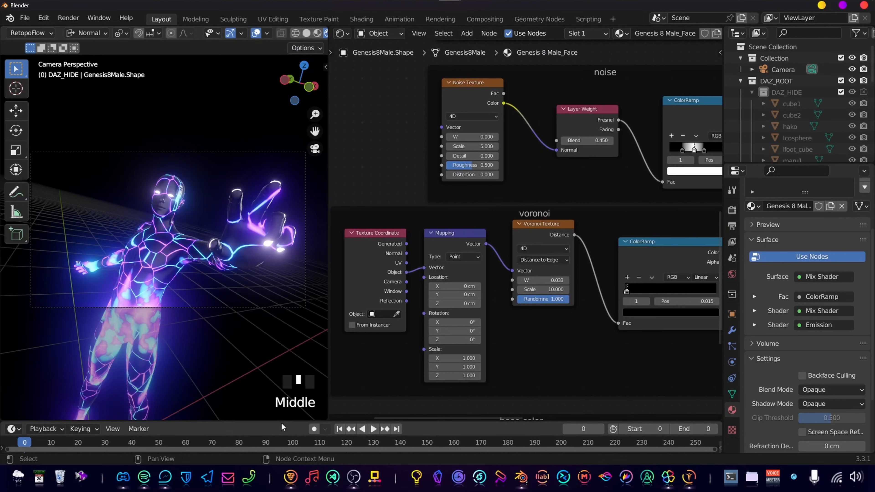
pyautogui.moveTo(283, 422); pyautogui.dragTo(291, 377)
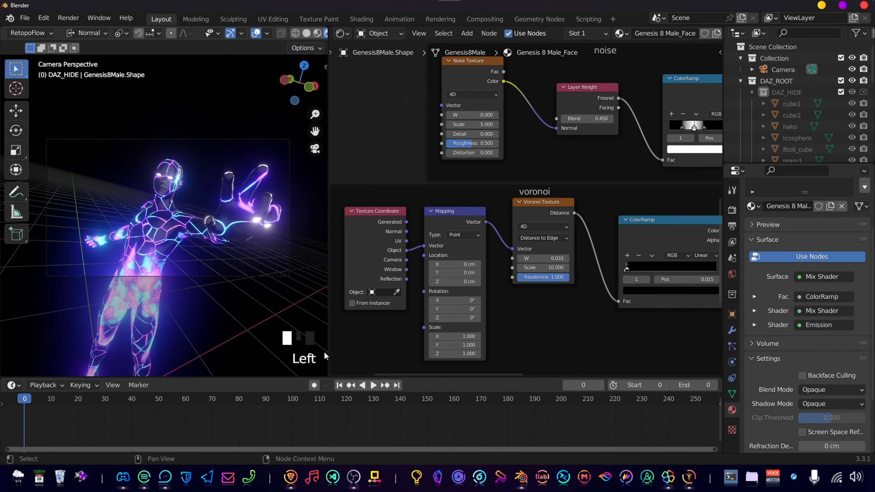
pyautogui.click(699, 386)
pyautogui.write('12')
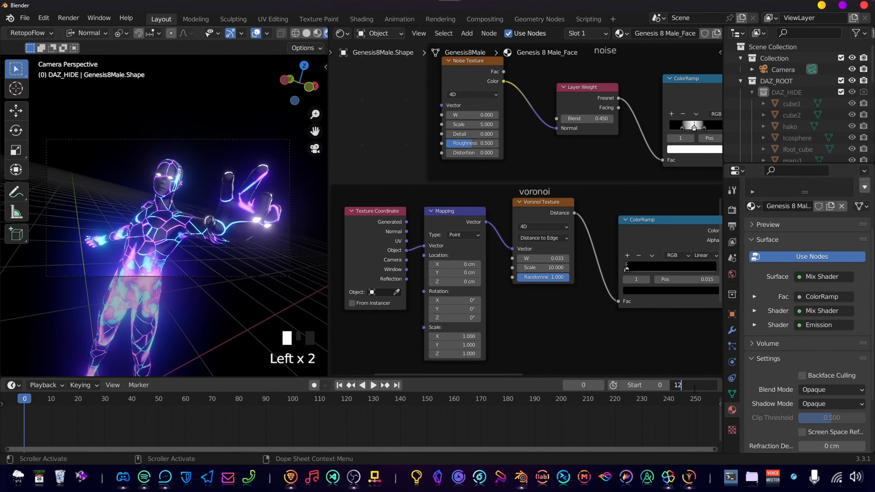
pyautogui.write('0')
pyautogui.press('Return')
# Keyframe the W value of the noise frame's Noise Texture at frames 0 and 121
pyautogui.moveTo(511, 107); pyautogui.dragTo(475, 229, button='middle')
pyautogui.scroll(1, 552, 232)
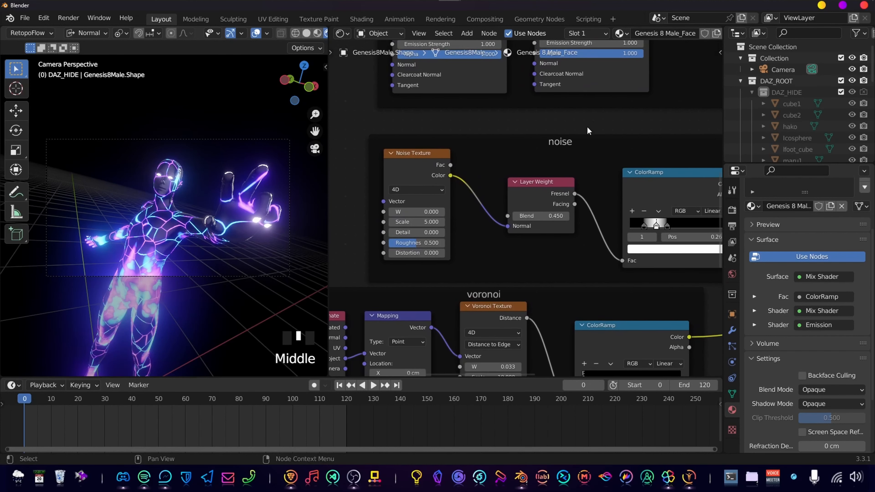
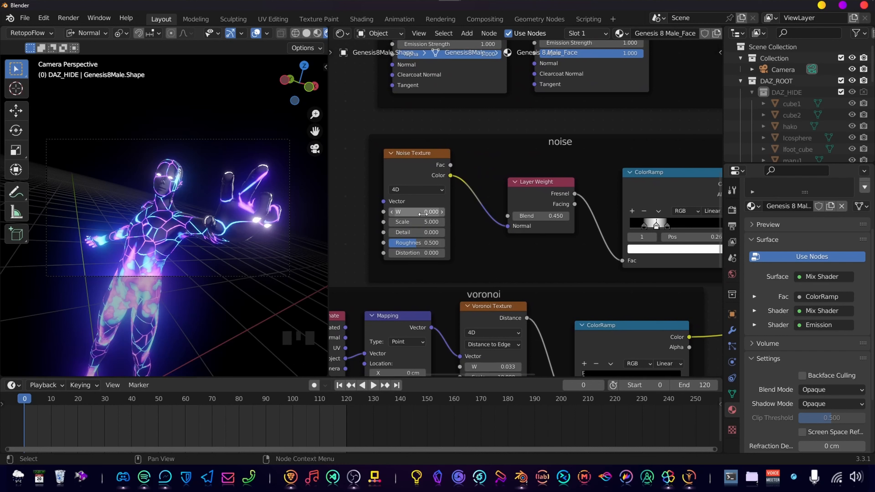
pyautogui.click(347, 400)
pyautogui.click(350, 401)
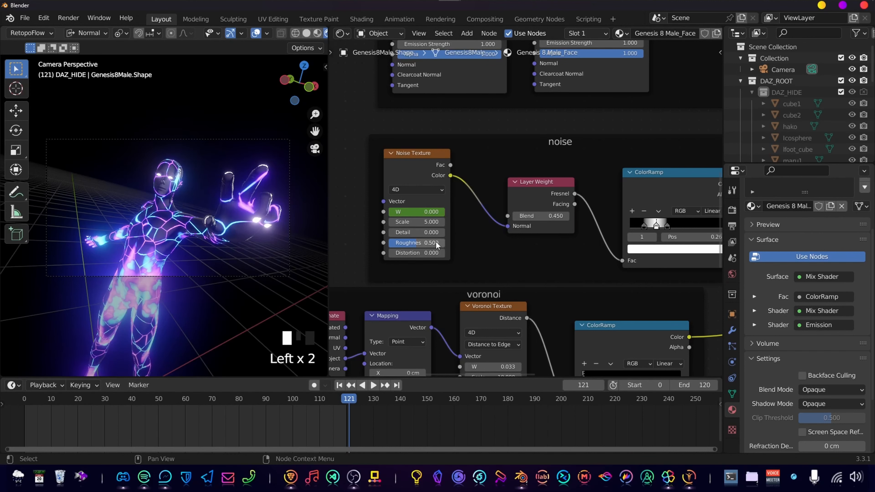
pyautogui.press('i')
# Keyframe the Rotation of the voronoi frame's Mapping node at frames 1 and 121
pyautogui.moveTo(474, 269); pyautogui.dragTo(497, 207, button='middle')
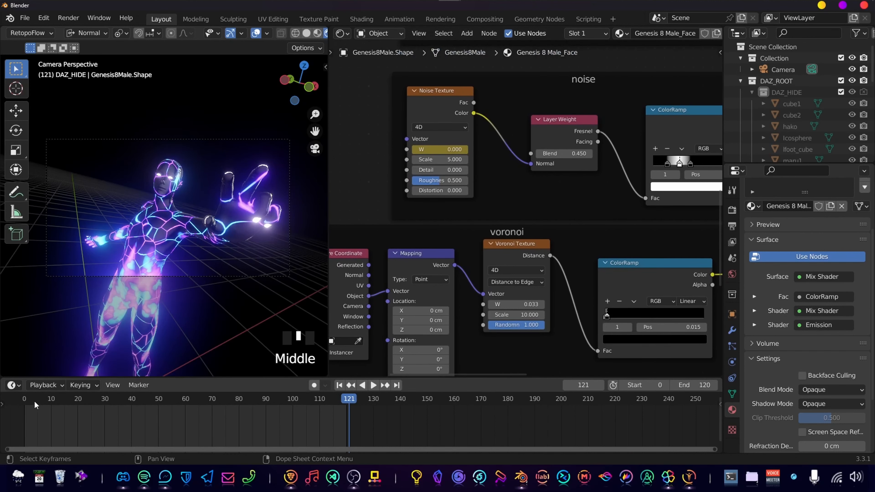
pyautogui.click(28, 405)
pyautogui.moveTo(470, 269); pyautogui.dragTo(515, 152, button='middle')
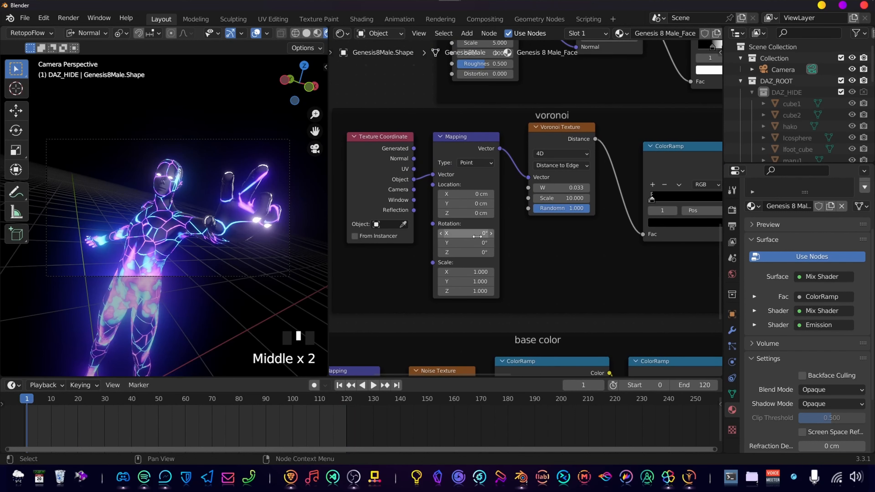
pyautogui.press('i')
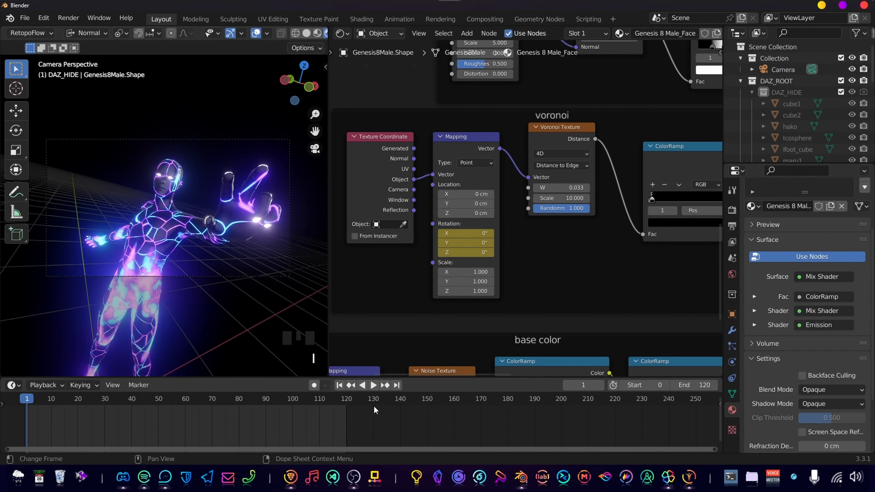
pyautogui.click(349, 406)
pyautogui.press('i')
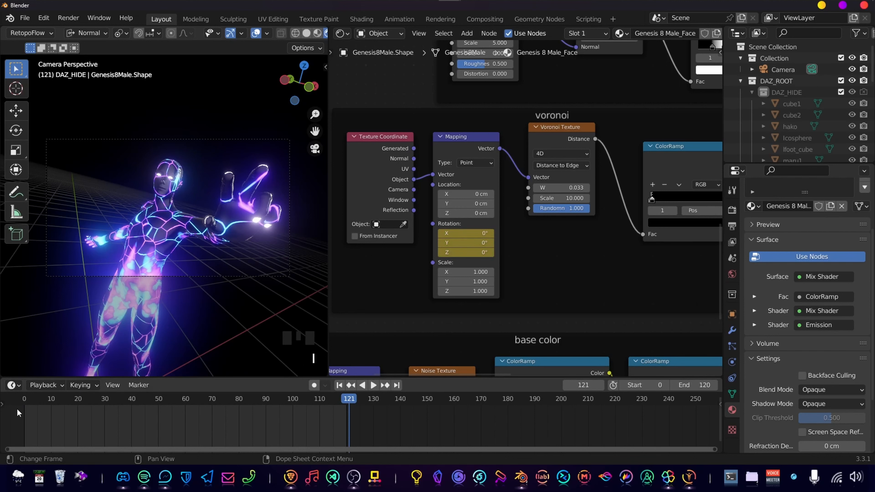
# Delete the voronoi Mapping node's Rotation keyframes at frame 1
pyautogui.click(28, 407)
pyautogui.rightClick(469, 243)
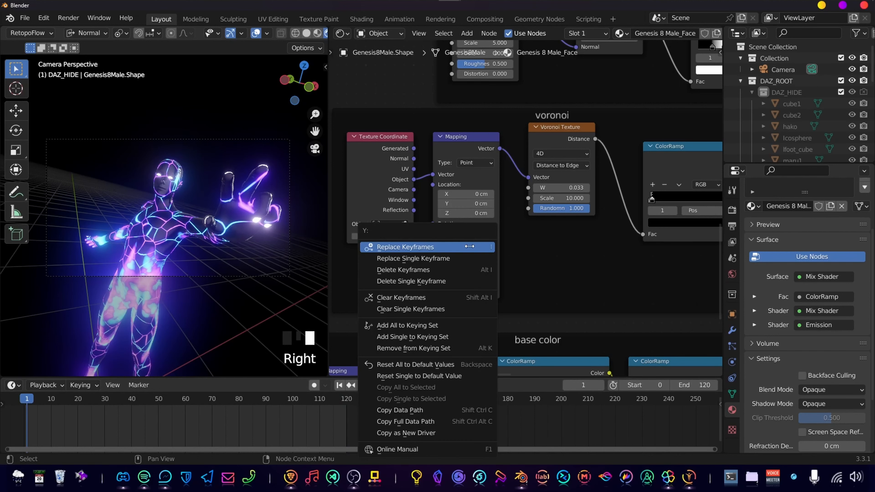
pyautogui.click(458, 269)
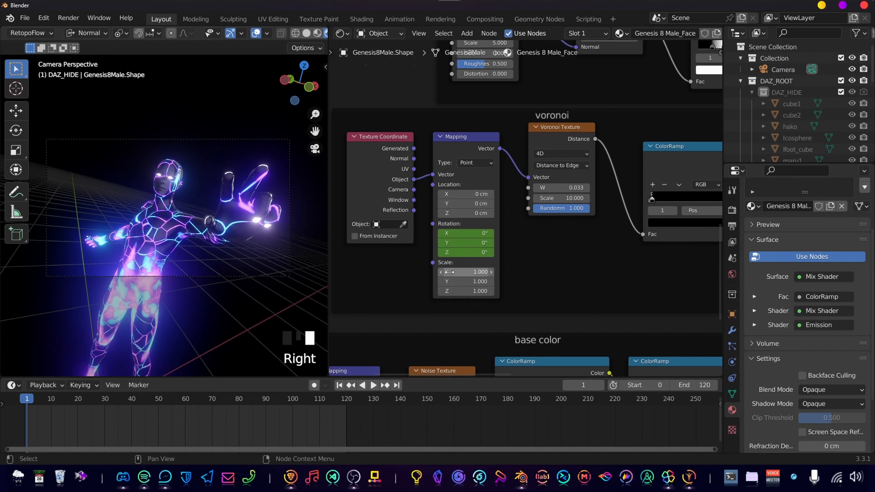
# Try keyframing only the voronoi Mapping node's Y rotation at frame 0 and undo it
pyautogui.press('Left')
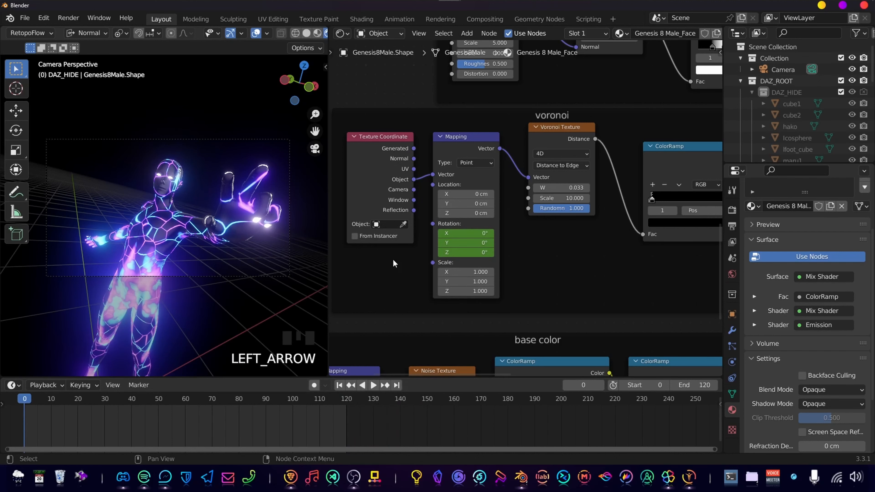
pyautogui.rightClick(471, 246)
pyautogui.click(479, 255)
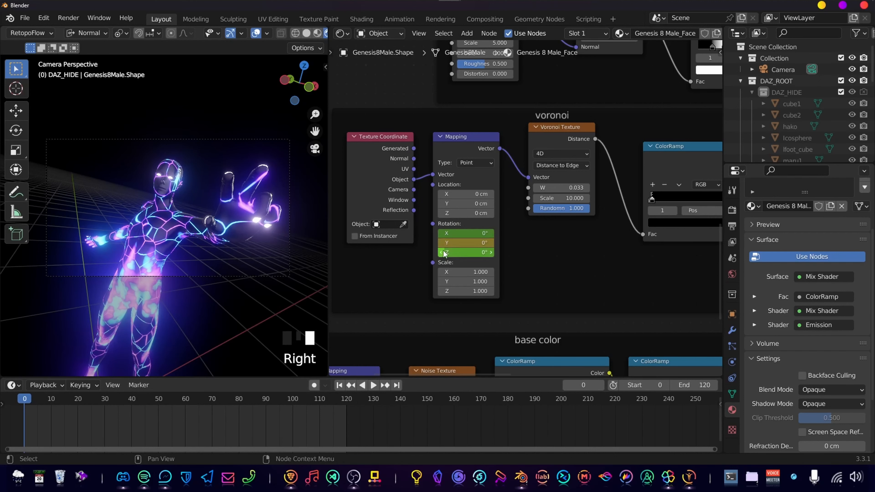
pyautogui.hotkey('ctrl', 'z')
pyautogui.rightClick(465, 243)
pyautogui.press('Escape')
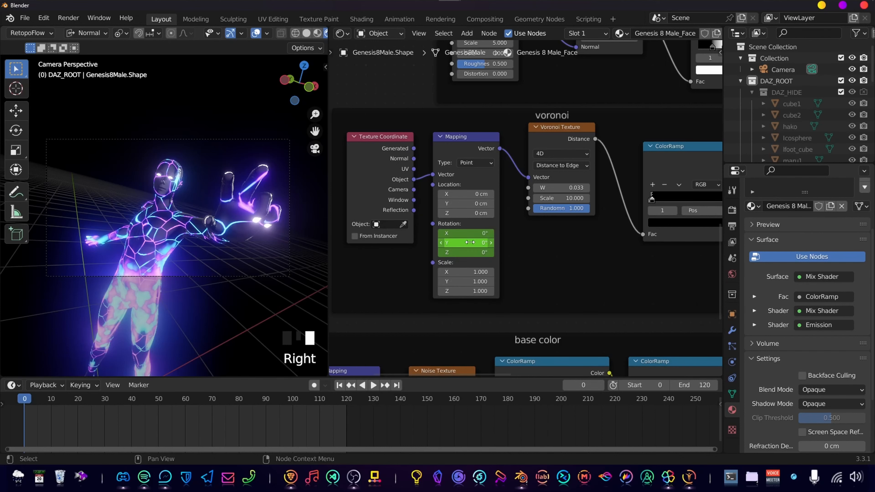
# Keyframe the W value of the base color frame's Noise Texture at frames 0 and 121
pyautogui.scroll(-4, 523, 280)
pyautogui.moveTo(523, 280); pyautogui.dragTo(514, 161, button='middle')
pyautogui.moveTo(554, 264); pyautogui.dragTo(529, 251, button='middle')
pyautogui.moveTo(424, 274); pyautogui.dragTo(532, 236, button='middle')
pyautogui.scroll(6, 497, 266)
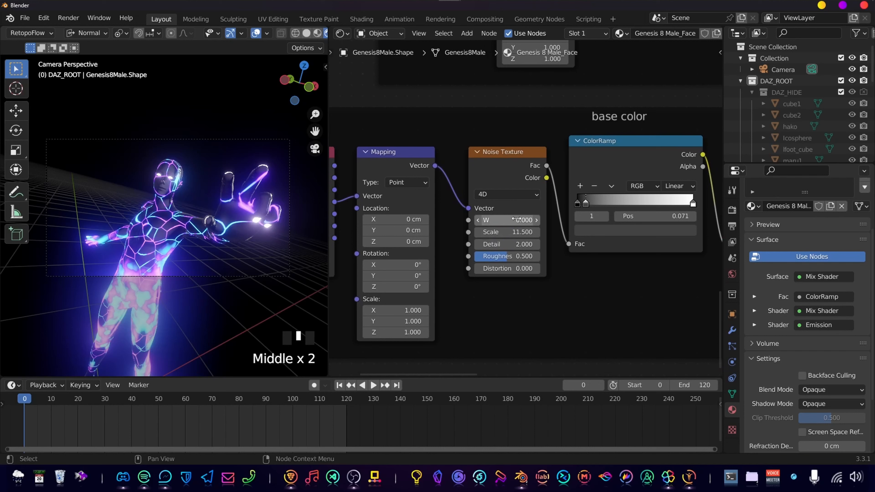
pyautogui.click(516, 219)
pyautogui.press('Escape')
pyautogui.press('i')
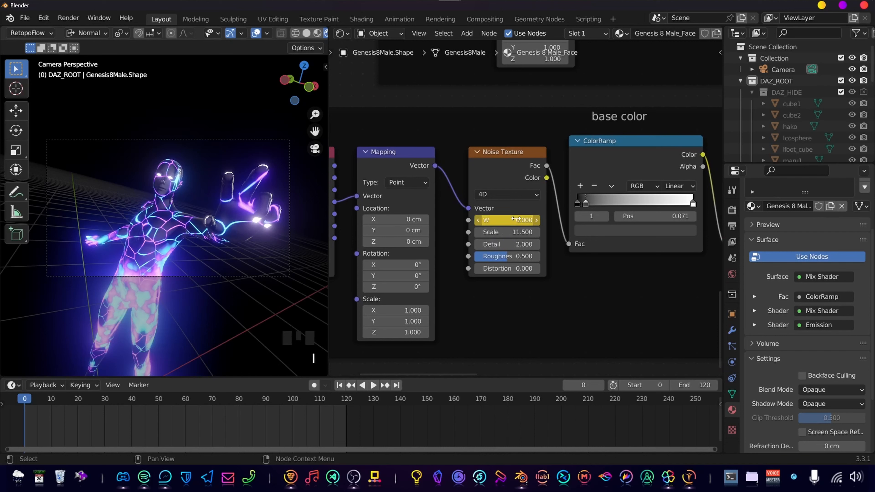
pyautogui.click(349, 406)
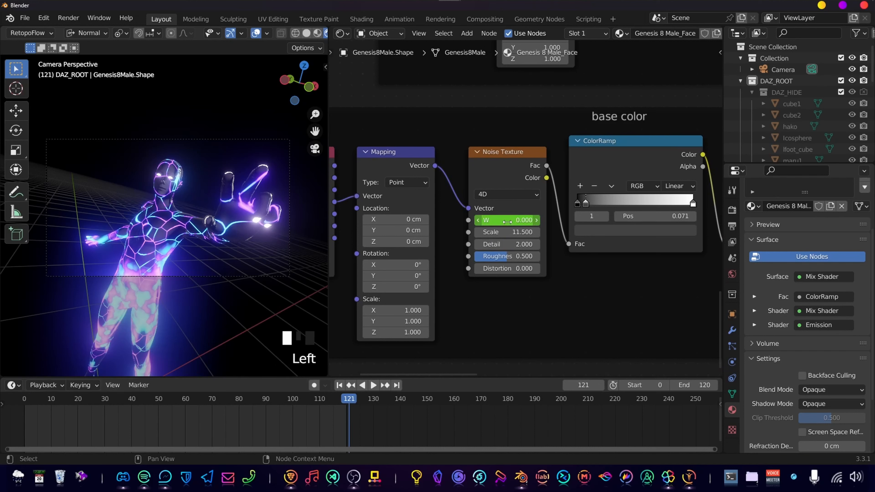
pyautogui.press('i')
# At frame 60, set the base color Noise Texture's W to 0.120 and keyframe it
pyautogui.click(188, 404)
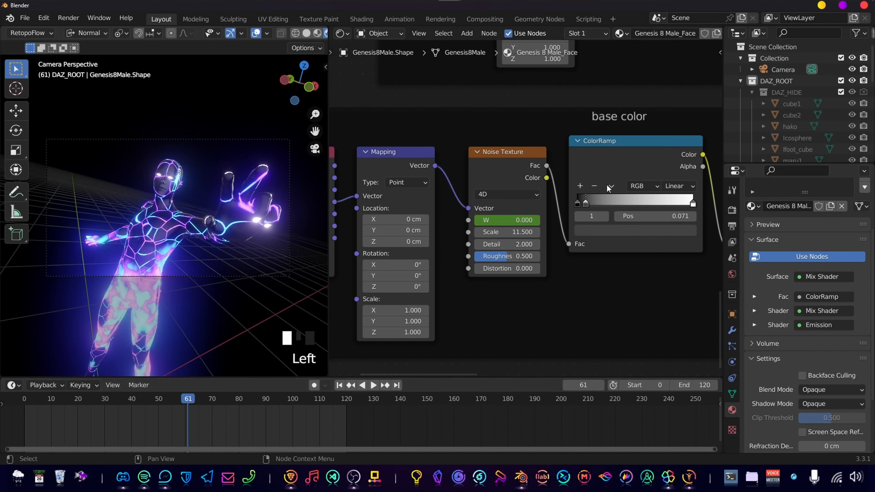
pyautogui.press('Left')
pyautogui.press('Left')
pyautogui.press('Left')
pyautogui.press('Left')
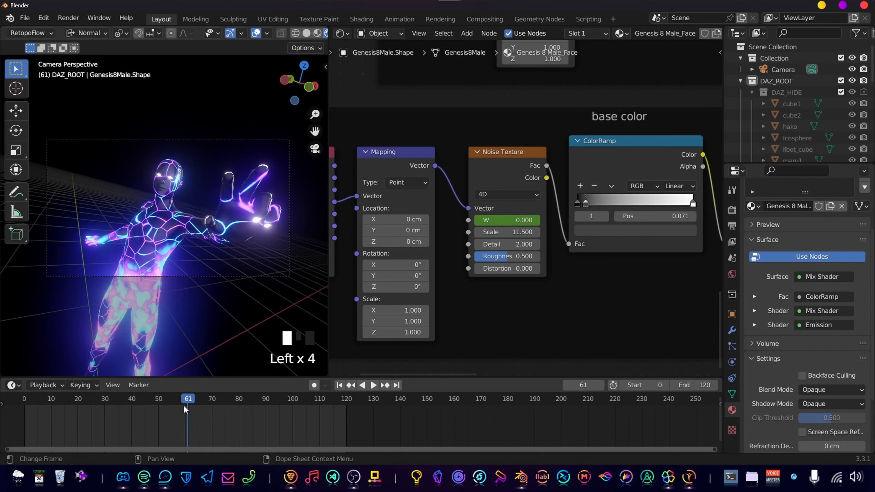
pyautogui.click(520, 218)
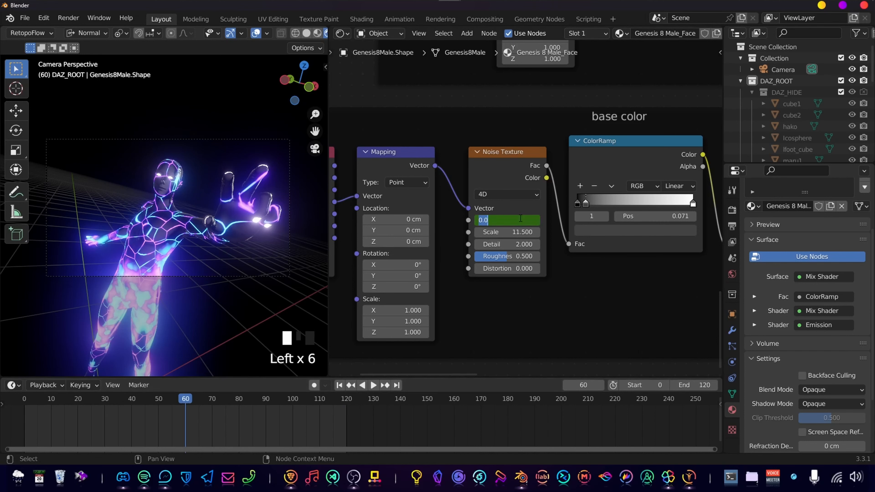
pyautogui.write('.120')
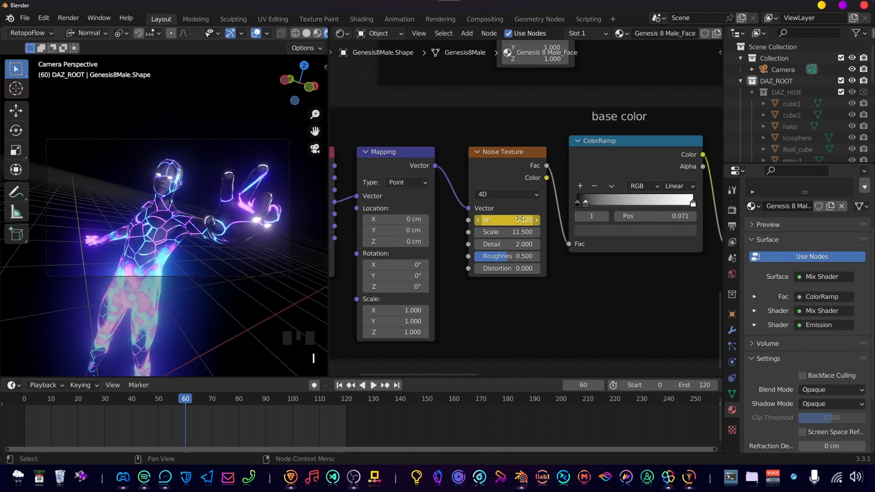
pyautogui.press('Return')
# Set the voronoi Mapping node's X rotation to 2.65° at frame 60 and keyframe the rotation
pyautogui.scroll(-5, 523, 220)
pyautogui.moveTo(542, 113); pyautogui.dragTo(542, 240, button='middle')
pyautogui.scroll(3, 498, 183)
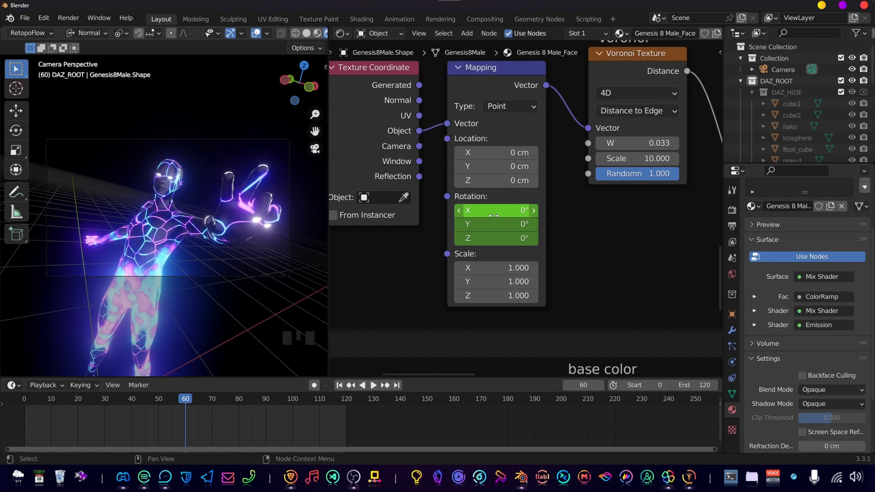
pyautogui.click(493, 215)
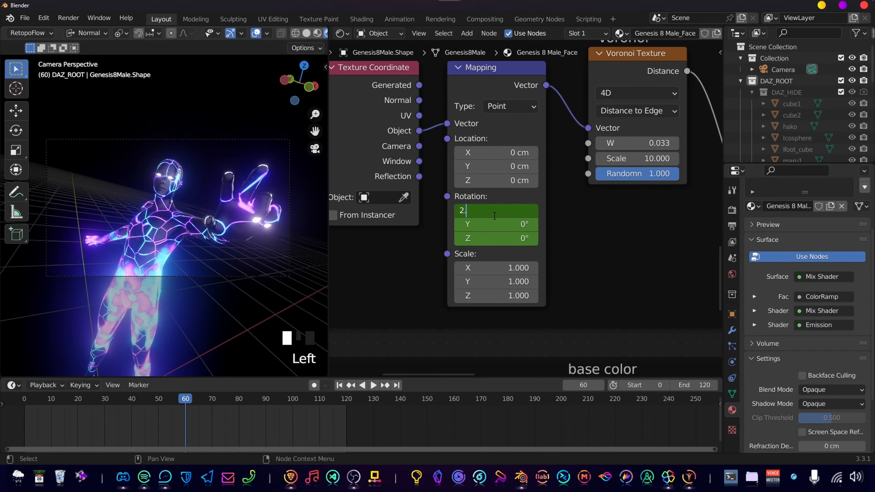
pyautogui.write('2.65')
pyautogui.press('Return')
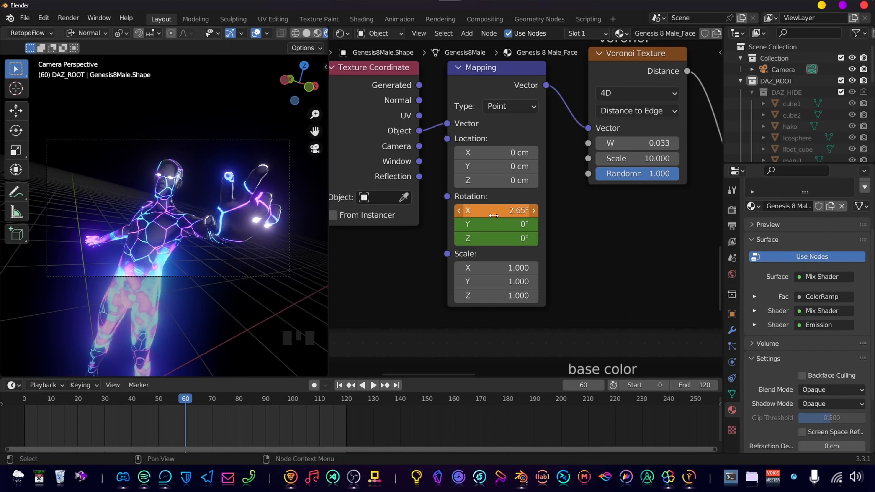
pyautogui.moveTo(494, 215); pyautogui.dragTo(500, 245, button='middle')
pyautogui.scroll(-6, 534, 249)
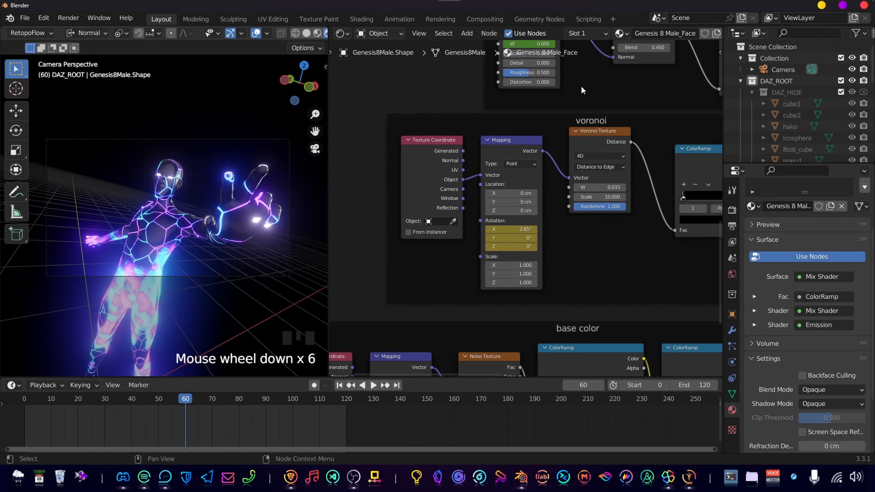
# Set the W value of the noise frame's Noise Texture to 0.300 at frame 60 and keyframe it
pyautogui.scroll(1, 534, 249)
pyautogui.scroll(5, 534, 248)
pyautogui.scroll(4, 534, 249)
pyautogui.click(512, 217)
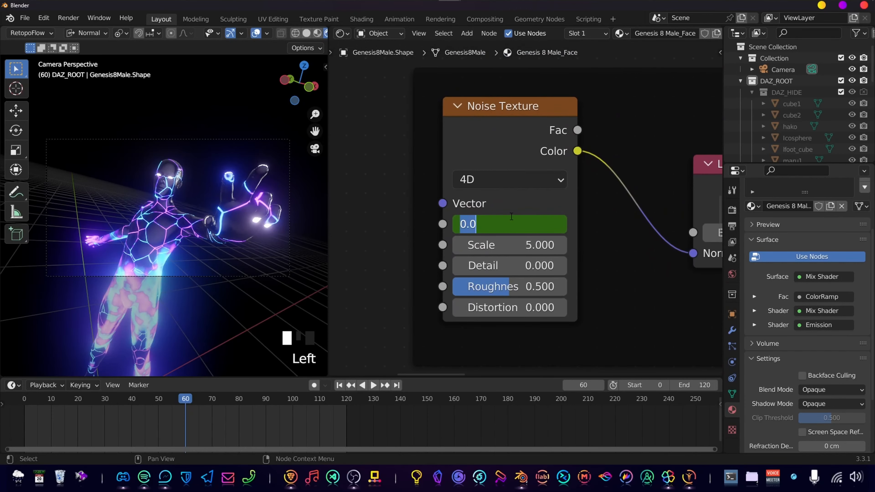
pyautogui.press('Return')
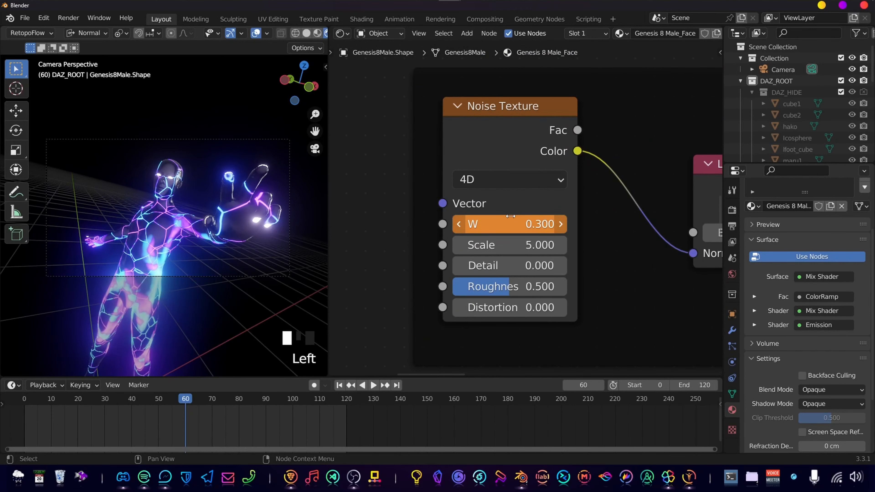
pyautogui.scroll(-3, 510, 218)
# Play back the animation to review the glowing body material, and widen the 3D viewport over the node editor
pyautogui.press('space')
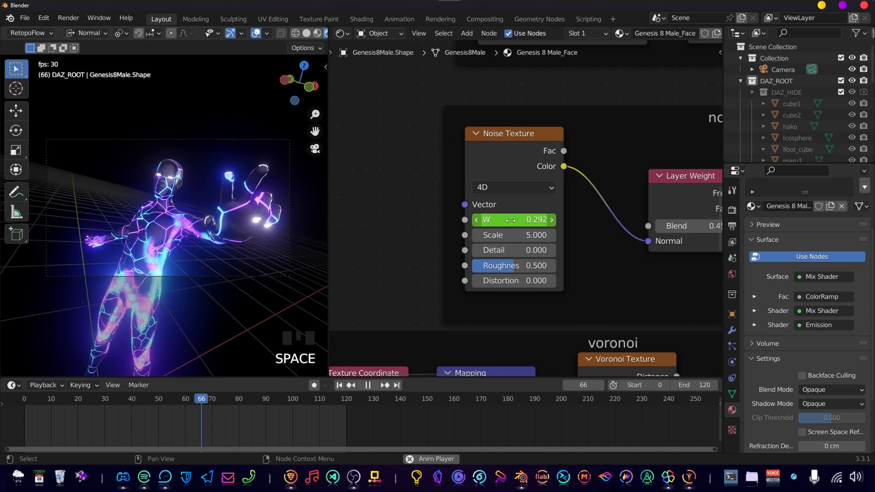
pyautogui.scroll(1, 207, 314)
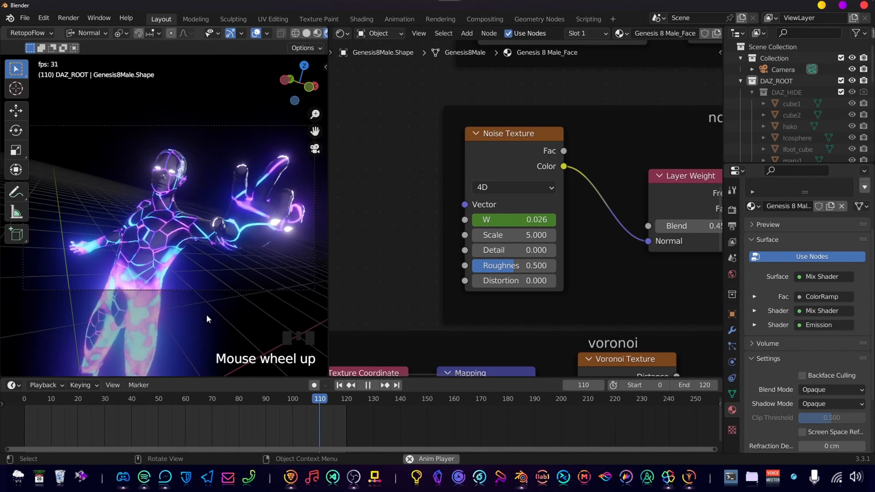
pyautogui.scroll(1, 223, 323)
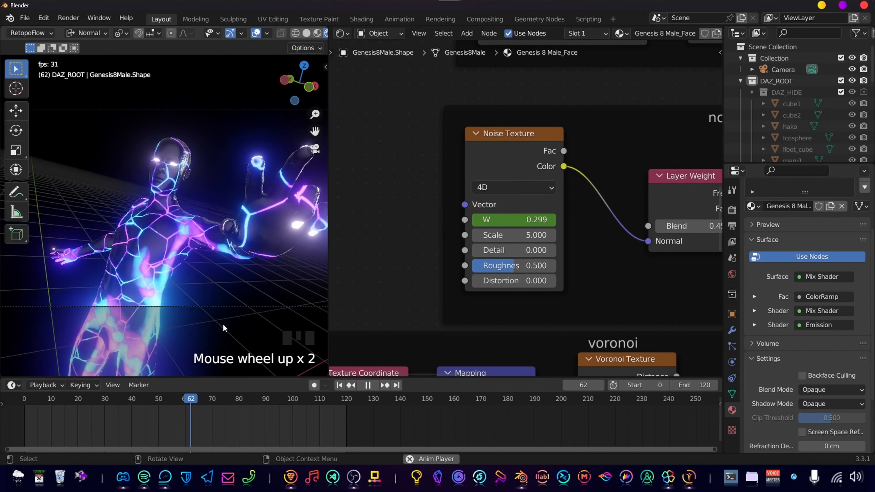
pyautogui.scroll(-4, 217, 315)
pyautogui.press('space')
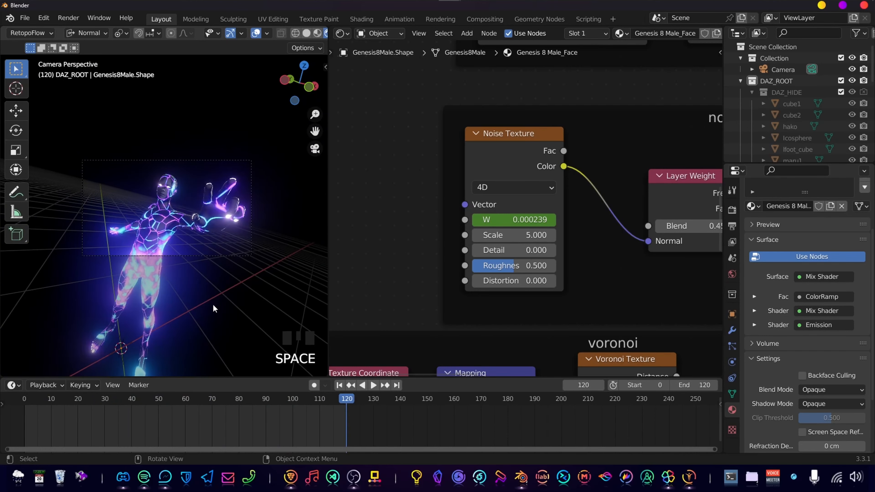
pyautogui.scroll(-4, 353, 229)
pyautogui.moveTo(326, 192); pyautogui.dragTo(708, 192)
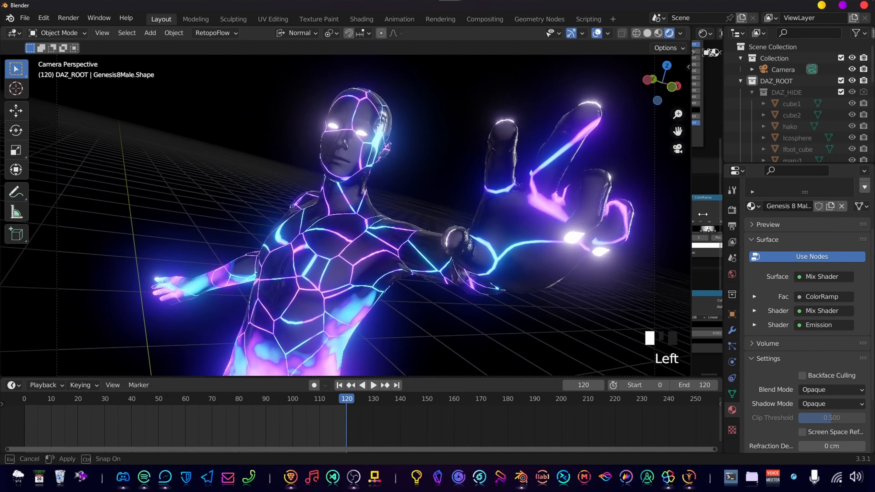
pyautogui.scroll(-5, 358, 275)
# Add a point light and move it straight up along Z to just above the figure's head
pyautogui.moveTo(344, 272); pyautogui.dragTo(320, 258, button='middle')
pyautogui.scroll(-5, 358, 281)
pyautogui.hotkey('shift', 'a')
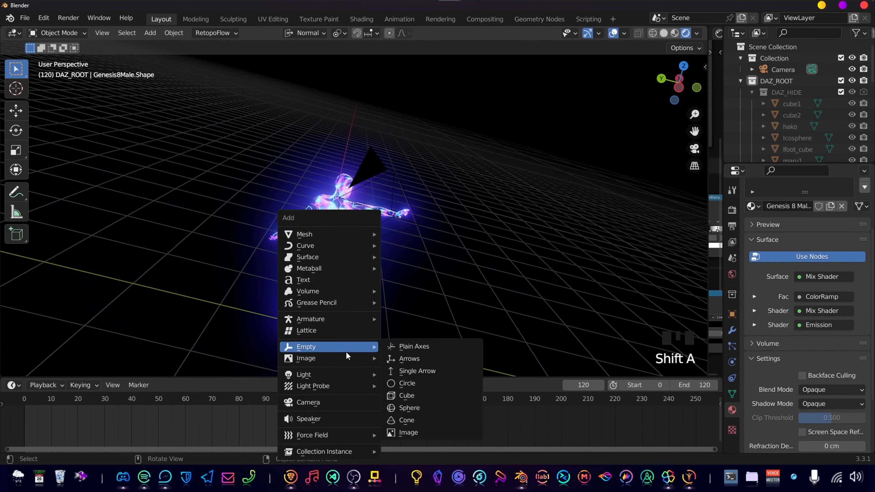
pyautogui.moveTo(345, 377)
pyautogui.click(431, 375)
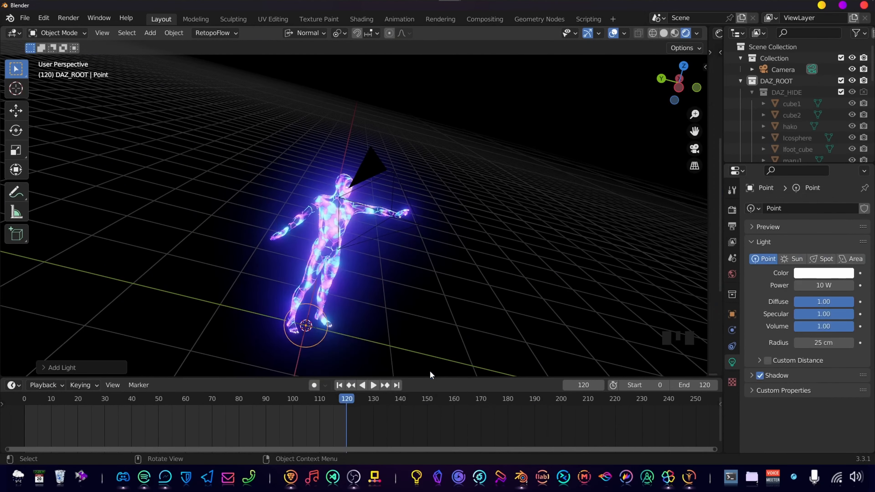
pyautogui.press('g')
pyautogui.press('z')
pyautogui.click(461, 140)
# Open the point light's Radius for editing
pyautogui.press('s')
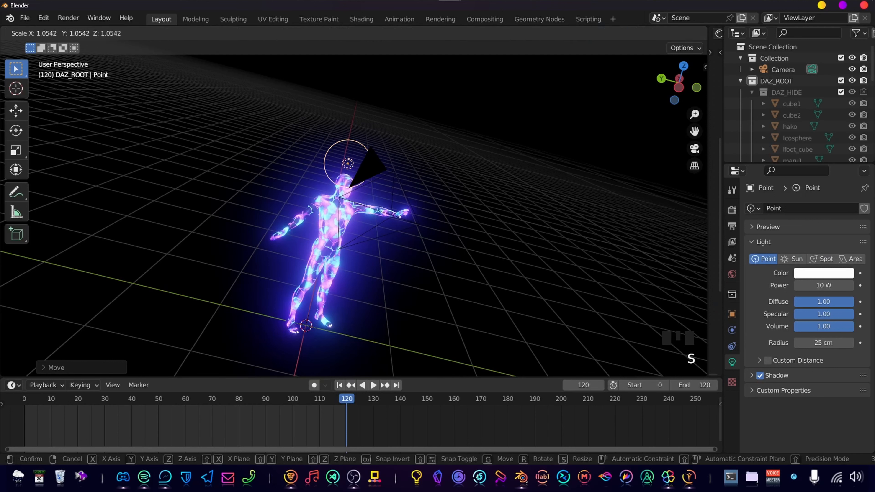
pyautogui.press('Escape')
pyautogui.click(824, 343)
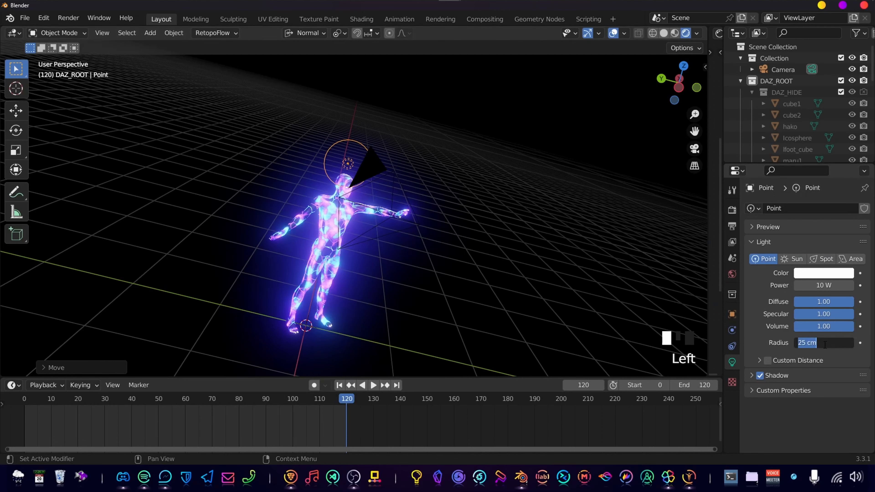
# Set the point light's radius to 100 cm and its colour to purple, hue 0.723 and saturation 0.822
pyautogui.write('100')
pyautogui.press('Return')
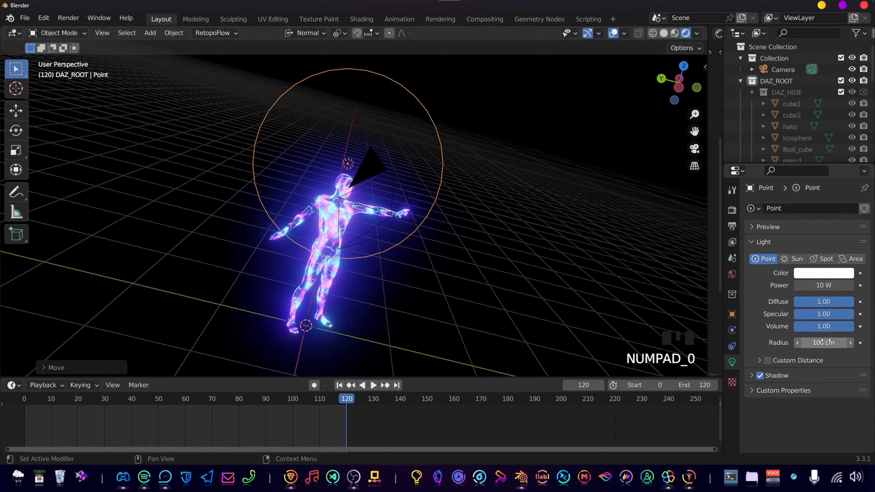
pyautogui.click(824, 276)
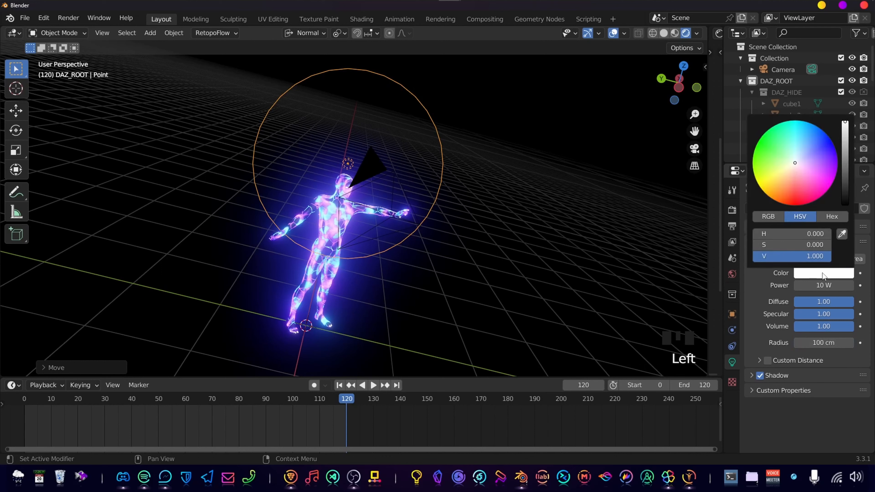
pyautogui.click(811, 274)
pyautogui.click(813, 158)
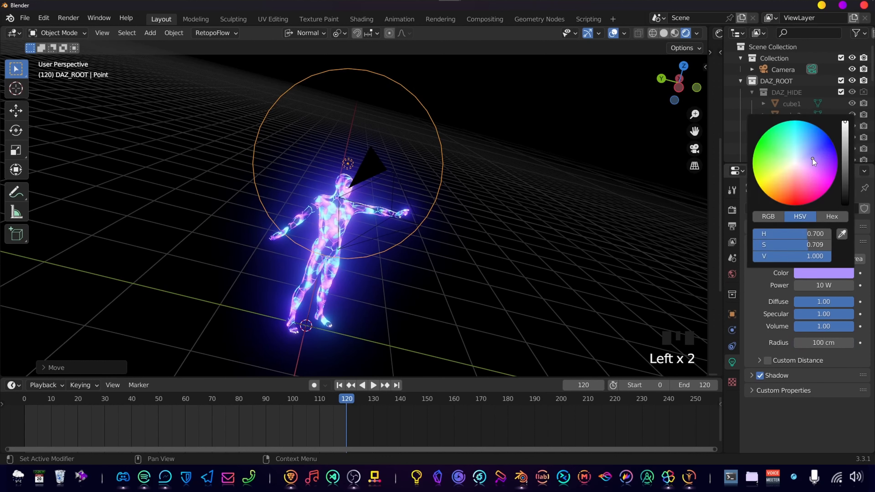
pyautogui.click(817, 164)
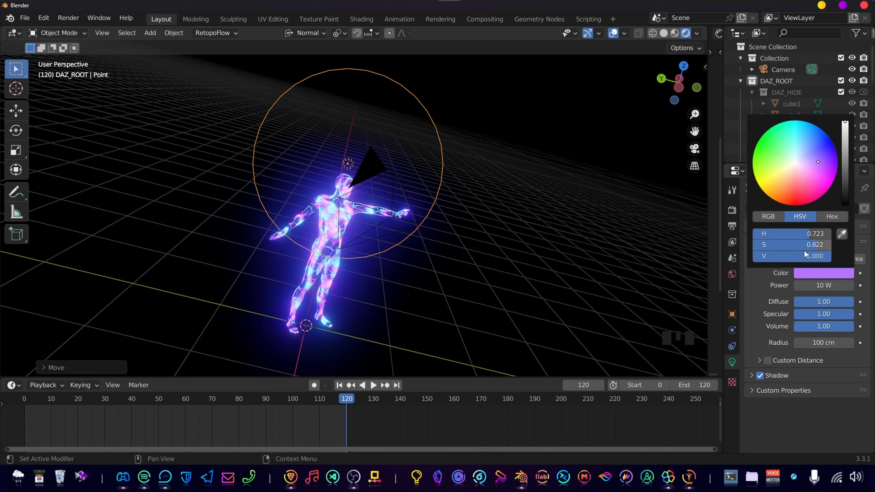
# Set the point light's power to 2500 W and view the figure through the camera
pyautogui.click(817, 285)
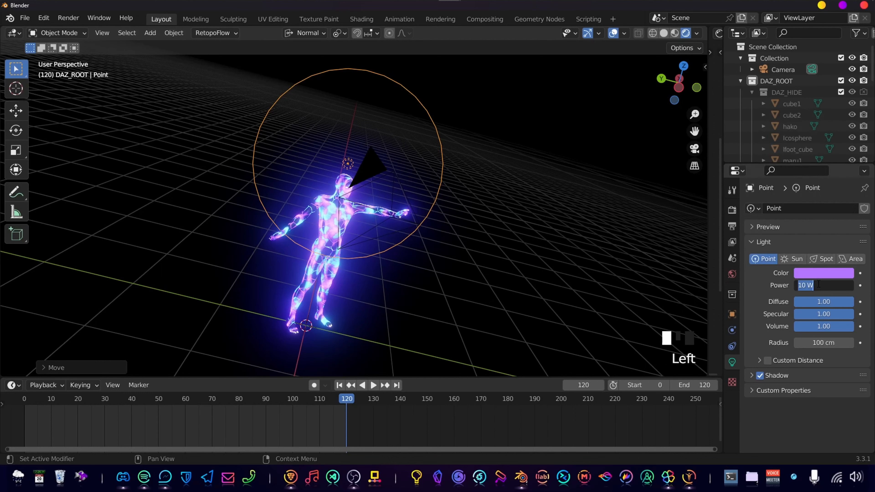
pyautogui.write('2500')
pyautogui.press('Return')
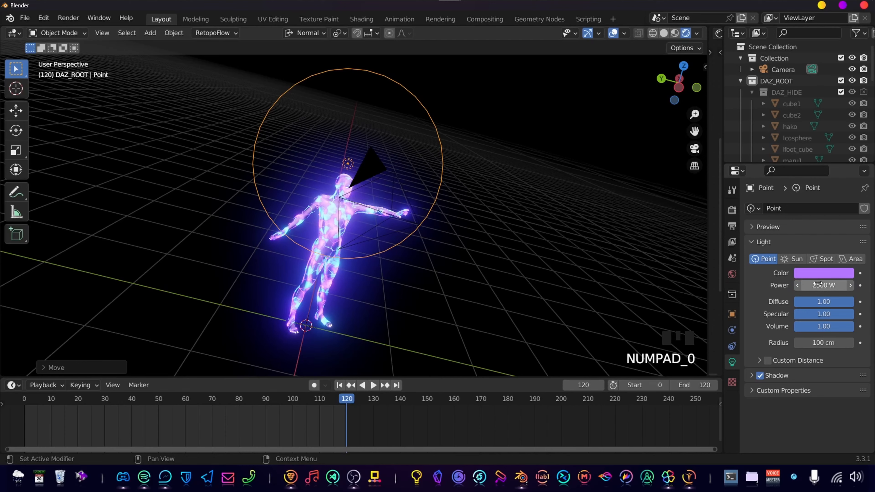
pyautogui.moveTo(419, 280); pyautogui.dragTo(359, 236, button='middle')
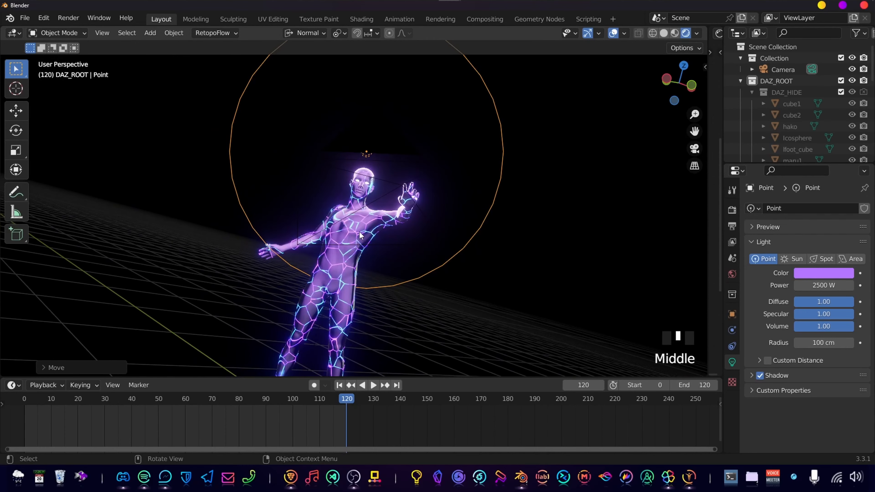
pyautogui.press('KP_0')
pyautogui.scroll(7, 360, 233)
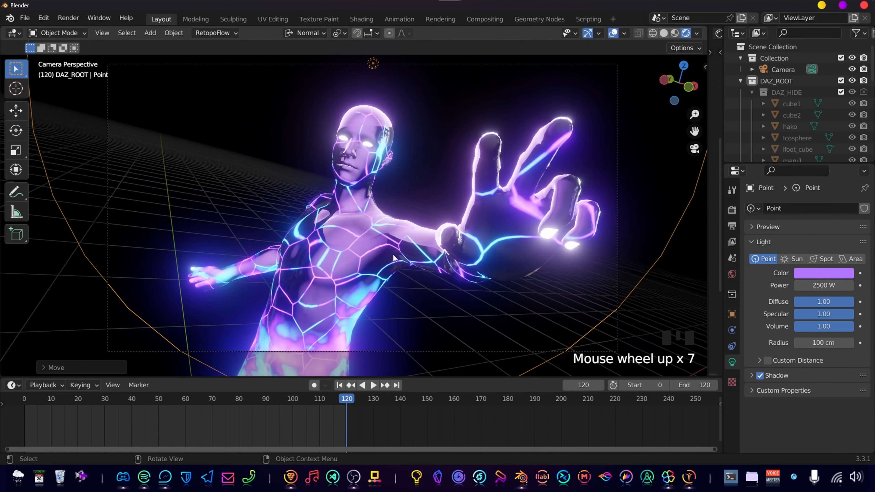
# Reposition the point light above the figure's head along its Z axis, judging the lighting from the camera view
pyautogui.press('g')
pyautogui.press('z')
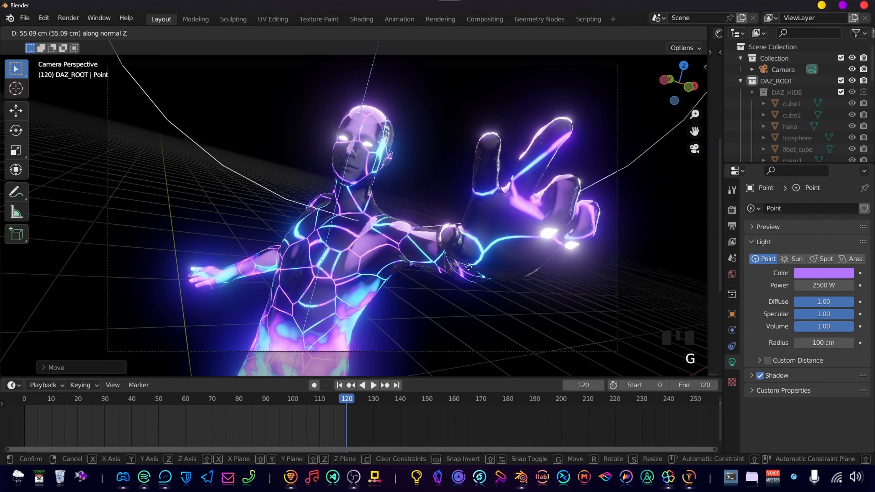
pyautogui.click(422, 162)
pyautogui.moveTo(422, 161); pyautogui.dragTo(412, 100, button='middle')
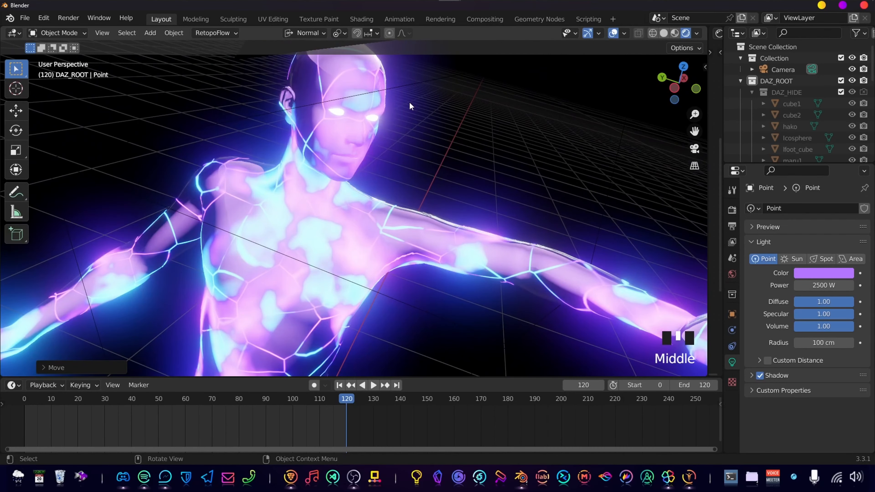
pyautogui.press('KP_0')
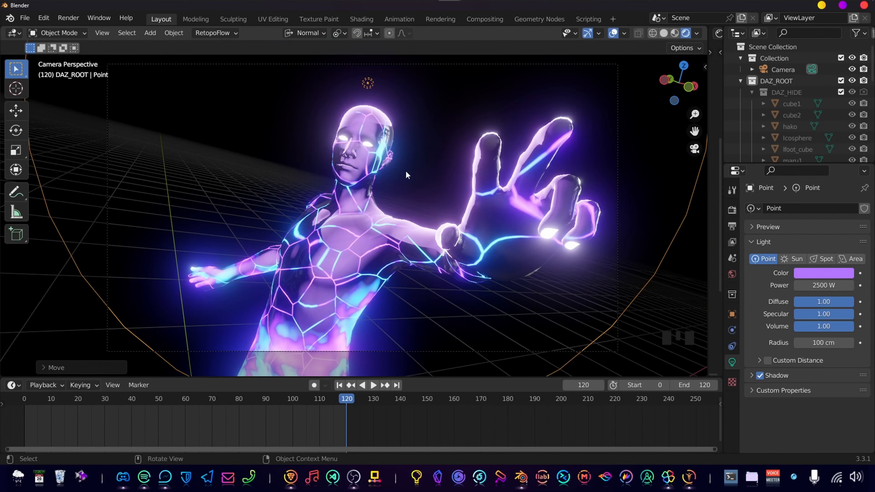
# Duplicate the overhead point light and place the copy some distance behind the figure
pyautogui.hotkey('shift', 'd')
pyautogui.rightClick(390, 166)
pyautogui.scroll(-4, 390, 166)
pyautogui.moveTo(390, 165); pyautogui.dragTo(273, 215, button='middle')
pyautogui.scroll(-6, 306, 186)
pyautogui.press('g')
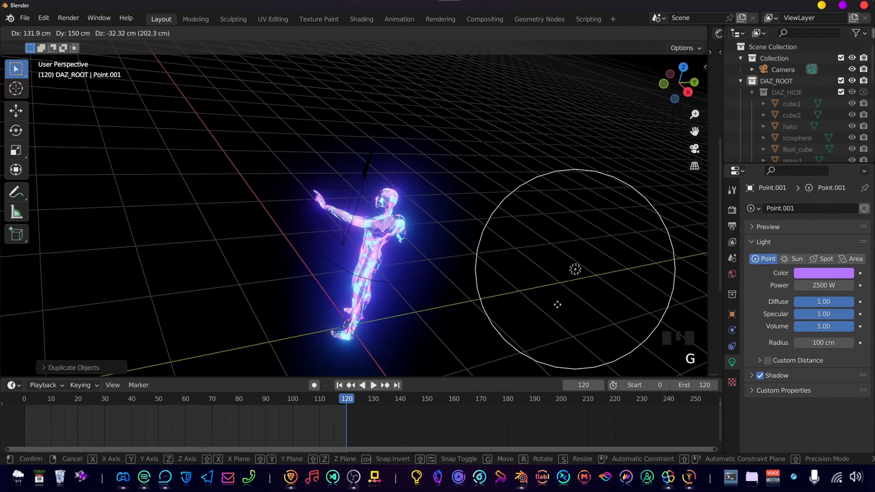
pyautogui.click(577, 308)
# Set the duplicated point light's power to 1000 W and its colour to a more saturated blue-violet
pyautogui.click(834, 287)
pyautogui.write('1000')
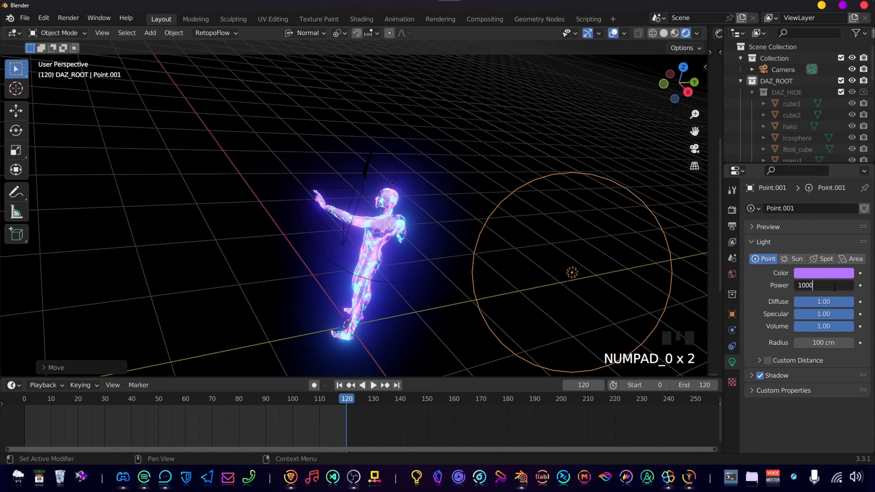
pyautogui.press('Return')
pyautogui.click(827, 273)
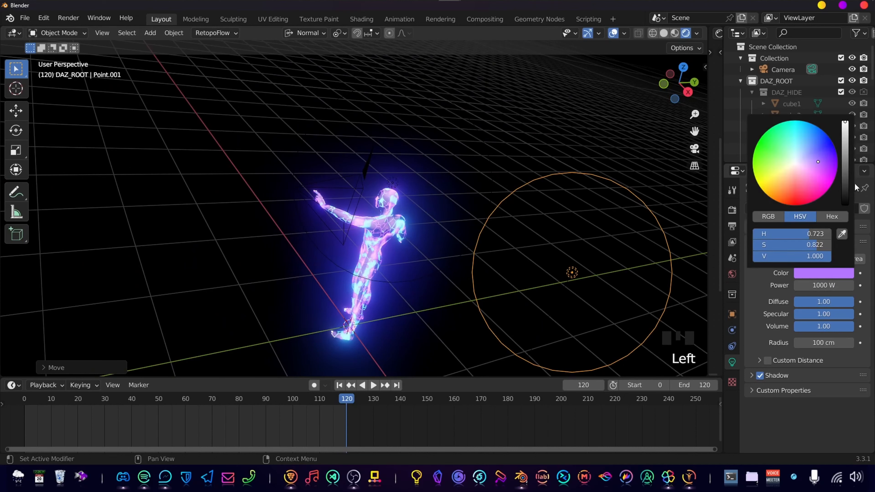
pyautogui.moveTo(834, 161); pyautogui.dragTo(836, 158)
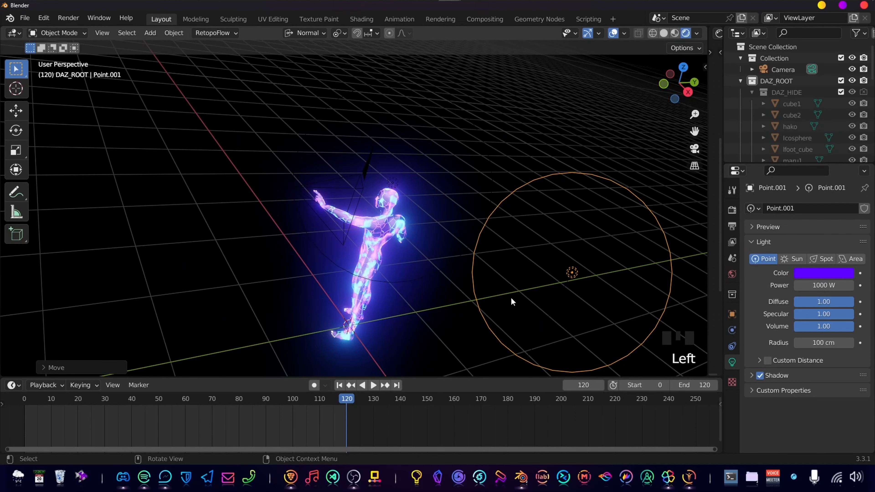
pyautogui.click(808, 275)
pyautogui.moveTo(499, 345); pyautogui.dragTo(326, 296, button='middle')
# Add an area light at the figure's feet and rotate it 90° about the X axis
pyautogui.hotkey('shift', 'a')
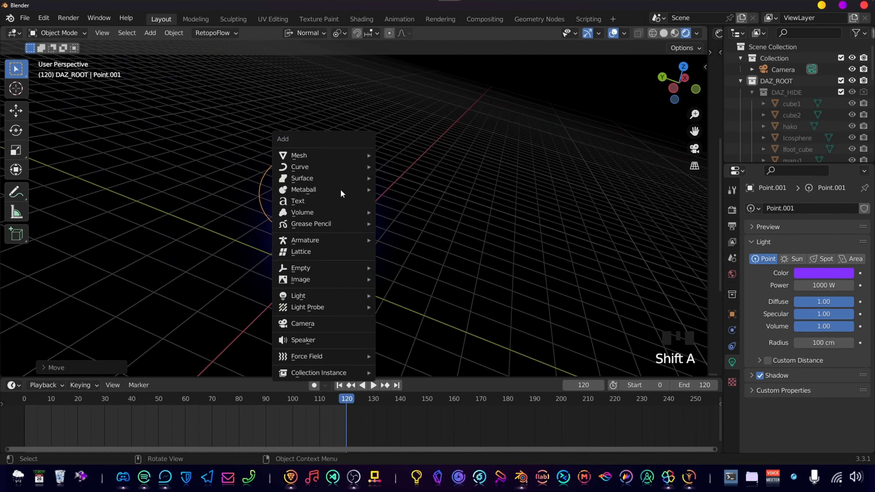
pyautogui.moveTo(325, 295)
pyautogui.click(424, 331)
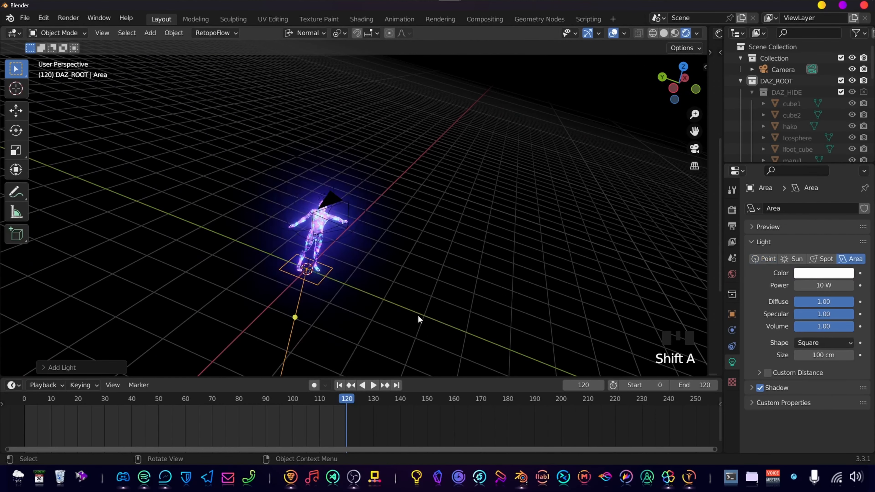
pyautogui.moveTo(417, 314); pyautogui.dragTo(427, 265, button='middle')
pyautogui.press('r')
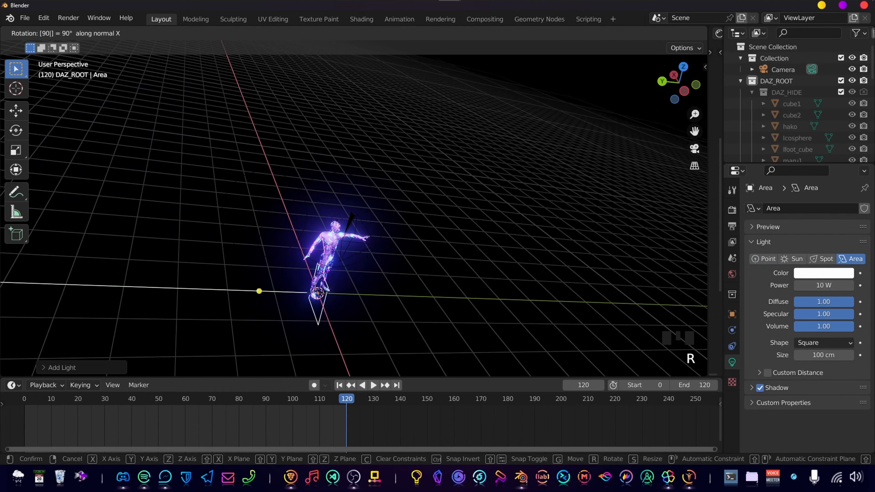
pyautogui.click(429, 275)
pyautogui.press('r')
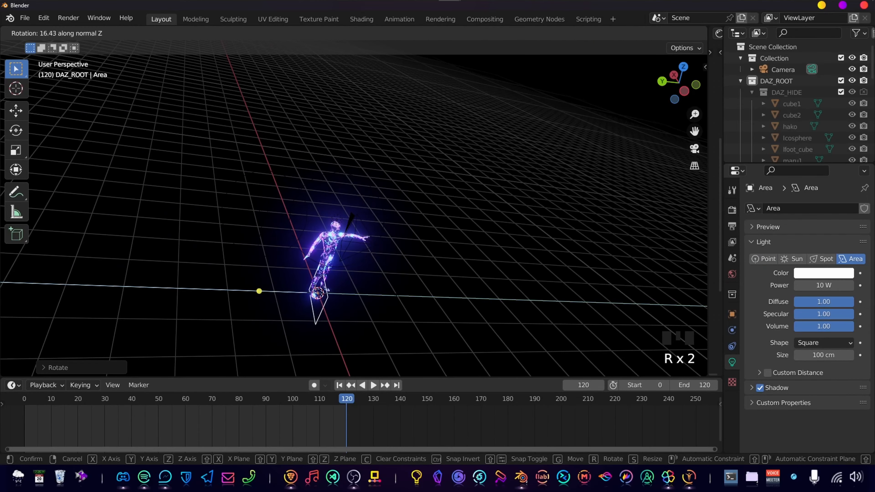
pyautogui.click(411, 308)
pyautogui.press('r')
pyautogui.click(396, 241)
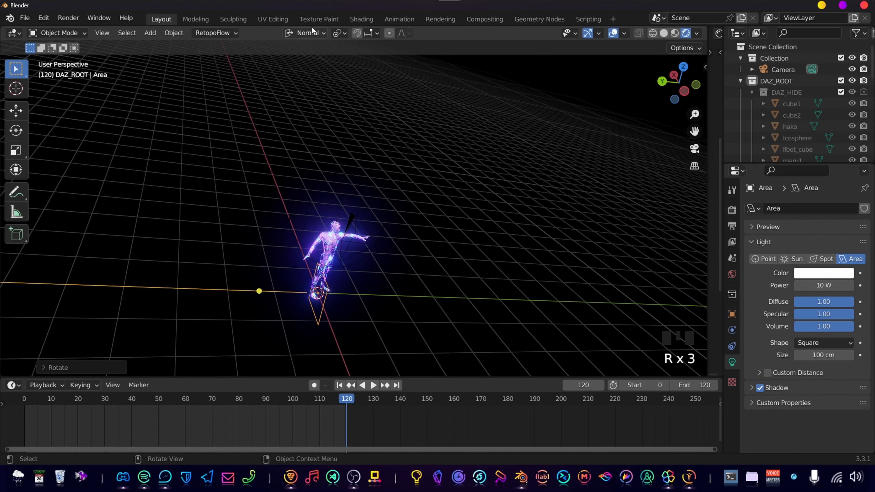
# Set the transform orientation to Global and turn the area light about the Z axis
pyautogui.click(307, 33)
pyautogui.click(271, 69)
pyautogui.press('r')
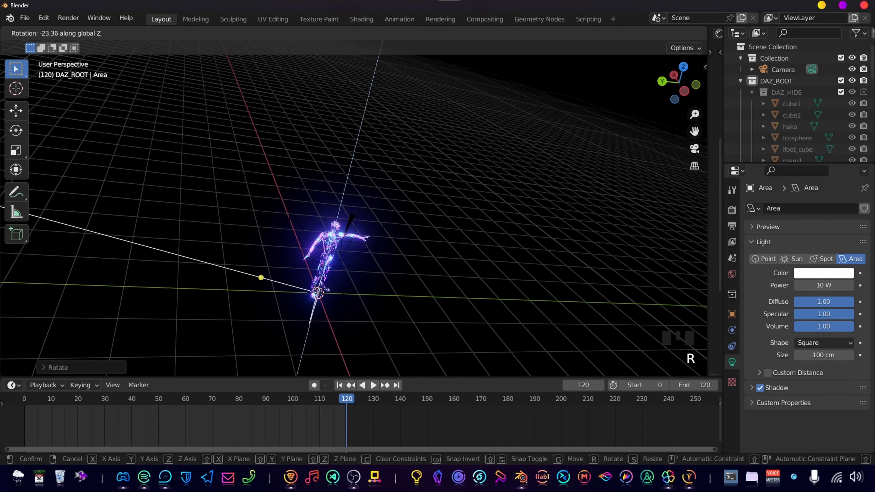
pyautogui.click(338, 303)
# Move the area light in front of the figure, raised above the outstretched hand and aimed at the body
pyautogui.press('g')
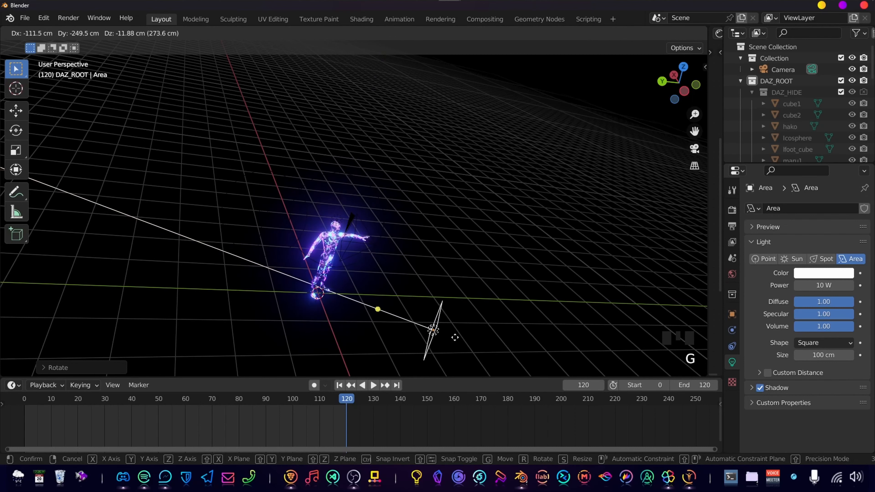
pyautogui.click(454, 336)
pyautogui.press('g')
pyautogui.click(480, 297)
pyautogui.moveTo(480, 296); pyautogui.dragTo(300, 193, button='middle')
pyautogui.press('g')
pyautogui.click(444, 269)
pyautogui.press('g')
pyautogui.click(302, 171)
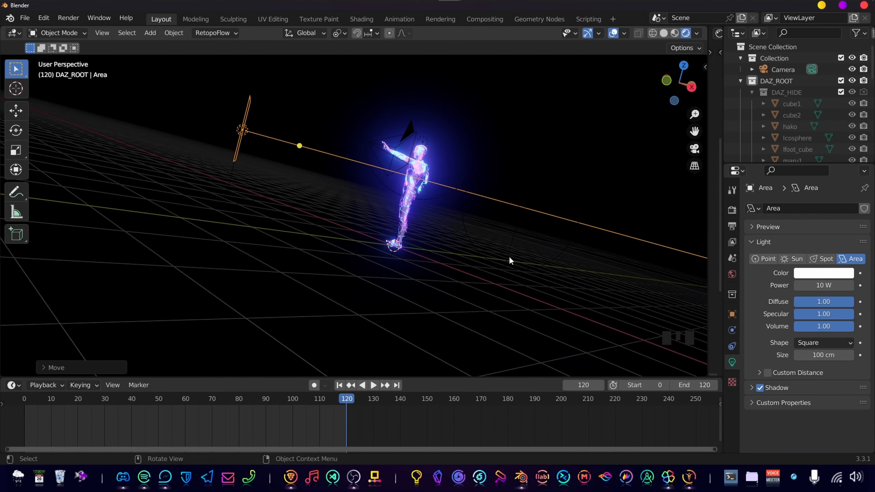
# Set the area light's power to 500 W and its colour to pale lavender, hue 0.677 and saturation 0.369
pyautogui.click(832, 283)
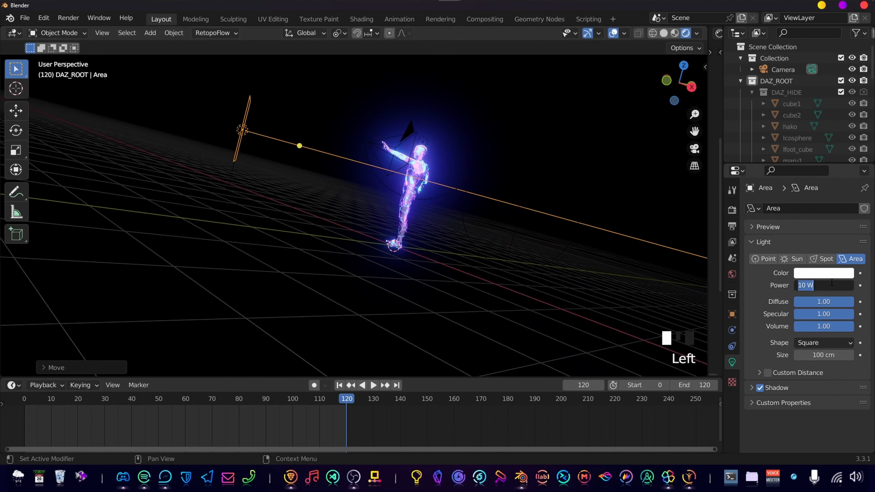
pyautogui.write('500')
pyautogui.press('Return')
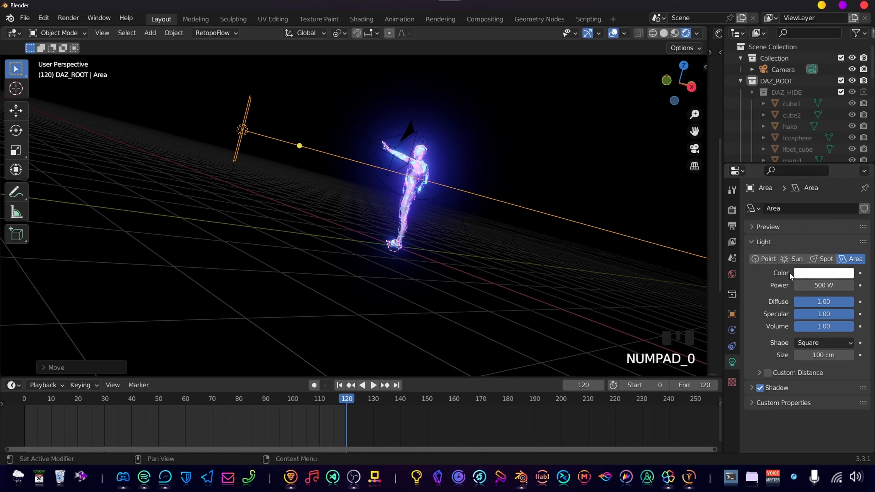
pyautogui.click(821, 278)
pyautogui.moveTo(806, 164); pyautogui.dragTo(802, 159)
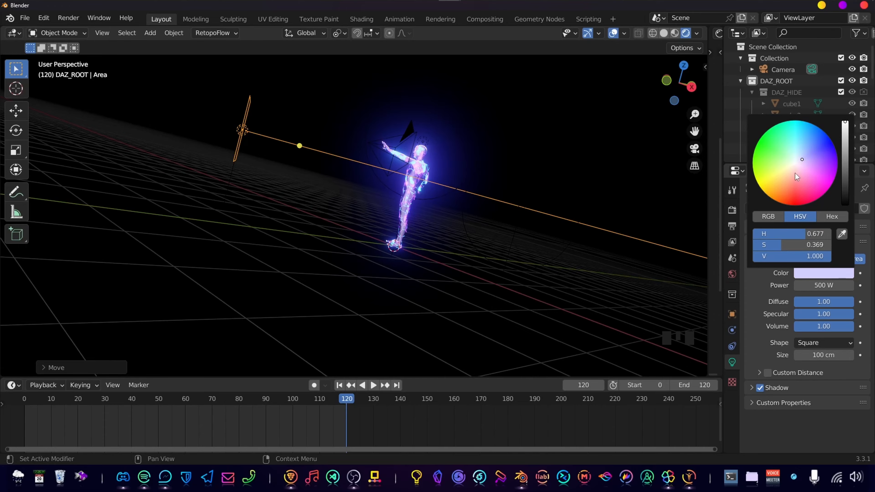
# Examine the lighting on the figure and the placement of the lights from the camera and from several angles
pyautogui.press('KP_0')
pyautogui.scroll(3, 489, 271)
pyautogui.moveTo(487, 269); pyautogui.dragTo(390, 234, button='middle')
pyautogui.scroll(-5, 351, 247)
pyautogui.scroll(-5, 375, 224)
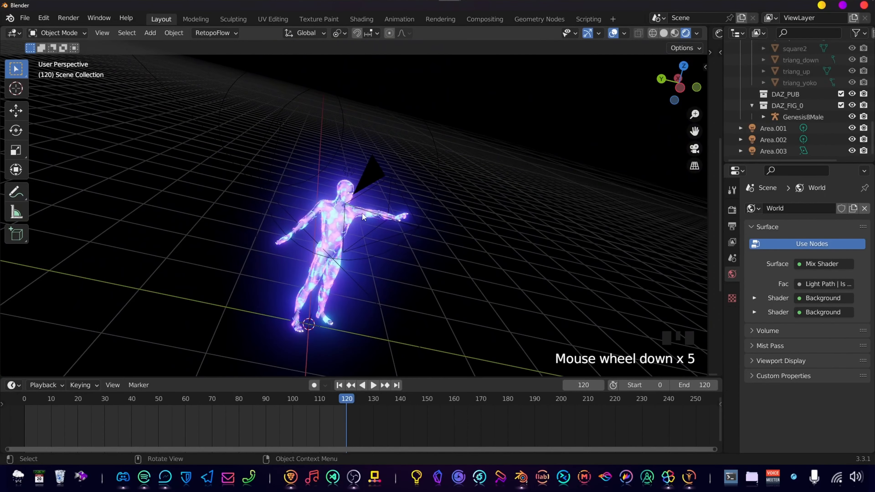
pyautogui.click(348, 138)
pyautogui.click(440, 163)
pyautogui.scroll(-3, 404, 203)
pyautogui.moveTo(404, 203); pyautogui.dragTo(459, 215, button='middle')
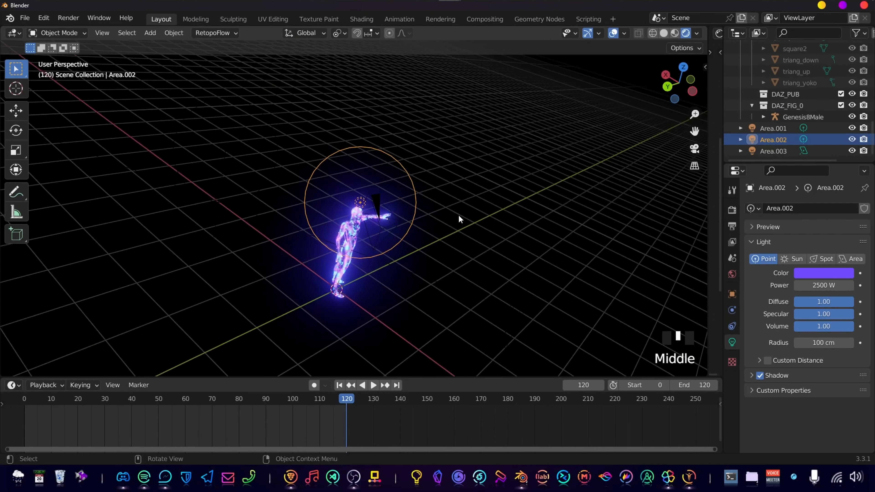
pyautogui.click(247, 176)
pyautogui.moveTo(520, 131); pyautogui.dragTo(460, 203, button='middle')
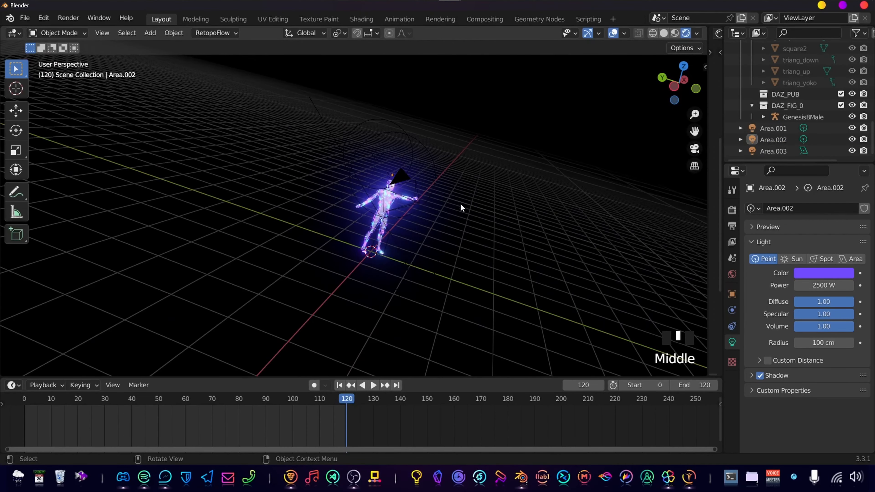
pyautogui.scroll(-2, 460, 203)
pyautogui.keyDown('shift'); pyautogui.moveTo(544, 150); pyautogui.dragTo(588, 152, button='middle'); pyautogui.keyUp('shift')
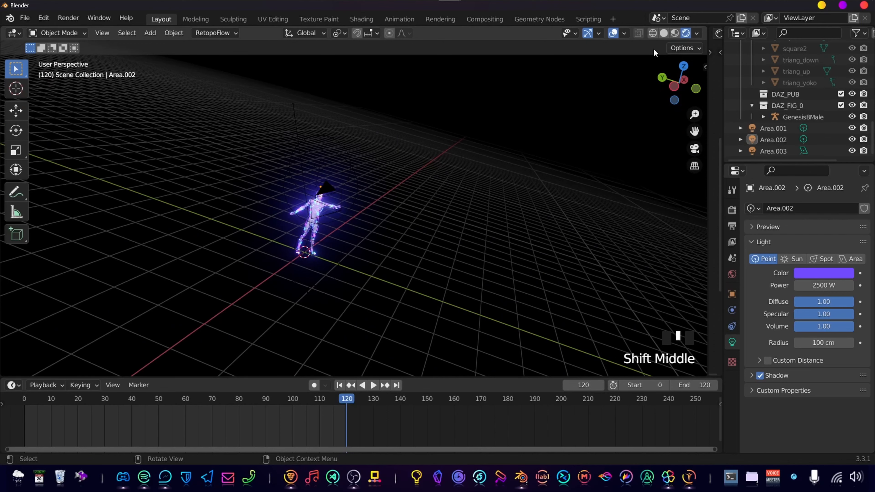
# Switch the viewport to solid shading, check the light arrangement and return to the camera view
pyautogui.click(664, 32)
pyautogui.moveTo(427, 166)
pyautogui.mouseDown(button='middle')
pyautogui.moveTo(434, 199)
pyautogui.moveTo(389, 324)
pyautogui.moveTo(508, 305)
pyautogui.moveTo(386, 217)
pyautogui.mouseUp(button='middle')
pyautogui.scroll(2, 388, 333)
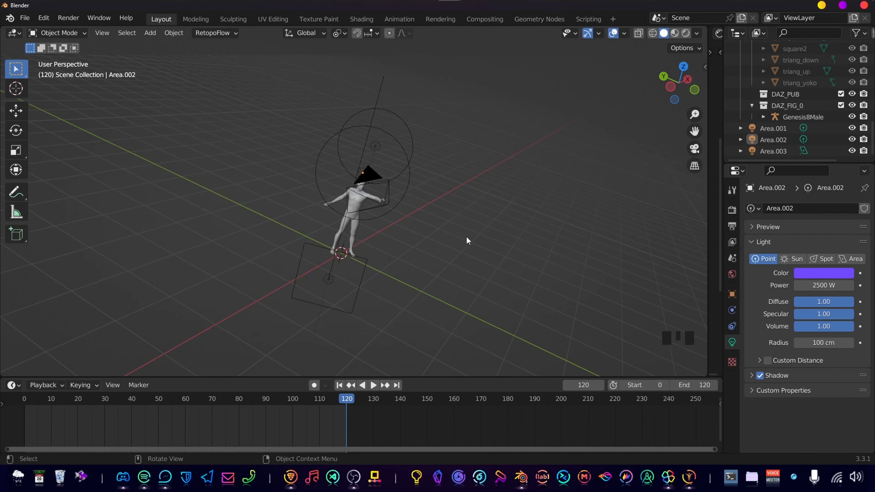
pyautogui.moveTo(467, 237); pyautogui.dragTo(402, 211, button='middle')
pyautogui.press('KP_0')
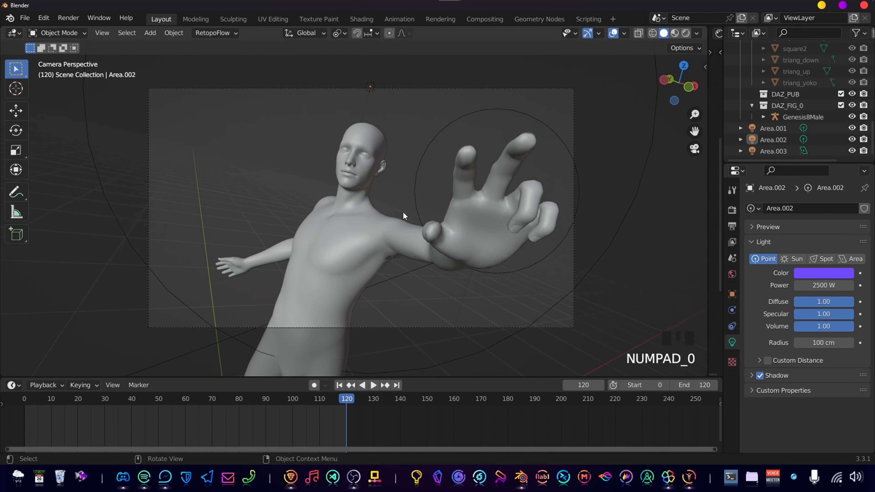
# Add a mesh plane to the scene
pyautogui.hotkey('shift', 'a')
pyautogui.hotkey('shift', 'a')
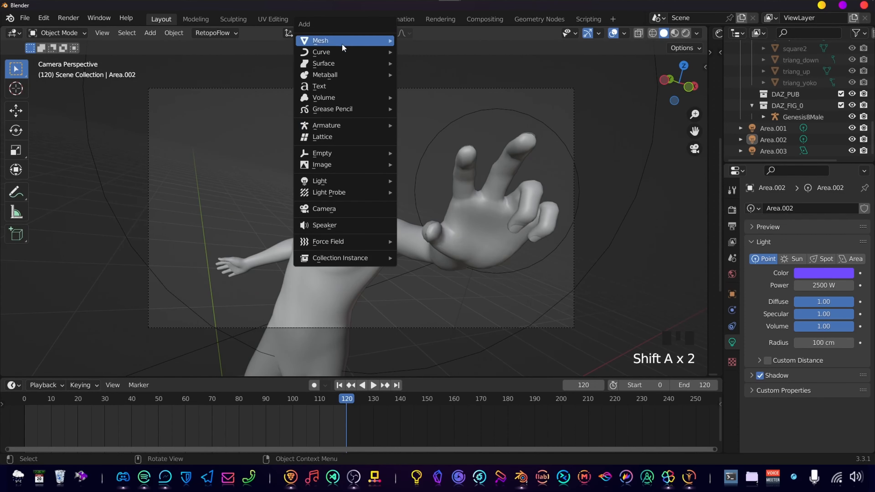
pyautogui.moveTo(342, 43)
pyautogui.click(422, 42)
# Move the new plane behind the figure and rotate it upright
pyautogui.moveTo(413, 138); pyautogui.dragTo(473, 253, button='middle')
pyautogui.scroll(-5, 412, 250)
pyautogui.press('g')
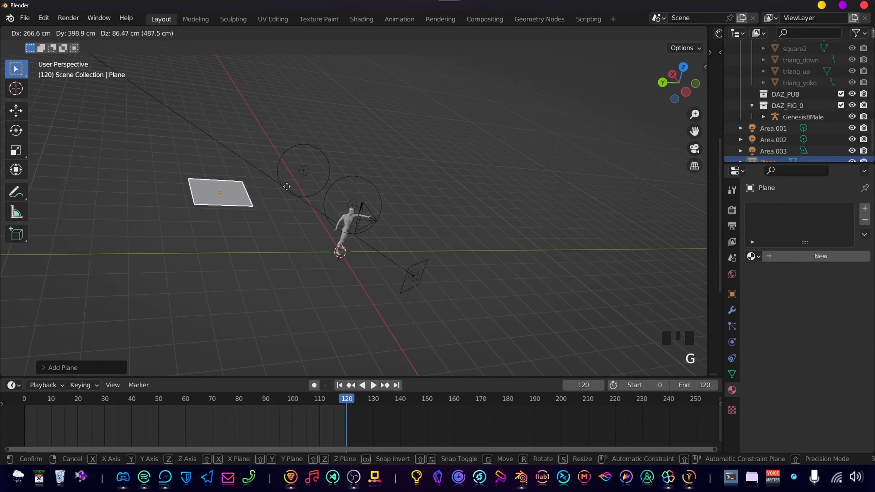
pyautogui.press('r')
pyautogui.click(243, 248)
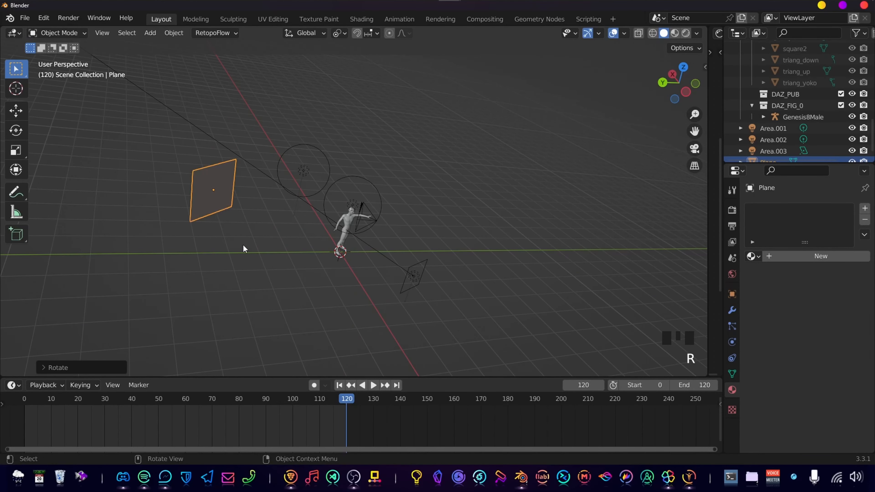
# Scale the plane up about five times and rotate it to line up with the camera frame
pyautogui.press('KP_0')
pyautogui.press('s')
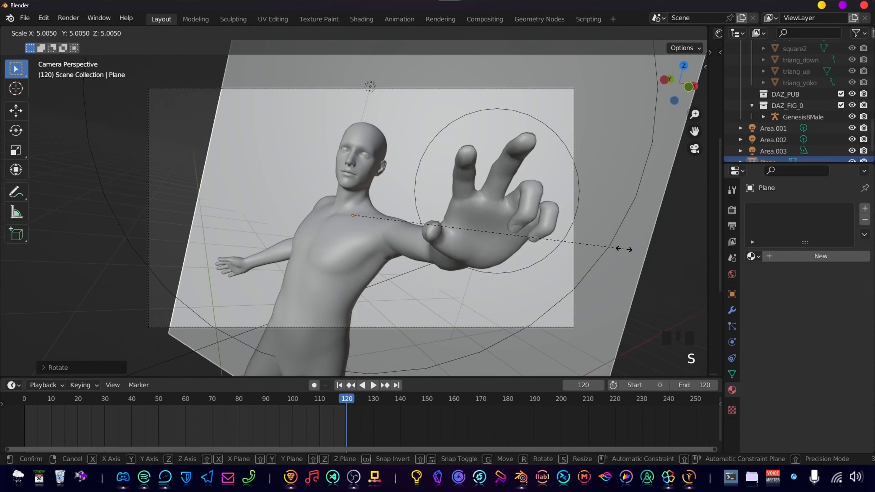
pyautogui.click(623, 249)
pyautogui.scroll(-4, 511, 239)
pyautogui.press('r')
pyautogui.click(474, 237)
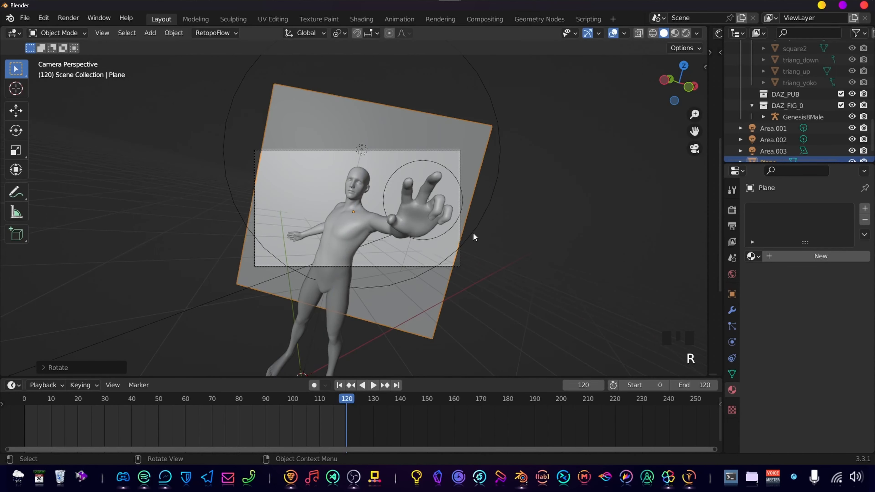
pyautogui.press('r')
pyautogui.click(476, 207)
# Move the plane farther back behind the figure and return to the camera view
pyautogui.moveTo(374, 248); pyautogui.dragTo(335, 271, button='middle')
pyautogui.scroll(-15, 431, 268)
pyautogui.press('g')
pyautogui.click(326, 267)
pyautogui.press('r')
pyautogui.press('z')
pyautogui.rightClick(325, 273)
pyautogui.press('KP_0')
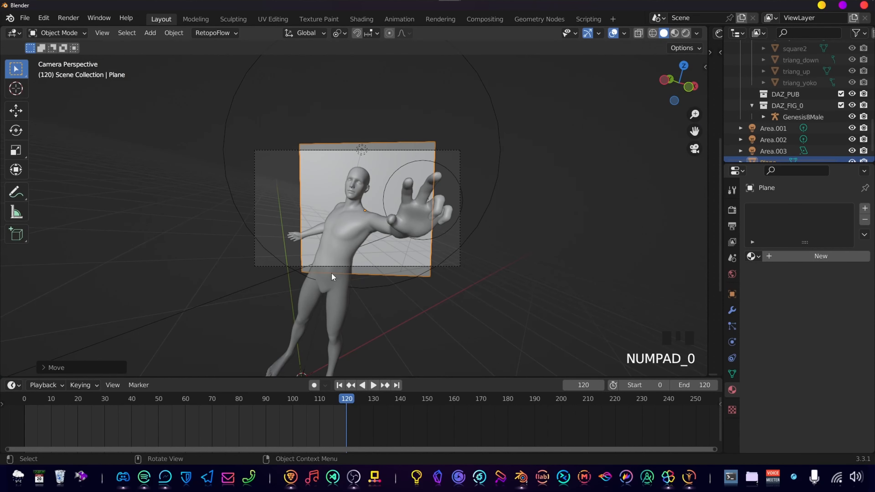
# Enlarge the plane and reposition it so that it fills the whole camera frame behind the figure
pyautogui.scroll(-2, 348, 277)
pyautogui.scroll(6, 399, 282)
pyautogui.press('s')
pyautogui.click(499, 284)
pyautogui.press('g')
pyautogui.click(467, 284)
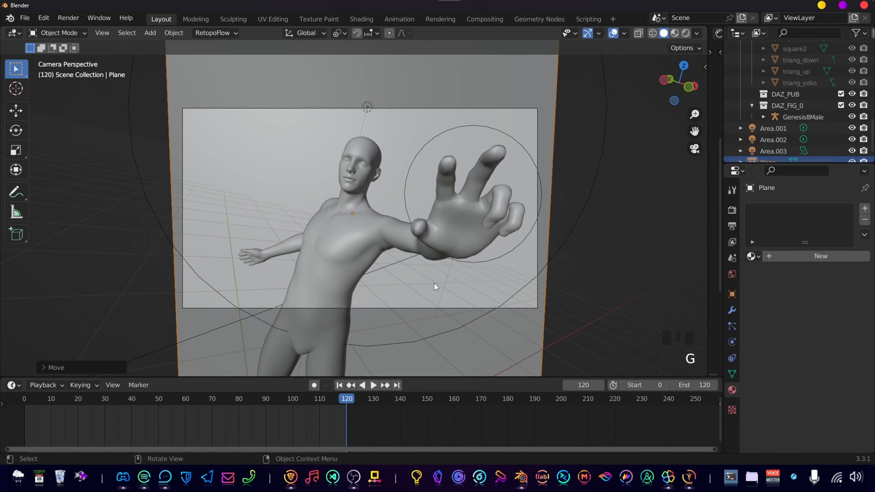
# Widen the shader editor beside the viewport and create a new material for the plane
pyautogui.moveTo(708, 104); pyautogui.dragTo(330, 137)
pyautogui.click(610, 34)
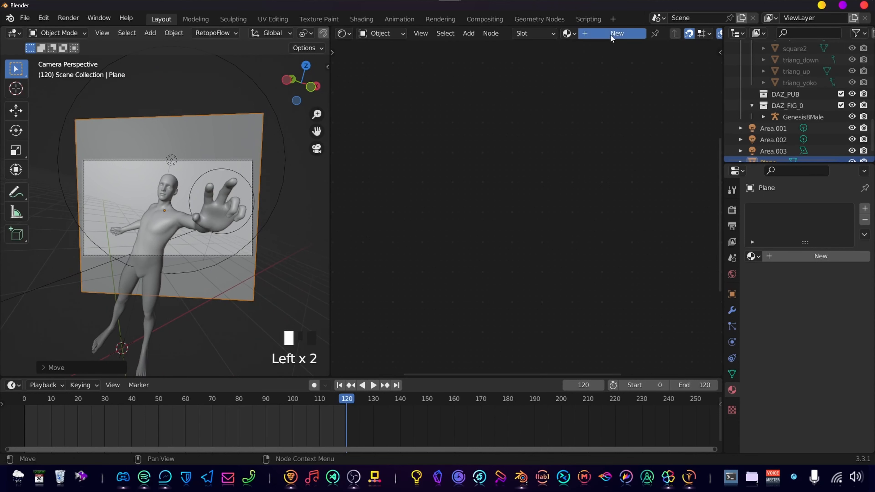
pyautogui.scroll(-1, 472, 191)
pyautogui.moveTo(472, 192); pyautogui.dragTo(505, 252, button='middle')
pyautogui.scroll(5, 544, 168)
pyautogui.moveTo(496, 154); pyautogui.dragTo(478, 189, button='middle')
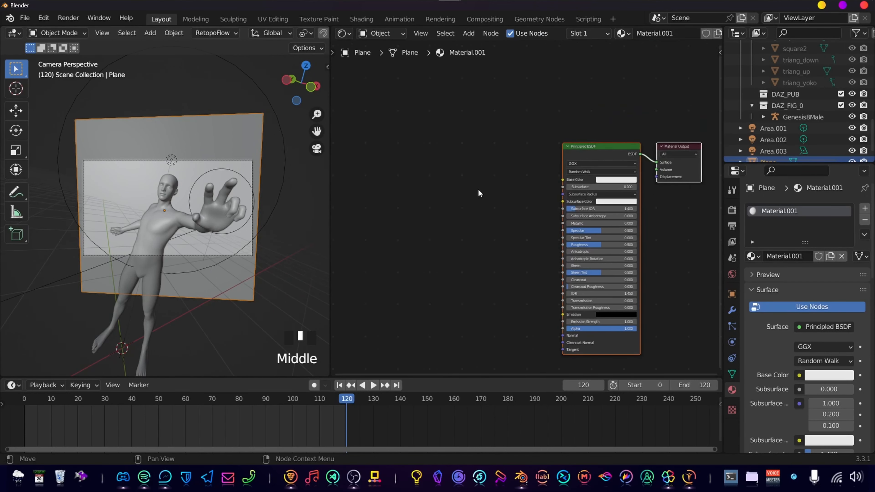
# Add an Image Texture node with the 000012.846342c0 postprocessed image and connect its Color to the Principled BSDF's Base Color
pyautogui.hotkey('shift', 'a')
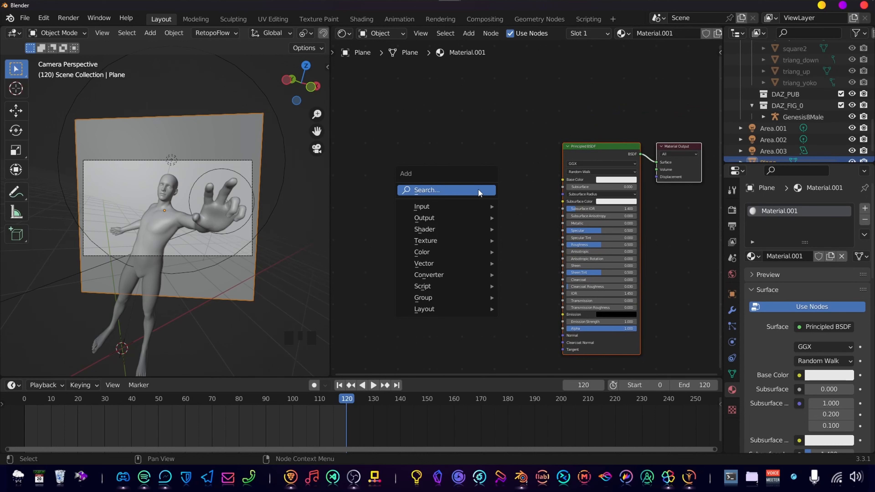
pyautogui.click(479, 191)
pyautogui.write('ima')
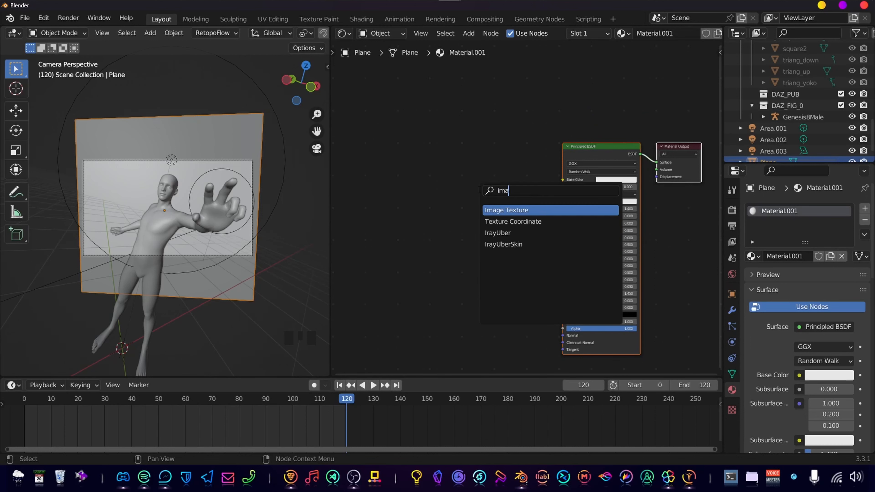
pyautogui.press('Return')
pyautogui.click(458, 183)
pyautogui.scroll(5, 458, 183)
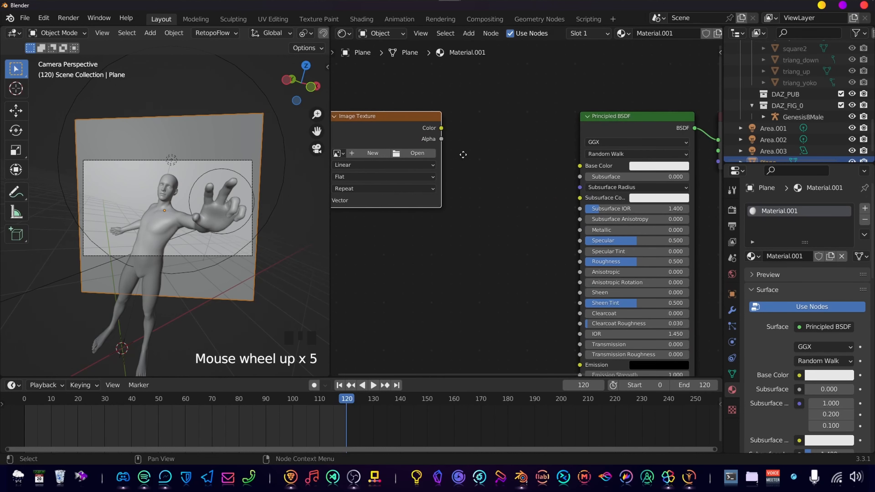
pyautogui.moveTo(463, 154); pyautogui.dragTo(478, 152, button='middle')
pyautogui.moveTo(479, 140); pyautogui.dragTo(622, 181)
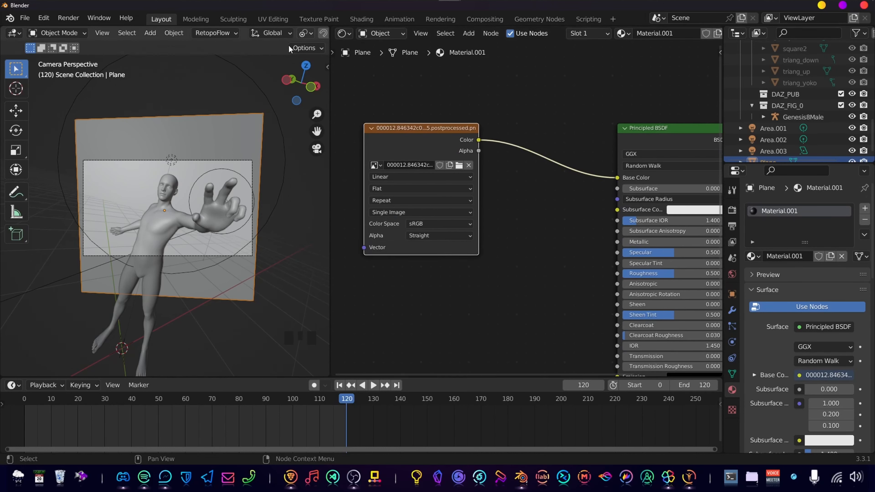
# Switch the viewport to rendered shading to preview the textured background plane behind the figure
pyautogui.press('z')
pyautogui.click(236, 237)
pyautogui.scroll(3, 243, 258)
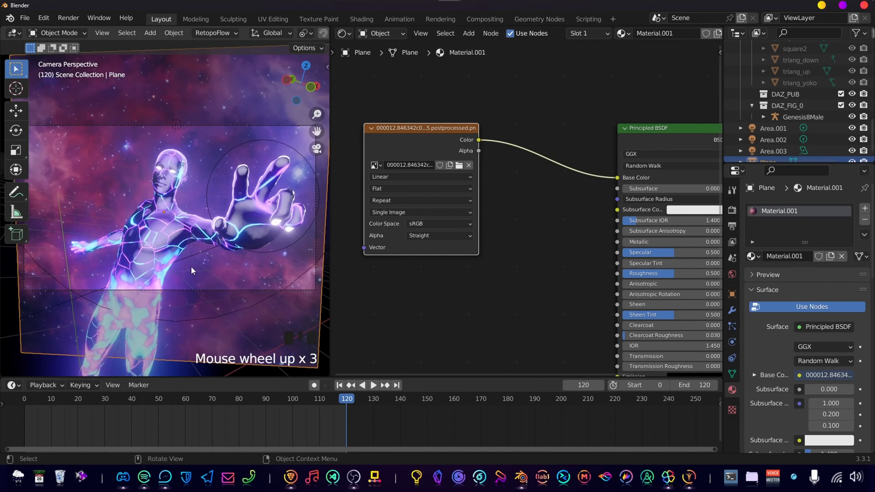
pyautogui.scroll(-1, 201, 266)
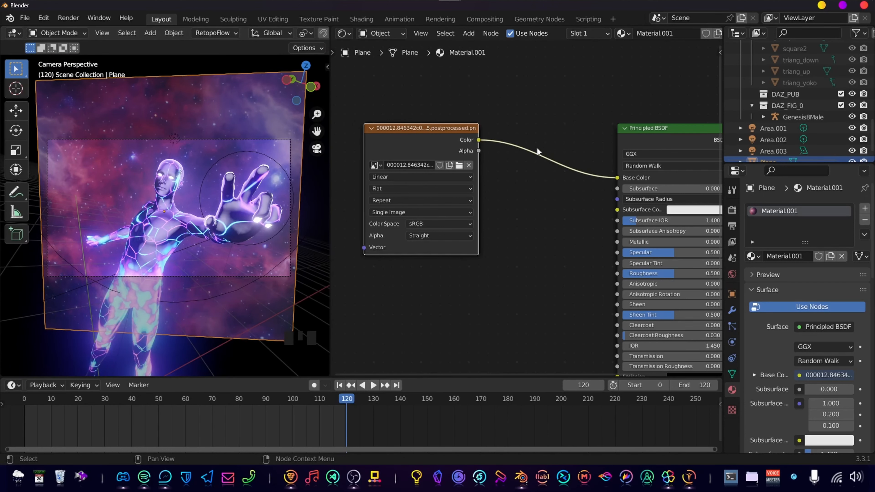
# Insert a Hue Saturation Value node between the image texture's Color and the Principled BSDF's Base Color
pyautogui.hotkey('shift', 'a')
pyautogui.click(540, 174)
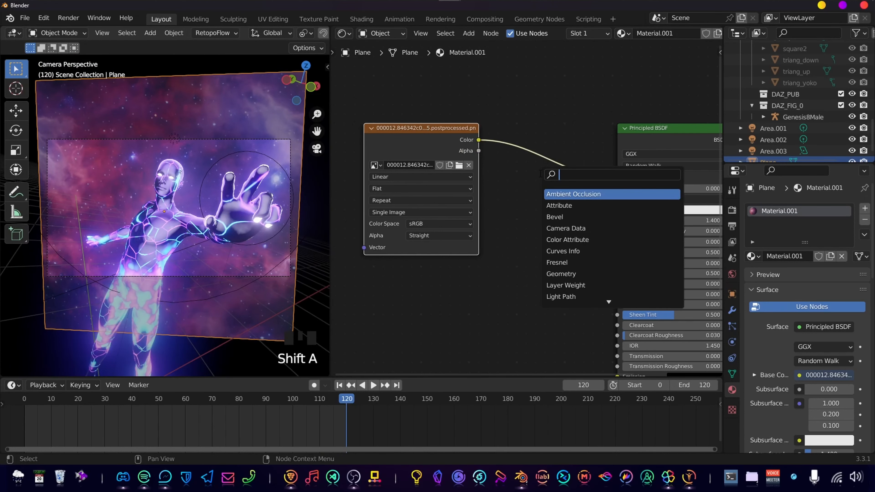
pyautogui.write('hue')
pyautogui.press('Return')
pyautogui.click(492, 125)
pyautogui.scroll(5, 559, 196)
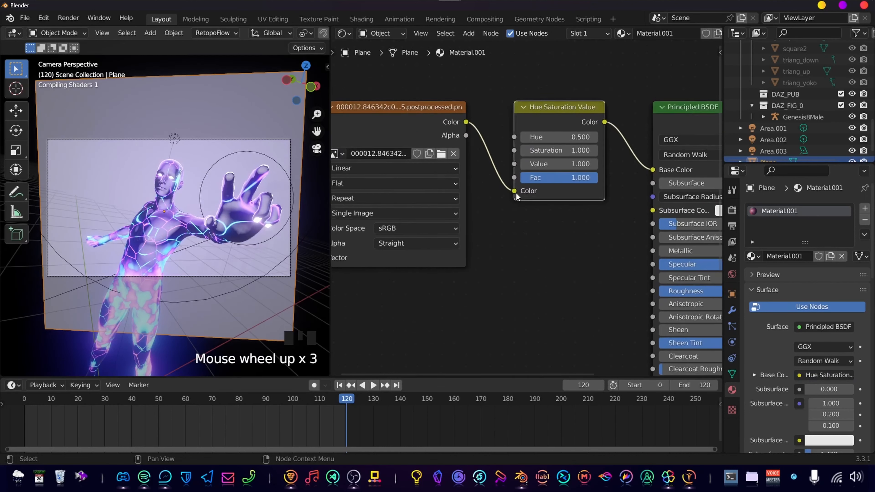
# Set the Hue of the Hue Saturation Value node to 0.3
pyautogui.moveTo(558, 197); pyautogui.dragTo(571, 221, button='middle')
pyautogui.click(581, 142)
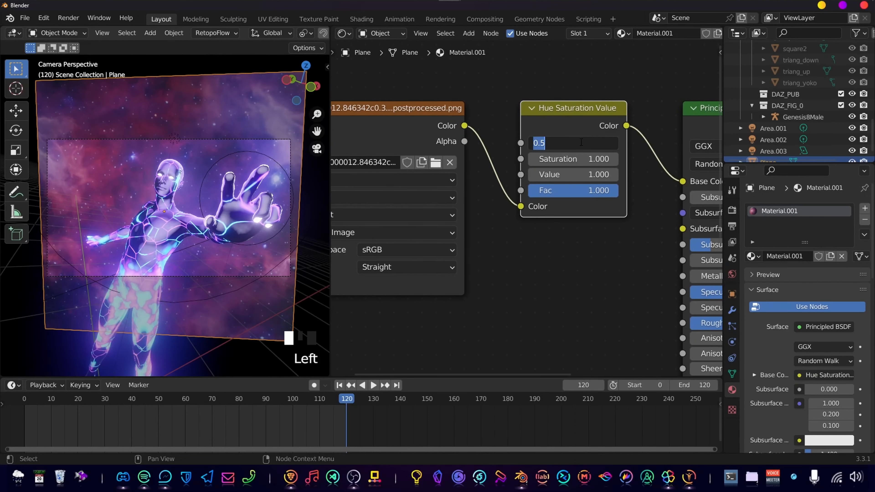
pyautogui.write('0.3')
pyautogui.press('Return')
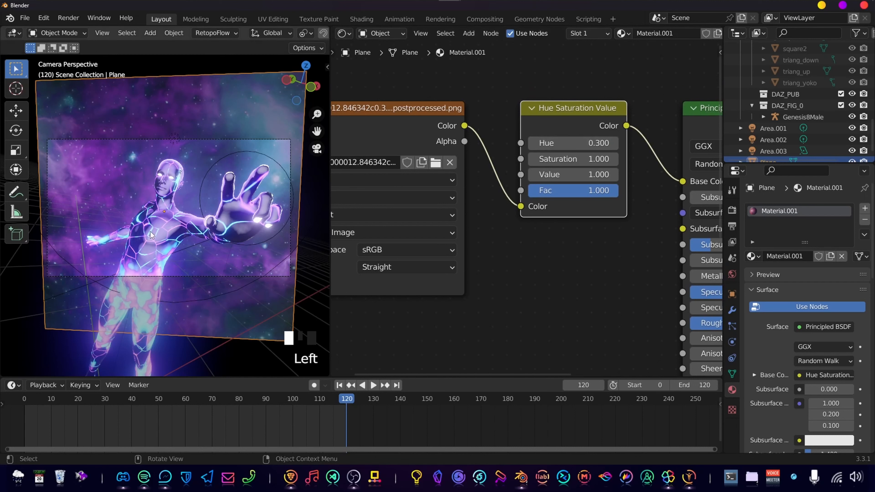
# Add Texture Coordinate and Mapping nodes feeding the image texture's Vector and shift them upward in the node layout
pyautogui.scroll(-4, 499, 263)
pyautogui.moveTo(493, 265); pyautogui.dragTo(566, 237, button='middle')
pyautogui.hotkey('shift', 'a')
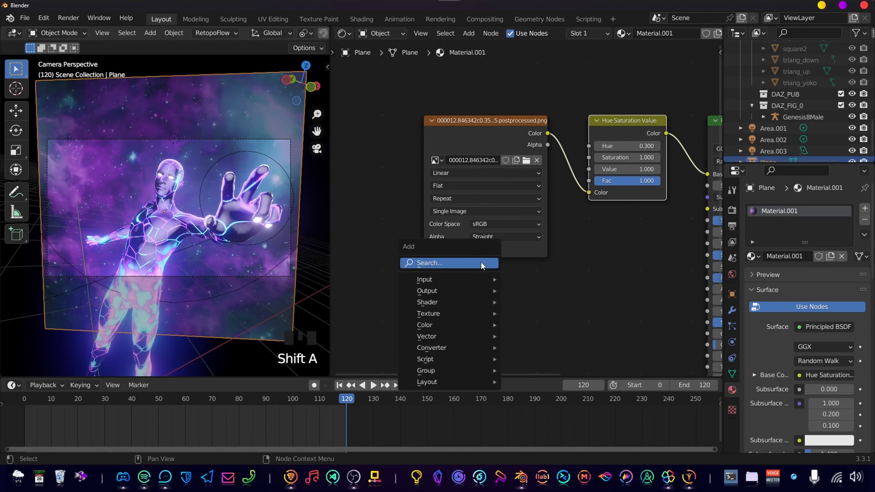
pyautogui.press('Escape')
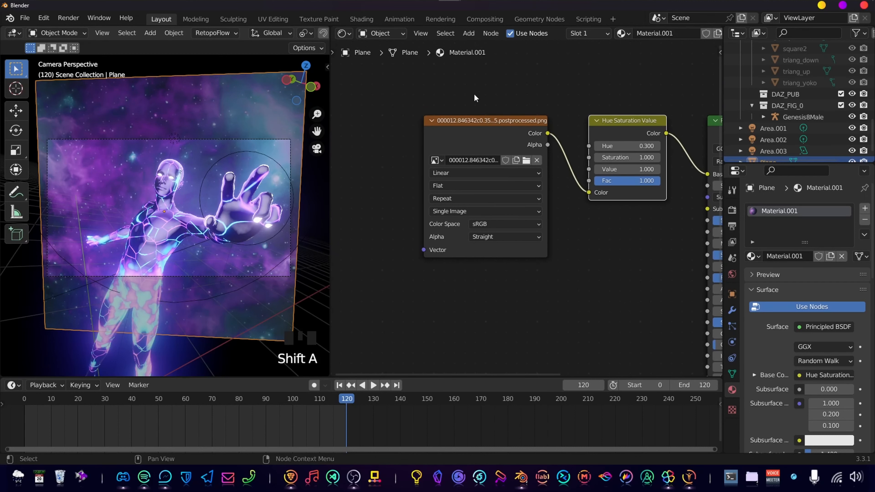
pyautogui.click(473, 137)
pyautogui.hotkey('ctrl', 't')
pyautogui.moveTo(473, 137); pyautogui.dragTo(580, 127, button='middle')
pyautogui.moveTo(374, 105); pyautogui.dragTo(461, 150)
pyautogui.press('g')
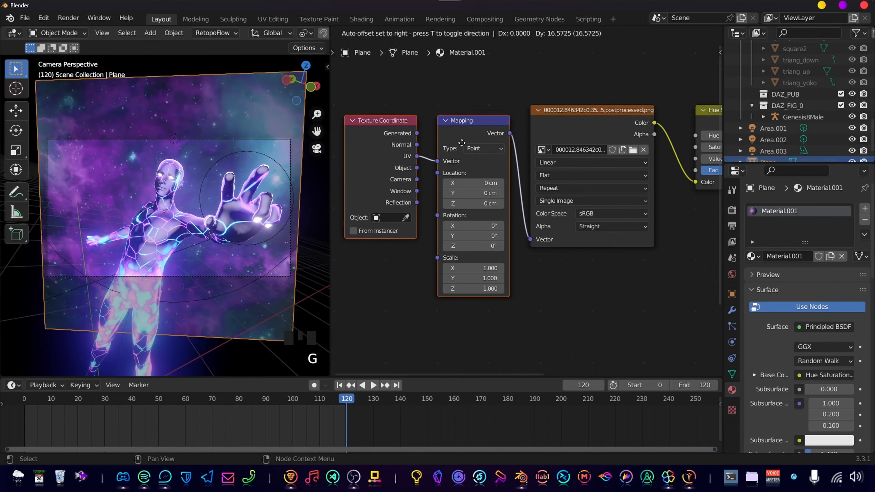
pyautogui.click(462, 121)
pyautogui.moveTo(449, 343); pyautogui.dragTo(458, 304, button='middle')
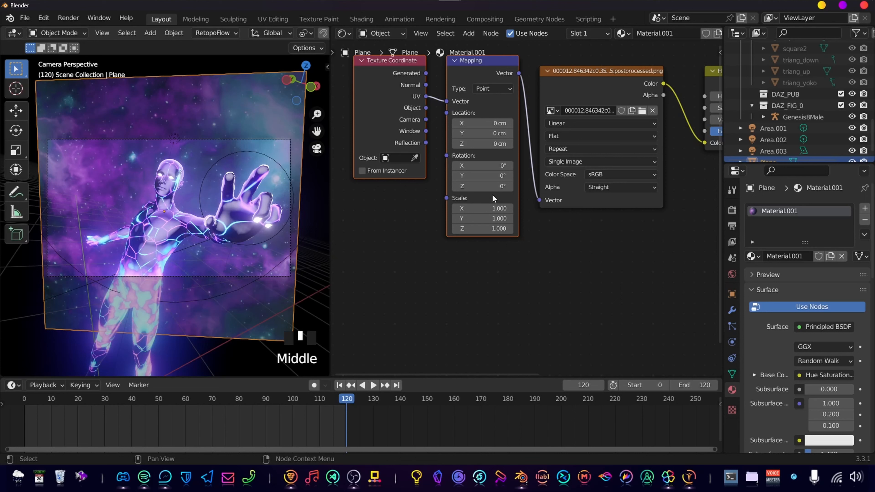
# Keyframe the Mapping node's rotation at 0° on frames 121 and 0
pyautogui.press('Right')
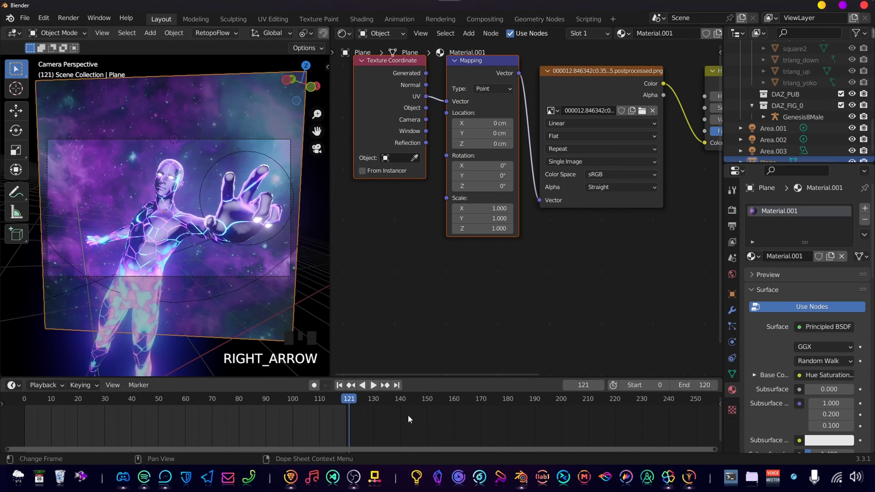
pyautogui.press('i')
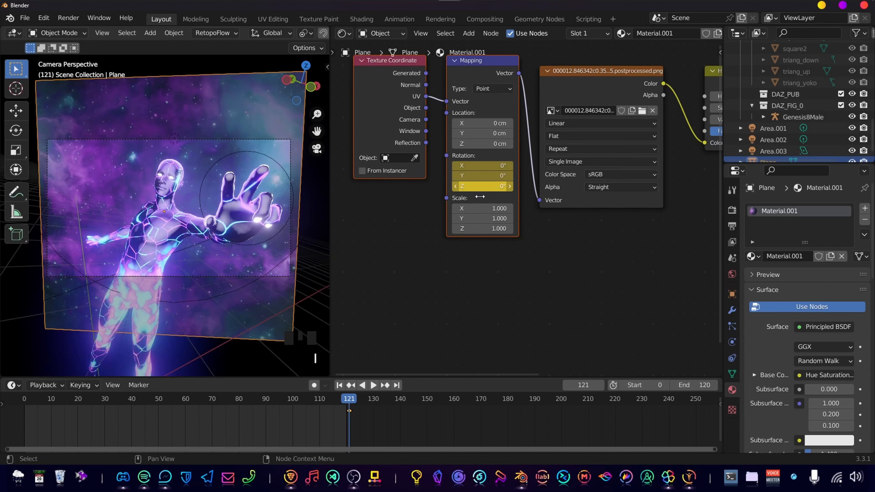
pyautogui.click(25, 408)
pyautogui.click(24, 409)
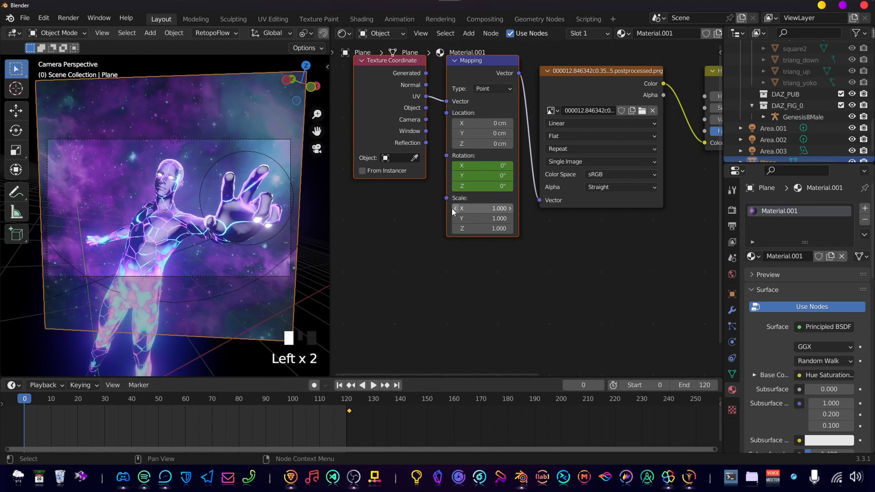
pyautogui.press('i')
# Set the Mapping node's Z rotation to 6° at frame 60, keyframe it and play back the background animation
pyautogui.click(180, 407)
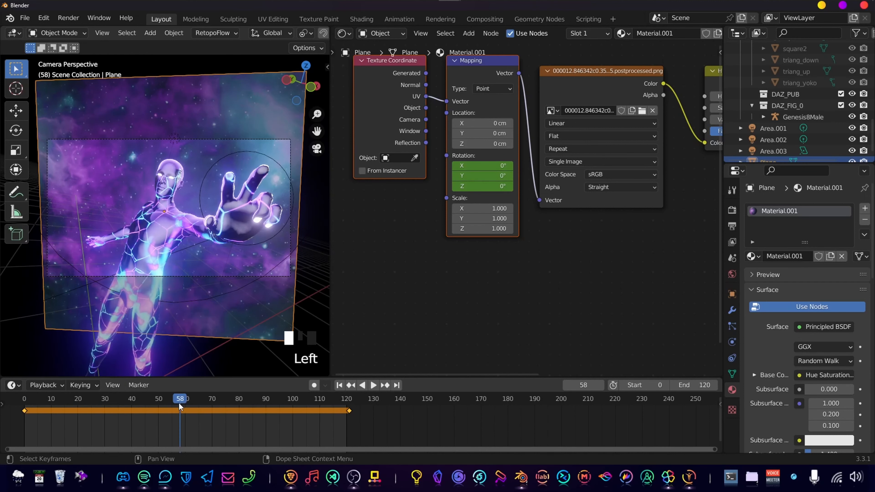
pyautogui.click(185, 403)
pyautogui.click(497, 187)
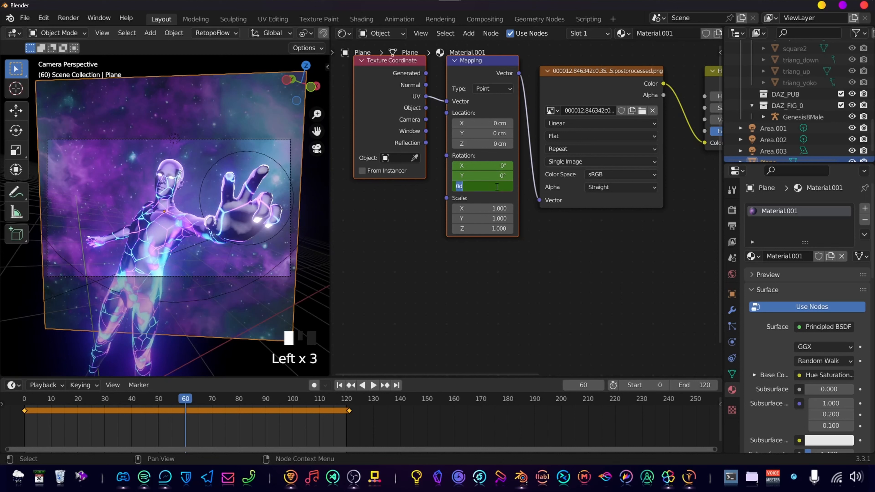
pyautogui.write('65')
pyautogui.press('Return')
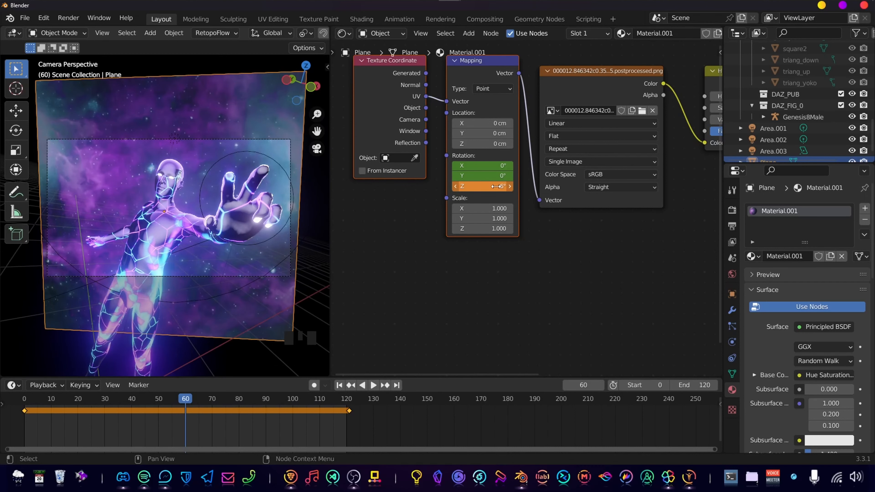
pyautogui.press('i')
pyautogui.press('space')
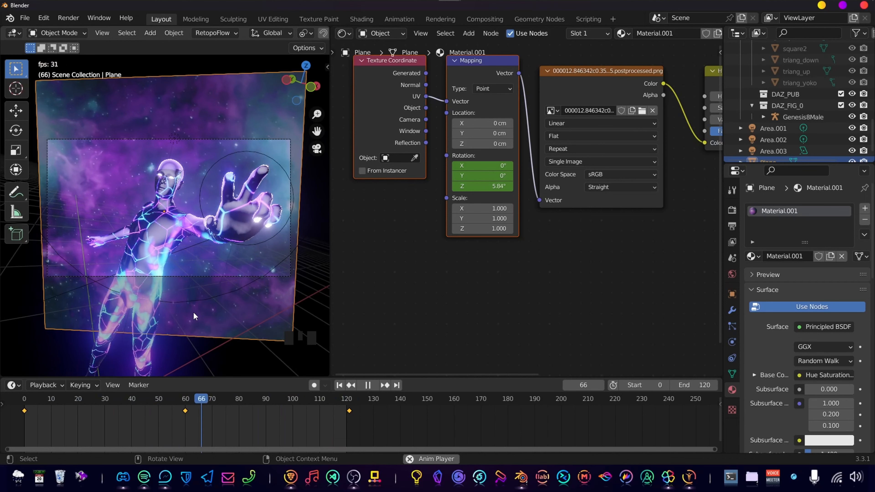
pyautogui.press('space')
# Turn on the Bones overlay in the viewport and select the figure's Genesis8Male armature
pyautogui.moveTo(193, 312); pyautogui.dragTo(186, 265, button='middle')
pyautogui.scroll(-3, 186, 265)
pyautogui.scroll(6, 164, 257)
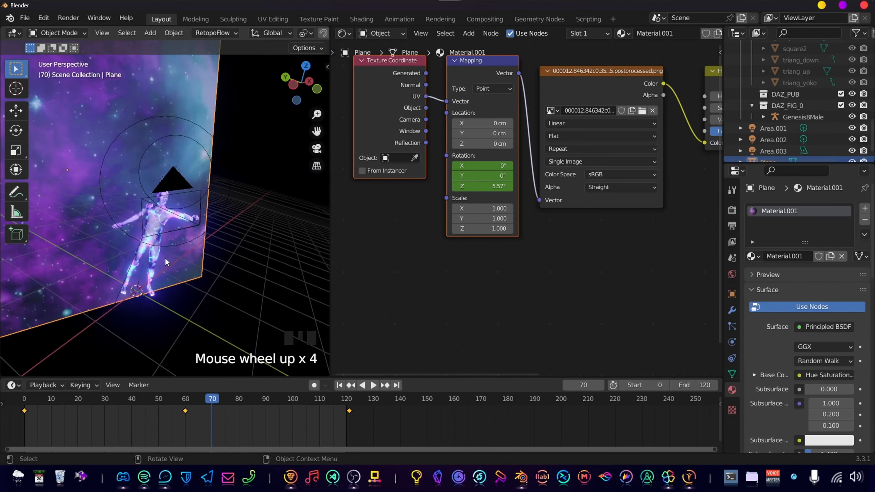
pyautogui.click(153, 233)
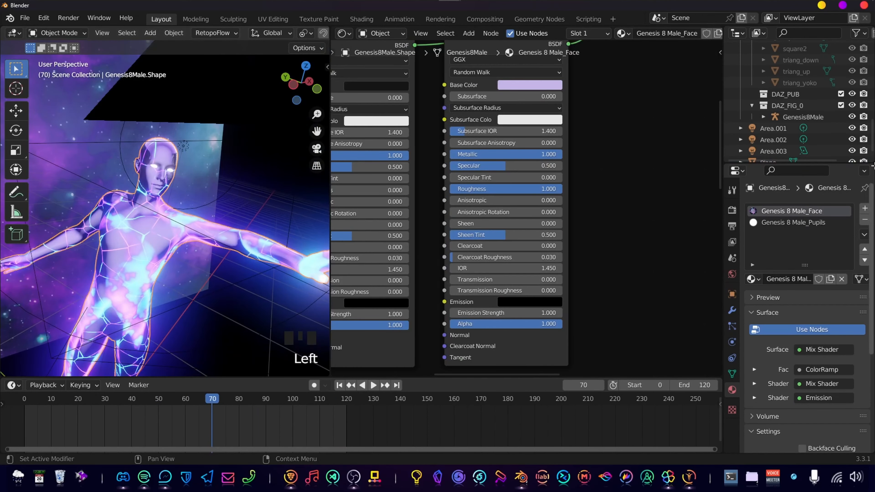
pyautogui.moveTo(326, 41); pyautogui.dragTo(174, 42, button='middle')
pyautogui.click(247, 33)
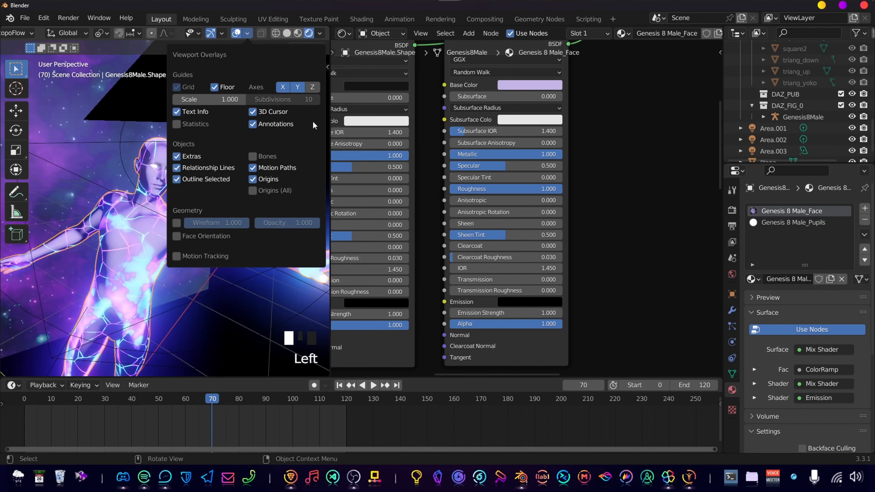
pyautogui.click(265, 156)
pyautogui.click(164, 321)
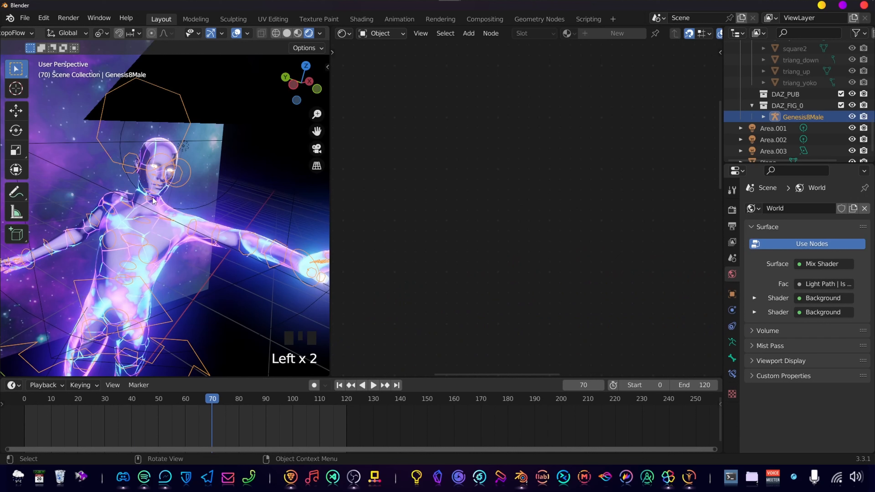
# Show the armature's object transform properties and try rotating the armature freely in the viewport
pyautogui.click(732, 294)
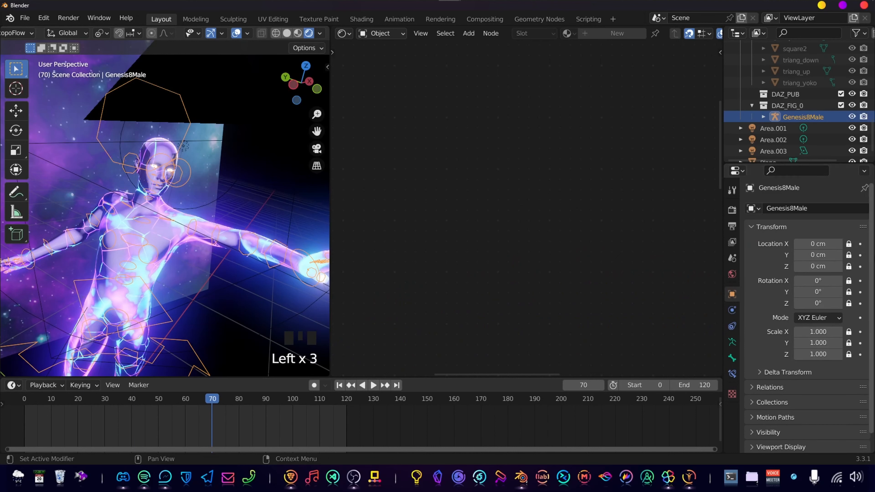
pyautogui.press('r')
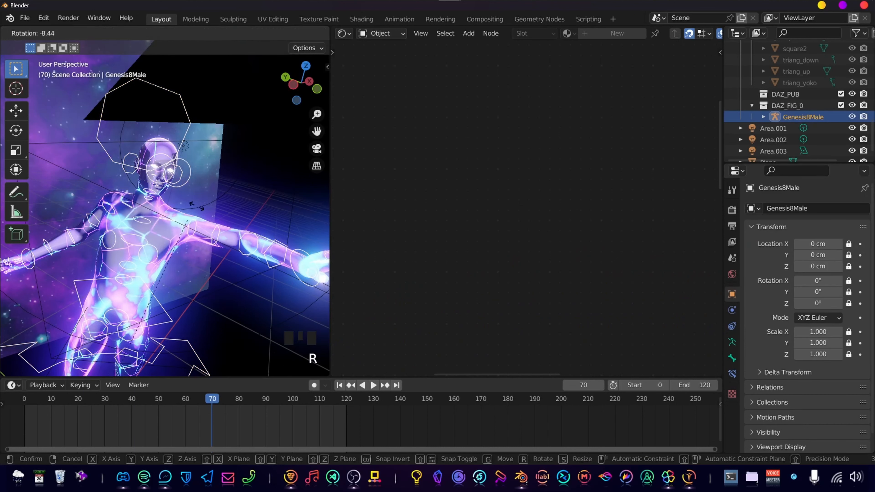
pyautogui.press('Escape')
# Widen the 3D viewport and view the figure and background plane from farther away
pyautogui.moveTo(333, 225); pyautogui.dragTo(590, 215)
pyautogui.scroll(-5, 293, 270)
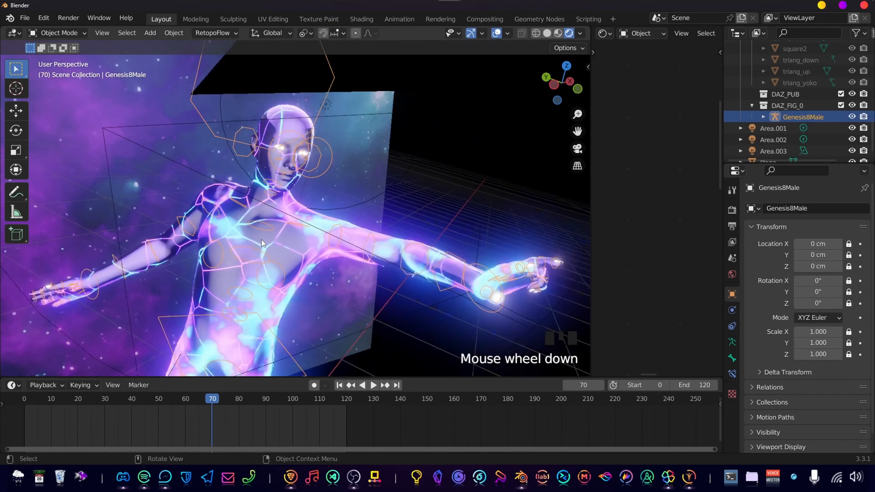
pyautogui.moveTo(293, 270); pyautogui.dragTo(232, 244, button='middle')
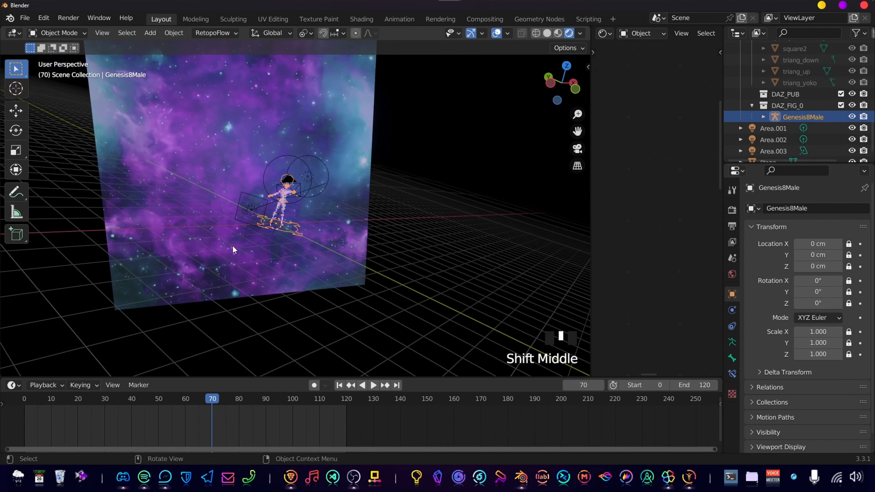
# Unlock all location, rotation and scale channels of the Genesis8Male armature and test rotating it about the global Z axis
pyautogui.press('KP_Decimal')
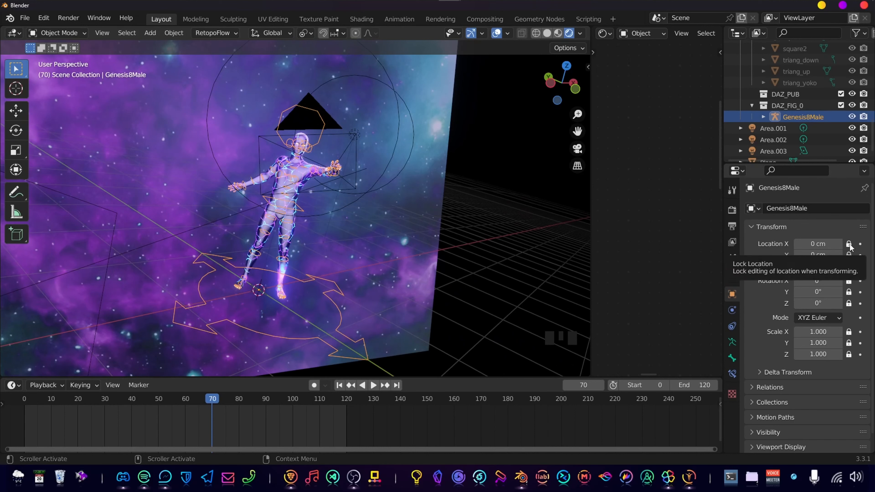
pyautogui.moveTo(849, 245); pyautogui.dragTo(850, 254)
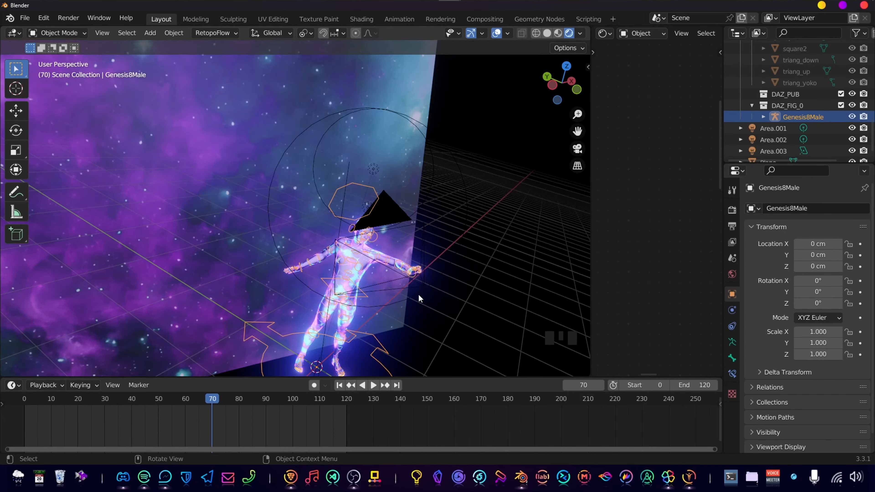
pyautogui.press('r')
pyautogui.press('z')
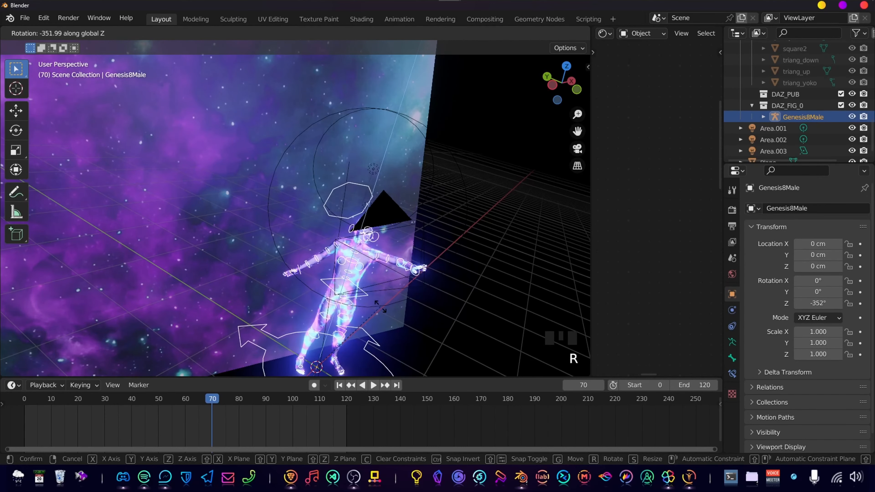
pyautogui.rightClick(372, 307)
# View the figure through the camera and keyframe only the armature's Z rotation of 0° at frame 0
pyautogui.press('KP_0')
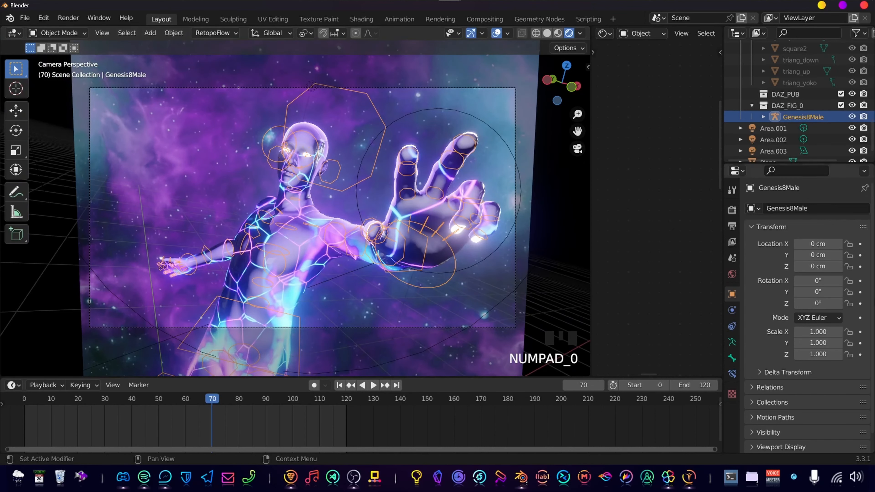
pyautogui.rightClick(819, 303)
pyautogui.click(27, 406)
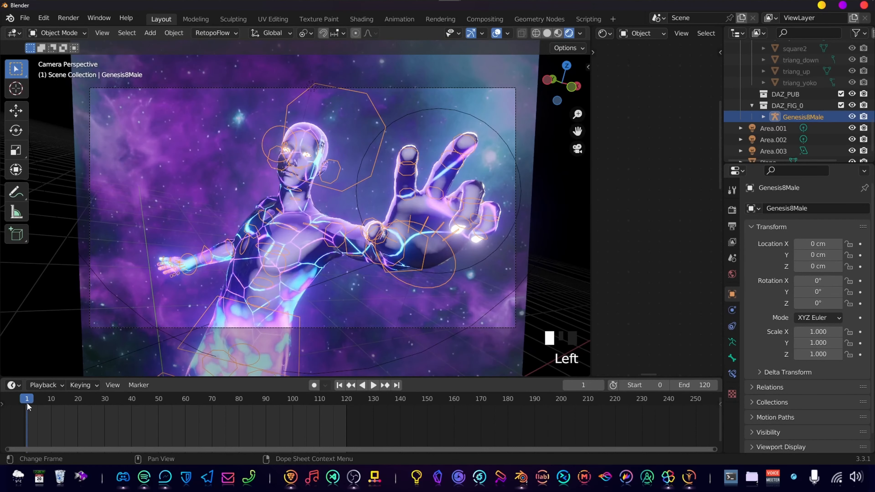
pyautogui.press('Left')
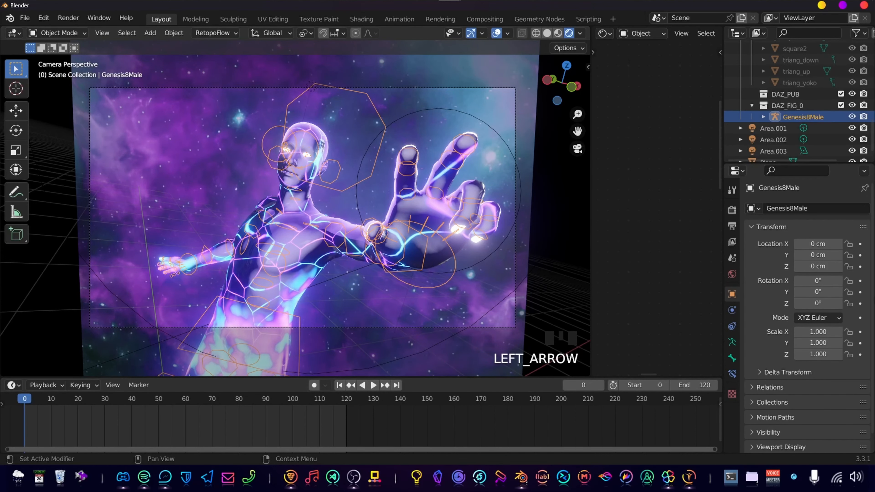
pyautogui.rightClick(820, 304)
pyautogui.click(760, 283)
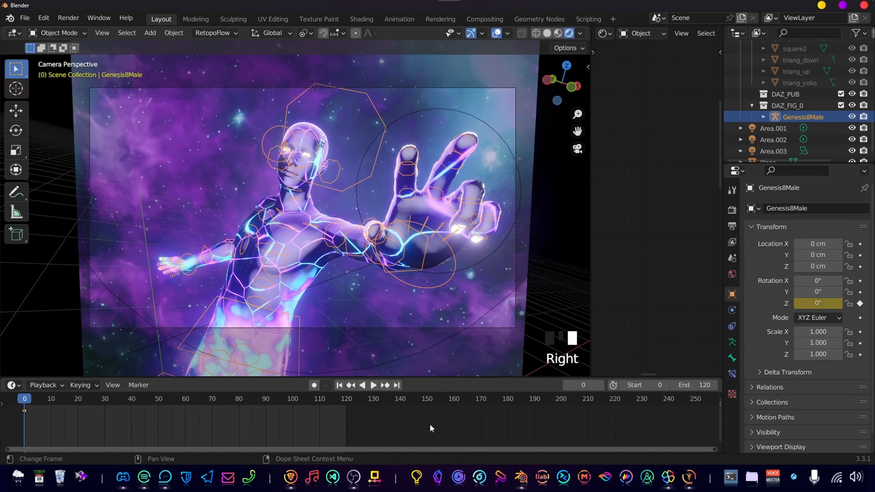
# Keyframe only the armature's Z rotation of 0° at frame 121
pyautogui.click(349, 403)
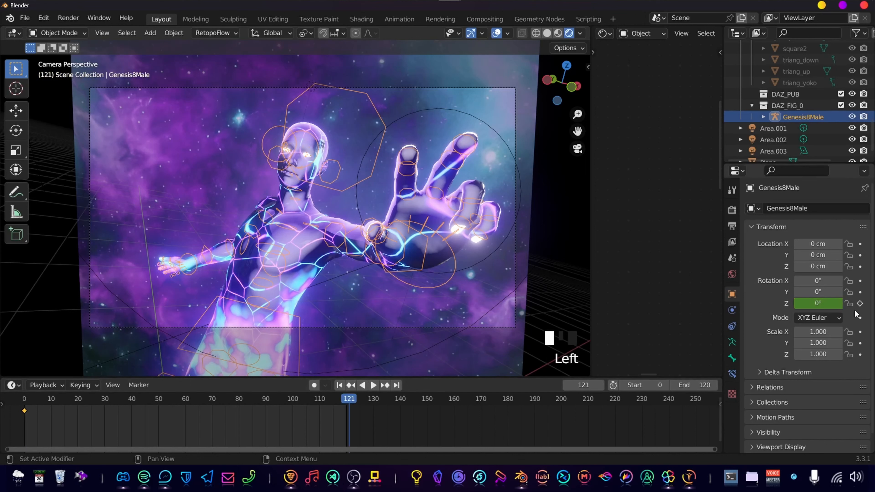
pyautogui.rightClick(817, 304)
pyautogui.click(817, 303)
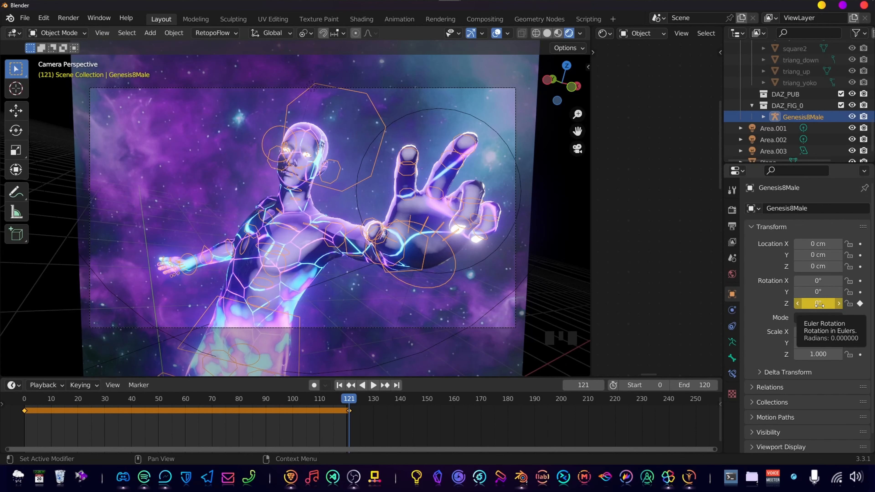
# Set the armature's Z rotation to -5° at frame 60 and keyframe only that channel
pyautogui.doubleClick(184, 401)
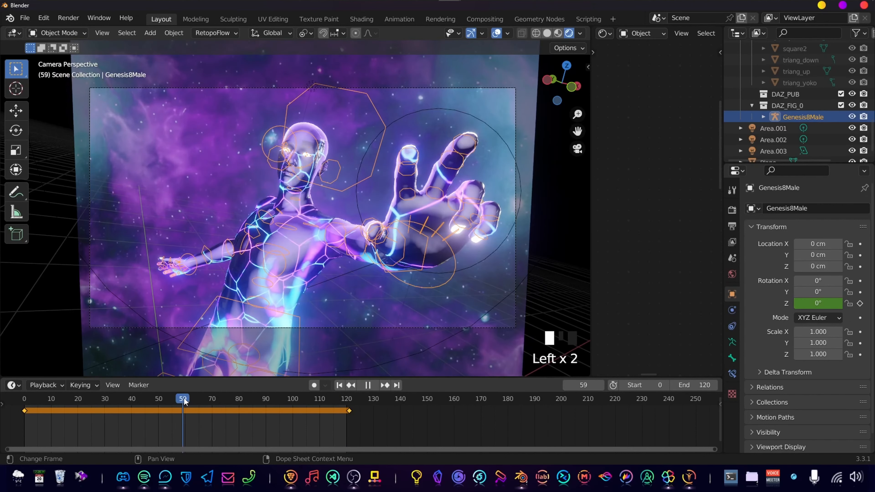
pyautogui.doubleClick(185, 401)
pyautogui.click(818, 303)
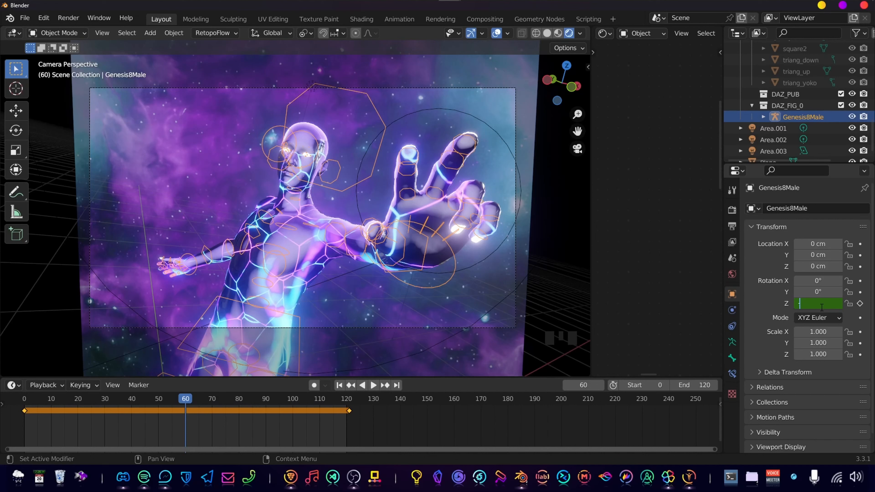
pyautogui.write('-5')
pyautogui.press('Return')
pyautogui.press('Left')
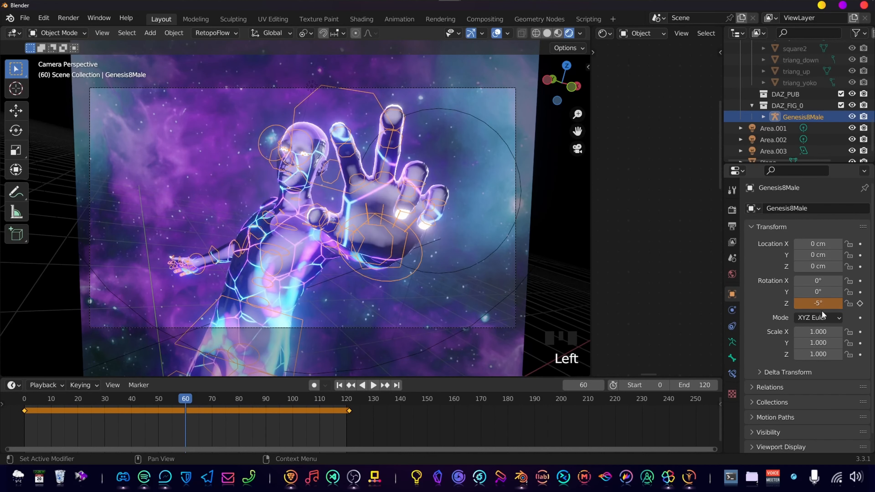
pyautogui.press('i')
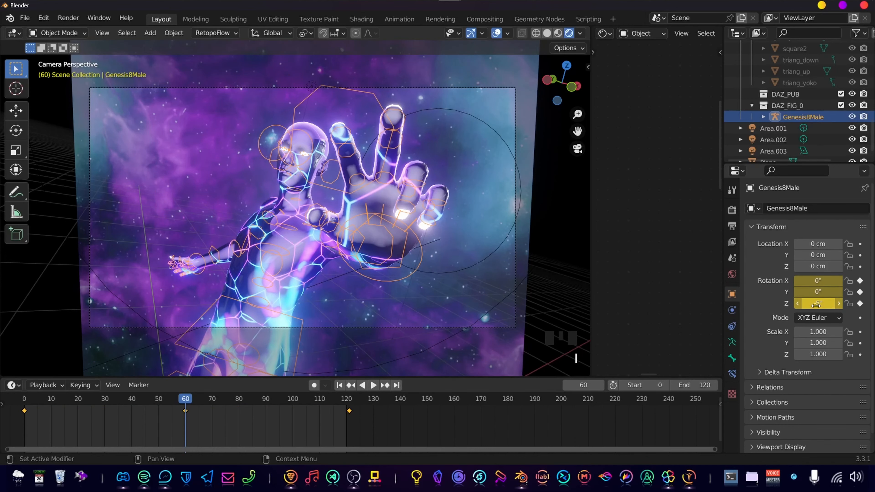
pyautogui.hotkey('ctrl', 'z')
pyautogui.press('Right')
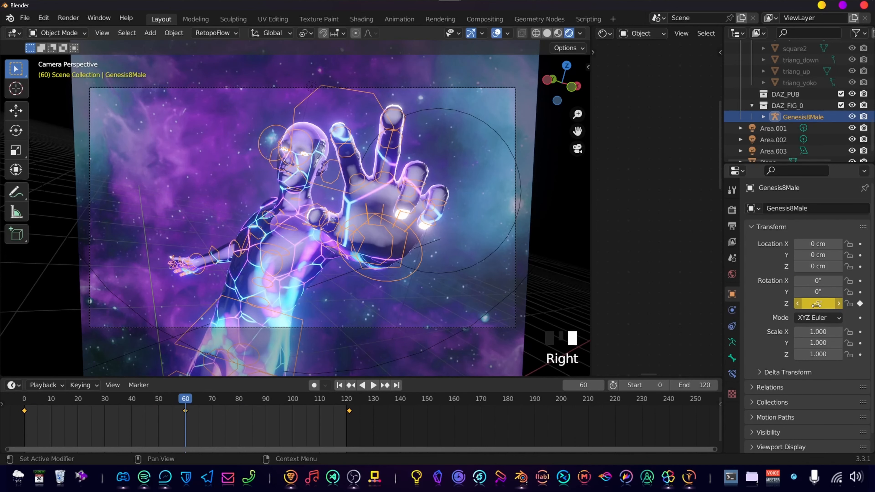
# Play the armature animation from the first frame and turn off the Bones overlay in the viewport
pyautogui.click(26, 400)
pyautogui.press('space')
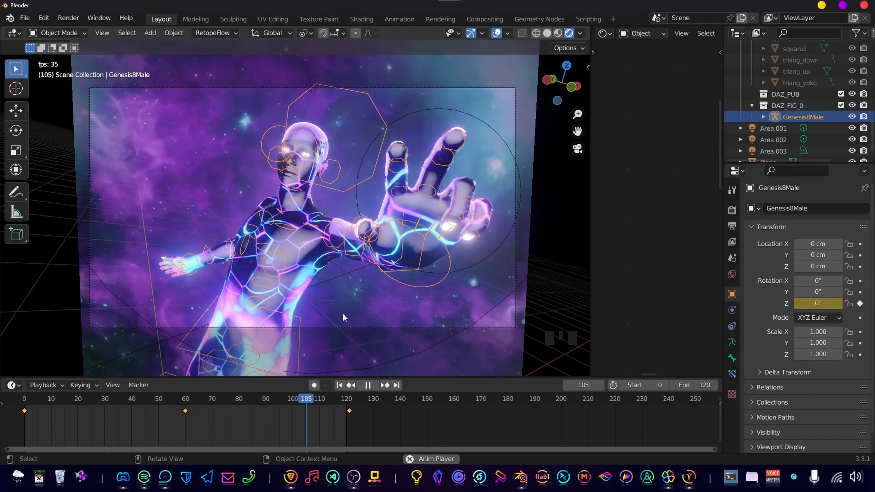
pyautogui.click(506, 33)
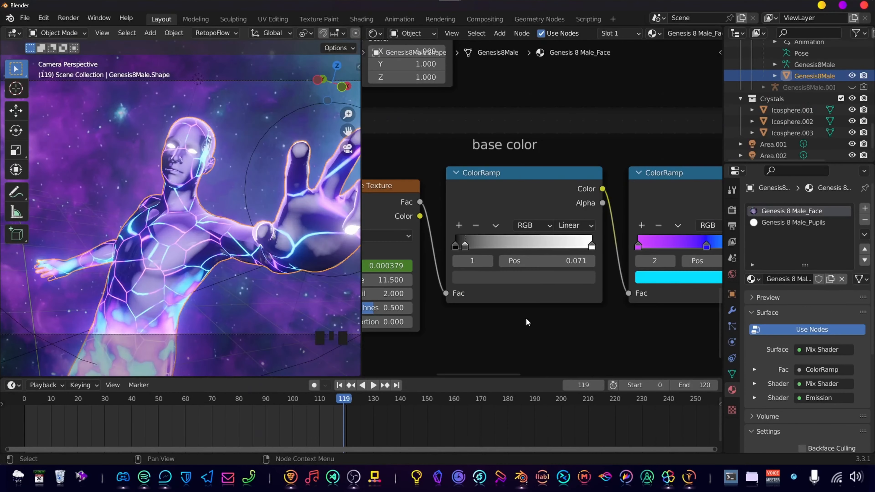
# Move the grey middle stop of the first base color ColorRamp to 0.176 and set the ramp's interpolation to B-Spline
pyautogui.moveTo(525, 318); pyautogui.dragTo(526, 263, button='middle')
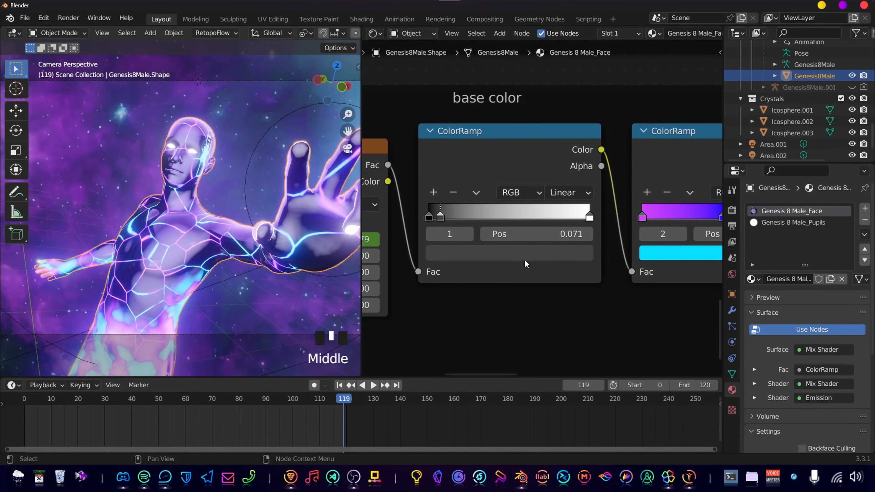
pyautogui.moveTo(452, 218); pyautogui.dragTo(457, 216)
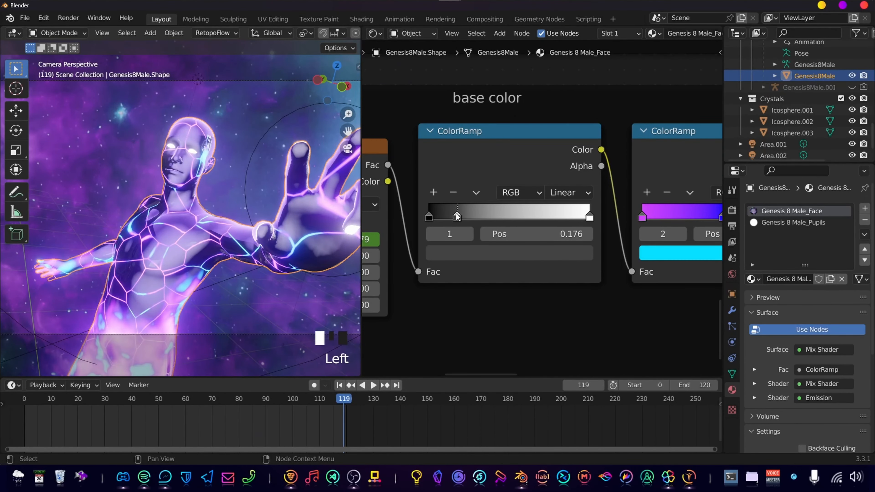
pyautogui.moveTo(591, 195); pyautogui.dragTo(570, 257)
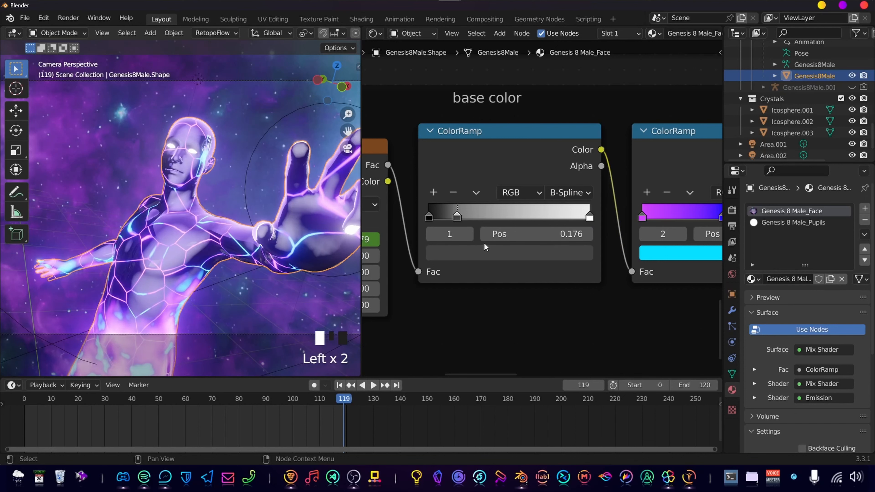
# Place the first base color ramp's middle stop at 0.267 in medium grey and play back the animation
pyautogui.click(493, 252)
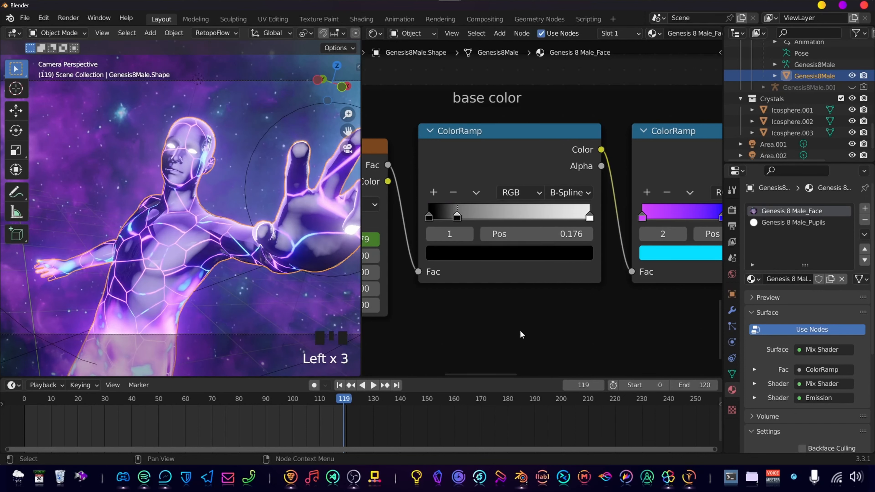
pyautogui.moveTo(457, 216)
pyautogui.mouseDown()
pyautogui.moveTo(487, 221)
pyautogui.moveTo(473, 224)
pyautogui.mouseUp()
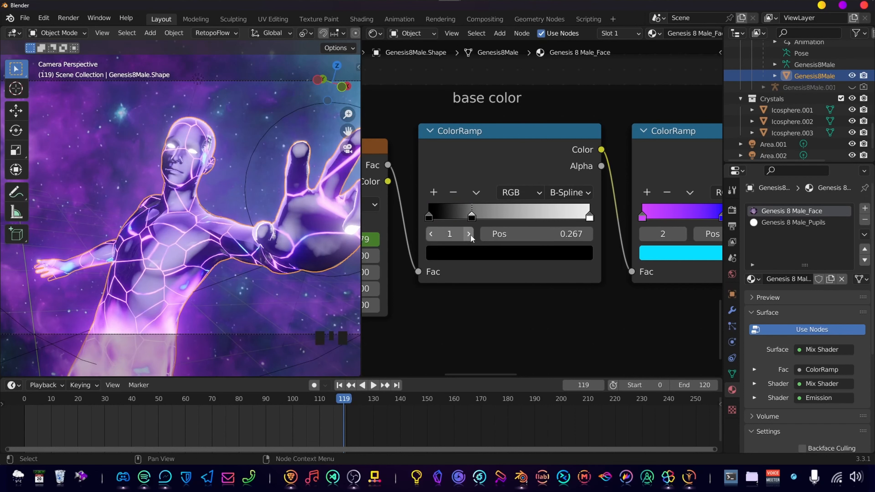
pyautogui.click(540, 252)
pyautogui.moveTo(557, 133); pyautogui.dragTo(557, 101)
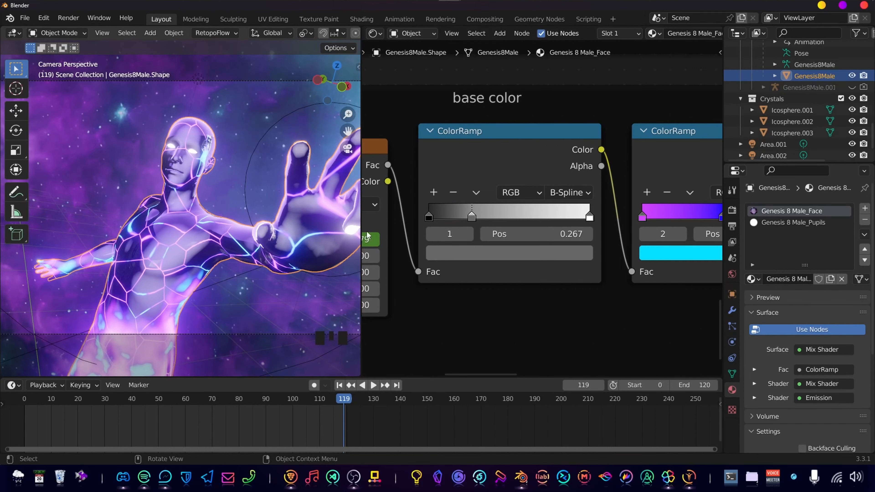
pyautogui.scroll(-5, 533, 296)
pyautogui.press('space')
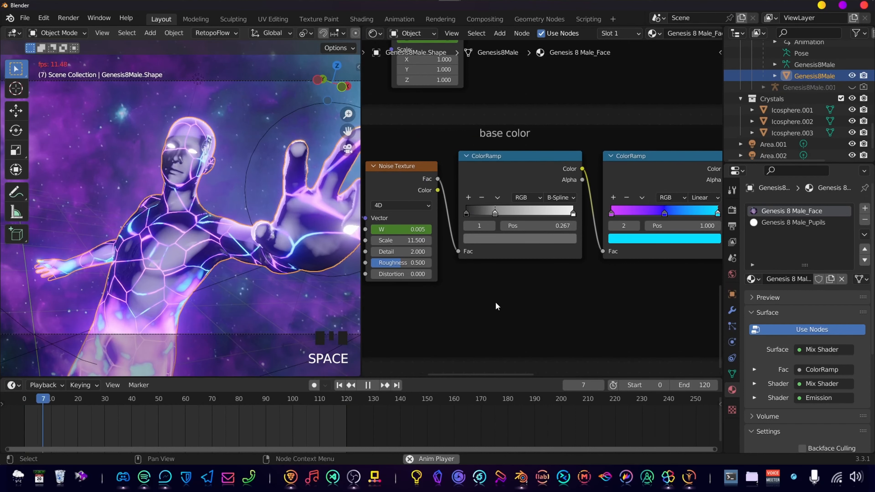
# Try the Medium Contrast look in the render's Color Management settings and settle on High Contrast
pyautogui.click(732, 210)
pyautogui.scroll(-5, 793, 407)
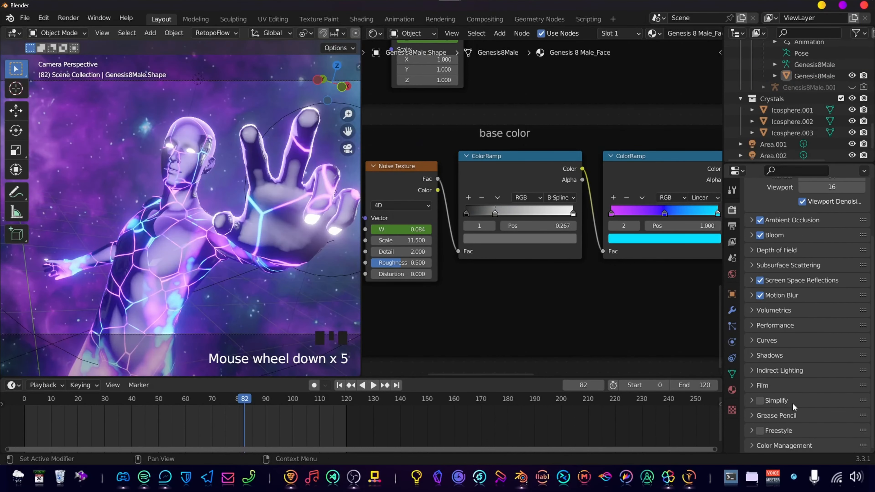
pyautogui.click(787, 444)
pyautogui.scroll(-11, 837, 396)
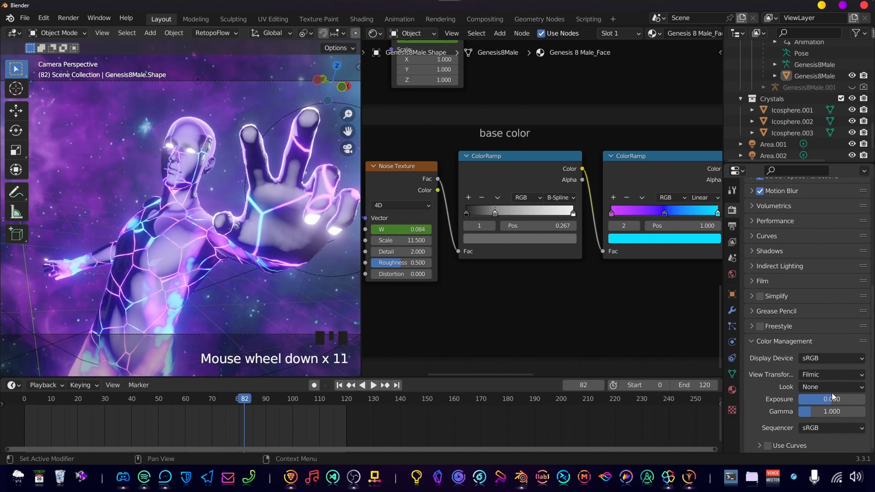
pyautogui.click(819, 387)
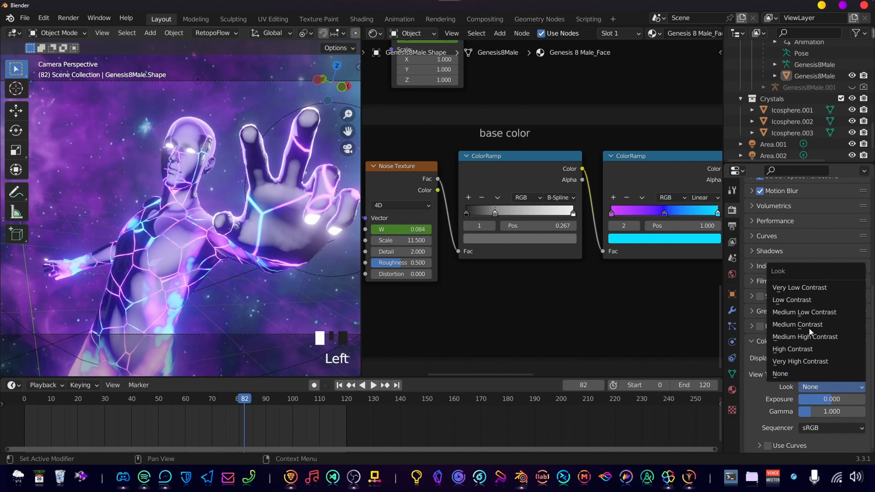
pyautogui.click(814, 327)
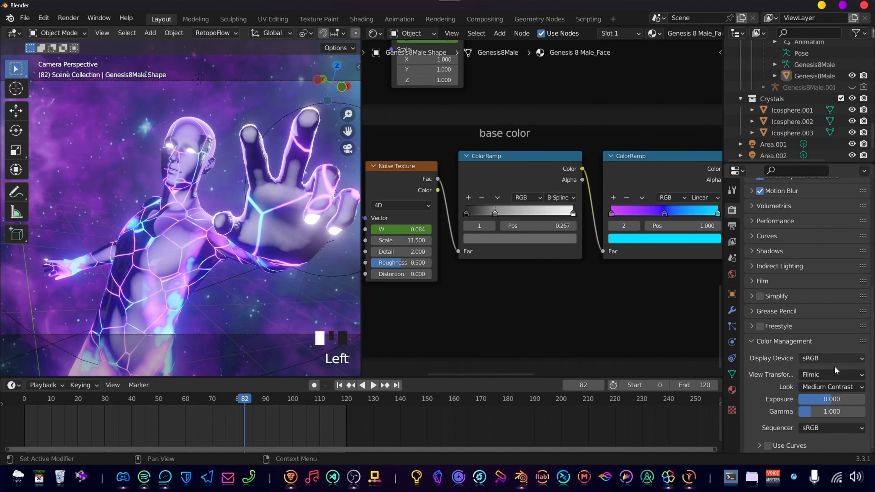
pyautogui.scroll(-3, 192, 306)
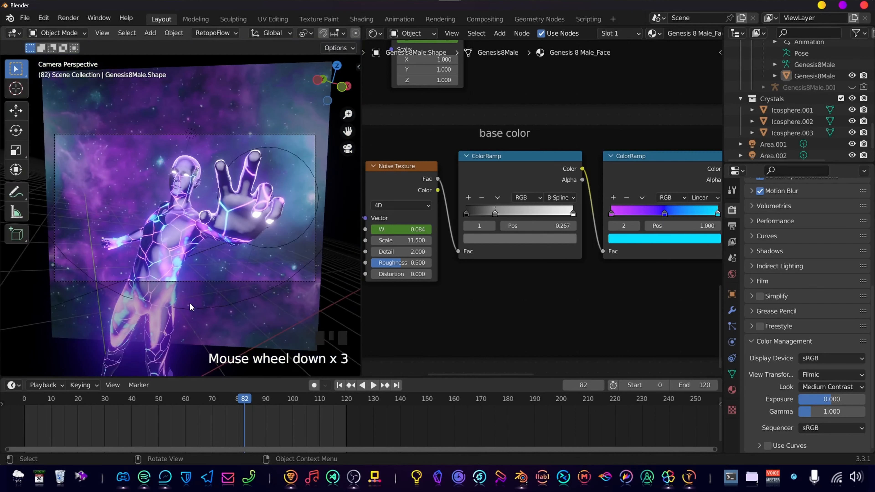
pyautogui.click(819, 387)
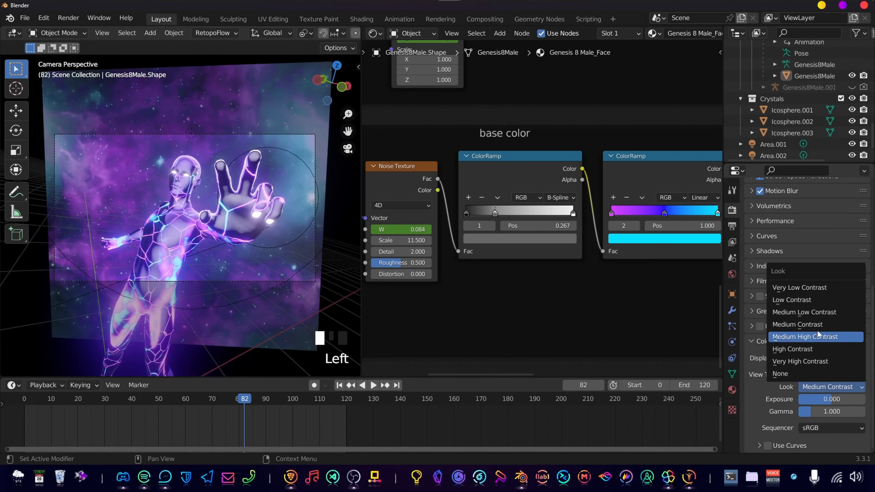
pyautogui.click(822, 348)
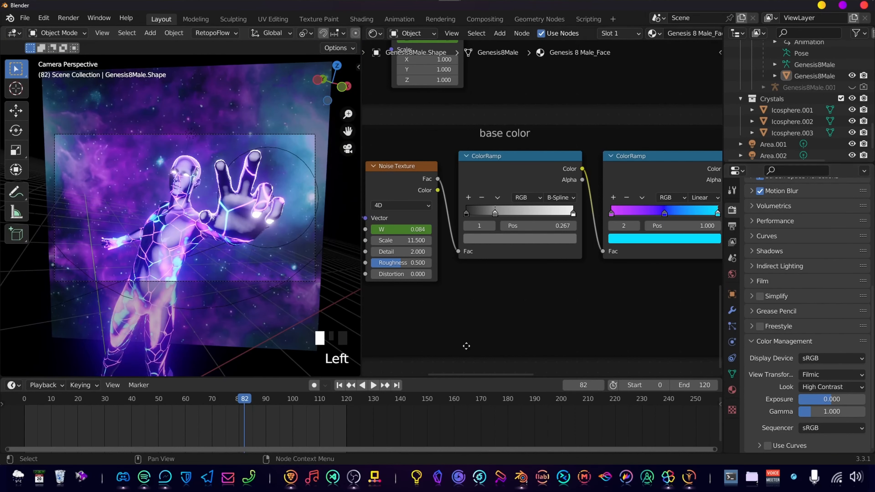
pyautogui.scroll(2, 166, 310)
pyautogui.scroll(-1, 177, 305)
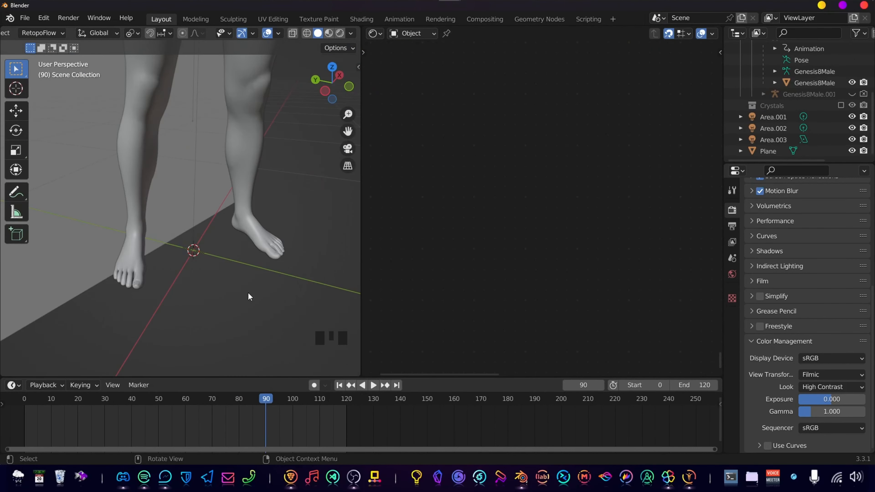
# Add an ico sphere mesh at the world origin by the figure's feet
pyautogui.scroll(-5, 237, 292)
pyautogui.moveTo(236, 292); pyautogui.dragTo(231, 216, button='middle')
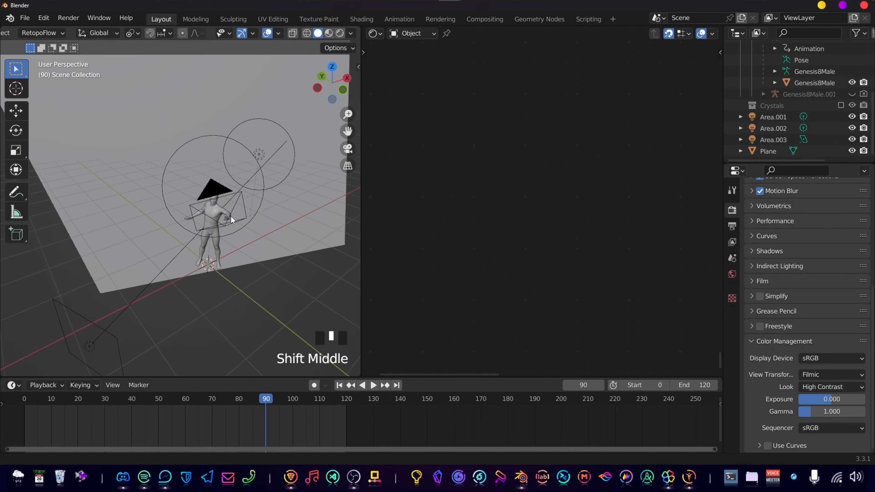
pyautogui.scroll(4, 246, 232)
pyautogui.scroll(-1, 291, 238)
pyautogui.moveTo(291, 238); pyautogui.dragTo(242, 231, button='middle')
pyautogui.scroll(-4, 246, 251)
pyautogui.hotkey('shift', 'a')
pyautogui.moveTo(244, 224)
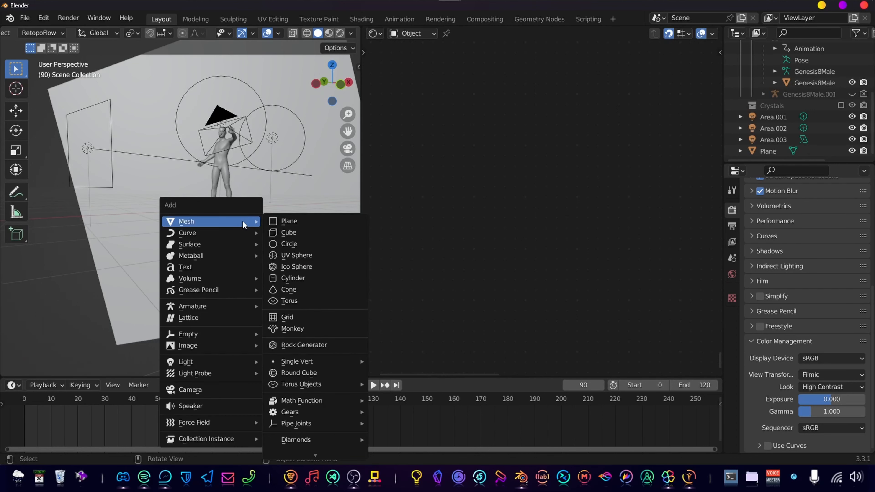
pyautogui.click(324, 271)
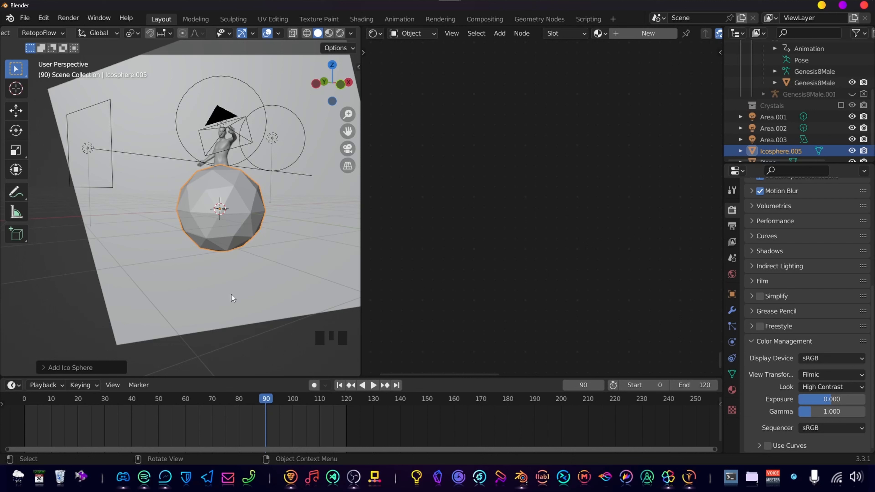
pyautogui.moveTo(191, 248); pyautogui.dragTo(40, 375, button='middle')
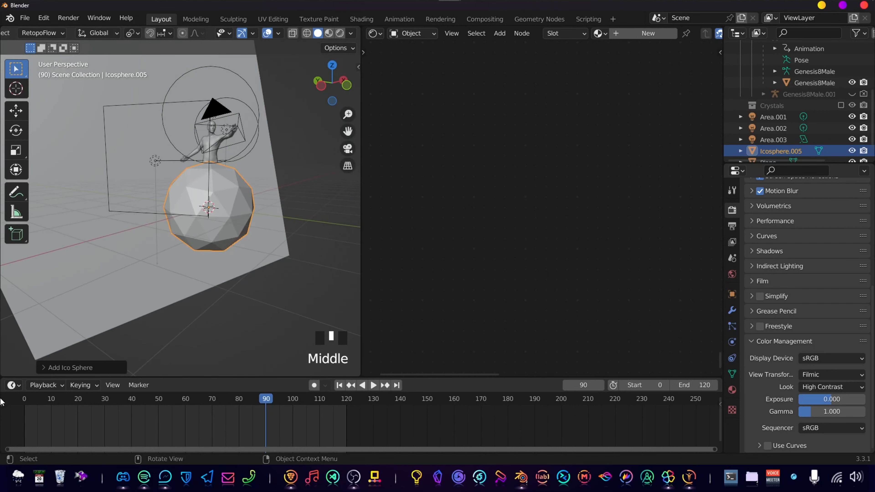
# Set the new ico sphere's subdivisions to 1 and isolate it in local view
pyautogui.click(45, 370)
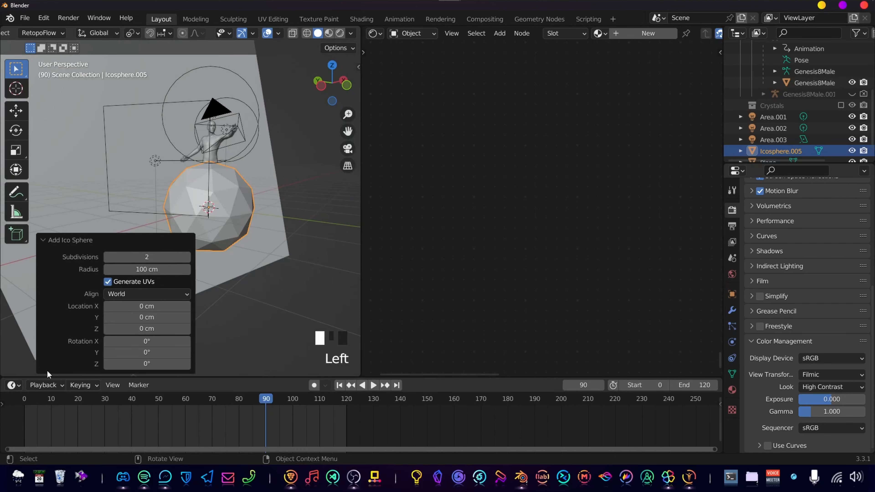
pyautogui.click(109, 257)
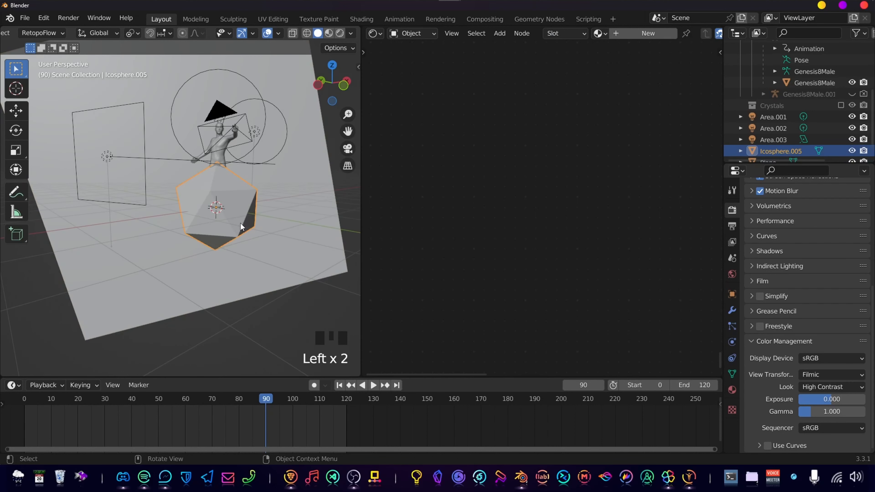
pyautogui.press('KP_Divide')
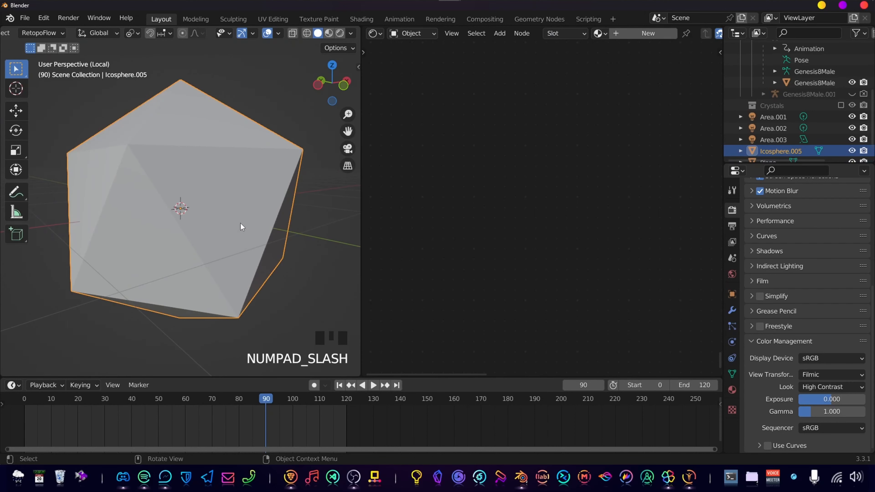
# Widen the 3D viewport across most of the shader editor's area so the isolated ico sphere has more modelling space
pyautogui.scroll(-4, 241, 224)
pyautogui.moveTo(224, 211); pyautogui.dragTo(205, 209, button='middle')
pyautogui.scroll(-2, 205, 209)
pyautogui.moveTo(360, 198); pyautogui.dragTo(656, 230)
pyautogui.scroll(-3, 410, 237)
pyautogui.keyDown('shift'); pyautogui.moveTo(394, 220); pyautogui.dragTo(308, 229, button='middle'); pyautogui.keyUp('shift')
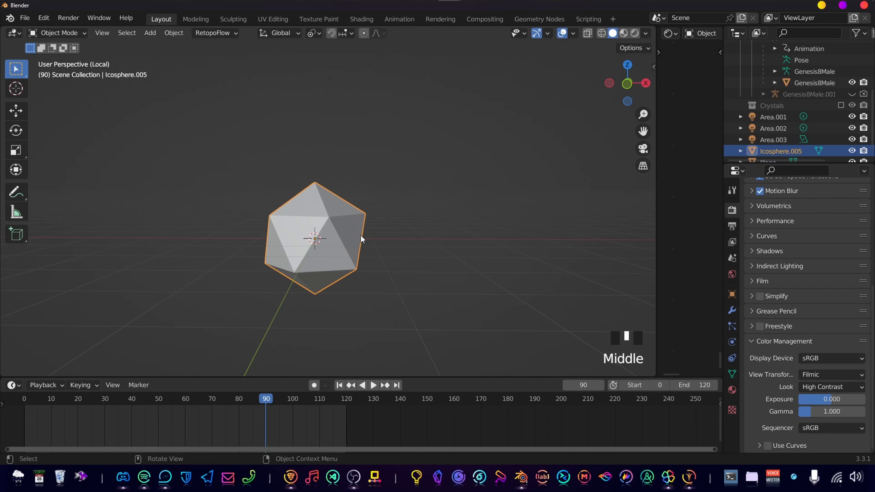
# In Edit Mode, vertex-bevel one lower corner of the ico sphere into a flat pentagonal facet
pyautogui.press('Tab')
pyautogui.moveTo(362, 239); pyautogui.dragTo(294, 229, button='middle')
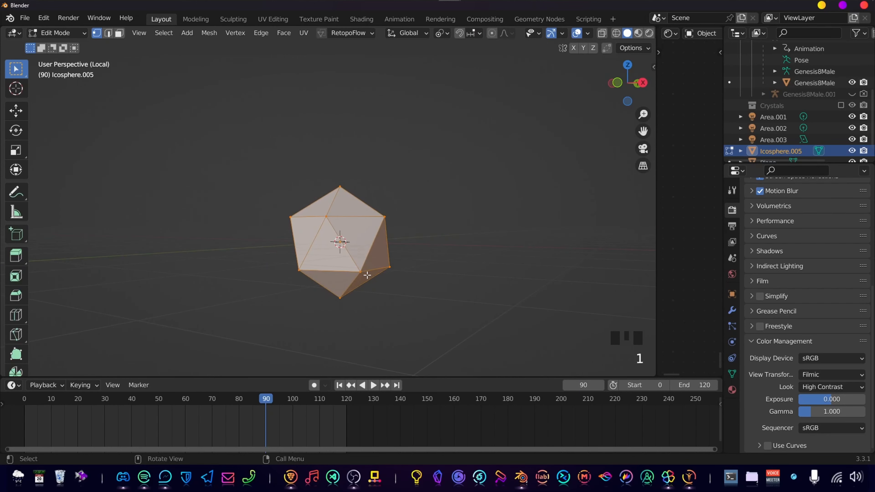
pyautogui.click(359, 272)
pyautogui.moveTo(360, 272); pyautogui.dragTo(312, 280, button='middle')
pyautogui.scroll(5, 307, 243)
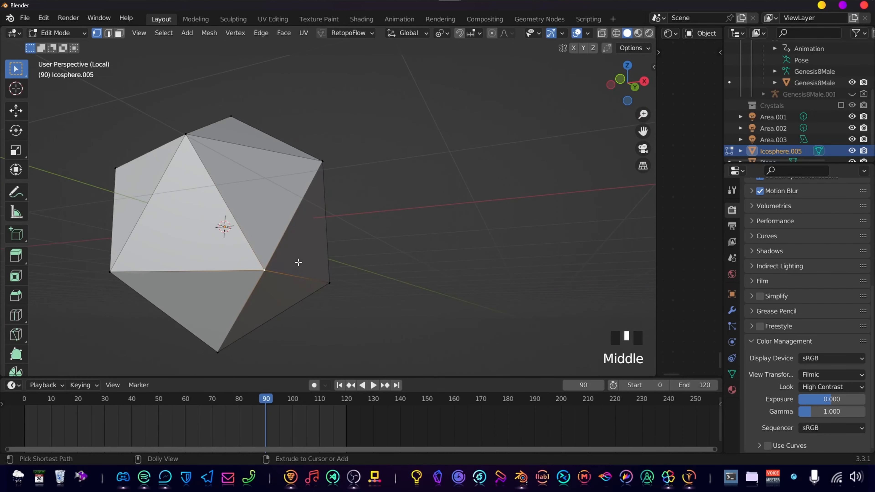
pyautogui.hotkey('shift', 'ctrl', 'b')
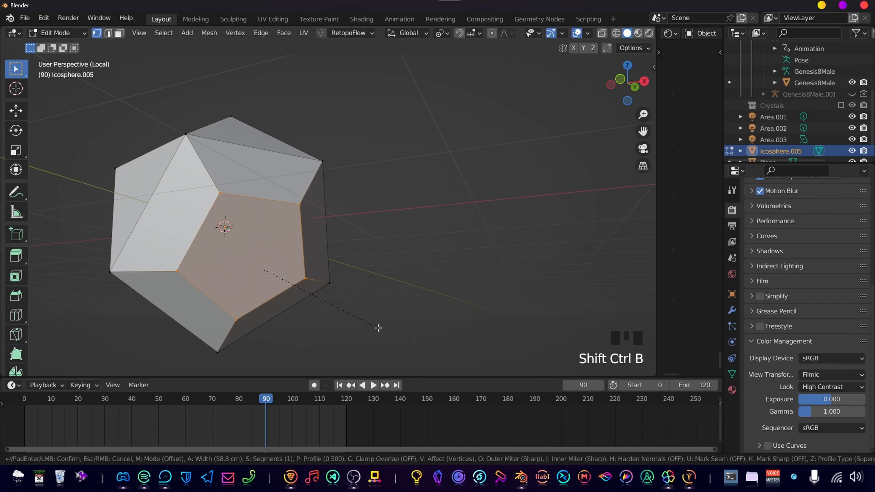
pyautogui.click(367, 321)
# Vertex-bevel an upper corner of the ico sphere with a width of about 51 cm
pyautogui.moveTo(366, 321); pyautogui.dragTo(301, 263, button='middle')
pyautogui.click(304, 213)
pyautogui.hotkey('shift', 'ctrl', 'b')
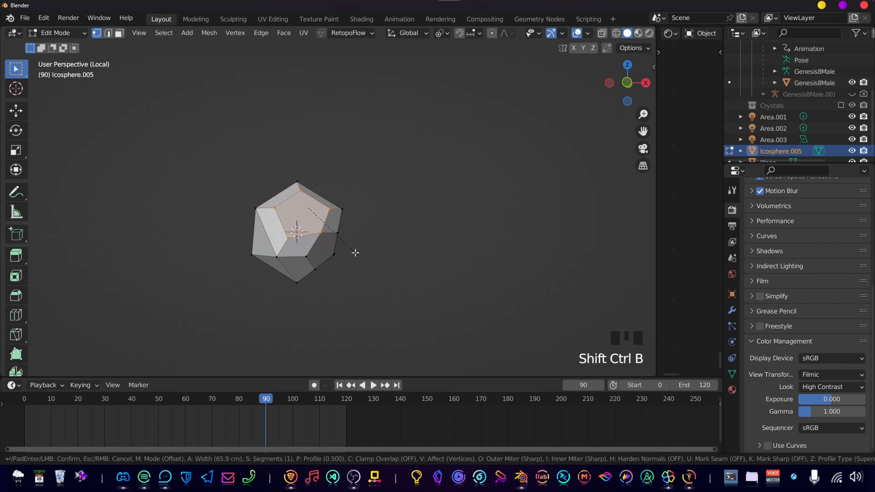
pyautogui.click(353, 249)
pyautogui.press('1')
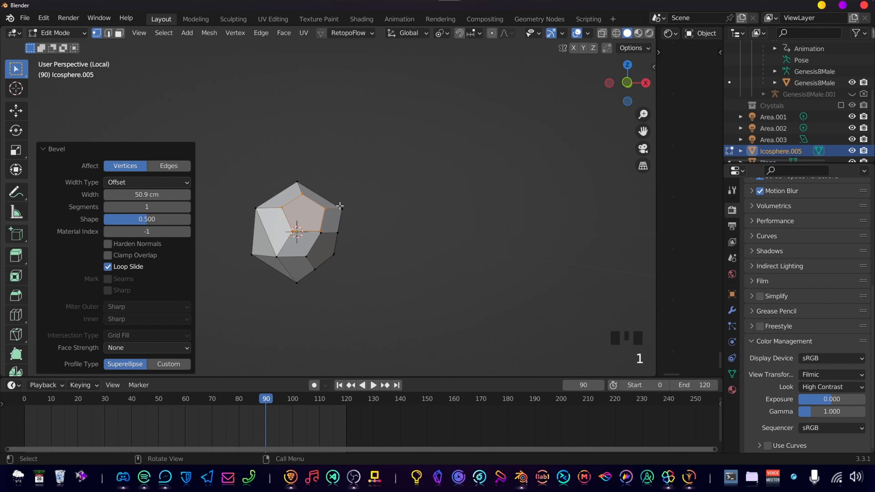
pyautogui.press('Tab')
pyautogui.press('Tab')
# Vertex-bevel two more upper corners around the ico sphere, the second with a width of about 59 cm
pyautogui.moveTo(319, 218); pyautogui.dragTo(348, 236, button='middle')
pyautogui.click(289, 213)
pyautogui.click(289, 213)
pyautogui.hotkey('ctrl', 'shift', 'b')
pyautogui.click(341, 233)
pyautogui.click(238, 215)
pyautogui.moveTo(247, 219); pyautogui.dragTo(273, 233, button='middle')
pyautogui.hotkey('ctrl', 'shift', 'b')
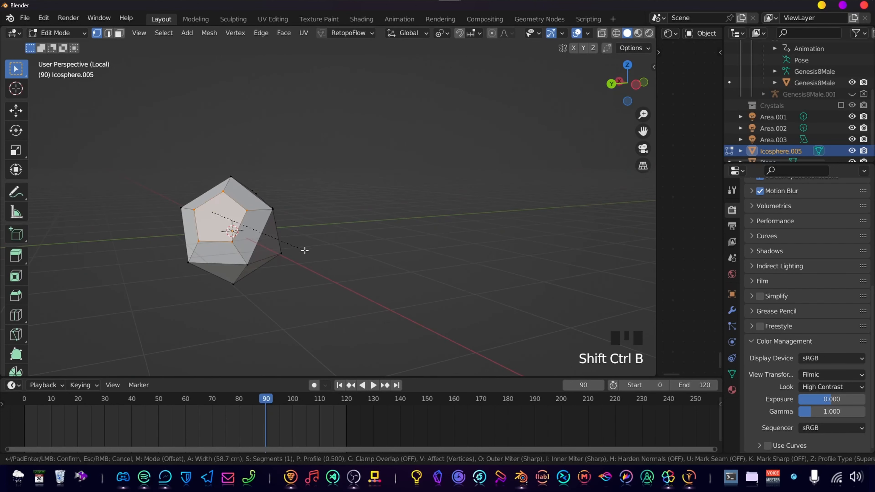
pyautogui.click(306, 250)
# Vertex-bevel one corner of the newest pentagonal facet with a width of about 37 cm
pyautogui.click(273, 210)
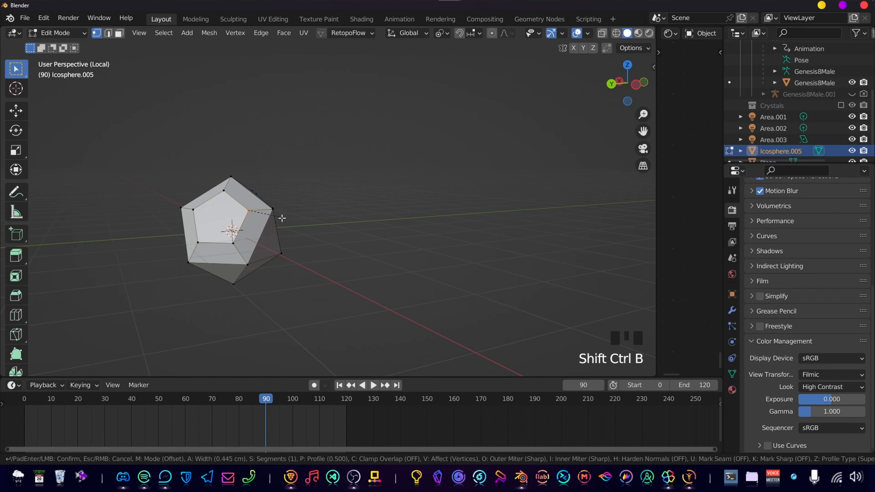
pyautogui.hotkey('ctrl', 'shift', 'b')
pyautogui.click(306, 237)
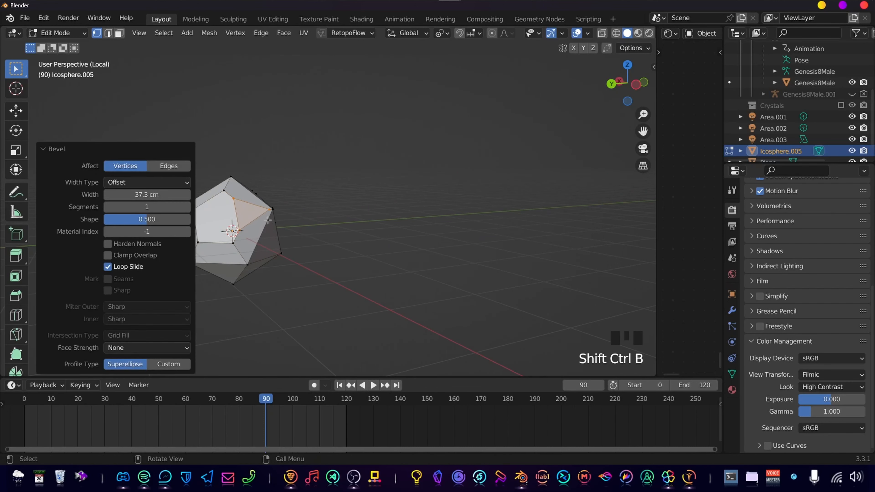
pyautogui.moveTo(268, 221); pyautogui.dragTo(275, 227, button='middle')
pyautogui.press('Tab')
pyautogui.moveTo(256, 186)
pyautogui.mouseDown(button='middle')
pyautogui.moveTo(185, 186)
pyautogui.moveTo(267, 183)
pyautogui.mouseUp(button='middle')
# Raise the top vertex about 82 cm using smooth proportional editing with a size of about 236 cm, forming a tapered crystal
pyautogui.press('Tab')
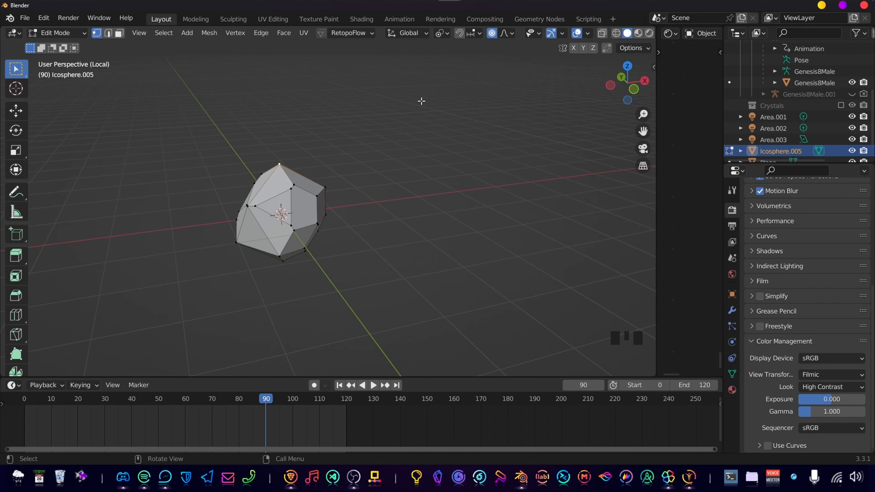
pyautogui.press('g')
pyautogui.scroll(-5, 355, 176)
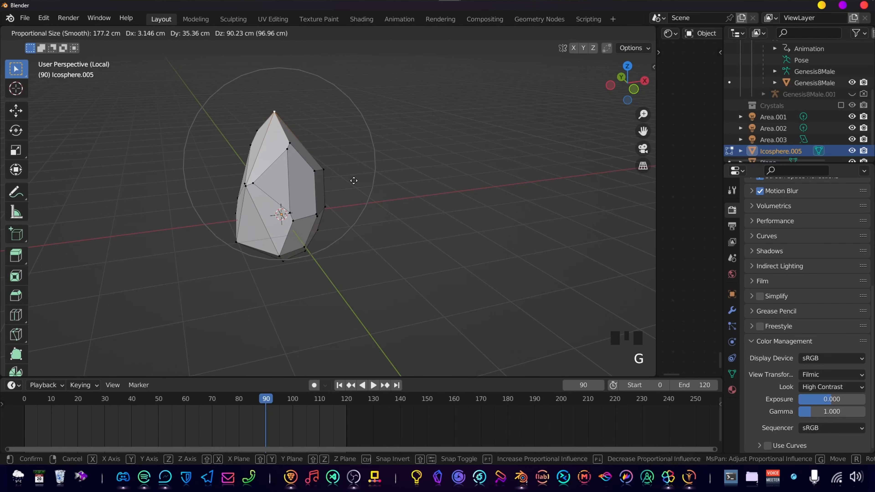
pyautogui.scroll(-3, 340, 179)
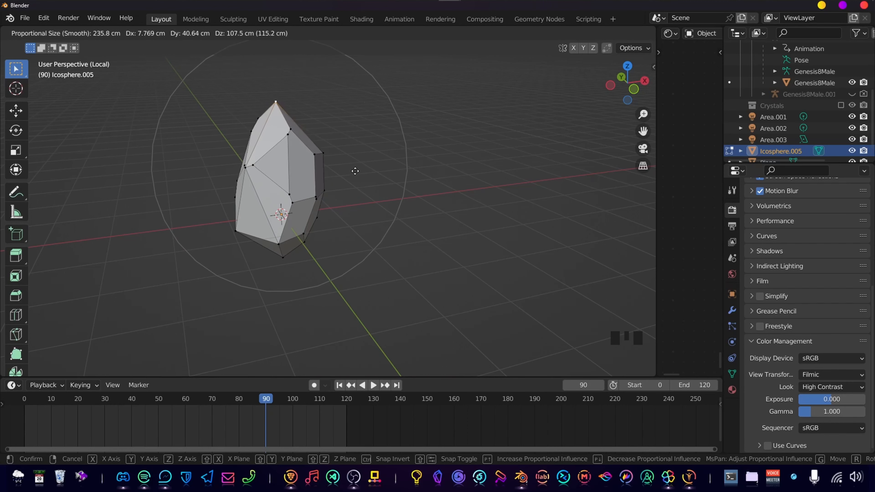
pyautogui.click(351, 185)
# Shift the crystal's tip and some side vertices with proportional editing to make its outline irregular
pyautogui.moveTo(352, 186); pyautogui.dragTo(289, 156, button='middle')
pyautogui.press('g')
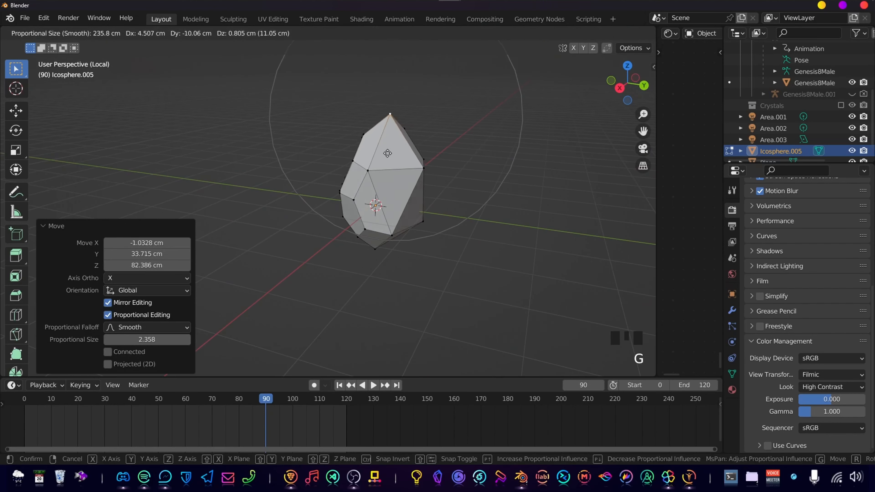
pyautogui.moveTo(369, 203)
pyautogui.mouseDown(button='middle')
pyautogui.moveTo(297, 219)
pyautogui.moveTo(352, 197)
pyautogui.moveTo(429, 190)
pyautogui.moveTo(347, 196)
pyautogui.moveTo(364, 188)
pyautogui.mouseUp(button='middle')
pyautogui.press('g')
pyautogui.click(376, 200)
pyautogui.click(429, 190)
pyautogui.press('g')
pyautogui.click(458, 184)
# Vertex-bevel the moved side corner of the crystal with a width of about 48 cm
pyautogui.moveTo(364, 188); pyautogui.dragTo(334, 179, button='middle')
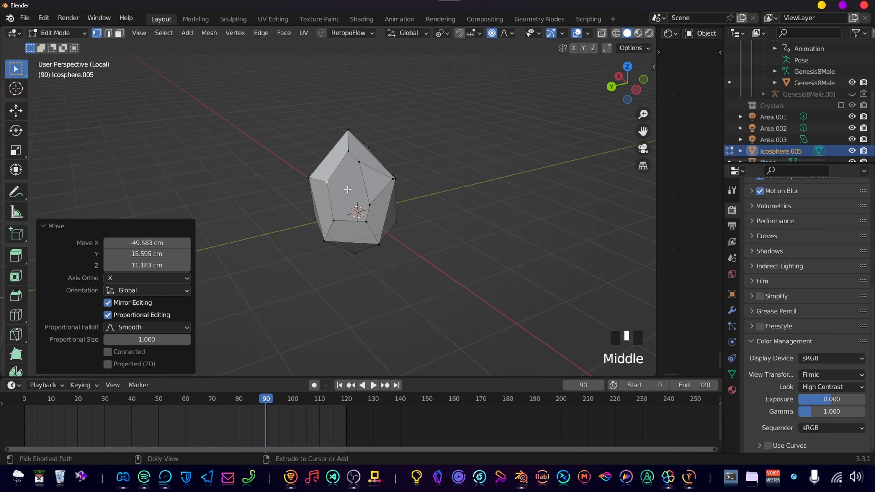
pyautogui.hotkey('shift', 'ctrl', 'b')
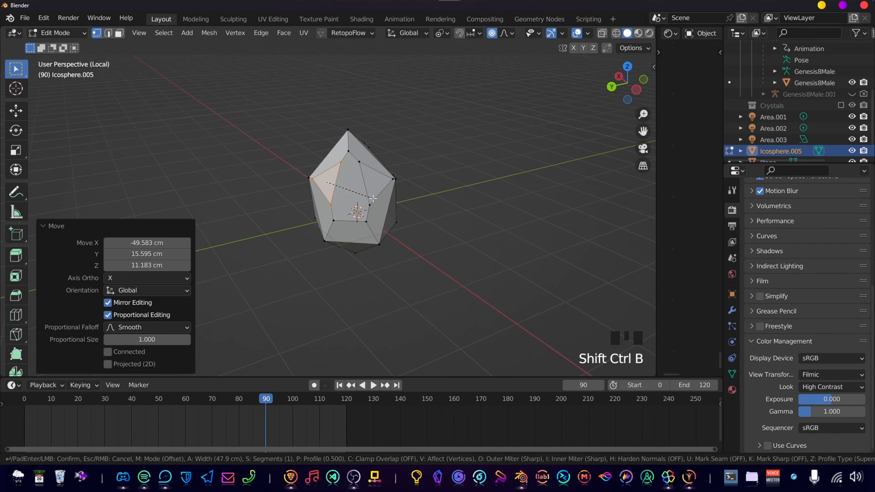
pyautogui.click(374, 198)
# Try to vertex-bevel the two adjacent side vertices together with Clamp Overlap turned on, and undo the attempt
pyautogui.moveTo(375, 199); pyautogui.dragTo(425, 195, button='middle')
pyautogui.scroll(4, 321, 195)
pyautogui.click(292, 172)
pyautogui.hotkey('shift', 'ctrl', 'b')
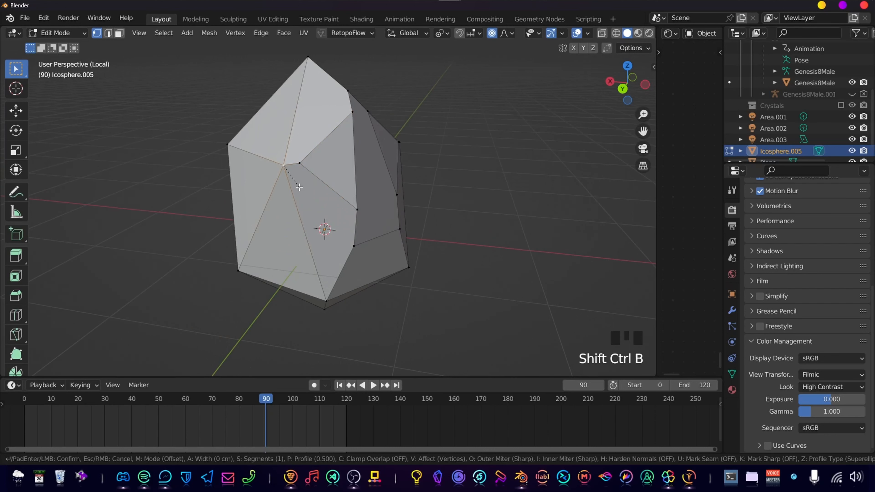
pyautogui.rightClick(295, 185)
pyautogui.keyDown('shift'); pyautogui.click(299, 163); pyautogui.keyUp('shift')
pyautogui.hotkey('shift', 'ctrl', 'b')
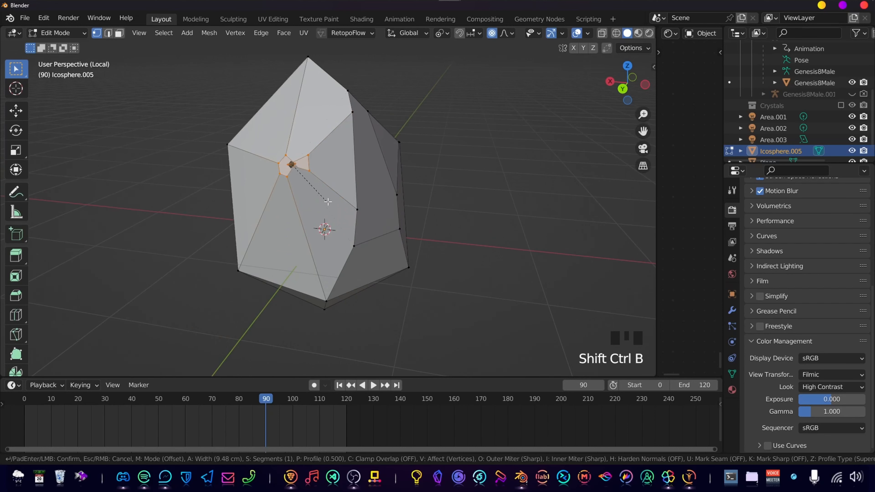
pyautogui.press('c')
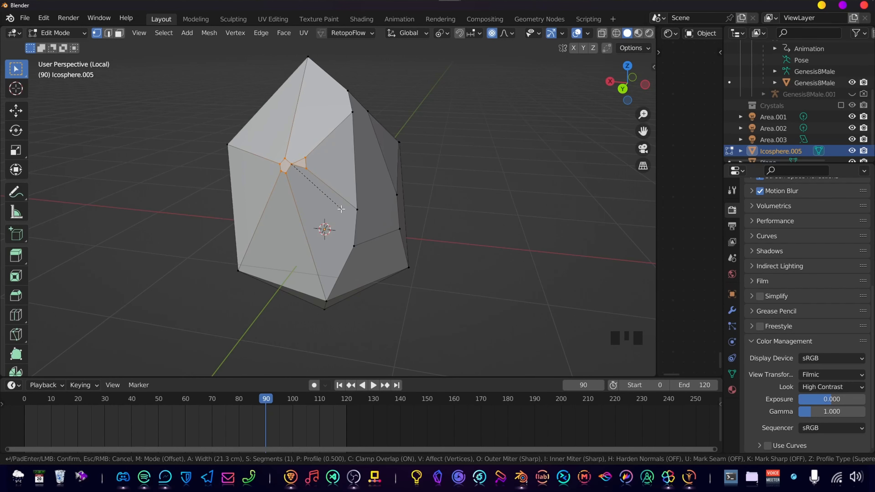
pyautogui.click(341, 209)
pyautogui.moveTo(341, 209); pyautogui.dragTo(300, 193, button='middle')
pyautogui.hotkey('ctrl', 'z')
pyautogui.hotkey('ctrl', 'z')
# Move the side vertex inward along the crystal and vertex-bevel it into a new facet with Clamp Overlap on
pyautogui.click(300, 194)
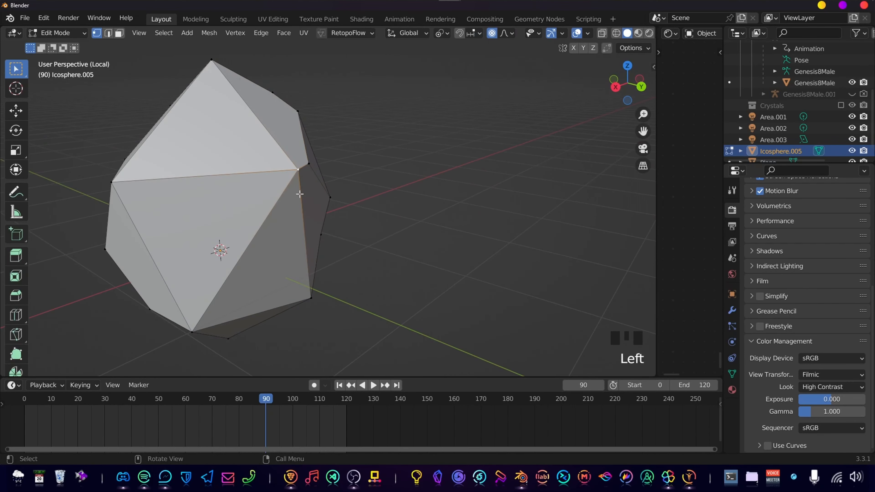
pyautogui.press('g')
pyautogui.click(264, 191)
pyautogui.hotkey('shift', 'ctrl', 'b')
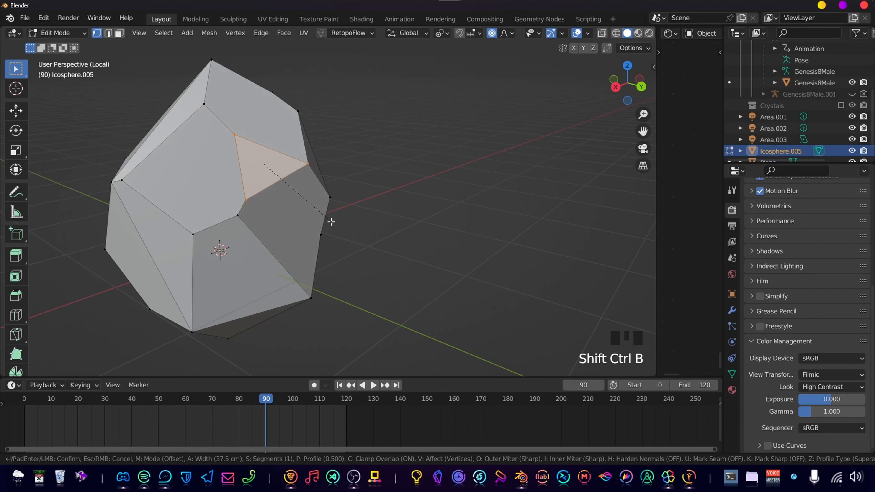
pyautogui.click(331, 222)
# Vertex-bevel another upper side corner of the crystal with a width of 152 cm and Clamp Overlap on
pyautogui.moveTo(331, 221); pyautogui.dragTo(344, 203, button='middle')
pyautogui.scroll(-4, 426, 192)
pyautogui.click(344, 202)
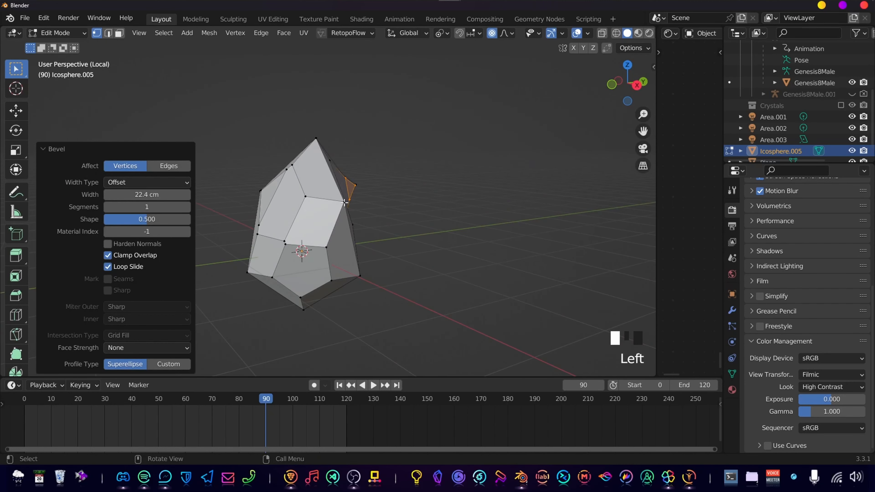
pyautogui.hotkey('shift', 'ctrl', 'b')
pyautogui.click(370, 217)
# Finish shaping the crystal mesh and return to Object Mode
pyautogui.scroll(4, 371, 218)
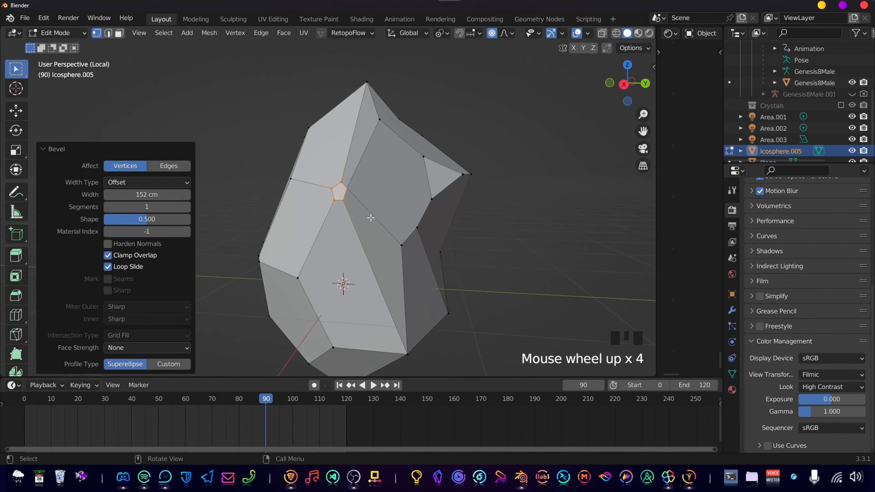
pyautogui.moveTo(371, 218); pyautogui.dragTo(359, 176, button='middle')
pyautogui.click(378, 203)
pyautogui.press('1')
pyautogui.press('Tab')
pyautogui.scroll(-4, 403, 204)
pyautogui.moveTo(310, 213); pyautogui.dragTo(256, 203, button='middle')
pyautogui.scroll(-4, 329, 218)
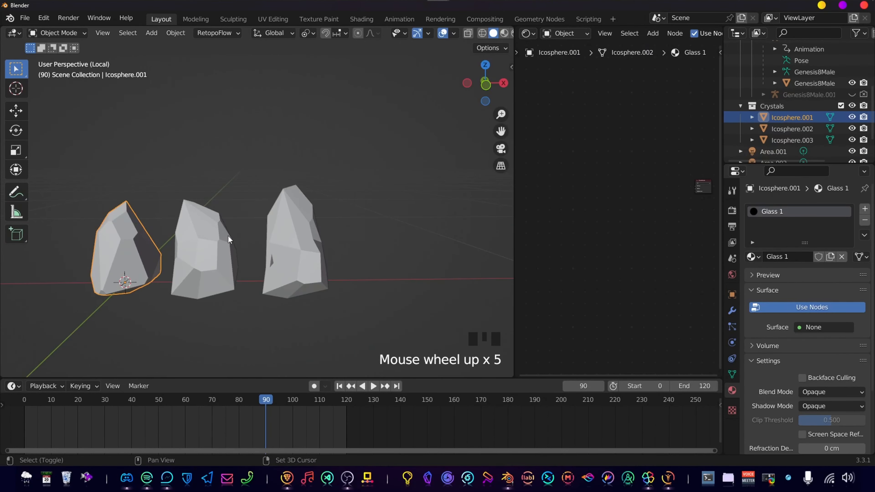
# Enlarge the shader editor and unlink the Glass 1 material from Icosphere.001
pyautogui.keyDown('shift'); pyautogui.moveTo(226, 238); pyautogui.dragTo(236, 238, button='middle'); pyautogui.keyUp('shift')
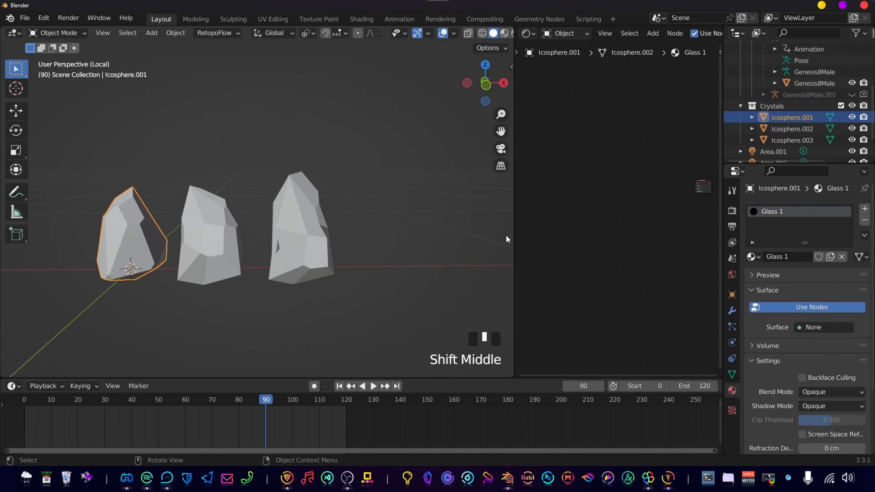
pyautogui.moveTo(513, 239); pyautogui.dragTo(383, 235)
pyautogui.click(287, 80)
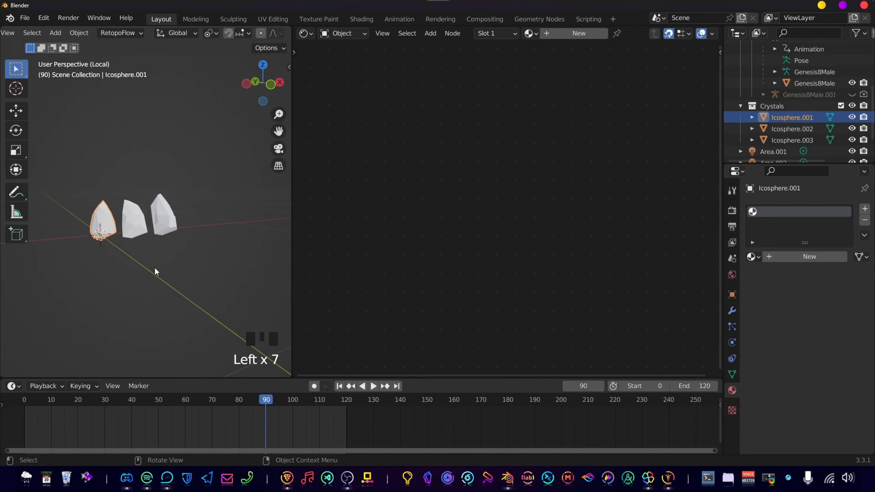
# Create a new material on Icosphere.001 and delete its Principled BSDF node
pyautogui.scroll(2, 155, 271)
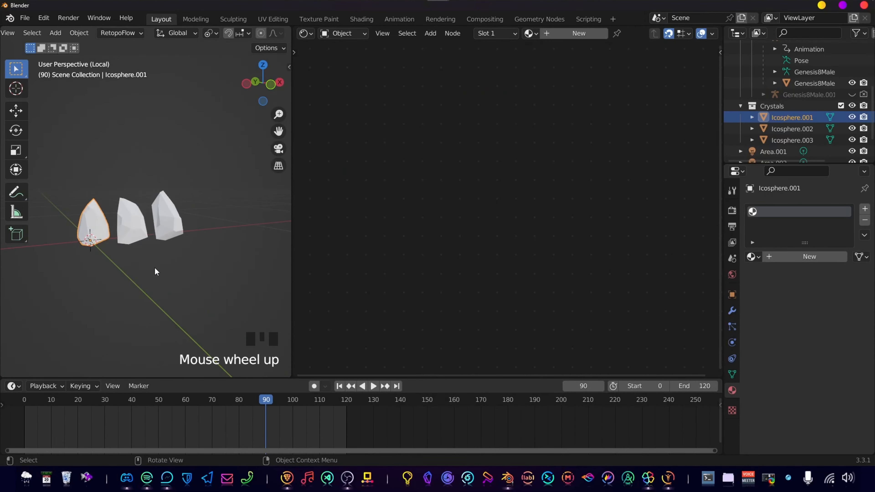
pyautogui.keyDown('shift'); pyautogui.scroll(3, 134, 285); pyautogui.keyUp('shift')
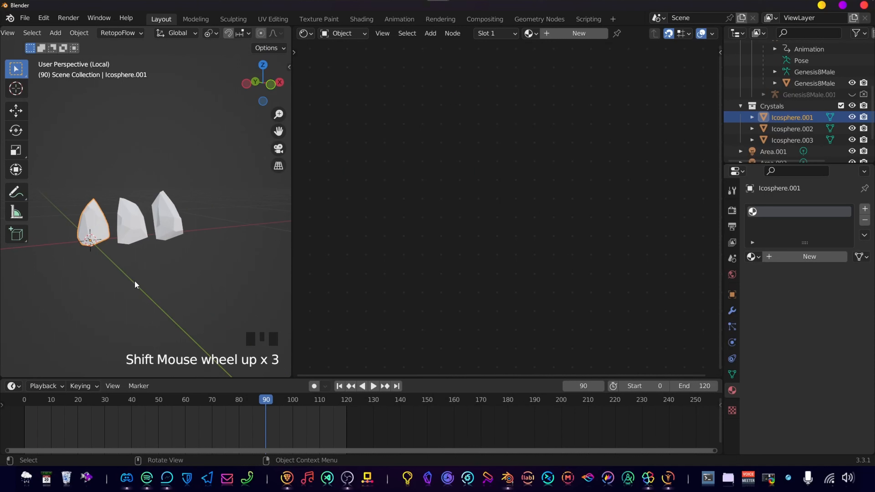
pyautogui.keyDown('shift'); pyautogui.moveTo(134, 286); pyautogui.dragTo(156, 286, button='middle'); pyautogui.keyUp('shift')
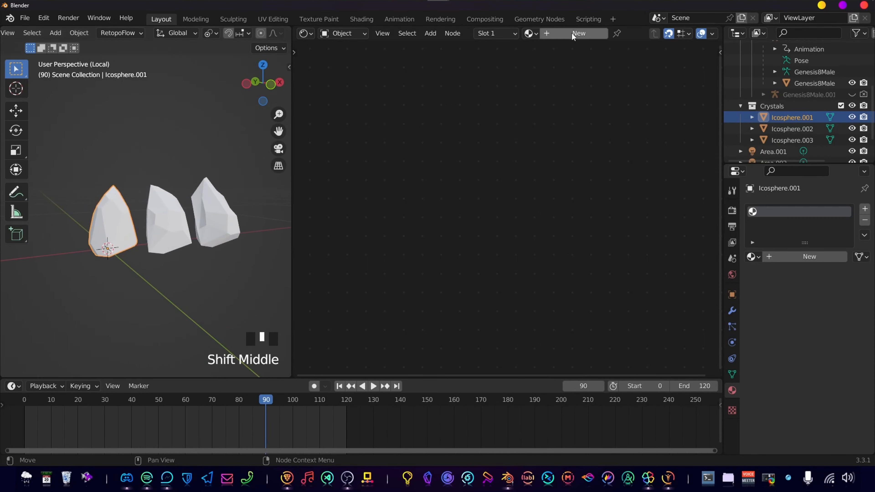
pyautogui.click(551, 33)
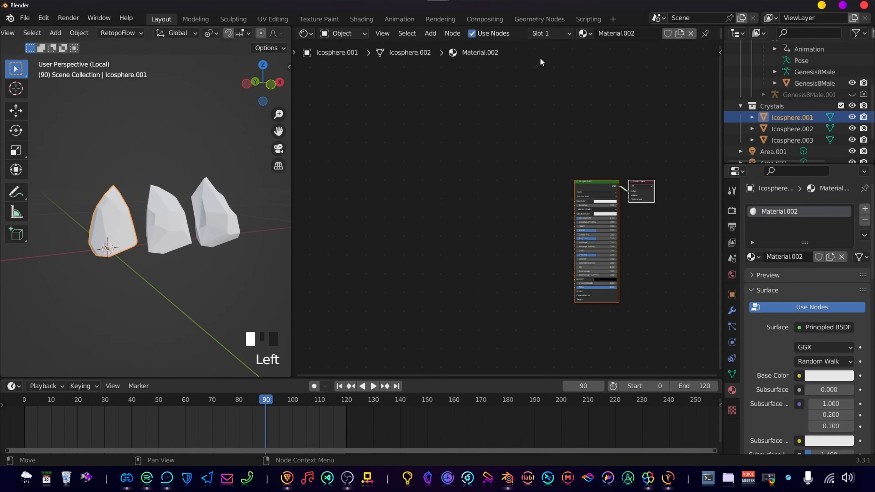
pyautogui.scroll(5, 483, 217)
pyautogui.moveTo(550, 227); pyautogui.dragTo(496, 210, button='middle')
pyautogui.scroll(5, 477, 200)
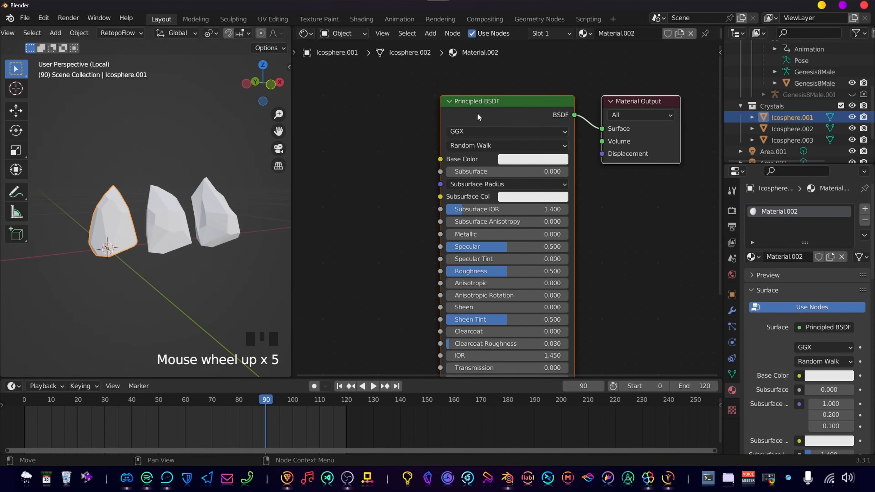
pyautogui.press('x')
# Add a Glass BSDF node and duplicate it twice, stacking the three nodes vertically with space before the Material Output
pyautogui.hotkey('shift', 'a')
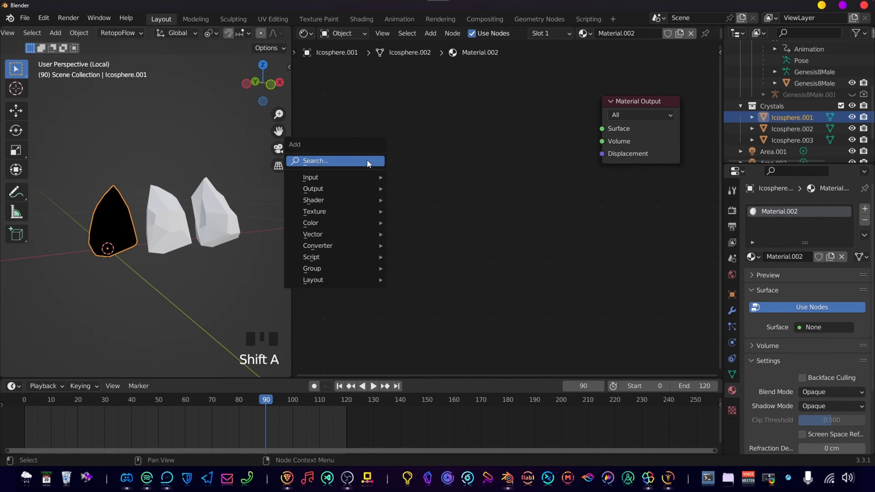
pyautogui.click(370, 162)
pyautogui.write('glass')
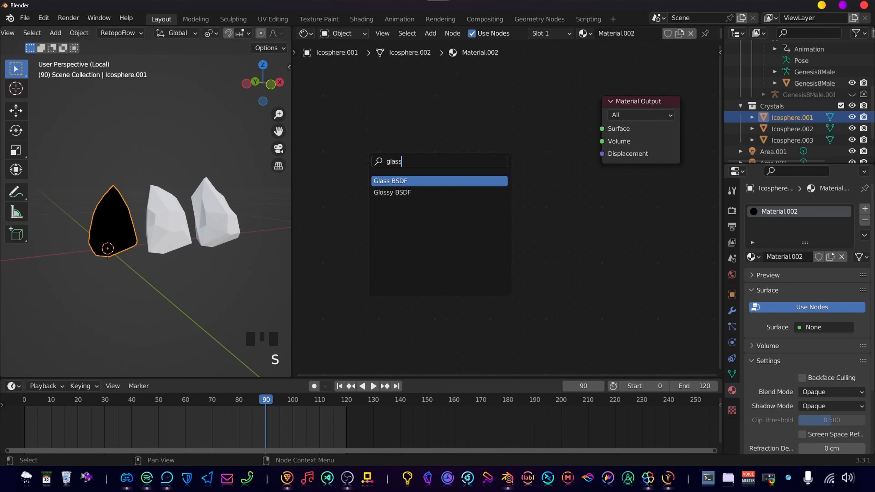
pyautogui.press('Return')
pyautogui.click(375, 91)
pyautogui.hotkey('shift', 'd')
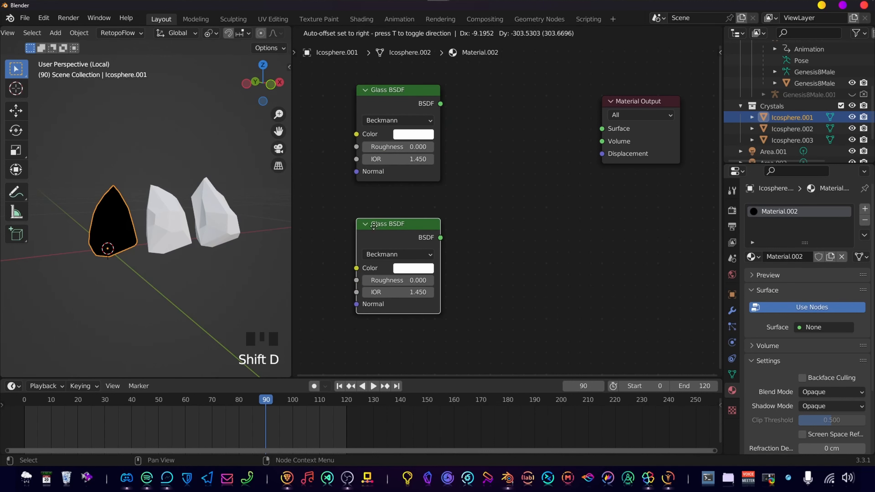
pyautogui.click(374, 193)
pyautogui.hotkey('shift', 'd')
pyautogui.click(374, 292)
pyautogui.moveTo(373, 292); pyautogui.dragTo(370, 260, button='middle')
# Combine the upper two Glass BSDF nodes with a Mix Shader, and mix that result with the lowest Glass BSDF
pyautogui.keyDown('ctrl'); pyautogui.keyDown('shift'); pyautogui.moveTo(398, 97); pyautogui.dragTo(393, 188, button='right'); pyautogui.keyUp('shift'); pyautogui.keyUp('ctrl')
pyautogui.moveTo(580, 230); pyautogui.dragTo(453, 291, button='middle')
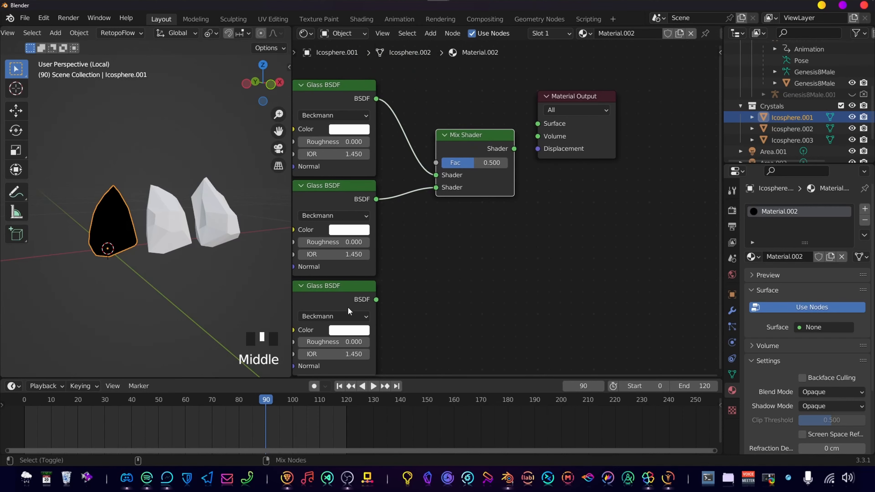
pyautogui.keyDown('ctrl'); pyautogui.keyDown('shift'); pyautogui.moveTo(348, 310); pyautogui.dragTo(500, 152, button='right'); pyautogui.keyUp('shift'); pyautogui.keyUp('ctrl')
# Move the Material Output past the second Mix Shader and connect that shader to its Surface input
pyautogui.moveTo(572, 113); pyautogui.dragTo(456, 111, button='middle')
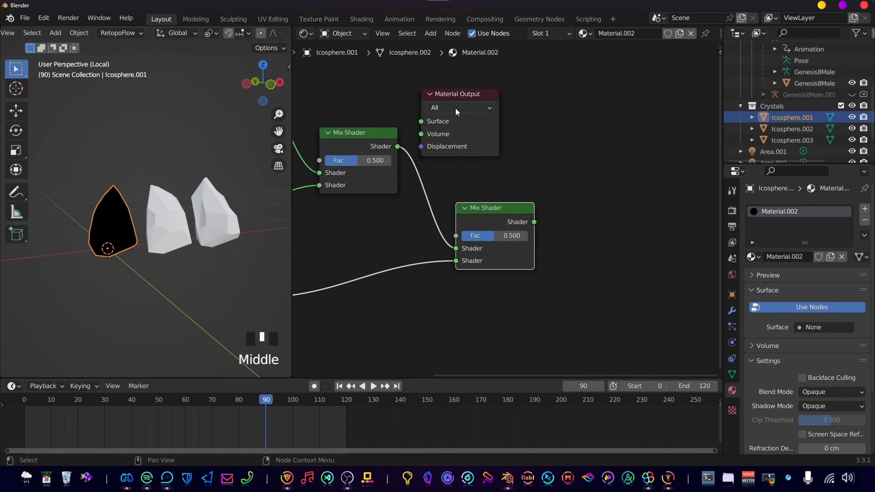
pyautogui.moveTo(456, 108); pyautogui.dragTo(623, 164)
pyautogui.keyDown('ctrl'); pyautogui.keyDown('shift'); pyautogui.click(468, 209); pyautogui.keyUp('shift'); pyautogui.keyUp('ctrl')
pyautogui.moveTo(468, 208); pyautogui.dragTo(626, 144, button='middle')
# Add a Value node beside the Glass BSDF nodes and place a duplicate of it directly below
pyautogui.scroll(-5, 481, 200)
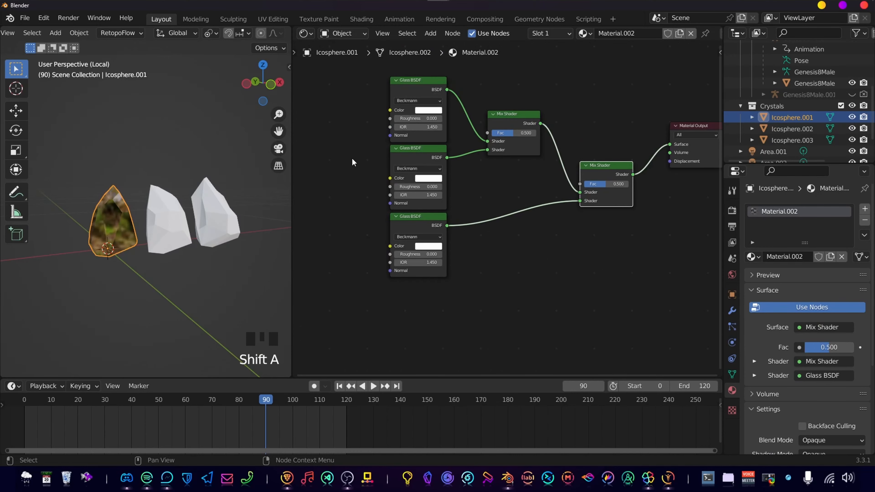
pyautogui.hotkey('shift', 'a')
pyautogui.write('va')
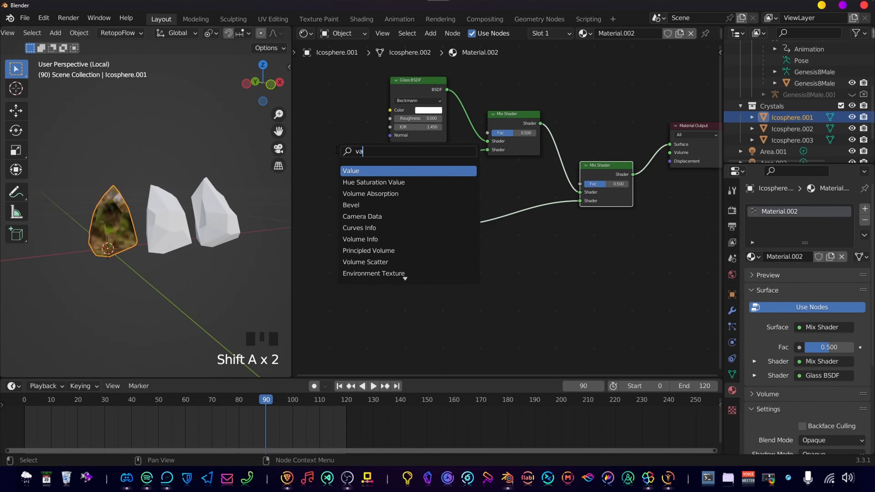
pyautogui.press('Return')
pyautogui.click(380, 142)
pyautogui.hotkey('shift', 'd')
pyautogui.click(379, 181)
# Set the upper Value node to 2.418 and the lower Value node to 0.325
pyautogui.scroll(4, 366, 155)
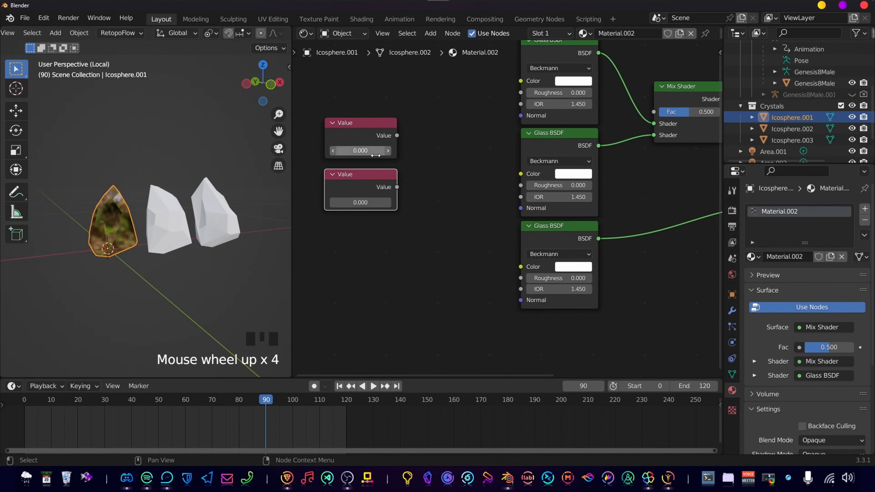
pyautogui.click(365, 152)
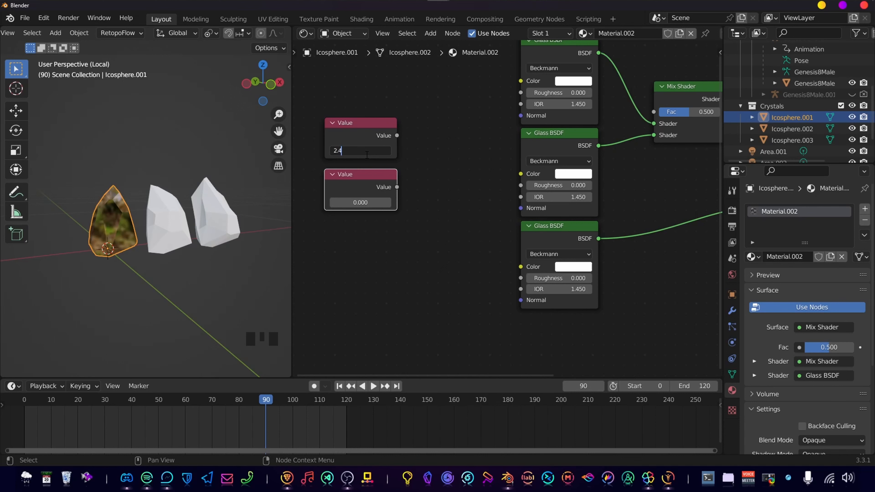
pyautogui.press('Return')
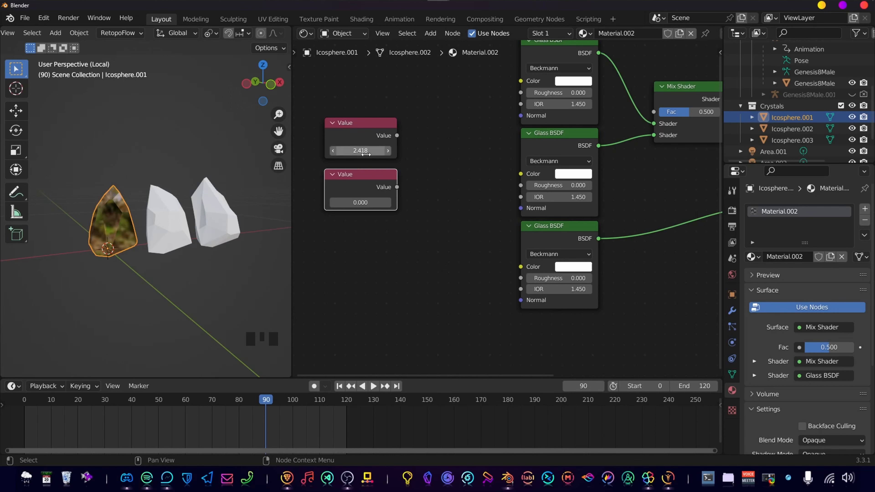
pyautogui.click(353, 201)
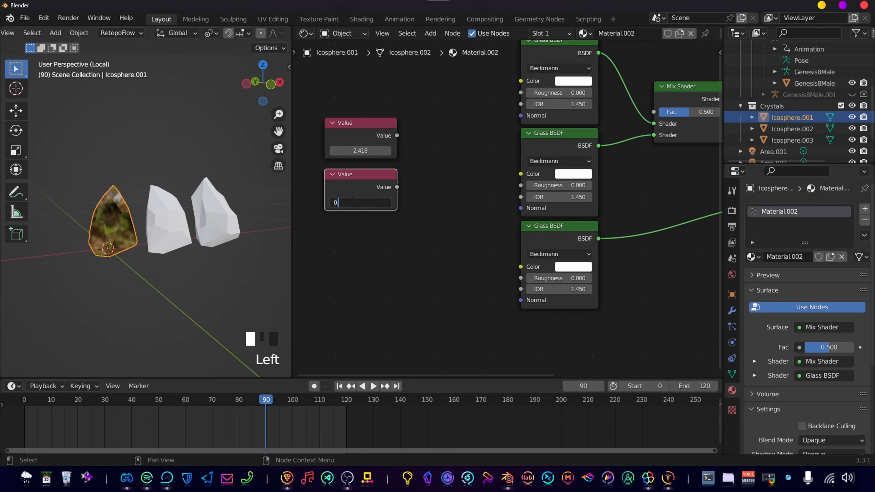
pyautogui.write('0.325')
pyautogui.press('Return')
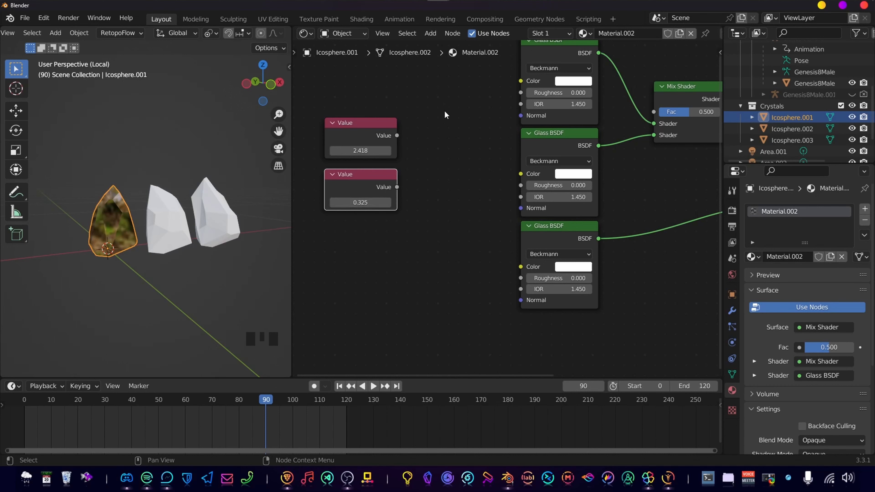
# Add a Math node between the Value nodes and the top Glass BSDF and set its operation to Subtract
pyautogui.scroll(4, 443, 223)
pyautogui.moveTo(438, 183); pyautogui.dragTo(432, 221, button='middle')
pyautogui.scroll(-3, 432, 221)
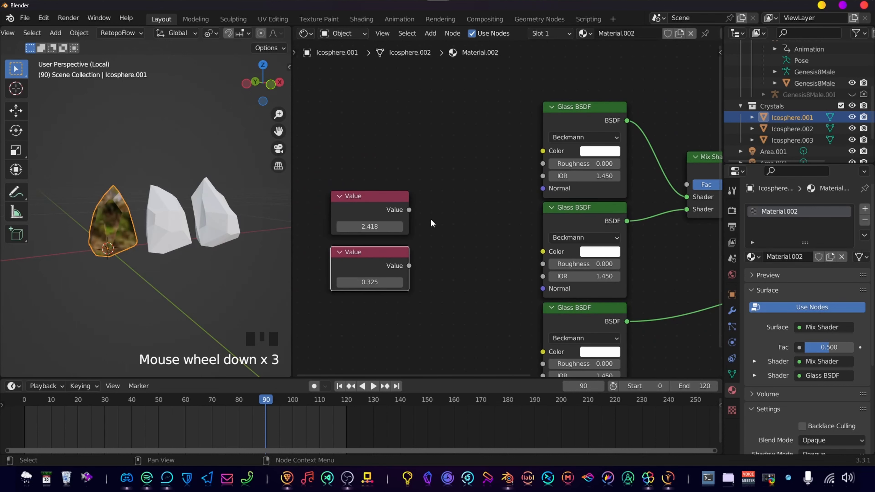
pyautogui.hotkey('shift', 'a')
pyautogui.write('math')
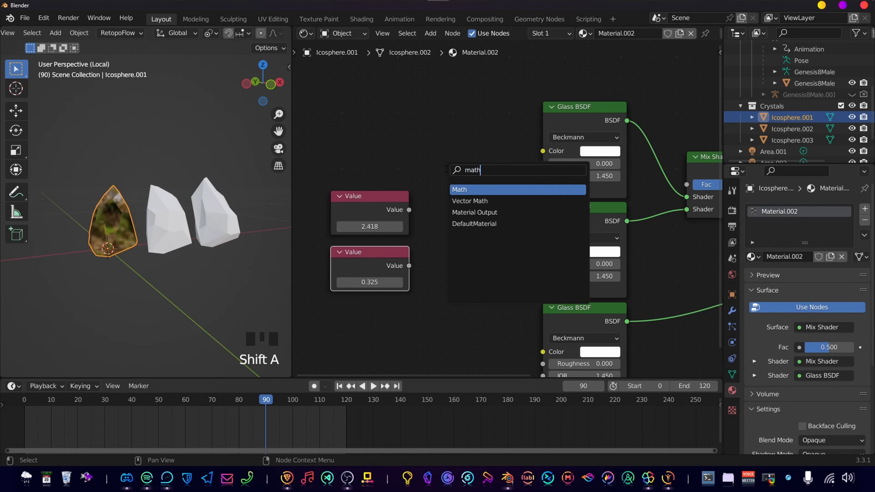
pyautogui.press('Return')
pyautogui.click(457, 128)
pyautogui.click(491, 160)
pyautogui.click(491, 169)
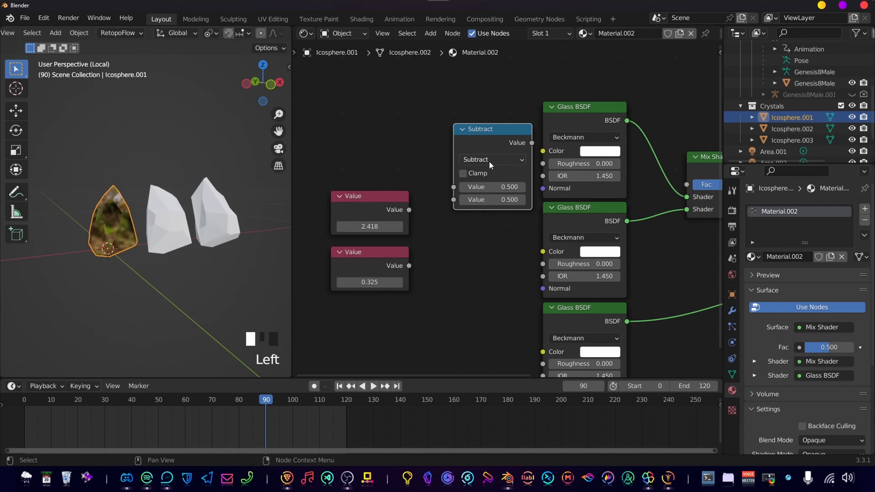
# Duplicate the Subtract node beside the lowest Glass BSDF and change the copy's operation to Add
pyautogui.hotkey('shift', 'd')
pyautogui.click(480, 325)
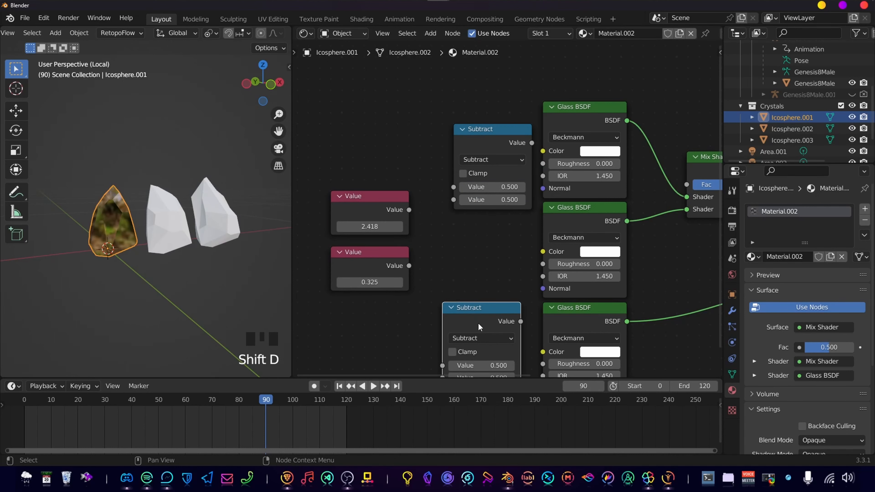
pyautogui.moveTo(479, 334); pyautogui.dragTo(491, 238, button='middle')
pyautogui.click(489, 244)
pyautogui.click(486, 246)
pyautogui.moveTo(504, 248); pyautogui.dragTo(516, 249)
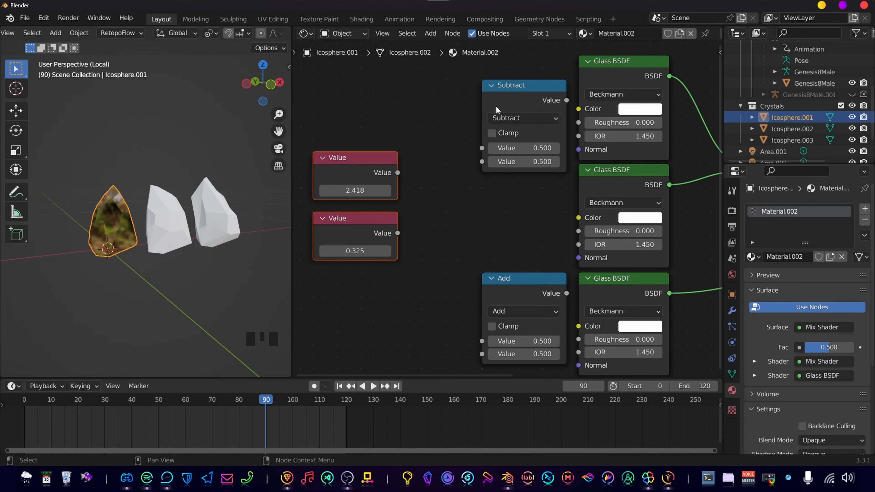
# Feed the 2.418 and 0.325 values into the Subtract node and link its result to the top Glass BSDF's IOR
pyautogui.moveTo(398, 173); pyautogui.dragTo(481, 148)
pyautogui.moveTo(397, 234); pyautogui.dragTo(493, 163)
pyautogui.moveTo(558, 102); pyautogui.dragTo(512, 117, button='middle')
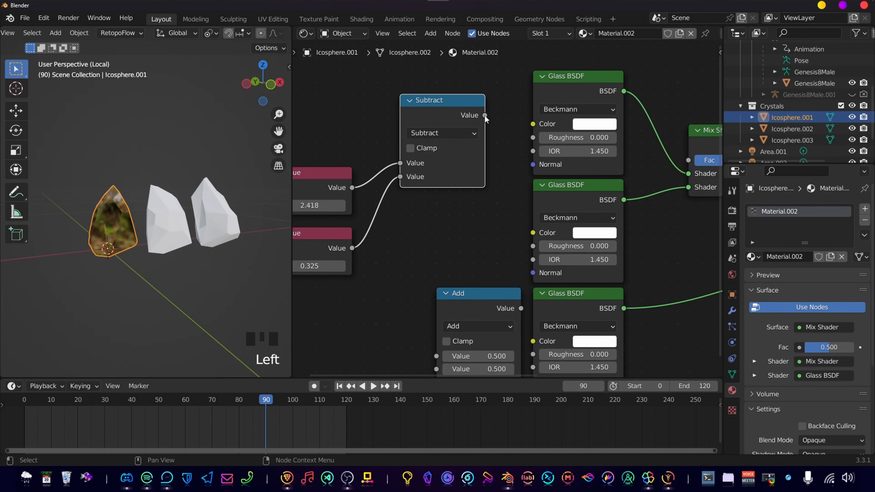
pyautogui.moveTo(485, 115); pyautogui.dragTo(534, 151)
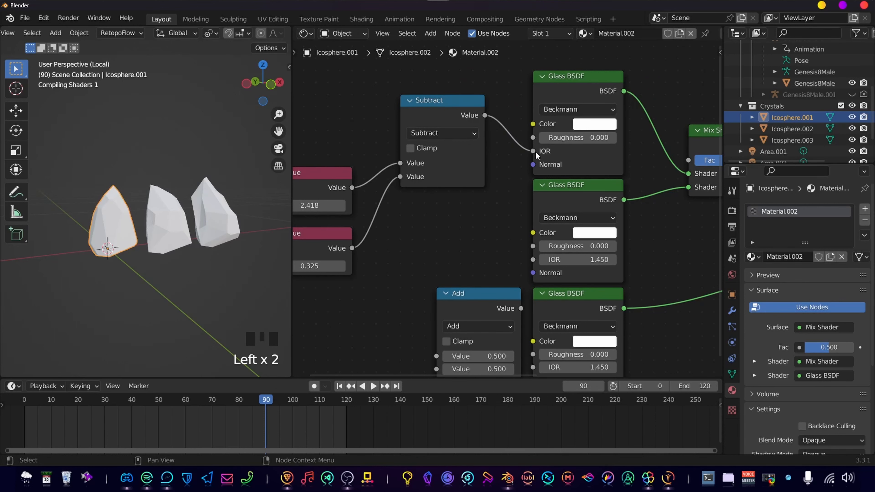
pyautogui.moveTo(535, 152); pyautogui.dragTo(549, 108, button='middle')
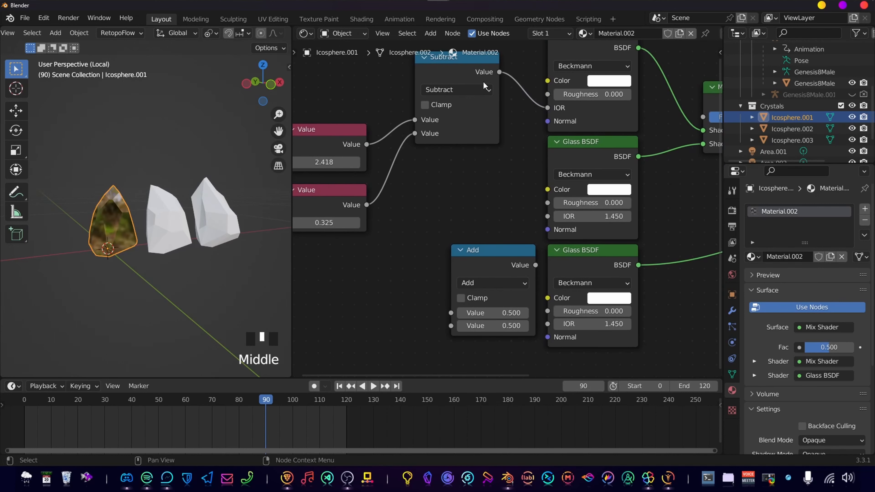
# Set the top Glass BSDF's roughness to 0.001
pyautogui.moveTo(485, 86); pyautogui.dragTo(462, 99, button='middle')
pyautogui.click(573, 112)
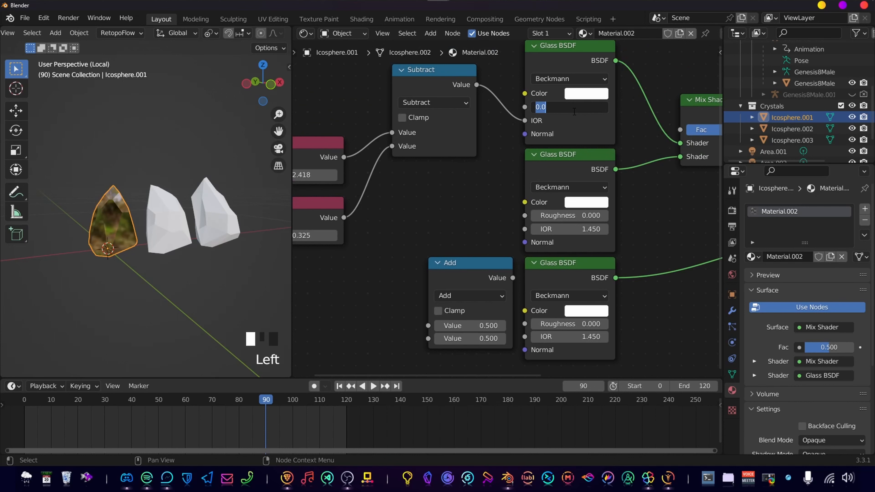
pyautogui.write('0.001')
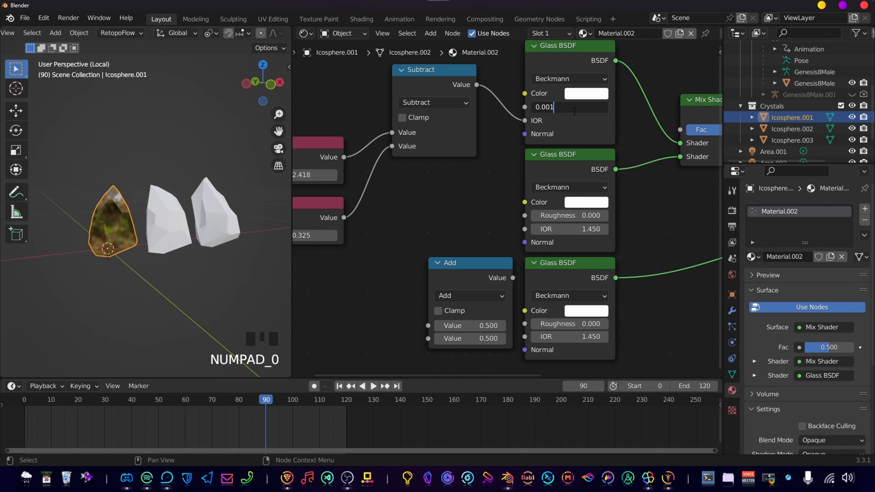
pyautogui.press('Return')
# Copy the top Glass BSDF's 0.001 roughness to the middle and lowest Glass BSDF nodes
pyautogui.click(574, 111)
pyautogui.hotkey('ctrl', 'c')
pyautogui.press('Return')
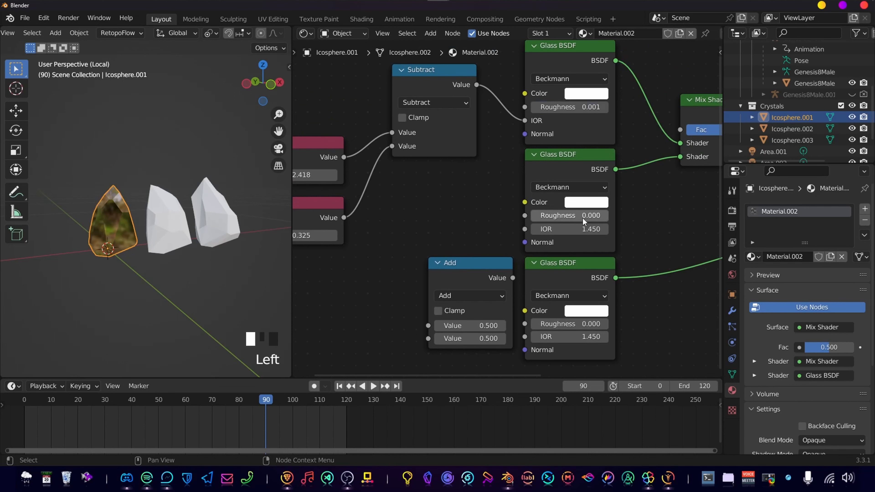
pyautogui.click(583, 218)
pyautogui.hotkey('ctrl', 'v')
pyautogui.press('Return')
pyautogui.click(535, 324)
pyautogui.hotkey('ctrl', 'v')
pyautogui.press('Return')
# Link the 2.418 Value node directly to the middle Glass BSDF's IOR
pyautogui.moveTo(343, 156); pyautogui.dragTo(370, 131, button='middle')
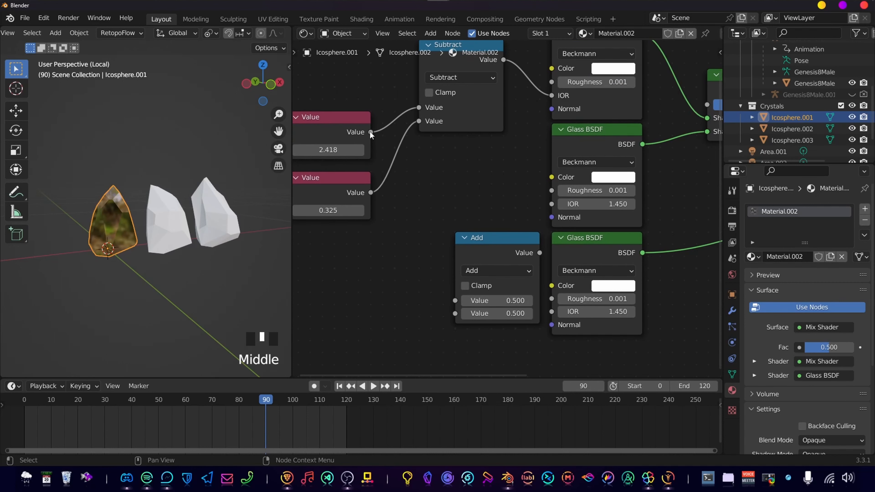
pyautogui.moveTo(370, 131); pyautogui.dragTo(551, 203)
pyautogui.moveTo(363, 202); pyautogui.dragTo(408, 192, button='middle')
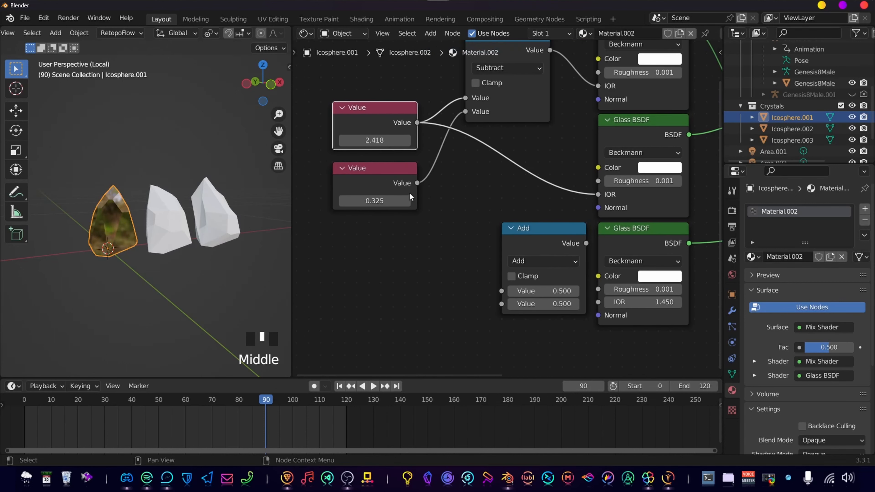
# Feed both Value nodes into the Add node and link its result to the lowest Glass BSDF's IOR
pyautogui.click(417, 182)
pyautogui.moveTo(418, 183); pyautogui.dragTo(502, 306)
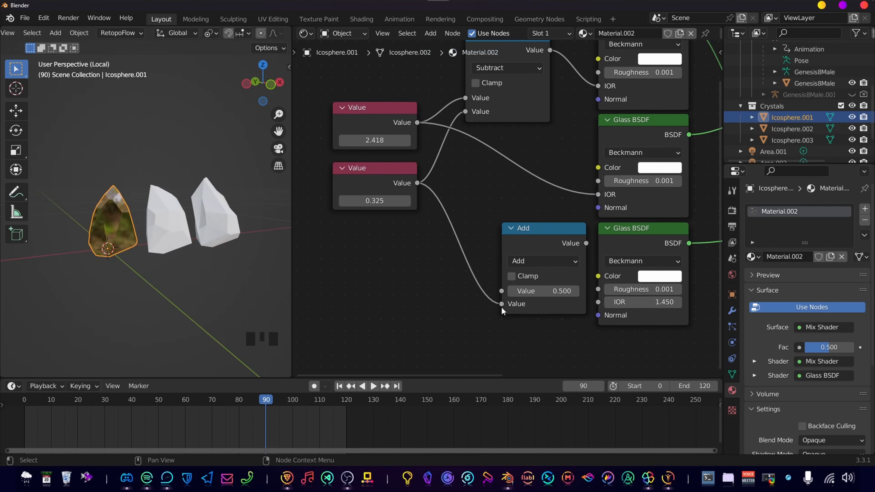
pyautogui.moveTo(418, 123); pyautogui.dragTo(505, 288)
pyautogui.moveTo(538, 232); pyautogui.dragTo(514, 224, button='middle')
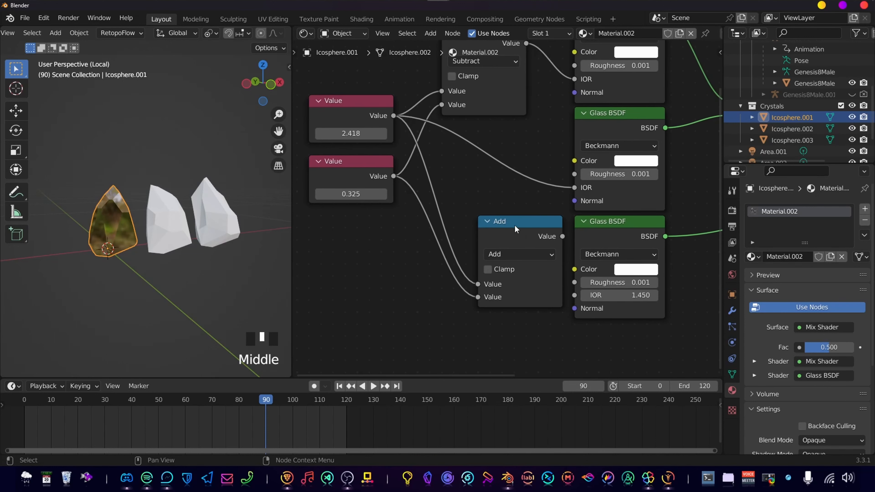
pyautogui.moveTo(513, 224); pyautogui.dragTo(574, 296)
# Set the top Glass BSDF's color to cyan with hue 0.518, saturation 0.961 and value 1.000
pyautogui.scroll(-6, 622, 208)
pyautogui.moveTo(629, 211); pyautogui.dragTo(535, 217, button='middle')
pyautogui.click(535, 217)
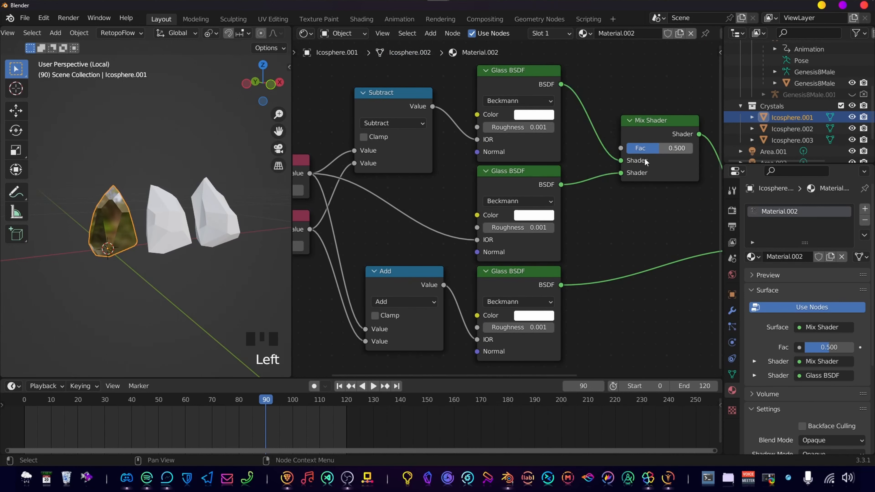
pyautogui.click(534, 217)
pyautogui.click(618, 222)
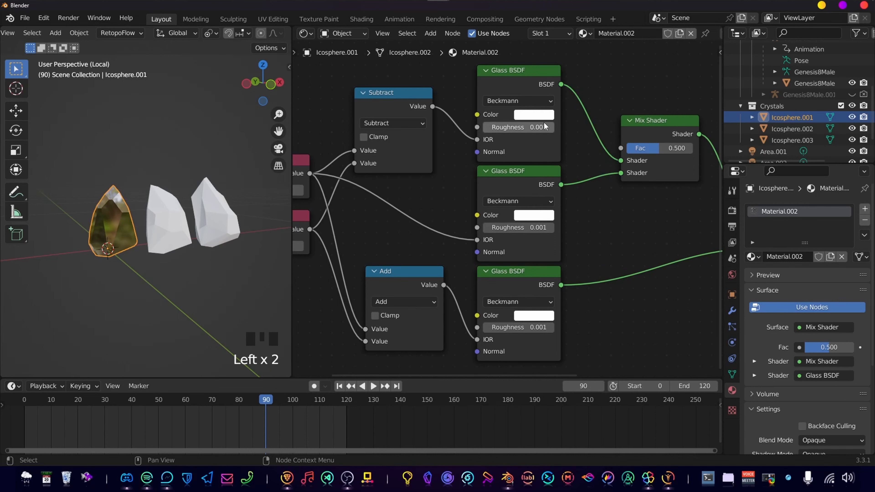
pyautogui.click(537, 116)
pyautogui.click(532, 116)
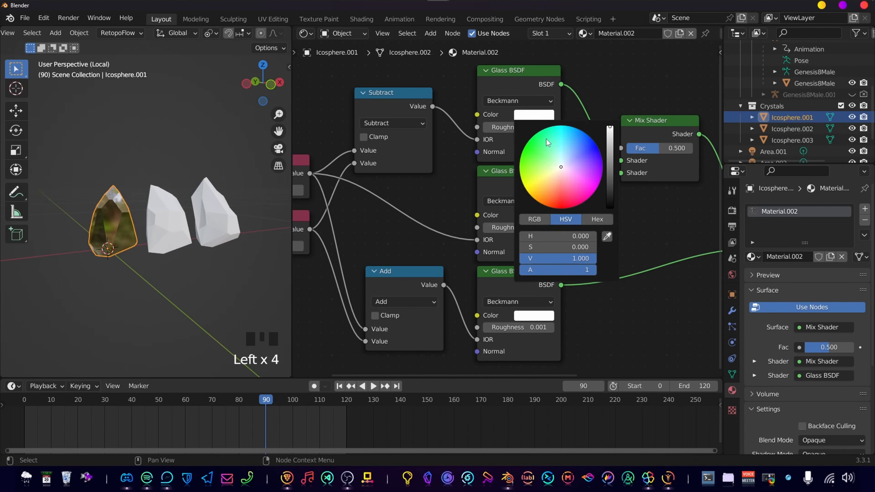
pyautogui.click(559, 141)
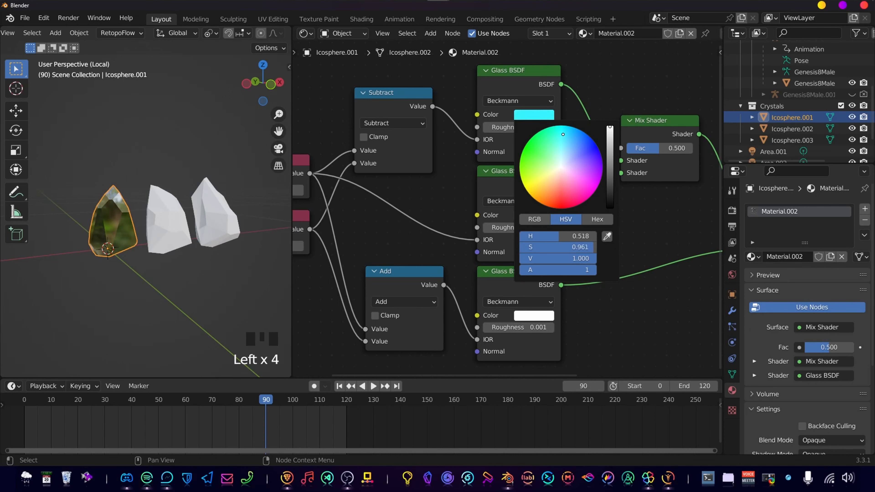
# Color the middle Glass BSDF magenta (hue 0.822, saturation 0.970) and the lowest one blue (hue 0.668, saturation 0.939)
pyautogui.click(543, 219)
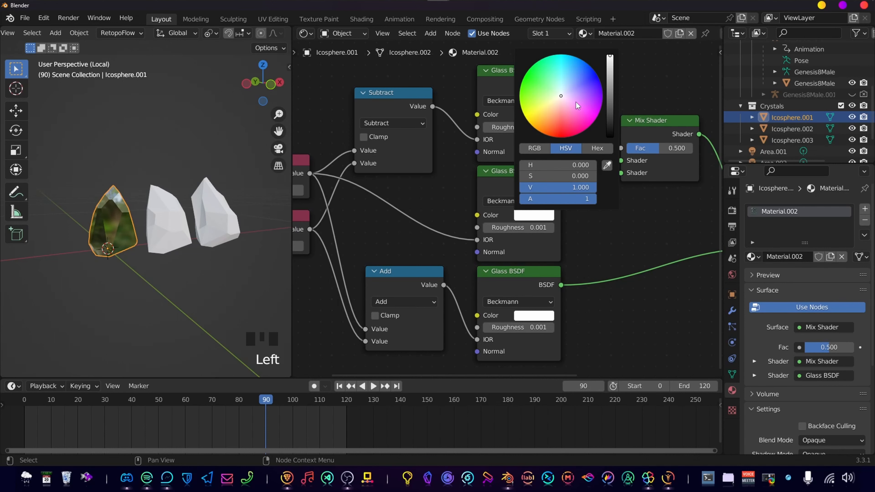
pyautogui.moveTo(580, 103)
pyautogui.mouseDown()
pyautogui.moveTo(596, 97)
pyautogui.moveTo(591, 112)
pyautogui.mouseUp()
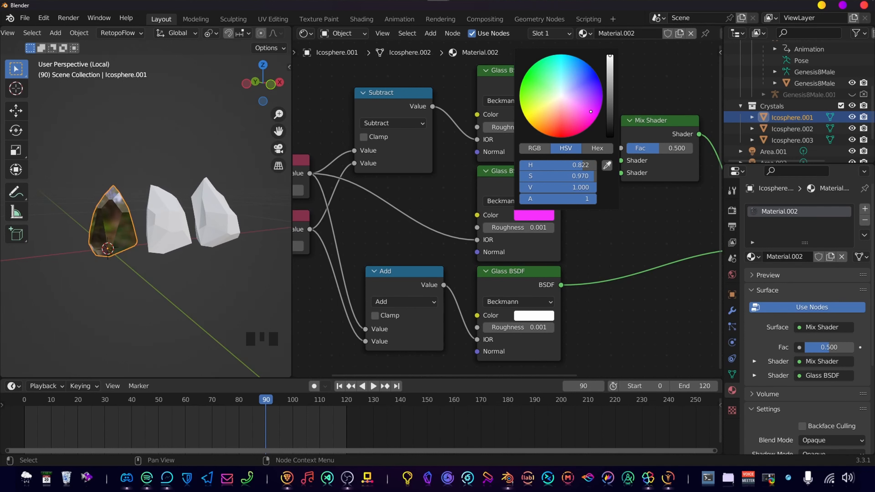
pyautogui.moveTo(530, 327); pyautogui.dragTo(522, 238, button='middle')
pyautogui.scroll(3, 522, 238)
pyautogui.click(521, 236)
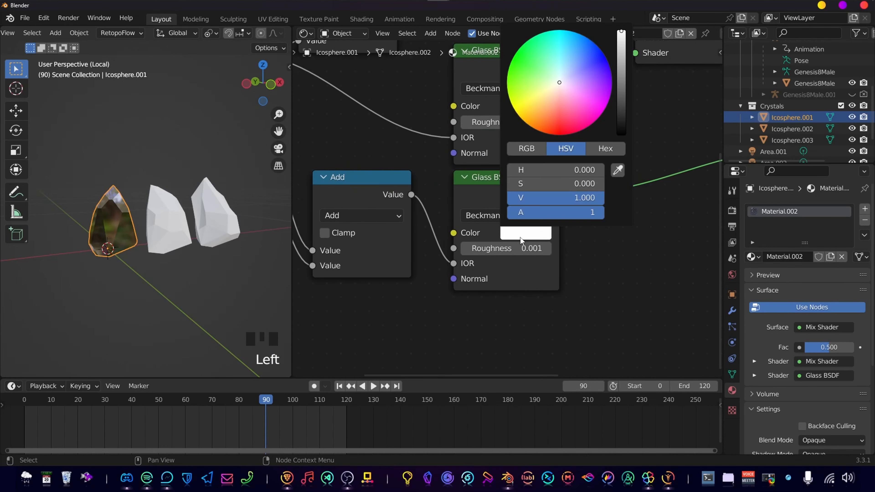
pyautogui.moveTo(585, 75)
pyautogui.mouseDown()
pyautogui.moveTo(611, 75)
pyautogui.moveTo(592, 63)
pyautogui.mouseUp()
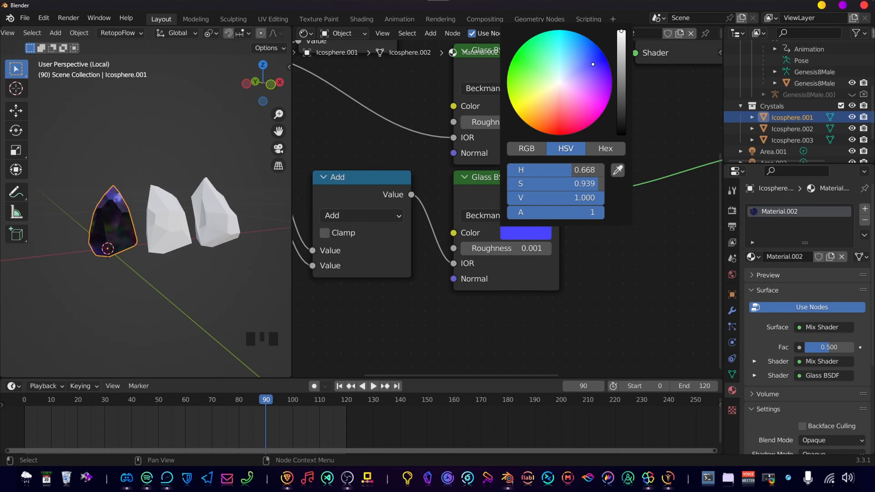
# Rename the first crystal's material to Glass Diamond
pyautogui.moveTo(193, 238)
pyautogui.mouseDown(button='middle')
pyautogui.moveTo(284, 239)
pyautogui.moveTo(238, 282)
pyautogui.moveTo(234, 226)
pyautogui.moveTo(219, 203)
pyautogui.moveTo(187, 203)
pyautogui.moveTo(185, 247)
pyautogui.mouseUp(button='middle')
pyautogui.scroll(-2, 147, 249)
pyautogui.click(162, 214)
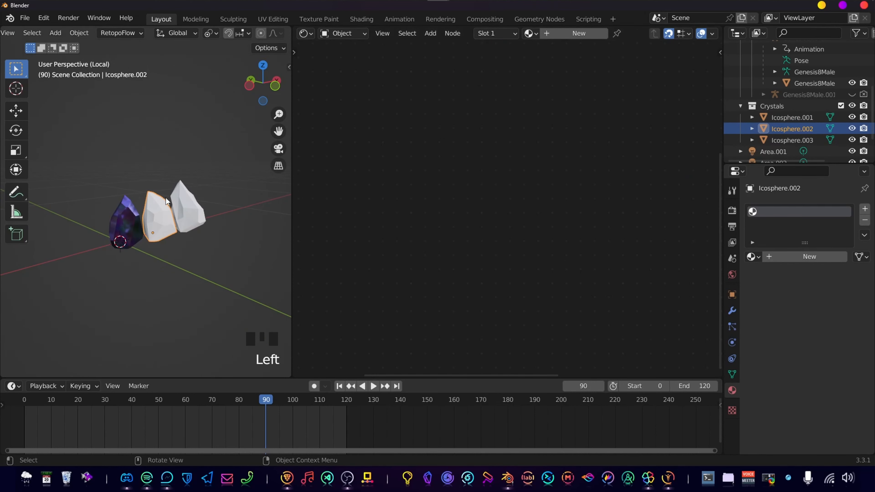
pyautogui.click(129, 213)
pyautogui.click(618, 33)
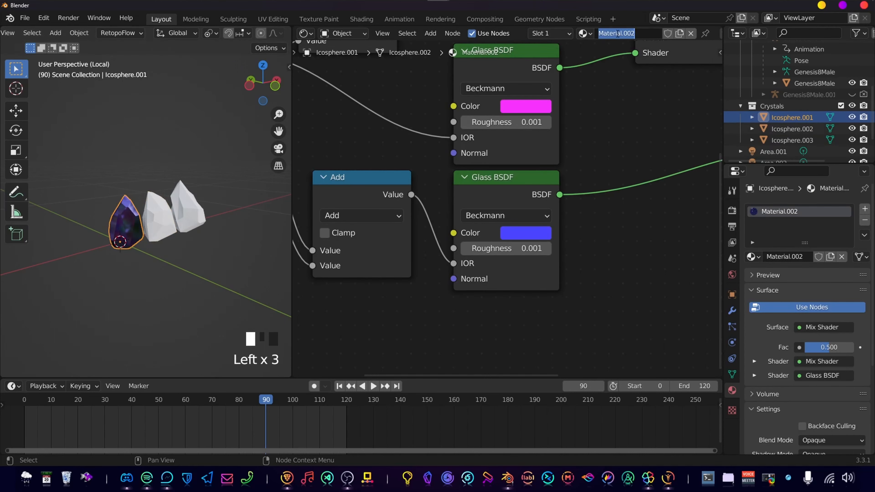
pyautogui.write('Glass Diam')
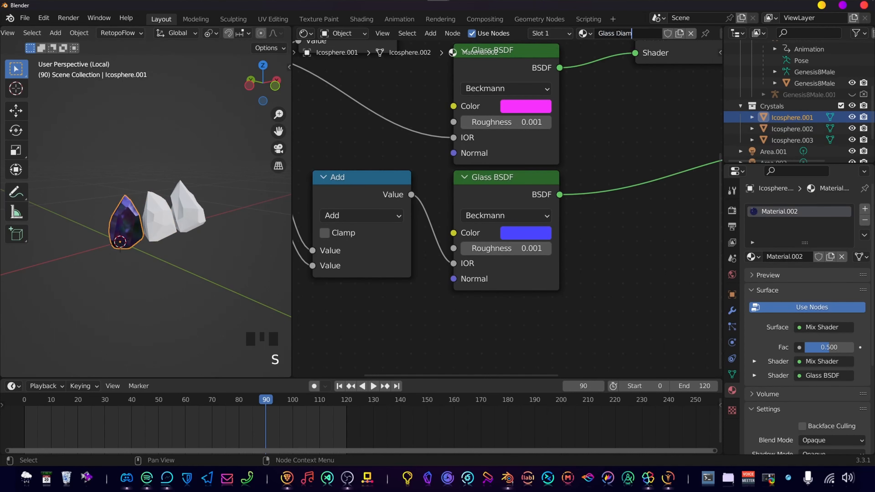
pyautogui.write('ond')
pyautogui.press('Return')
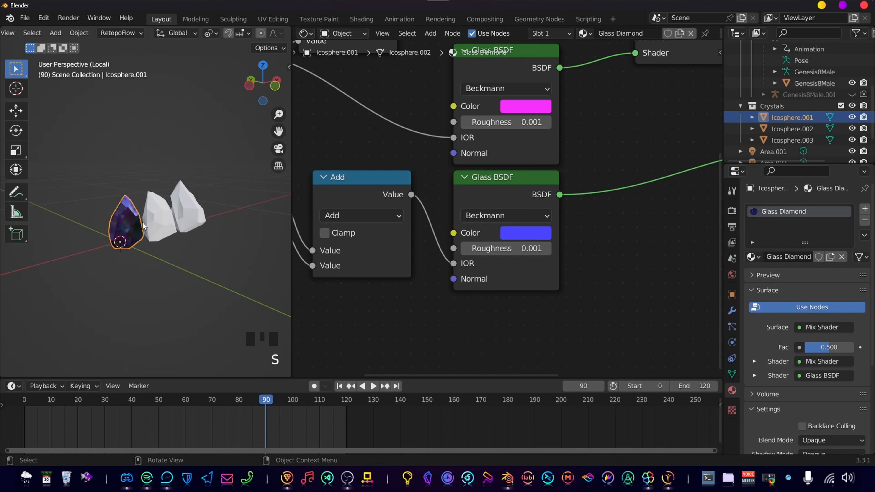
# Assign the Glass Diamond material to the middle crystal and make it a single-user copy
pyautogui.click(156, 222)
pyautogui.click(533, 34)
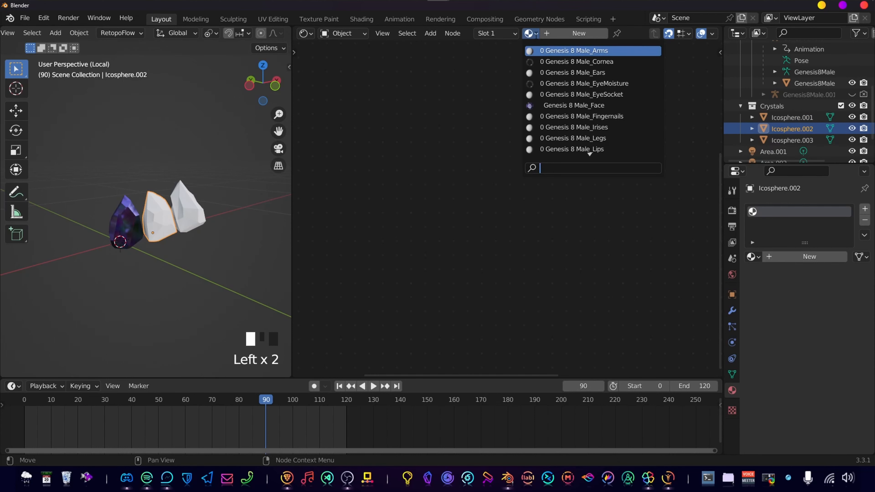
pyautogui.write('d')
pyautogui.press('Return')
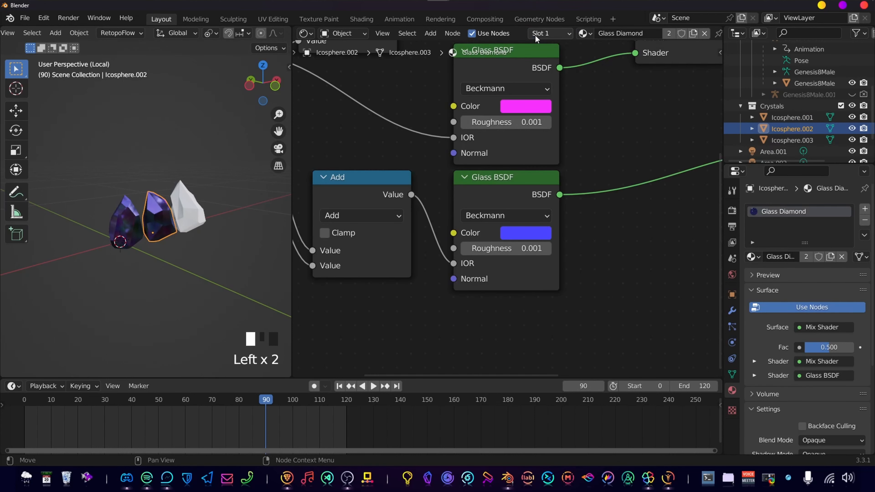
pyautogui.scroll(-6, 503, 186)
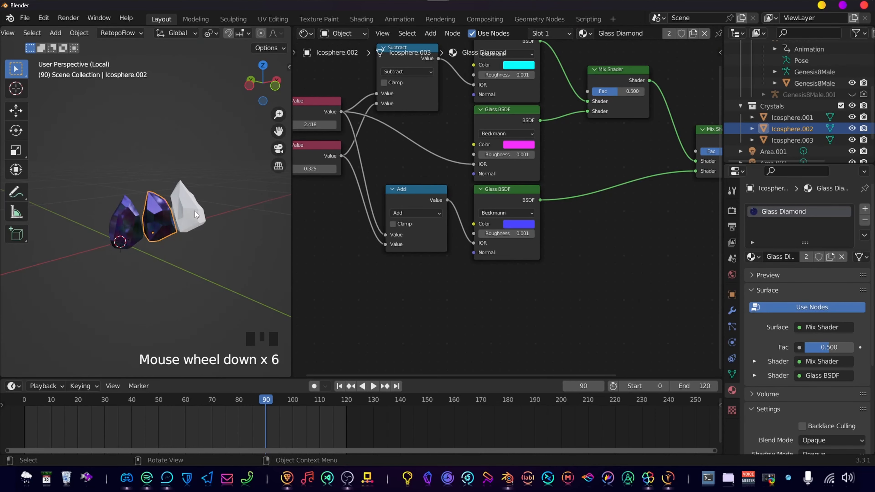
pyautogui.keyDown('shift'); pyautogui.click(195, 211); pyautogui.keyUp('shift')
pyautogui.click(165, 217)
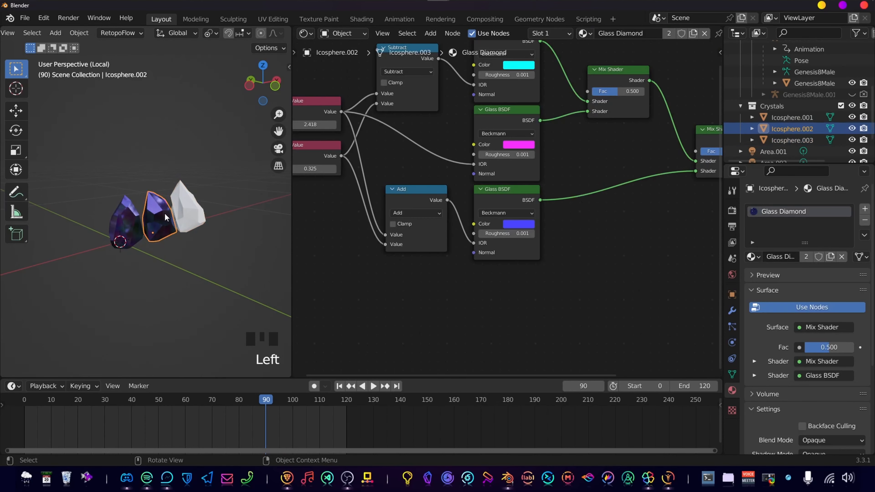
pyautogui.click(669, 33)
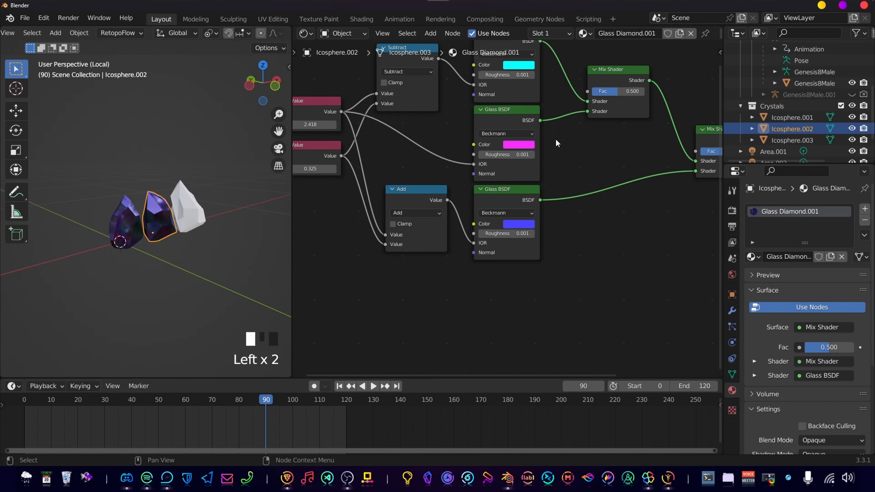
# Recolor the middle crystal's material, making the middle Glass BSDF violet and the lowest one a deeper blue
pyautogui.moveTo(548, 181); pyautogui.dragTo(552, 224, button='middle')
pyautogui.click(522, 188)
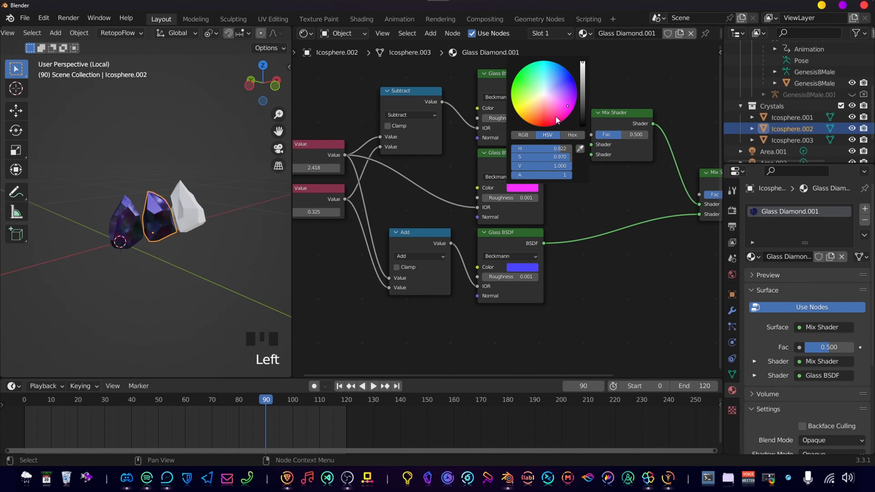
pyautogui.moveTo(569, 105); pyautogui.dragTo(570, 84)
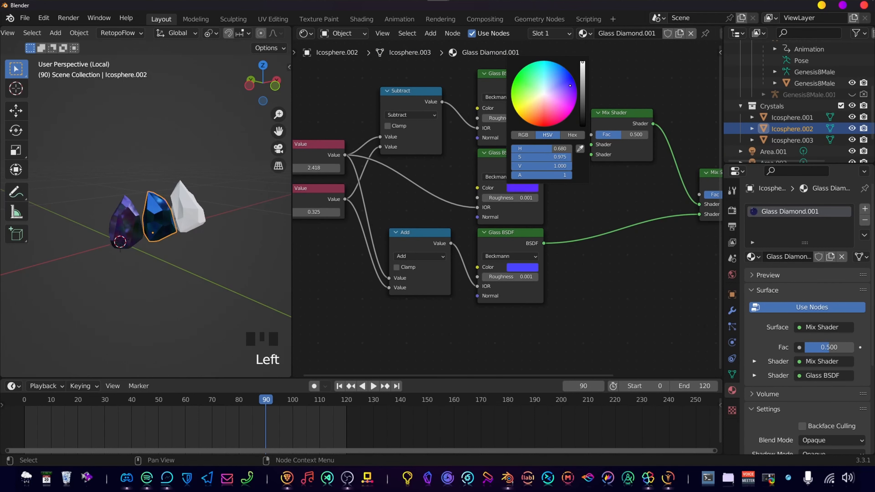
pyautogui.click(527, 268)
pyautogui.click(522, 267)
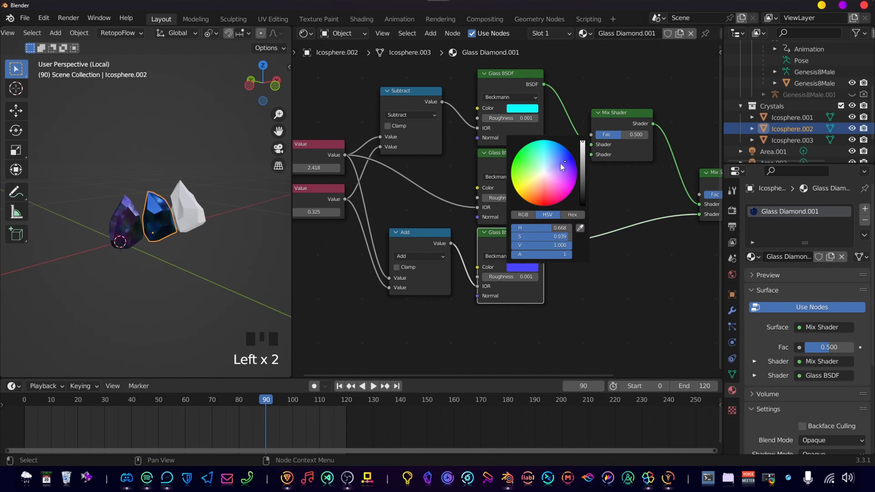
pyautogui.click(526, 267)
pyautogui.moveTo(165, 241); pyautogui.dragTo(149, 244, button='middle')
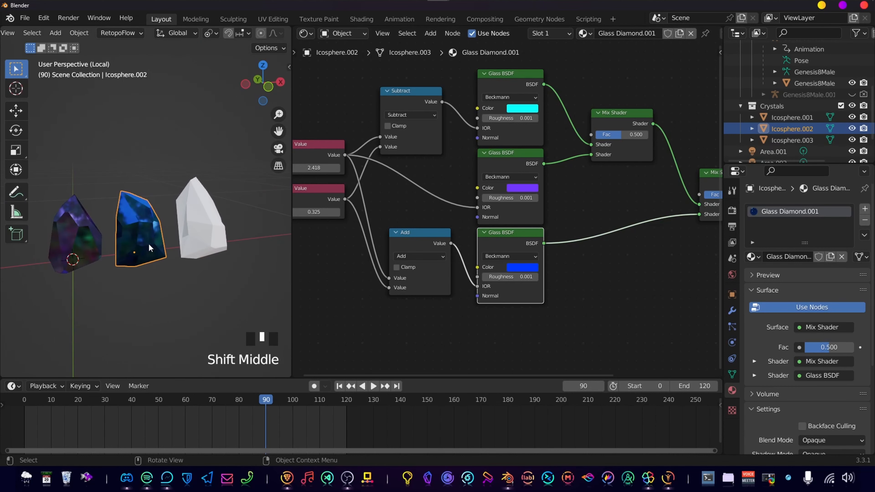
# Move all three crystals into a new collection named Crystals
pyautogui.click(206, 237)
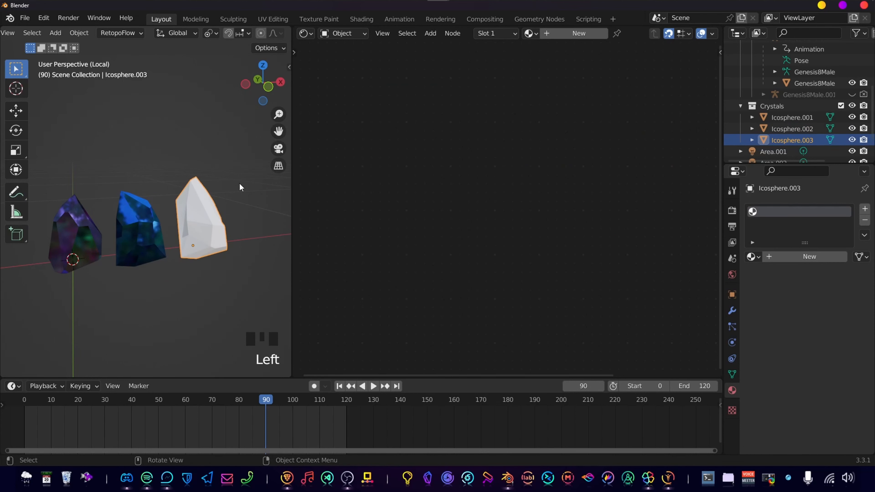
pyautogui.moveTo(176, 219); pyautogui.dragTo(220, 219, button='middle')
pyautogui.scroll(-3, 203, 220)
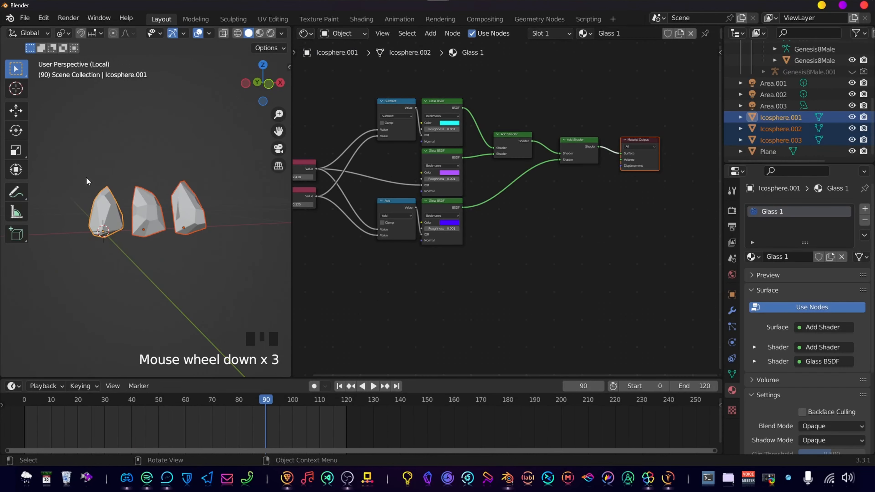
pyautogui.moveTo(86, 176); pyautogui.dragTo(235, 286)
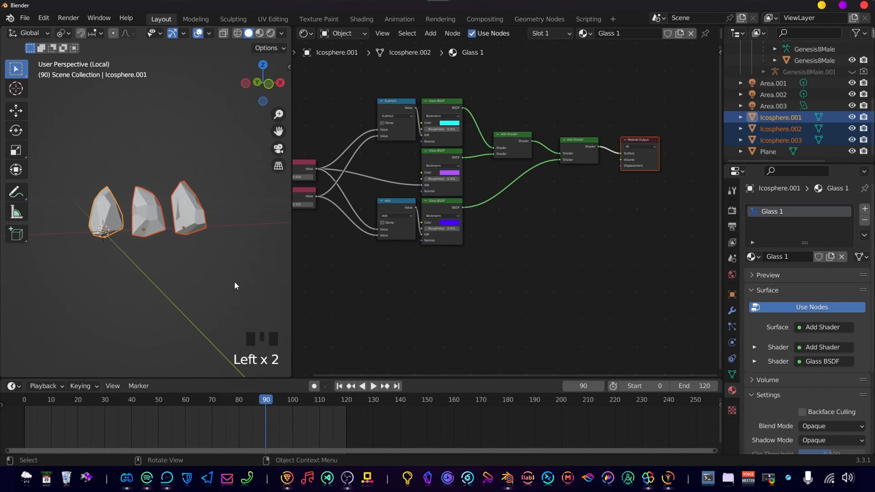
pyautogui.press('m')
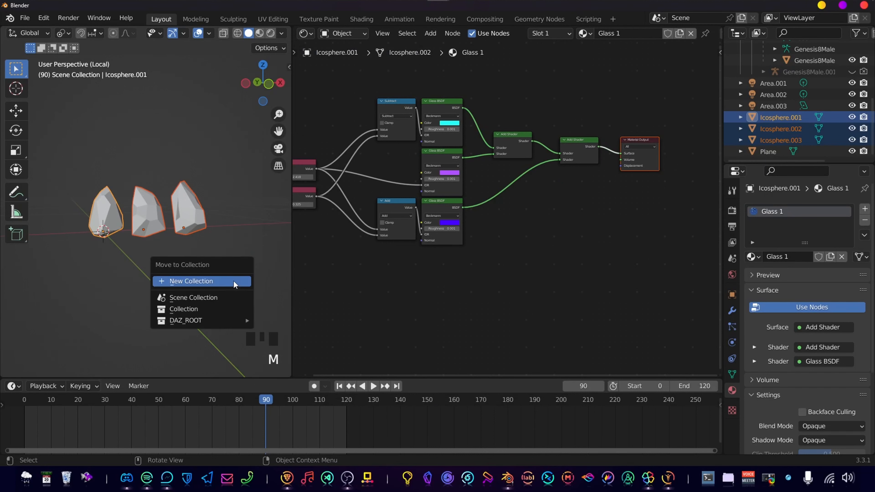
pyautogui.click(234, 282)
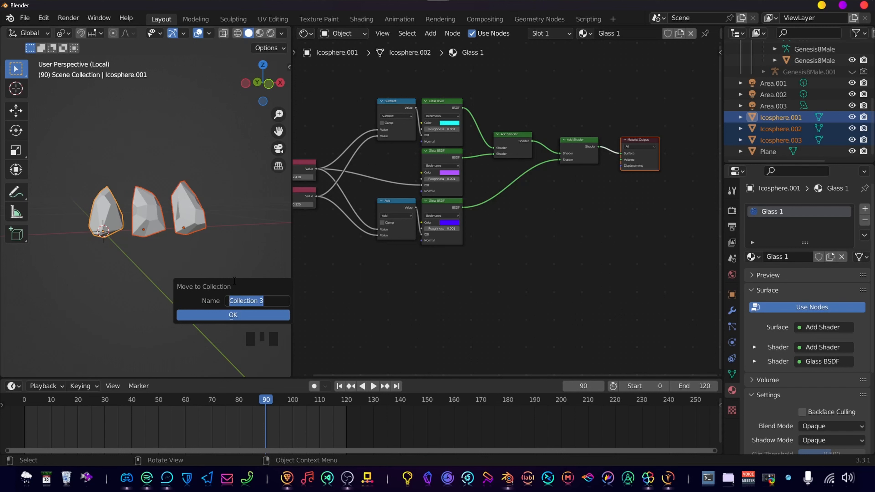
pyautogui.write('Crystals')
pyautogui.press('Return')
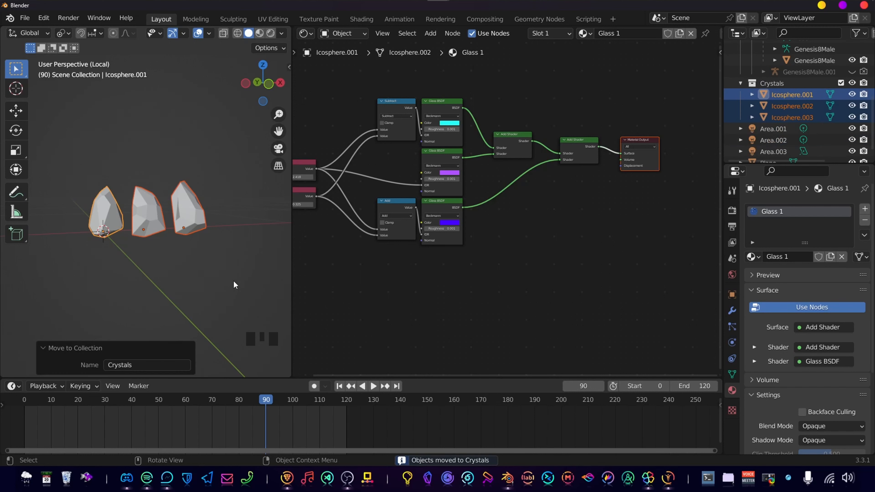
pyautogui.click(561, 259)
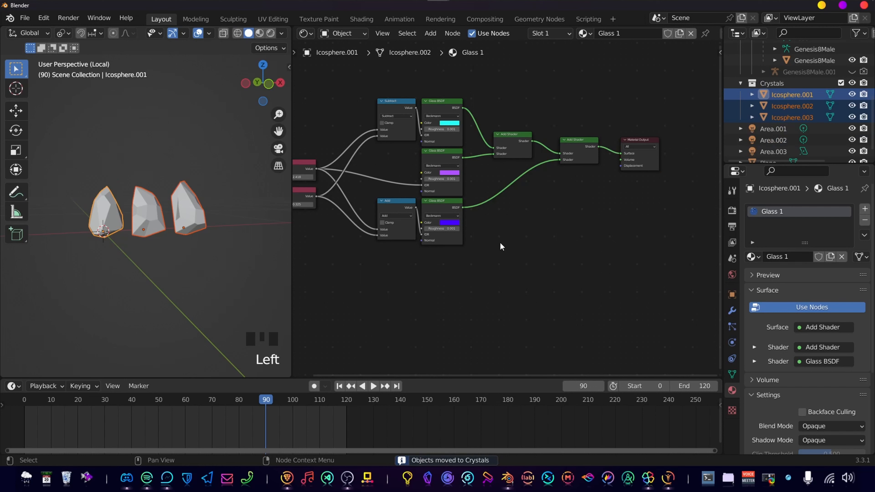
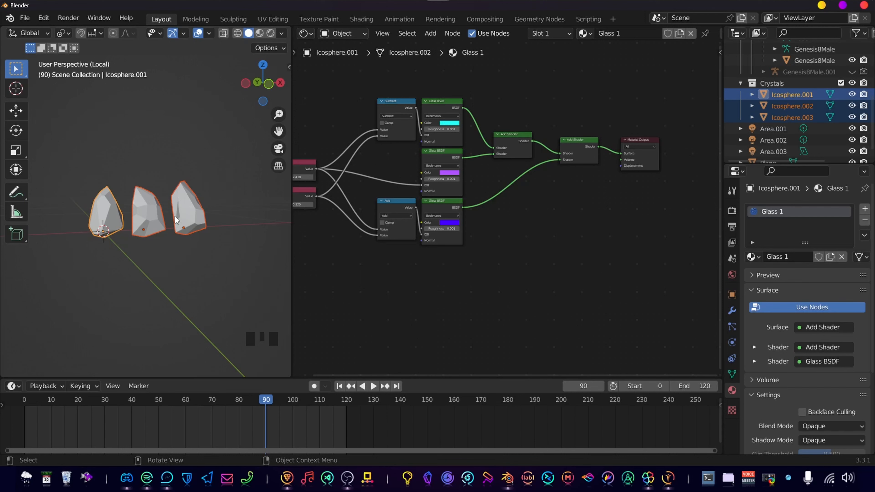
# Exit local view to show the whole scene and look through the camera
pyautogui.click(165, 135)
pyautogui.press('KP_Divide')
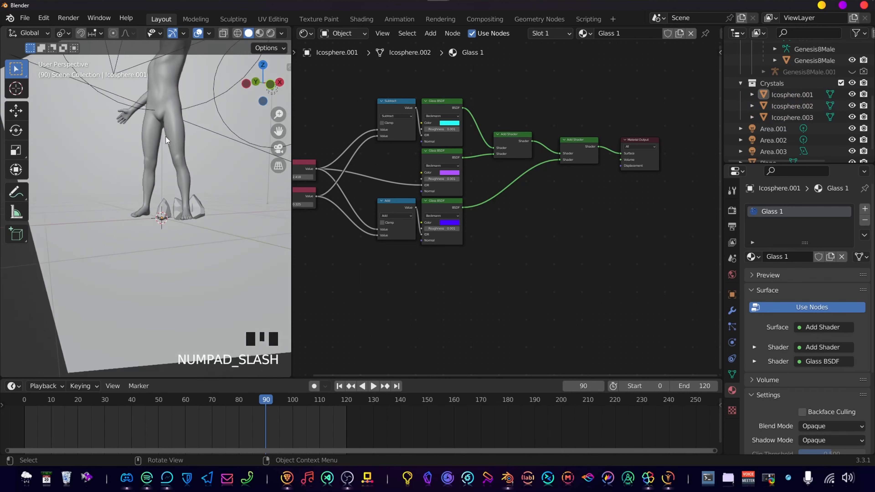
pyautogui.scroll(-4, 161, 138)
pyautogui.scroll(4, 196, 256)
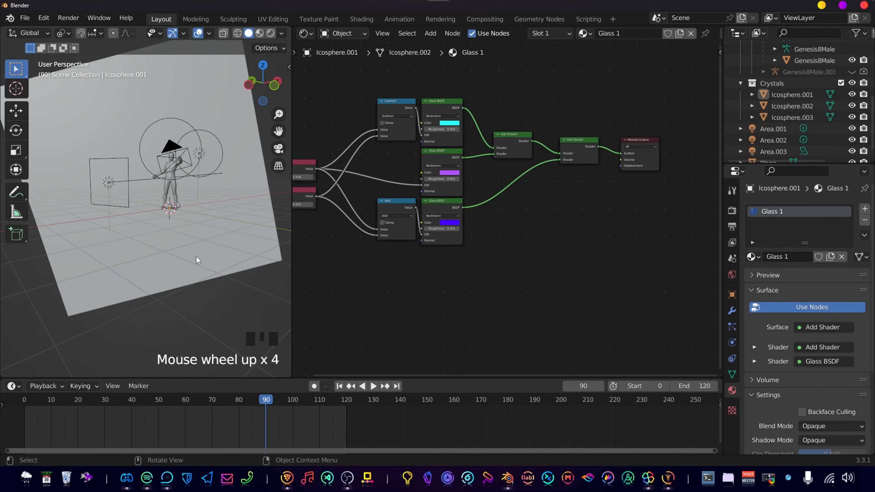
pyautogui.press('KP_0')
pyautogui.scroll(-3, 178, 270)
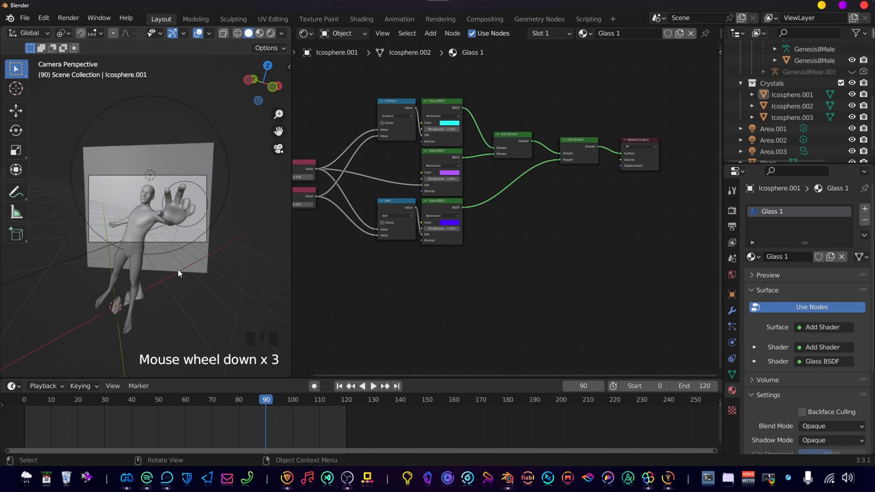
# Exclude the Crystals collection from the view layer
pyautogui.scroll(4, 178, 273)
pyautogui.keyDown('shift'); pyautogui.moveTo(179, 273); pyautogui.dragTo(117, 336, button='middle'); pyautogui.keyUp('shift')
pyautogui.click(126, 331)
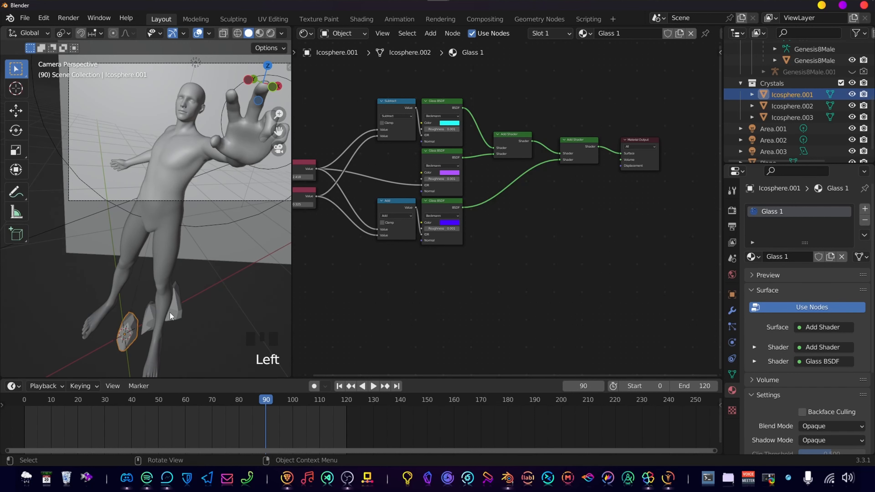
pyautogui.keyDown('shift'); pyautogui.moveTo(170, 313); pyautogui.dragTo(161, 292, button='middle'); pyautogui.keyUp('shift')
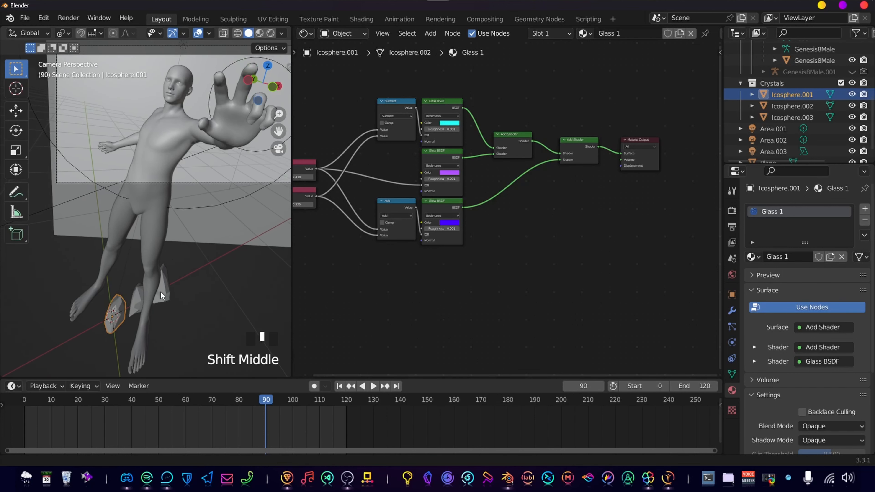
pyautogui.click(840, 83)
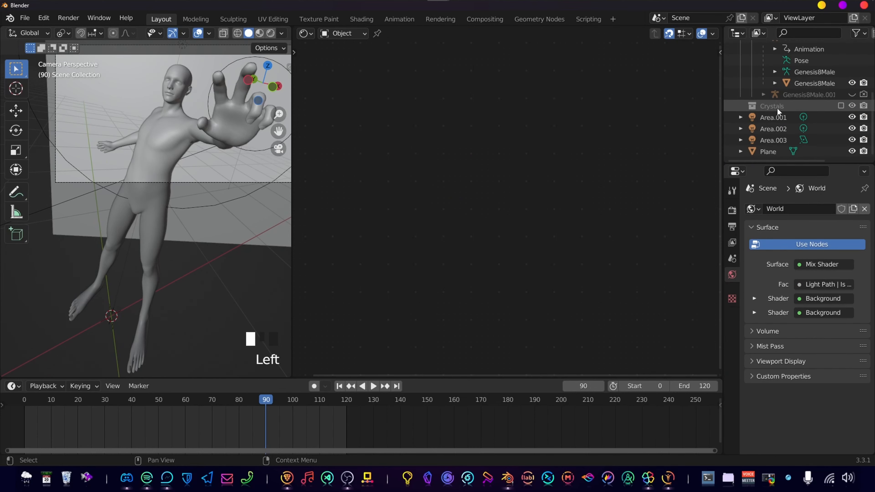
pyautogui.click(233, 302)
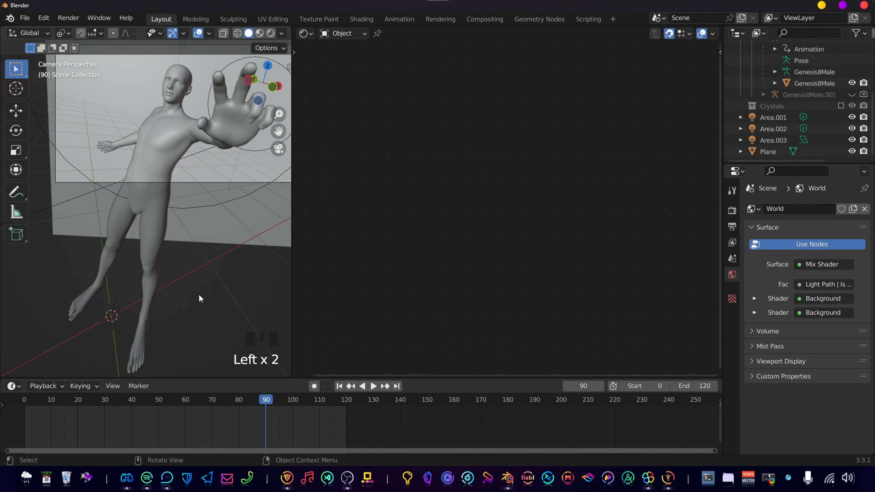
# Select the Genesis8Male character mesh and create a new geometry node tree for it in the Geometry Node Editor
pyautogui.click(153, 157)
pyautogui.scroll(-2, 153, 157)
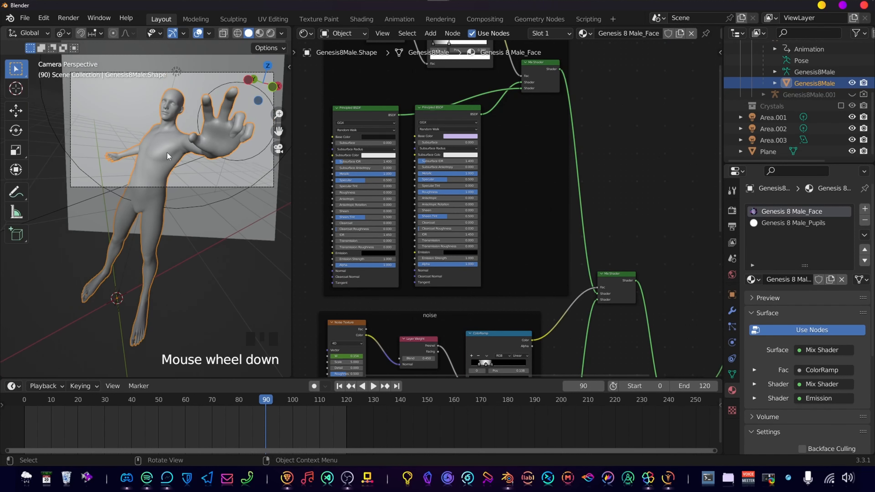
pyautogui.keyDown('shift'); pyautogui.moveTo(167, 153); pyautogui.dragTo(150, 190, button='middle'); pyautogui.keyUp('shift')
pyautogui.click(305, 34)
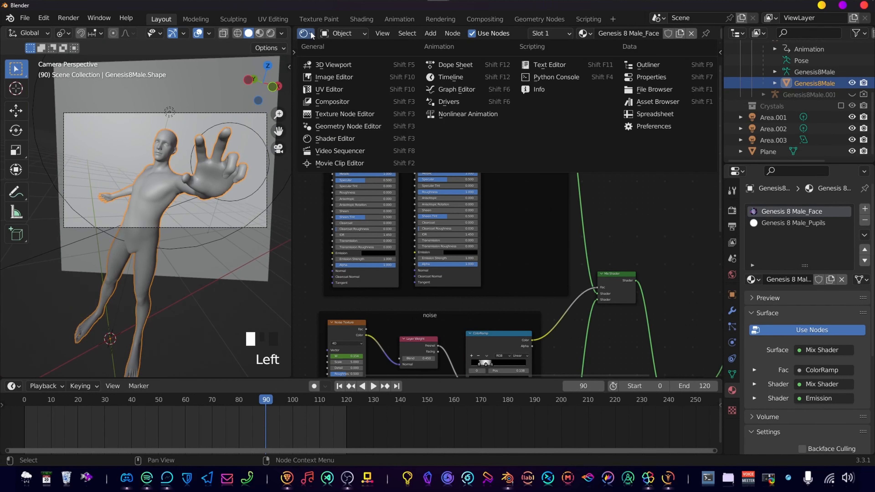
pyautogui.click(348, 127)
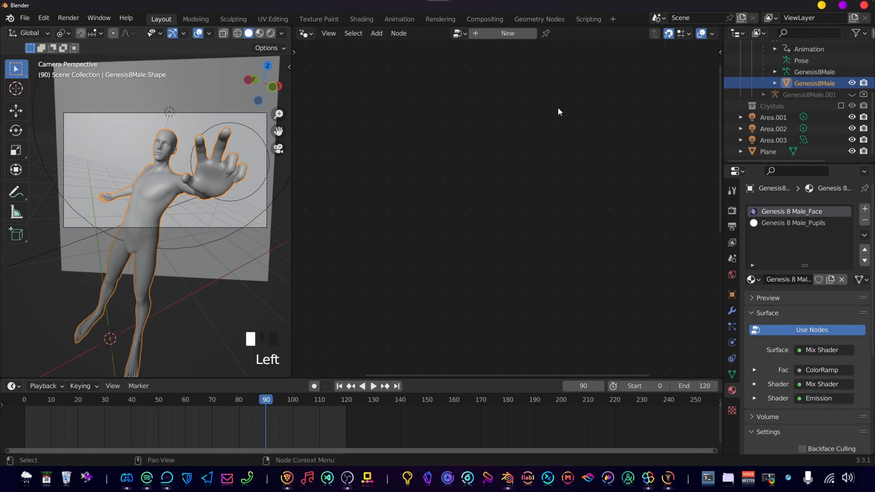
pyautogui.click(504, 33)
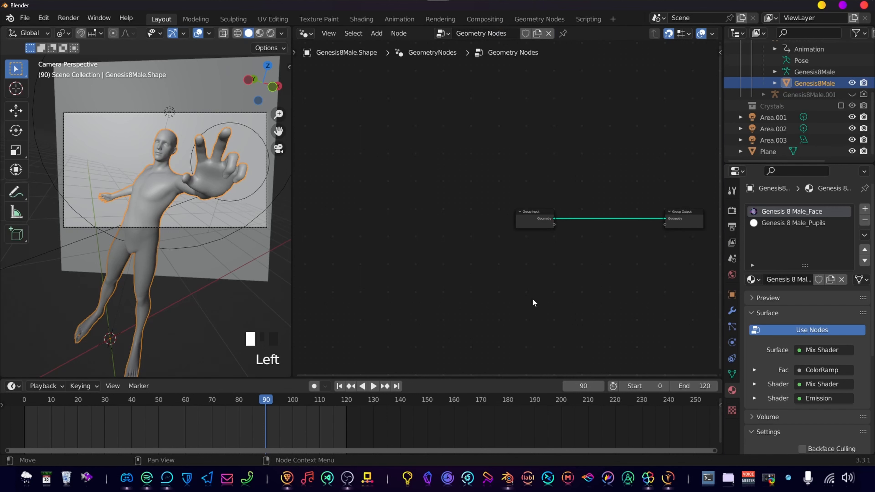
# Insert a Join Geometry node on the link between Group Input and Group Output
pyautogui.scroll(8, 587, 268)
pyautogui.moveTo(587, 267); pyautogui.dragTo(401, 237, button='middle')
pyautogui.hotkey('shift', 'a')
pyautogui.write('s')
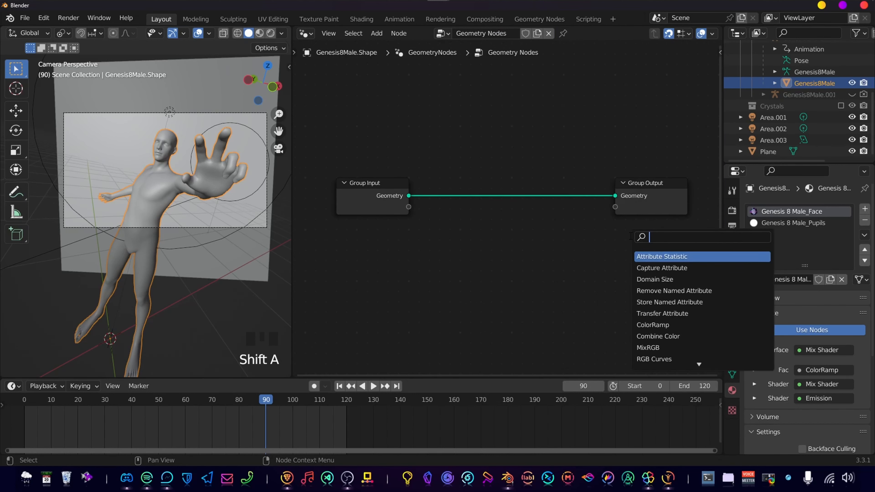
pyautogui.write('join')
pyautogui.press('Down')
pyautogui.press('Return')
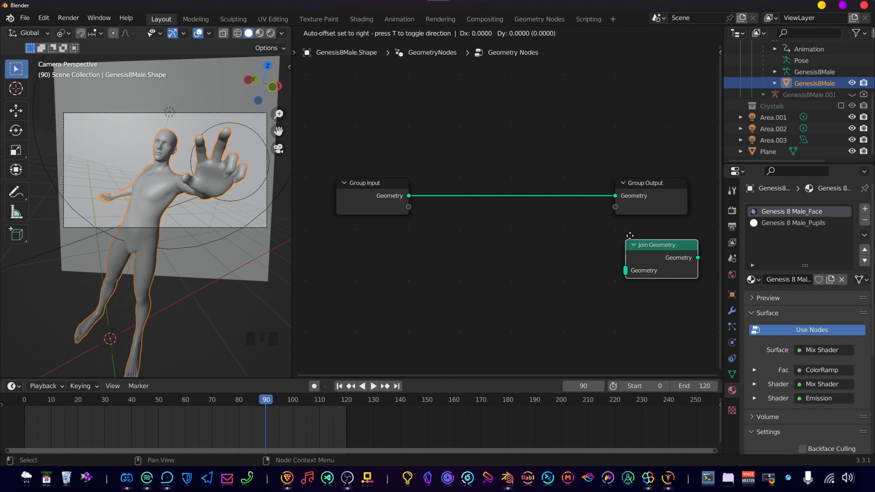
pyautogui.click(535, 176)
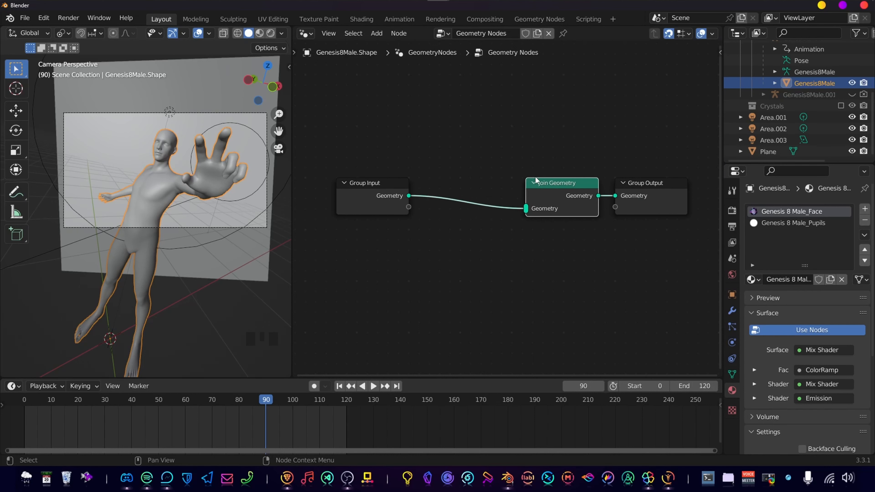
# Add a Distribute Points on Faces node and feed the Group Input geometry into its Mesh input
pyautogui.moveTo(374, 198); pyautogui.dragTo(332, 198)
pyautogui.moveTo(332, 199); pyautogui.dragTo(405, 157, button='middle')
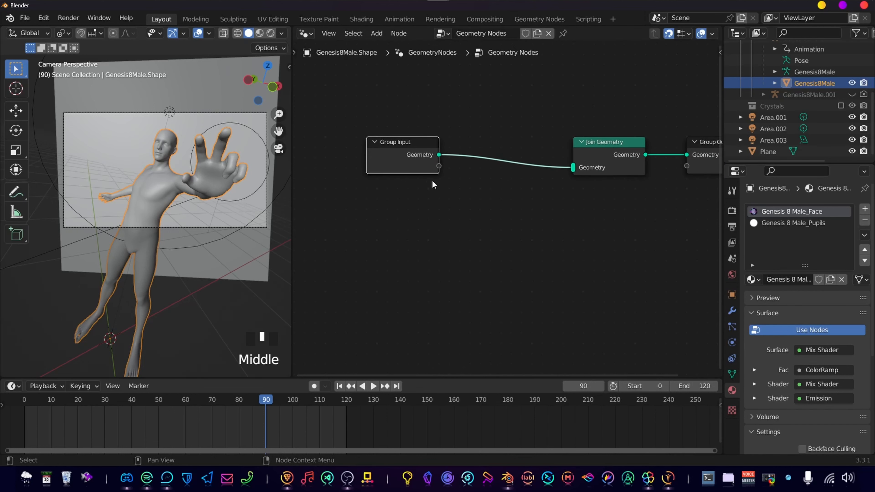
pyautogui.hotkey('shift', 'a')
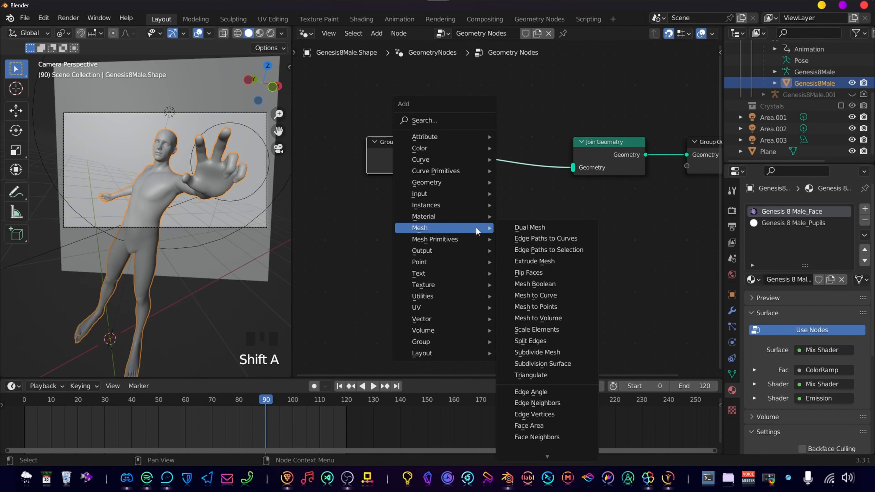
pyautogui.write('s')
pyautogui.write('dist')
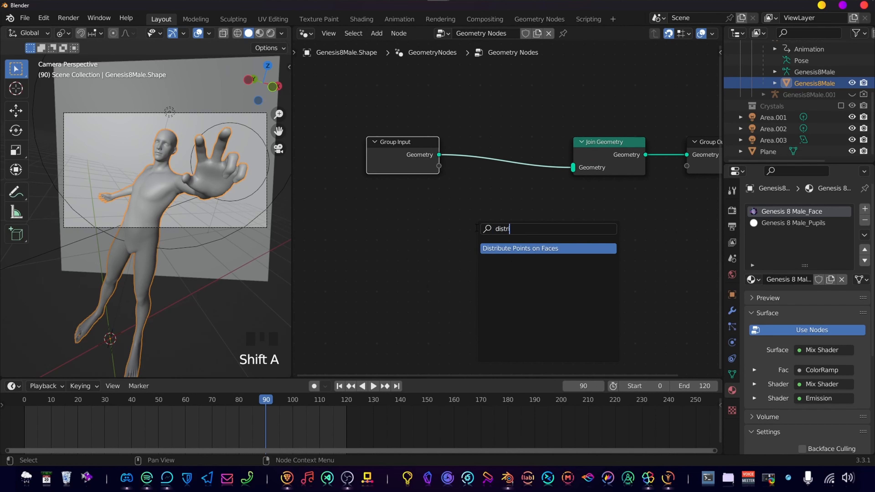
pyautogui.press('Return')
pyautogui.click(438, 206)
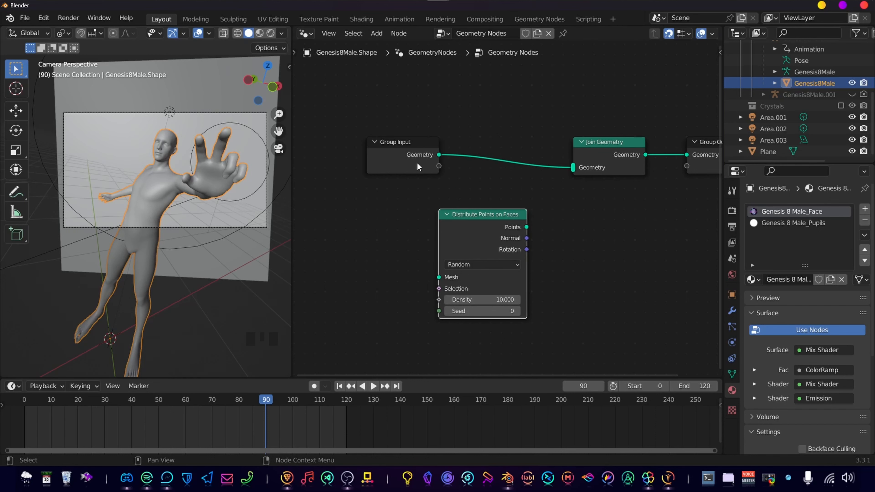
pyautogui.moveTo(416, 165); pyautogui.dragTo(441, 261)
# Add an Instance on Points node next to the Distribute Points on Faces node
pyautogui.hotkey('shift', 'a')
pyautogui.write('instance')
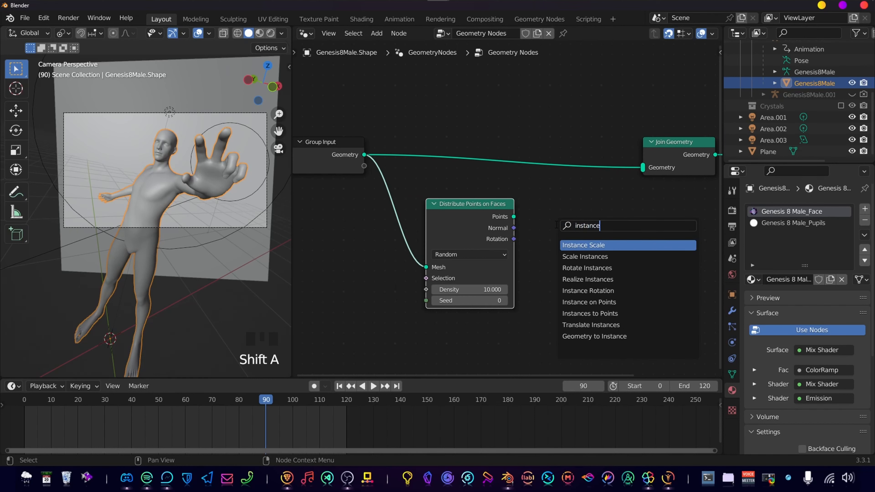
pyautogui.write(' on p')
pyautogui.press('Return')
pyautogui.click(557, 206)
pyautogui.scroll(3, 472, 195)
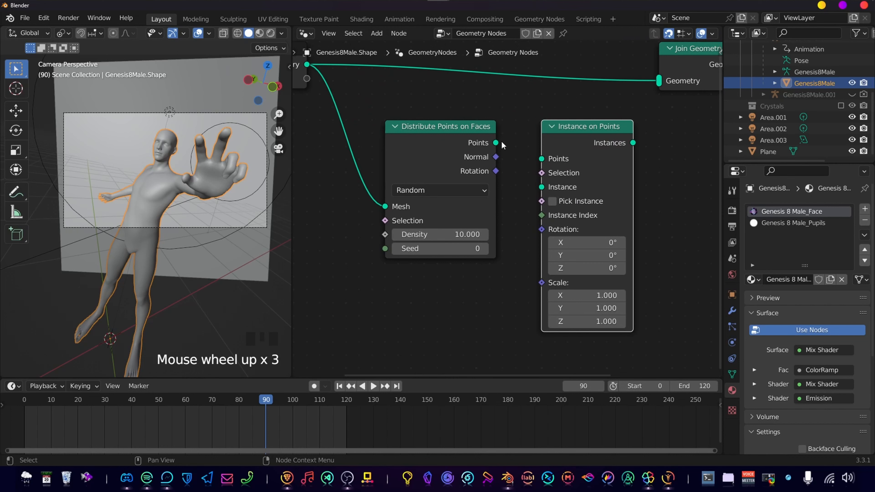
# Link the distributed Points into Instance on Points and connect its Instances output to the Join Geometry node
pyautogui.moveTo(497, 143); pyautogui.dragTo(548, 157)
pyautogui.moveTo(576, 142); pyautogui.dragTo(562, 139)
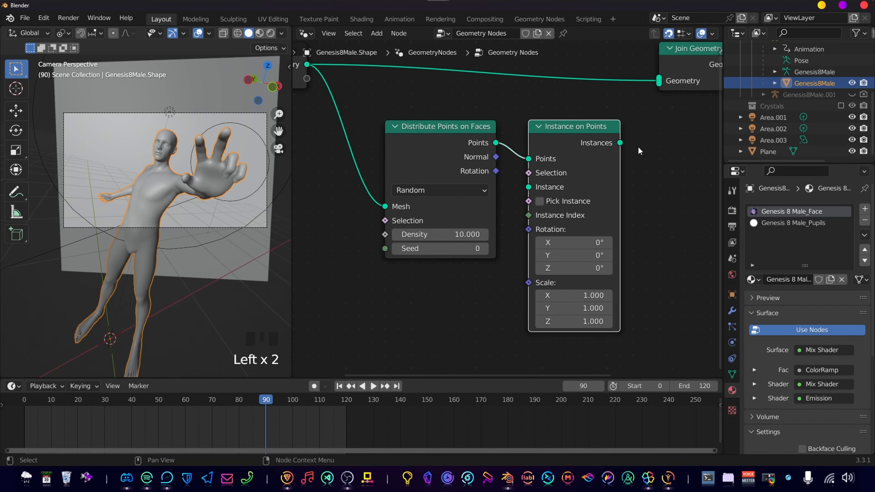
pyautogui.moveTo(620, 143); pyautogui.dragTo(666, 88)
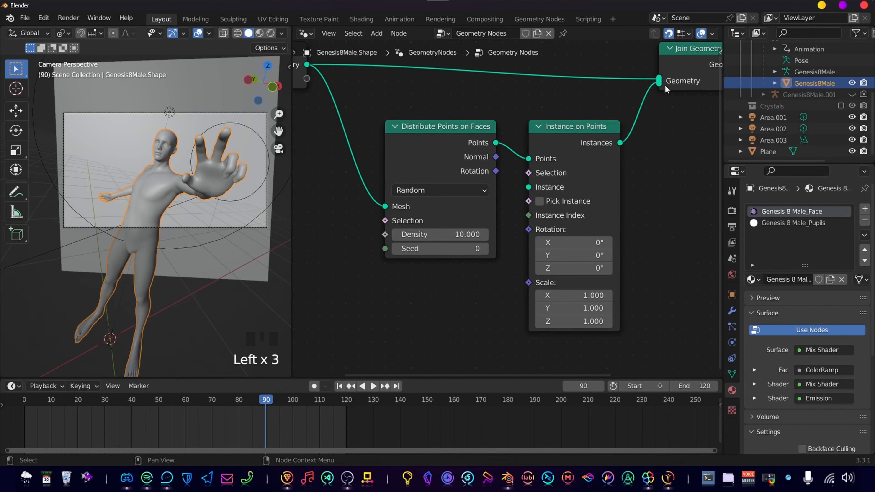
pyautogui.scroll(-5, 526, 260)
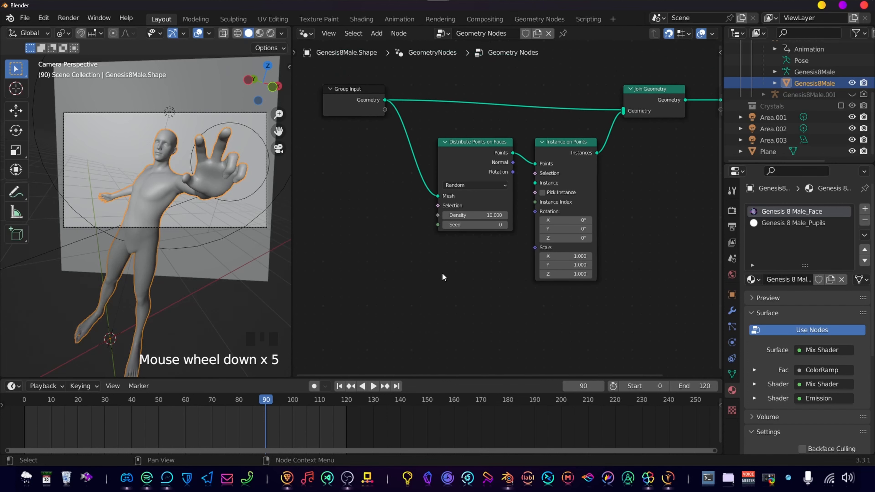
# Bring the Crystals collection into the node tree as a Collection Info node and connect its geometry to the Instance input
pyautogui.click(771, 105)
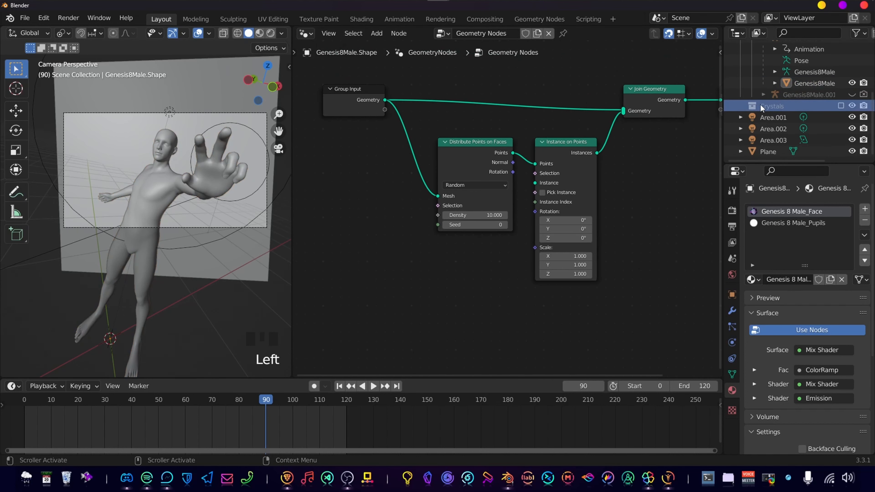
pyautogui.moveTo(761, 104); pyautogui.dragTo(381, 293)
pyautogui.moveTo(416, 305); pyautogui.dragTo(433, 269, button='middle')
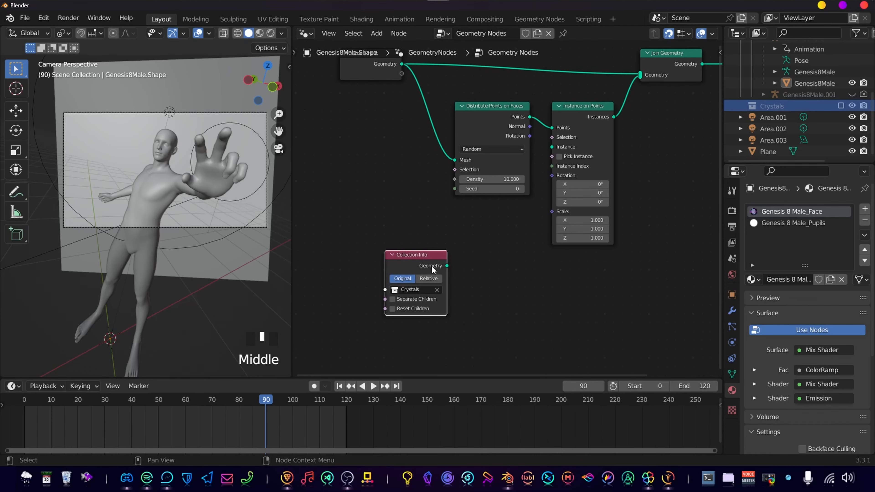
pyautogui.moveTo(446, 265); pyautogui.dragTo(500, 230)
pyautogui.scroll(2, 499, 230)
pyautogui.moveTo(417, 169); pyautogui.dragTo(402, 225, button='middle')
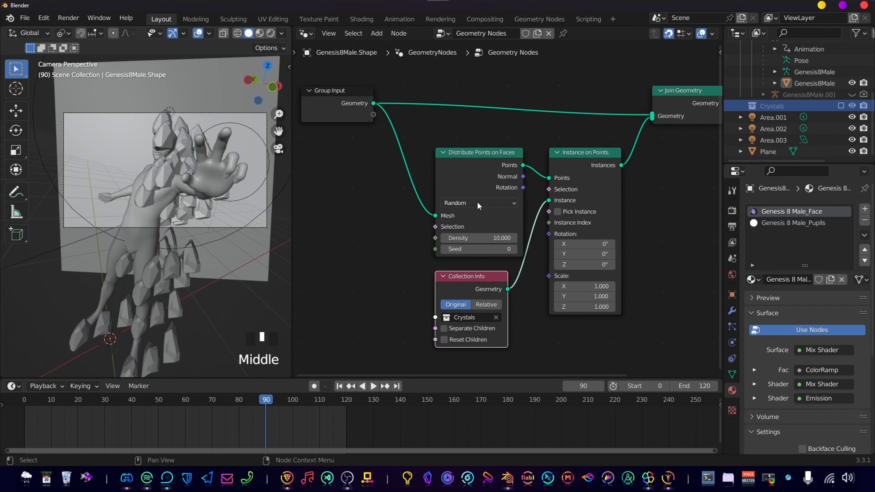
# Set the point distribution method to Poisson Disk and space out the Distribute Points on Faces and Group Input nodes
pyautogui.click(477, 201)
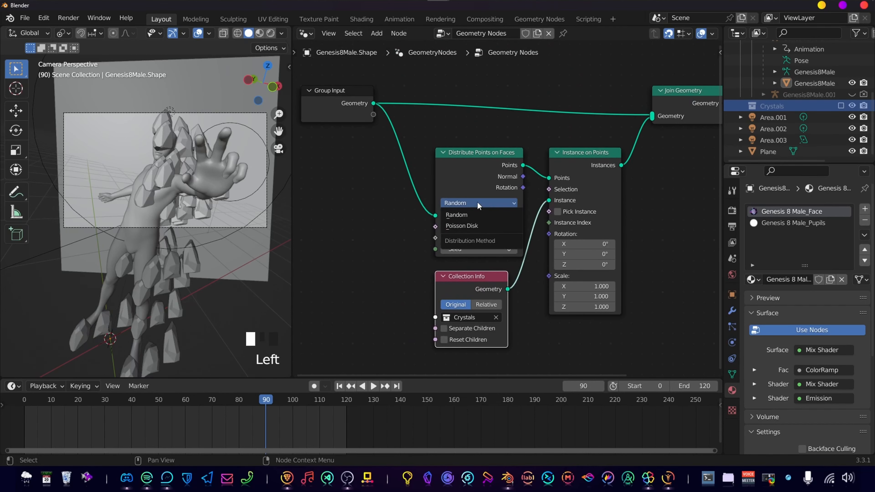
pyautogui.click(471, 225)
pyautogui.moveTo(455, 182); pyautogui.dragTo(444, 160)
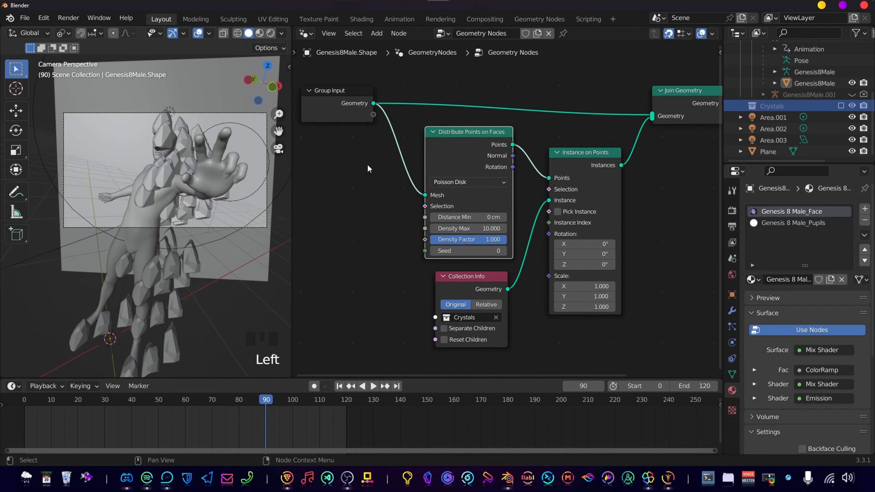
pyautogui.click(323, 116)
pyautogui.moveTo(476, 198); pyautogui.dragTo(544, 199, button='middle')
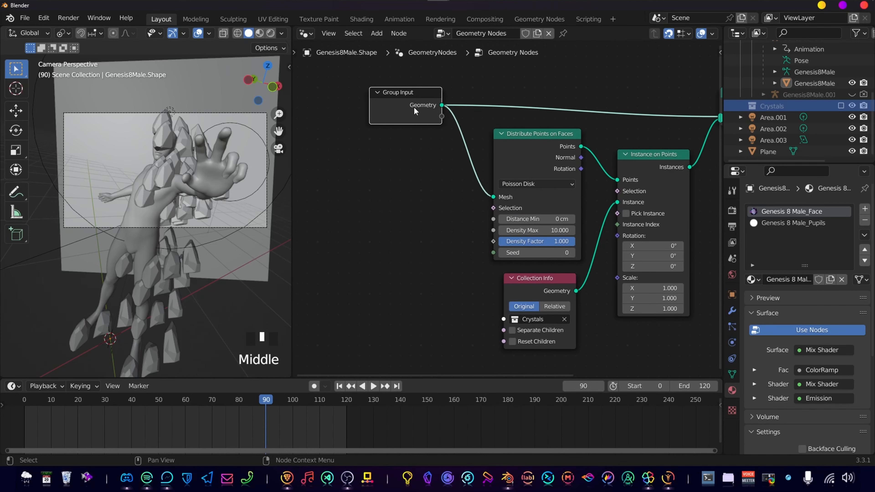
pyautogui.moveTo(413, 108); pyautogui.dragTo(374, 107)
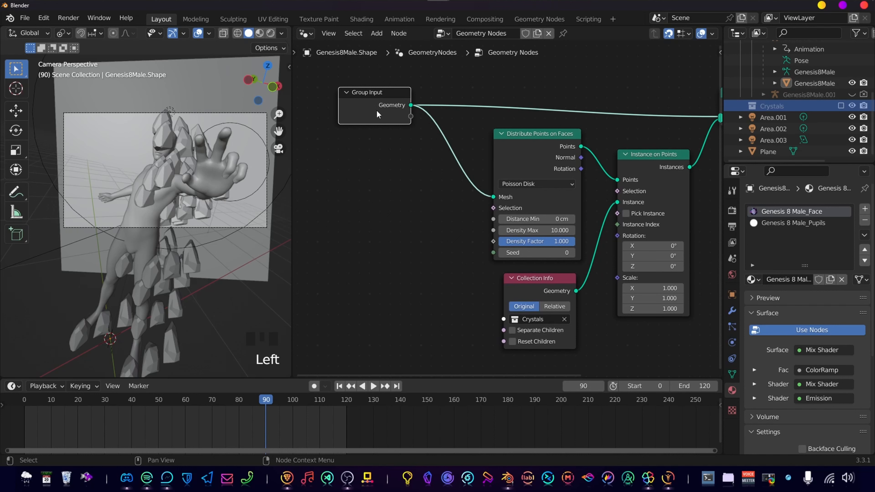
pyautogui.scroll(-4, 398, 168)
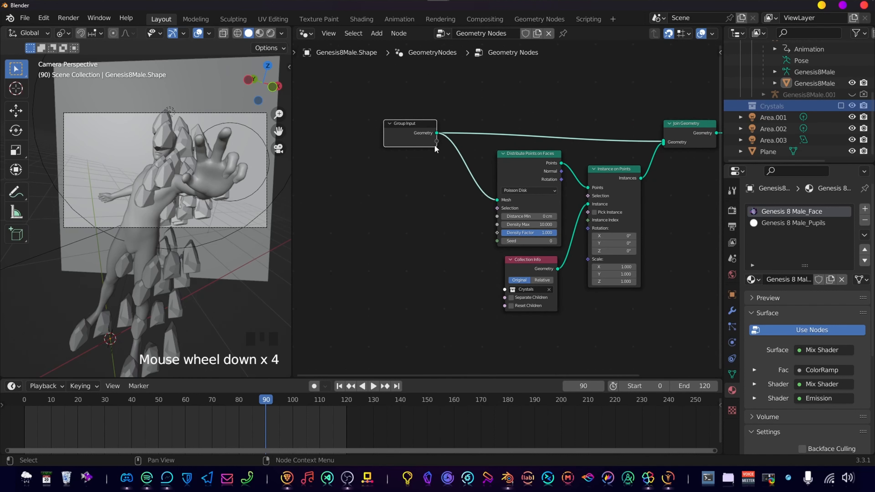
# Create a new vertex group on the character mesh and name it Crystals
pyautogui.scroll(-8, 741, 351)
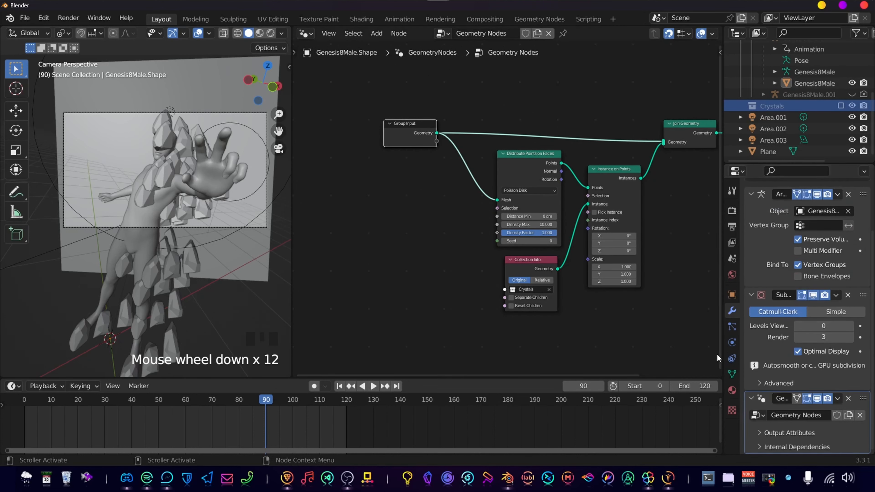
pyautogui.click(732, 374)
pyautogui.scroll(-5, 803, 221)
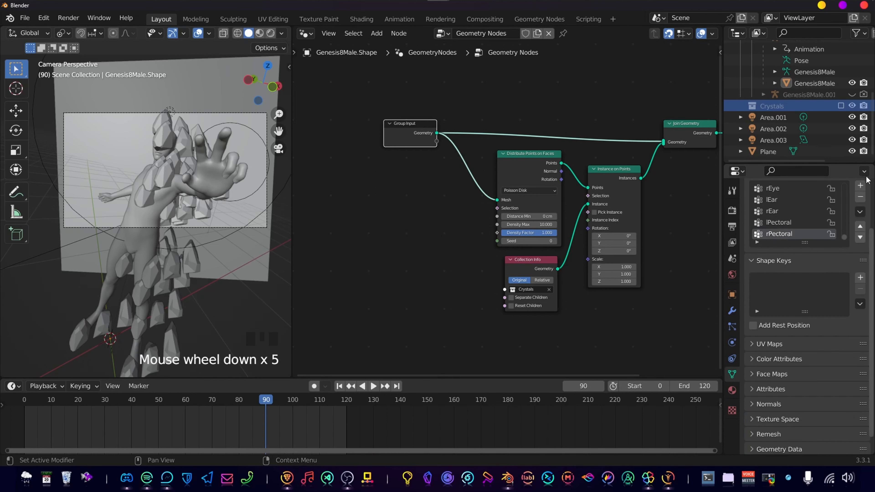
pyautogui.click(803, 237)
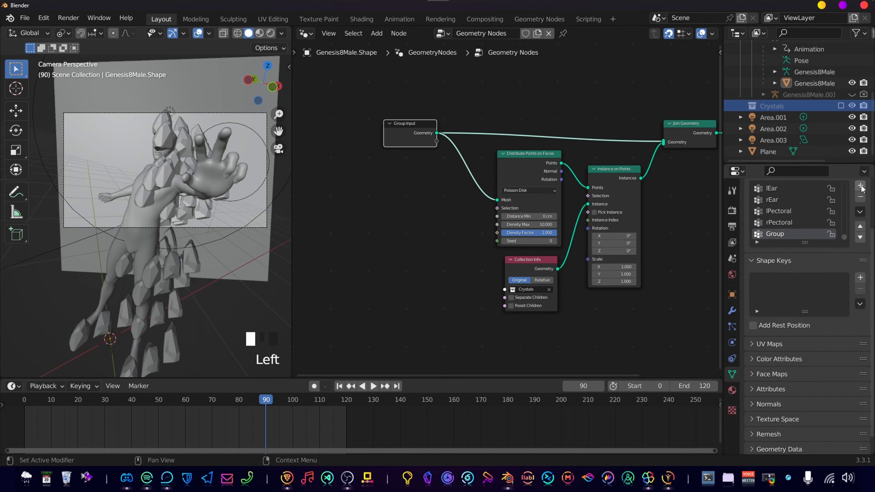
pyautogui.doubleClick(781, 235)
pyautogui.write('Cry')
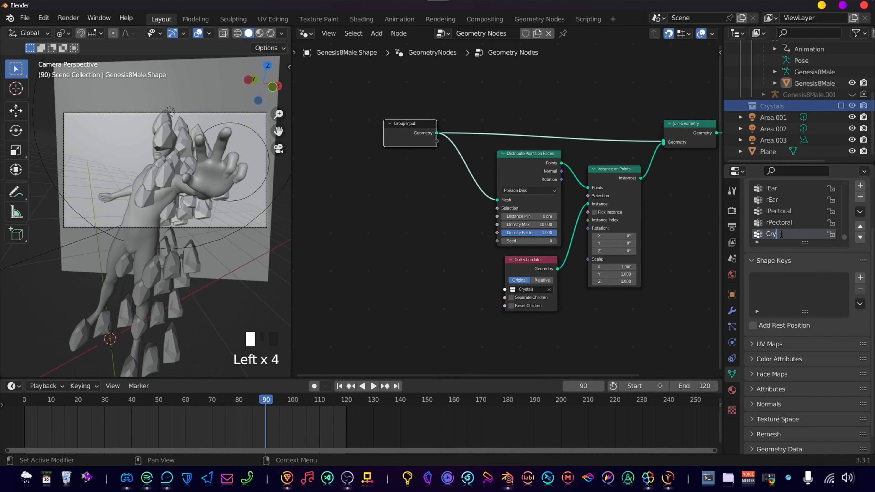
# Expose the Selection input of the Instance on Points node as a new Group Input socket
pyautogui.click(732, 311)
pyautogui.scroll(-1, 791, 371)
pyautogui.scroll(-5, 791, 371)
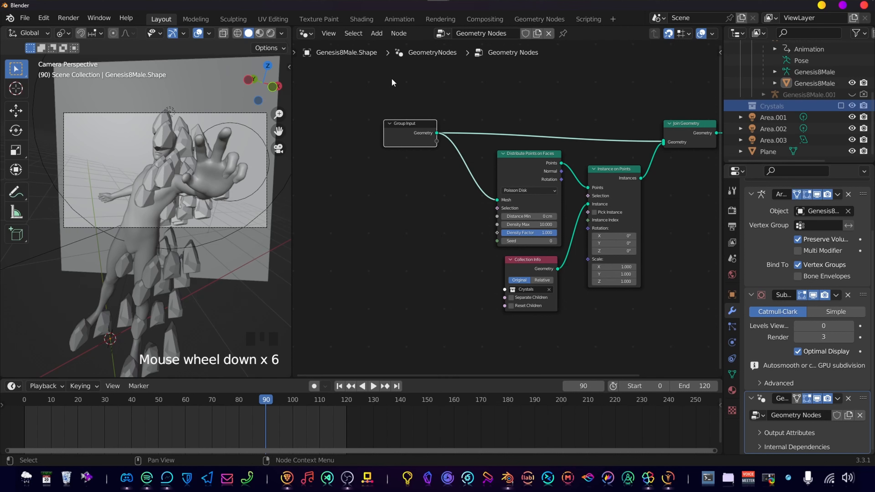
pyautogui.scroll(4, 424, 148)
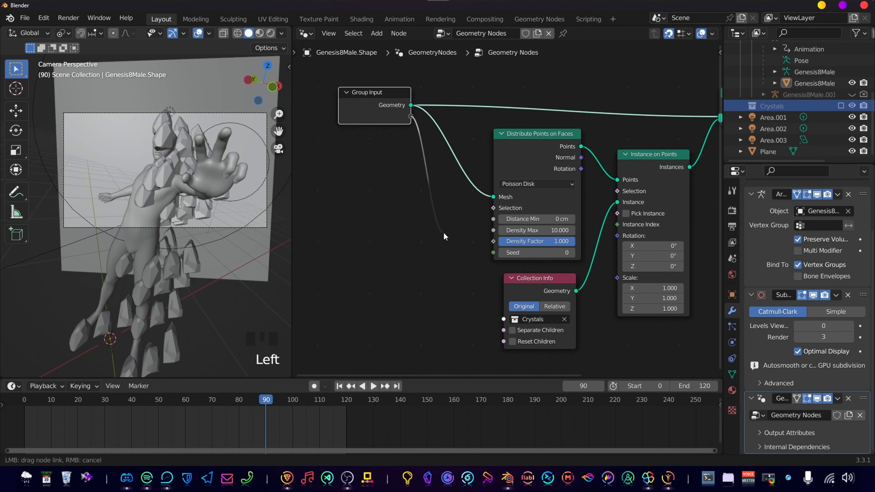
pyautogui.moveTo(444, 233); pyautogui.dragTo(459, 214)
pyautogui.moveTo(451, 221); pyautogui.dragTo(622, 194)
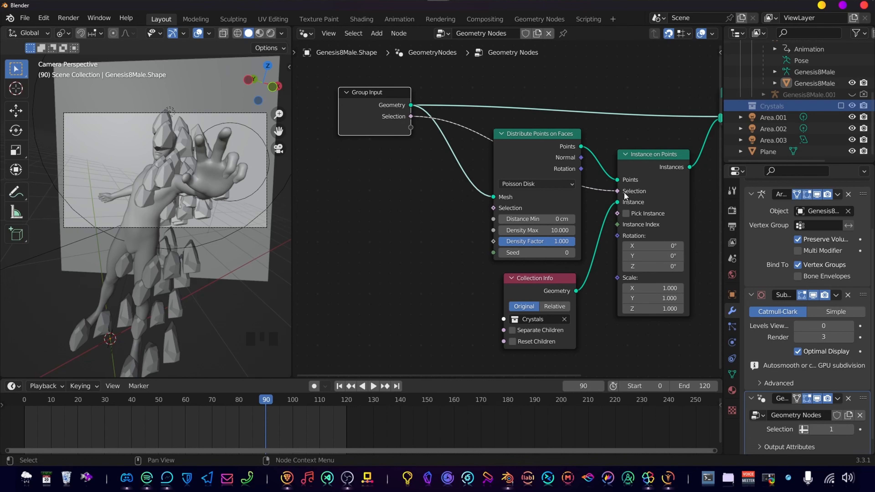
# Switch the Geometry Nodes modifier's Selection input to attribute mode and assign the Crystals vertex group
pyautogui.scroll(-5, 859, 421)
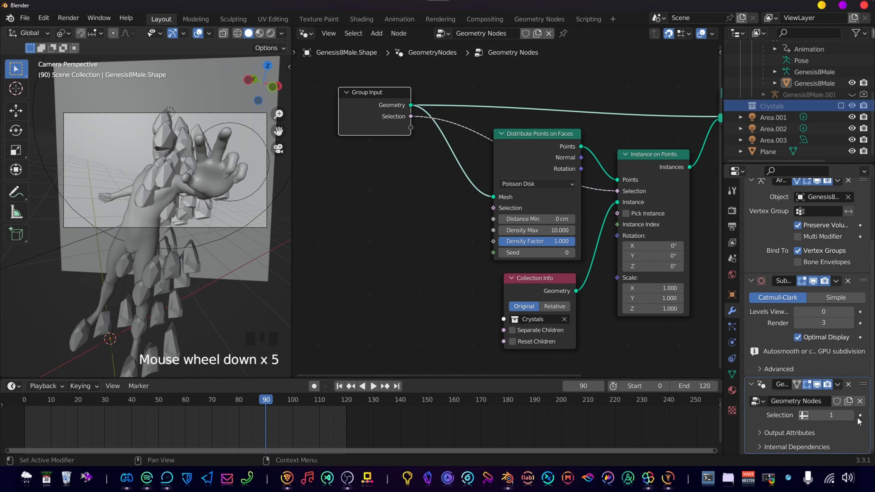
pyautogui.click(803, 415)
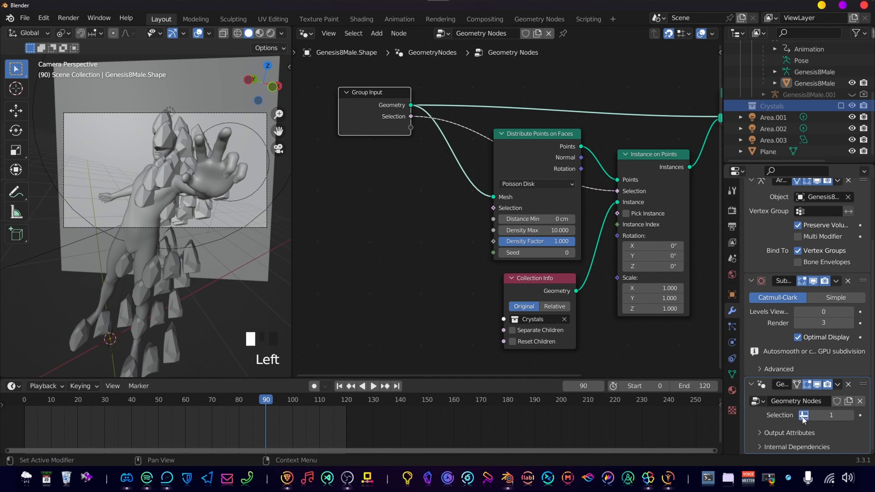
pyautogui.click(819, 416)
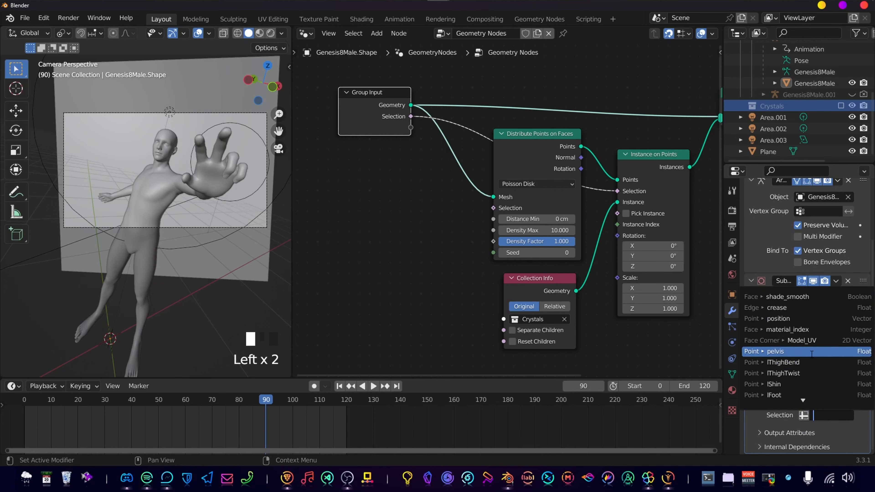
pyautogui.write('Crysta')
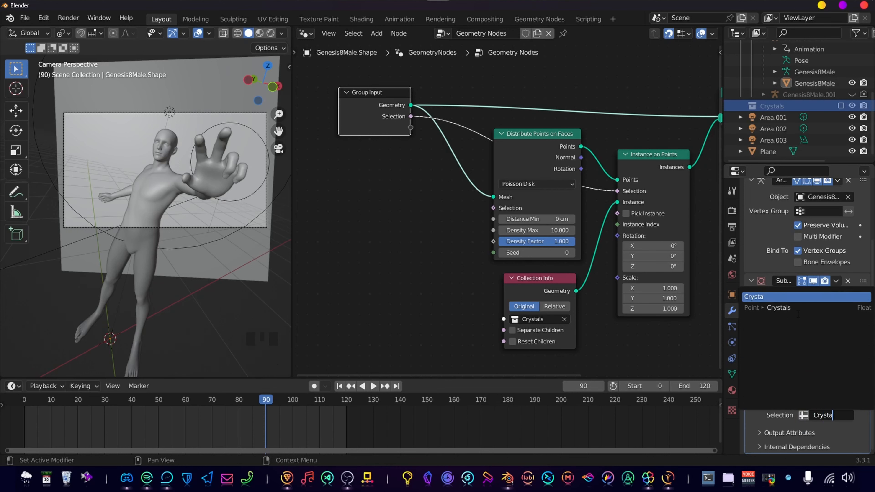
pyautogui.click(792, 308)
pyautogui.scroll(-2, 670, 268)
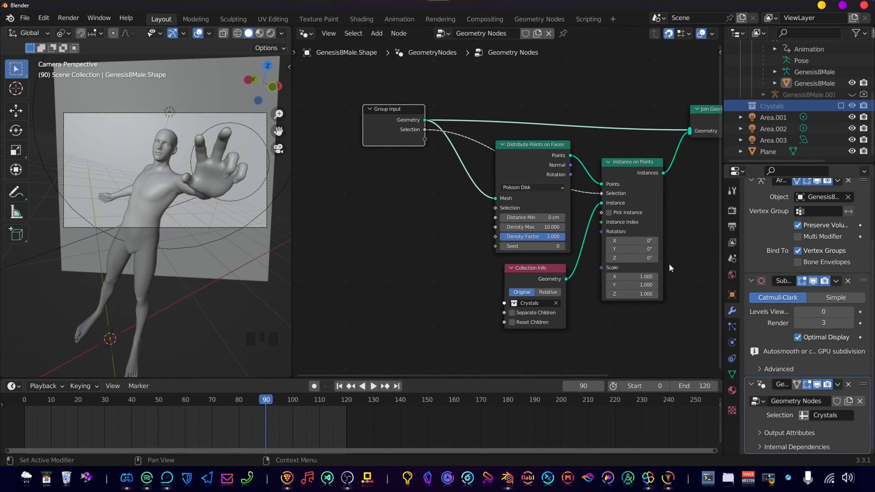
# Select the Genesis8Male character mesh and switch it to Weight Paint mode
pyautogui.click(160, 180)
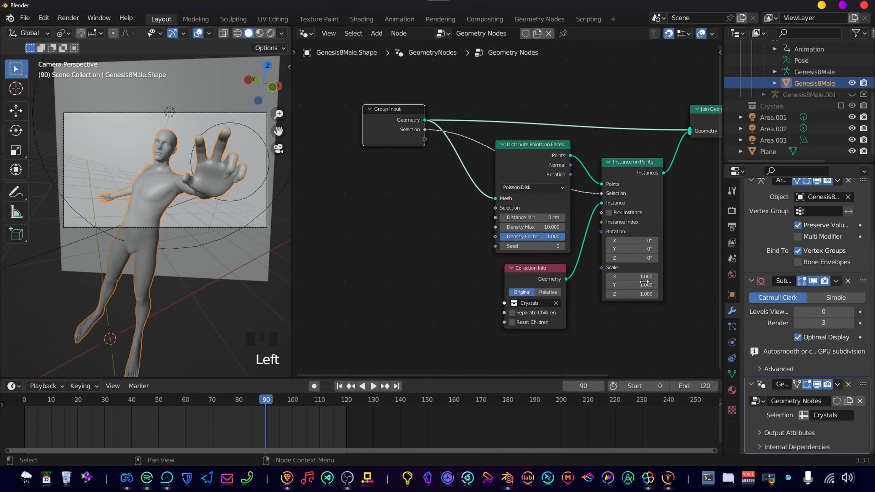
pyautogui.hotkey('shift', 'a')
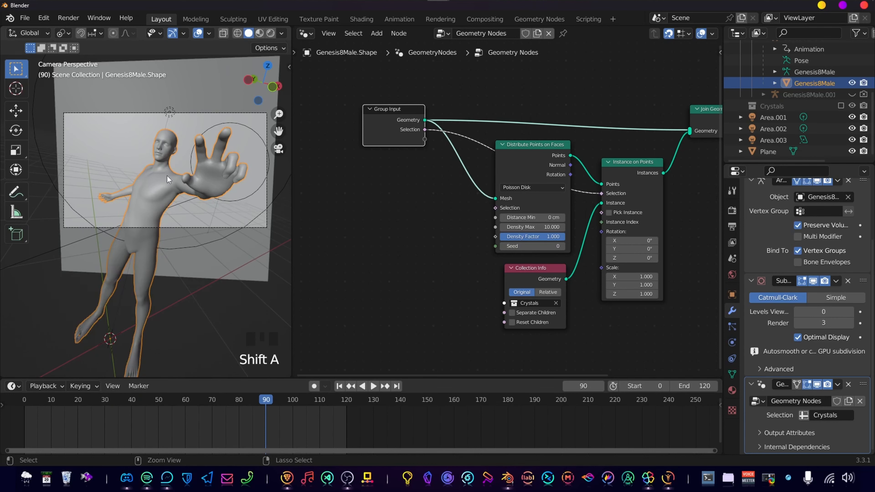
pyautogui.hotkey('ctrl', 'Tab')
pyautogui.click(86, 134)
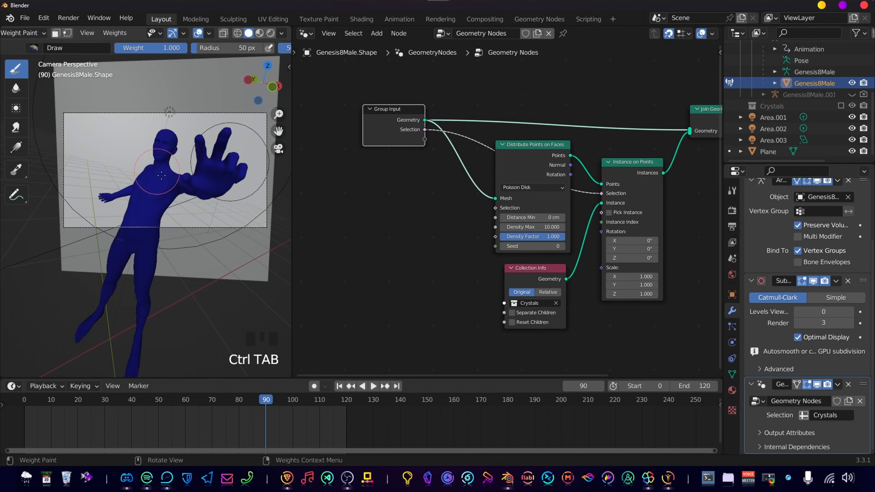
# Widen the 3D viewport and frame the character's upper body for weight painting
pyautogui.scroll(2, 161, 175)
pyautogui.moveTo(151, 186); pyautogui.dragTo(146, 203, button='middle')
pyautogui.scroll(-3, 146, 205)
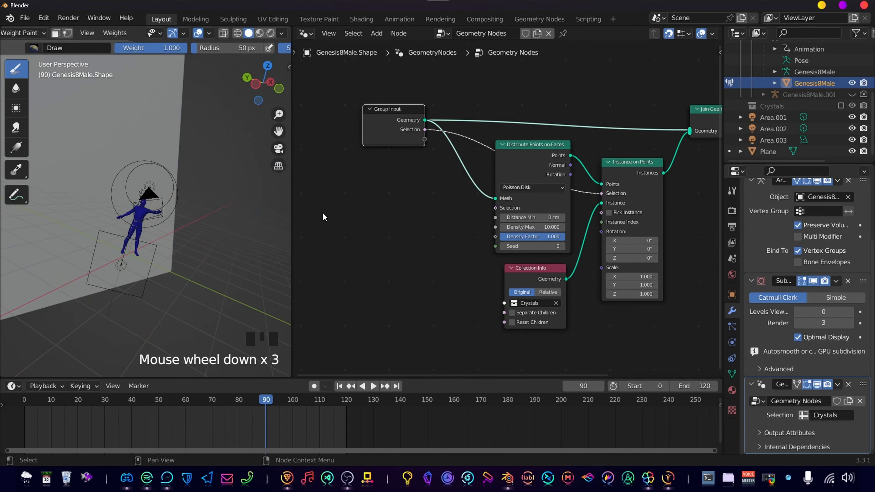
pyautogui.moveTo(292, 204); pyautogui.dragTo(482, 207)
pyautogui.scroll(4, 268, 246)
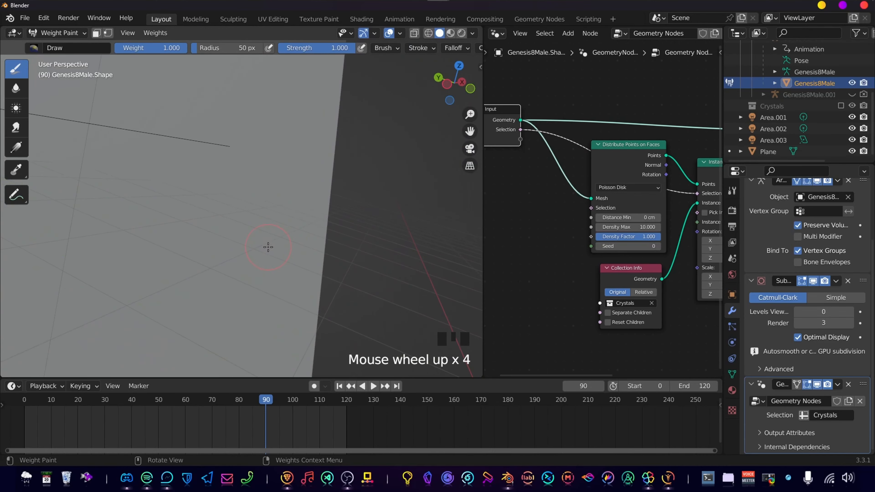
pyautogui.scroll(-3, 268, 245)
pyautogui.moveTo(269, 245); pyautogui.dragTo(263, 205, button='middle')
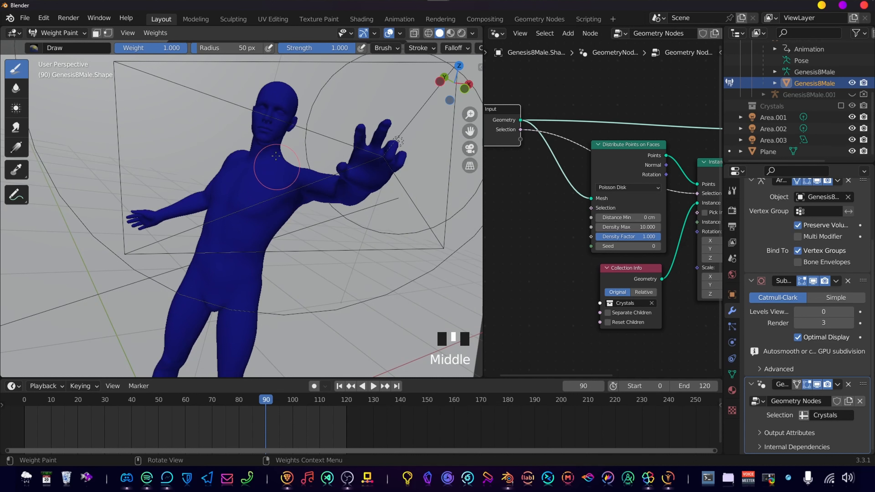
pyautogui.moveTo(274, 107); pyautogui.dragTo(267, 125)
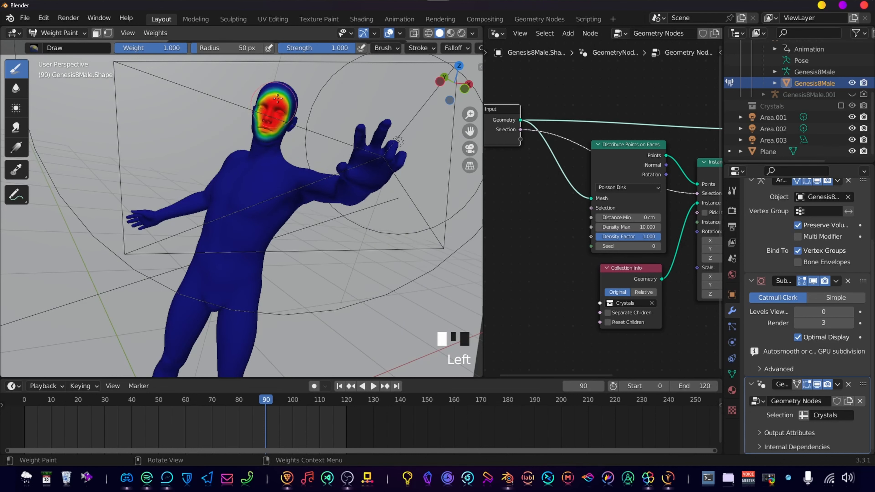
pyautogui.hotkey('ctrl', 'z')
pyautogui.moveTo(240, 193)
pyautogui.mouseDown()
pyautogui.moveTo(254, 185)
pyautogui.moveTo(234, 186)
pyautogui.moveTo(286, 182)
pyautogui.mouseUp()
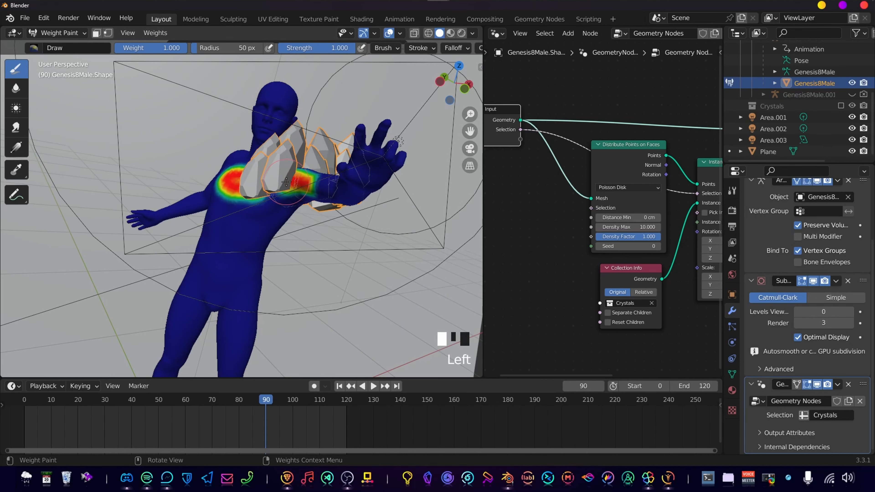
pyautogui.moveTo(286, 182); pyautogui.dragTo(337, 198, button='middle')
pyautogui.hotkey('ctrl', 'z')
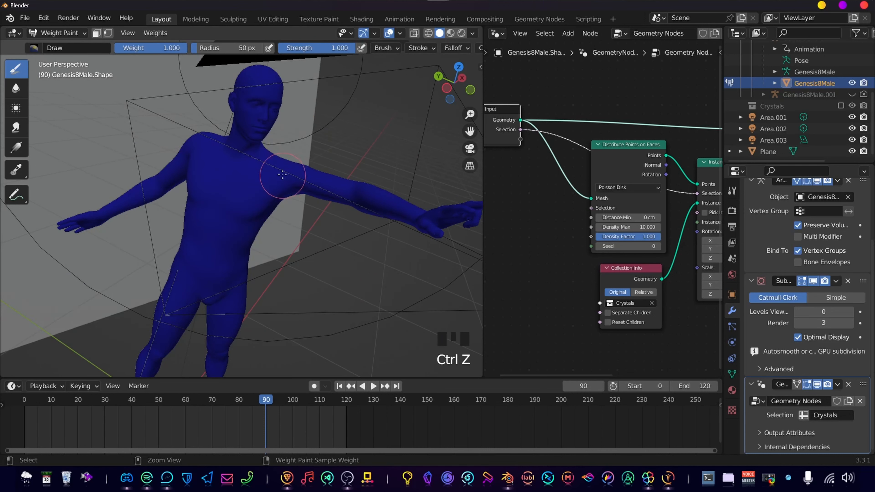
pyautogui.moveTo(271, 174); pyautogui.dragTo(249, 160, button='middle')
pyautogui.moveTo(290, 182); pyautogui.dragTo(306, 179)
pyautogui.moveTo(306, 179); pyautogui.dragTo(297, 171, button='middle')
pyautogui.hotkey('ctrl', 'z')
# Paint full weight along the character's outstretched upper arm
pyautogui.moveTo(297, 171)
pyautogui.mouseDown()
pyautogui.moveTo(313, 188)
pyautogui.moveTo(382, 214)
pyautogui.mouseUp()
pyautogui.moveTo(303, 182); pyautogui.dragTo(286, 174, button='middle')
# Set Density Max to 2000 and Distance Min to 3 cm on the Distribute Points on Faces node
pyautogui.moveTo(589, 231); pyautogui.dragTo(514, 206, button='middle')
pyautogui.scroll(4, 570, 214)
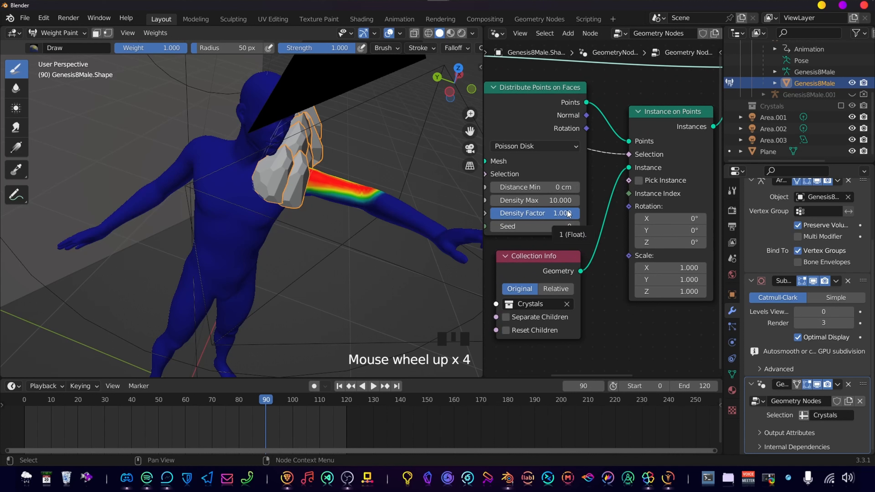
pyautogui.moveTo(569, 214); pyautogui.dragTo(590, 217, button='middle')
pyautogui.click(582, 203)
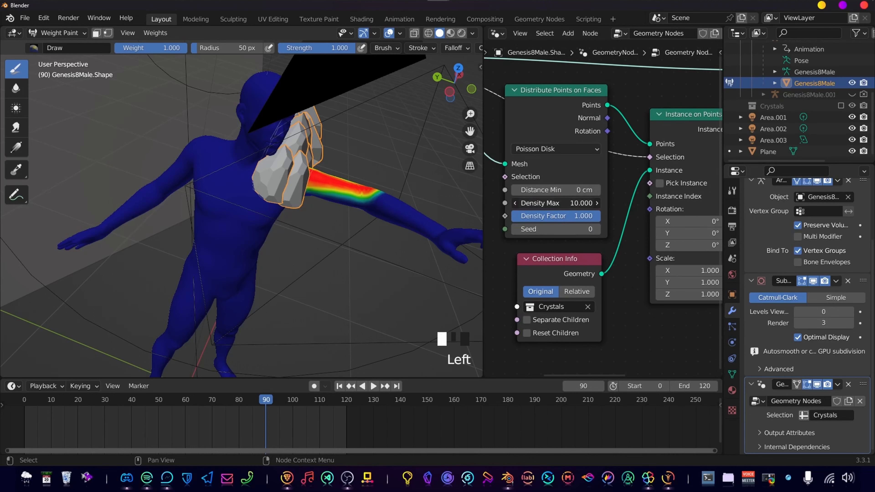
pyautogui.write('2000')
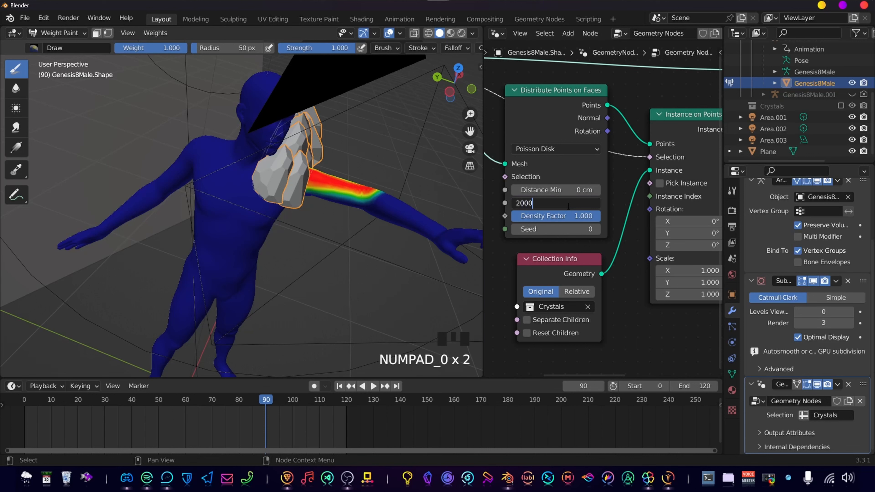
pyautogui.press('Return')
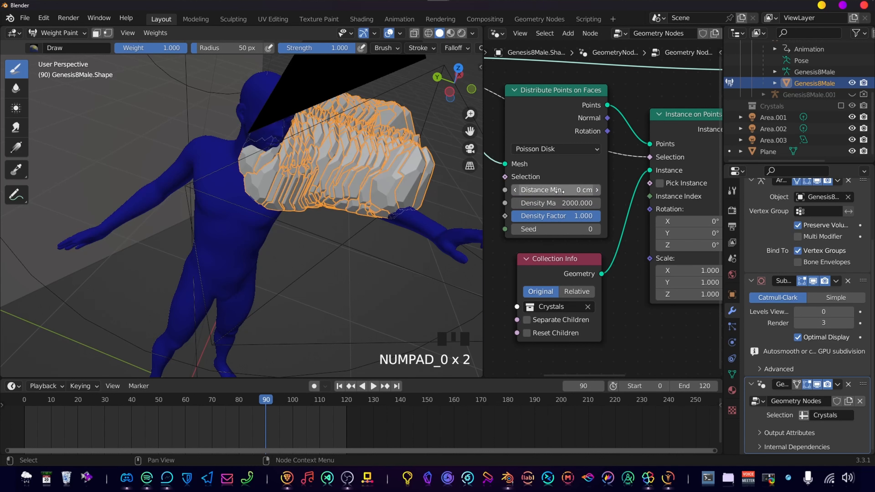
pyautogui.click(560, 191)
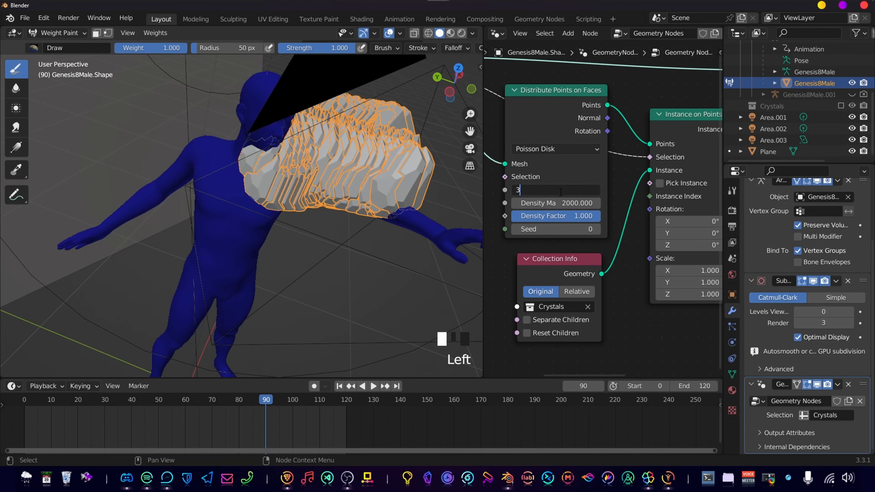
pyautogui.write('3')
pyautogui.press('Return')
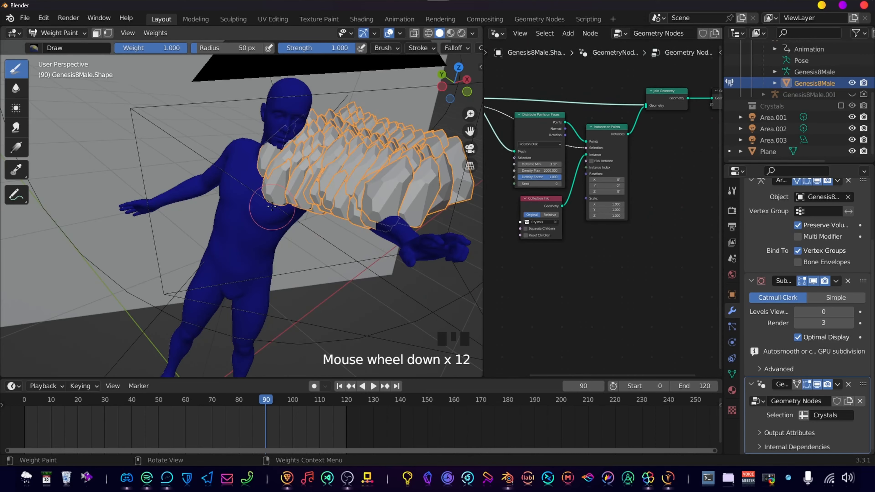
# Paint full weight over the character's chest and torso to extend the crystal coverage down to the waist
pyautogui.click(251, 194)
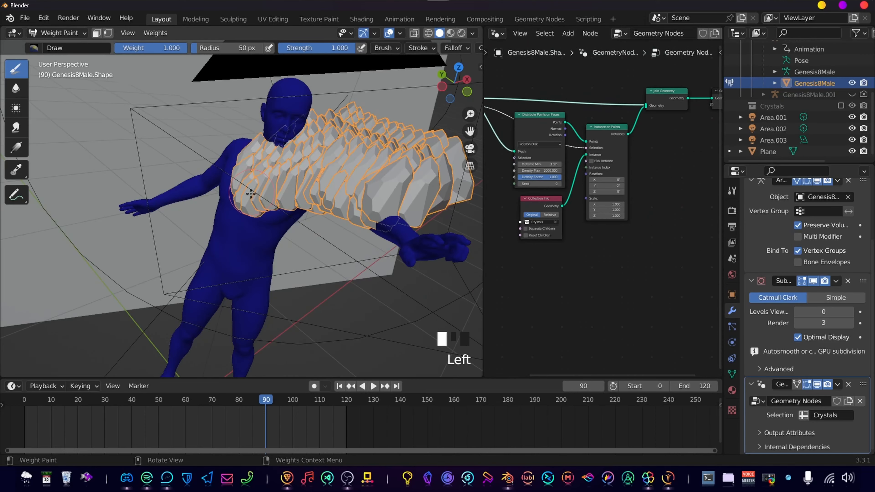
pyautogui.moveTo(251, 193)
pyautogui.mouseDown()
pyautogui.moveTo(224, 241)
pyautogui.moveTo(256, 242)
pyautogui.mouseUp()
pyautogui.moveTo(256, 242)
pyautogui.mouseDown(button='middle')
pyautogui.moveTo(235, 210)
pyautogui.moveTo(323, 212)
pyautogui.mouseUp(button='middle')
pyautogui.moveTo(322, 212); pyautogui.dragTo(332, 227)
pyautogui.scroll(-2, 324, 214)
pyautogui.moveTo(324, 214)
pyautogui.mouseDown(button='middle')
pyautogui.moveTo(315, 202)
pyautogui.moveTo(345, 205)
pyautogui.mouseUp(button='middle')
# Widen the node editor, enable Pick Instance on the Instance on Points node, and add a Random Value node below it
pyautogui.moveTo(484, 235); pyautogui.dragTo(267, 235)
pyautogui.moveTo(544, 276); pyautogui.dragTo(560, 288, button='middle')
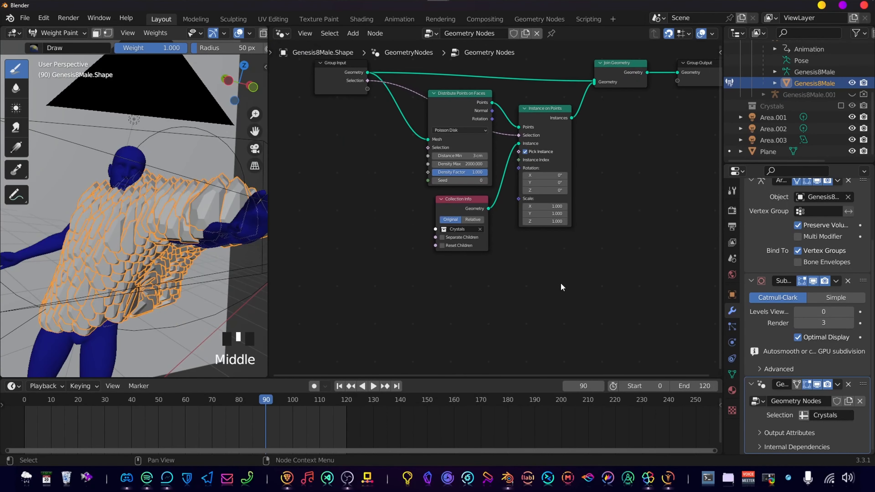
pyautogui.hotkey('shift', 'a')
pyautogui.write('rand')
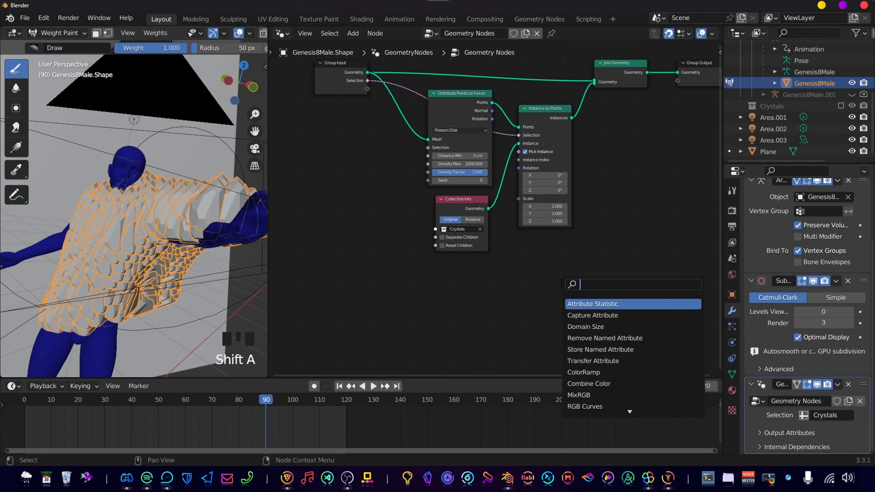
pyautogui.write('om v')
pyautogui.press('Return')
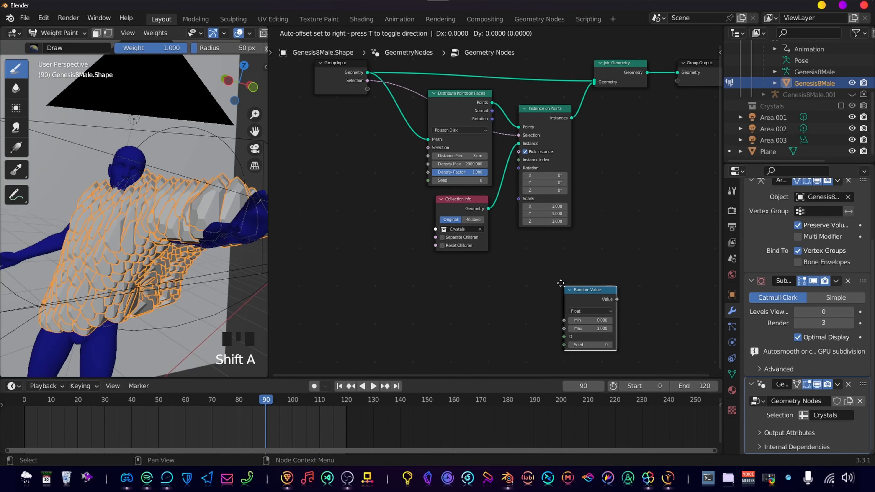
pyautogui.click(521, 257)
# Duplicate the Random Value node and place the copy below the Collection Info node
pyautogui.scroll(1, 521, 257)
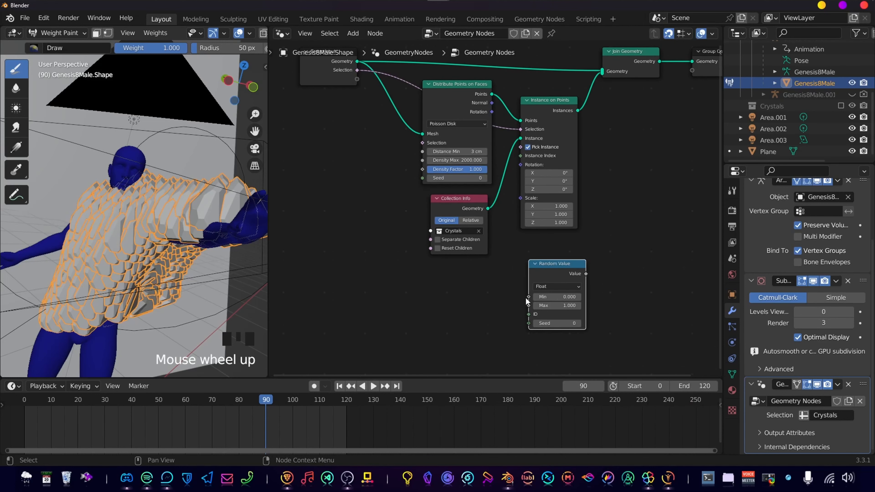
pyautogui.click(562, 275)
pyautogui.hotkey('shift', 'd')
pyautogui.click(407, 309)
pyautogui.scroll(2, 493, 274)
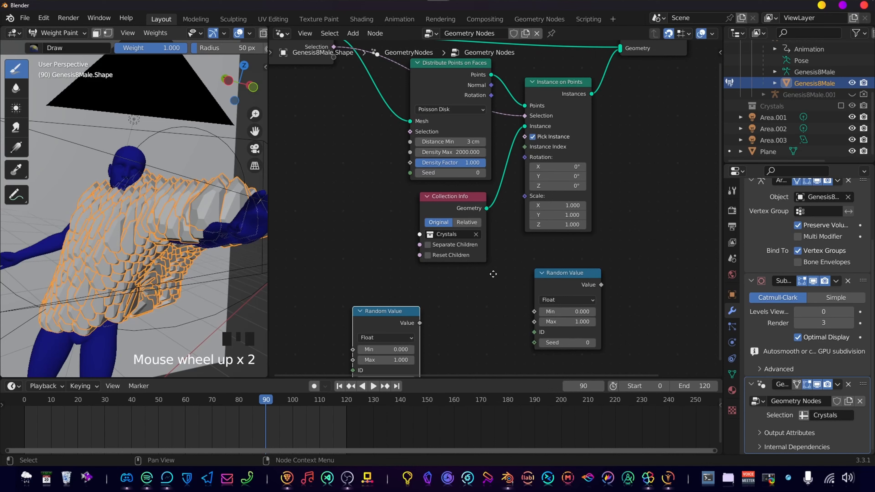
# Set the Collection Info node to Relative and enable Separate Children and Reset Children
pyautogui.moveTo(493, 274); pyautogui.dragTo(490, 273, button='middle')
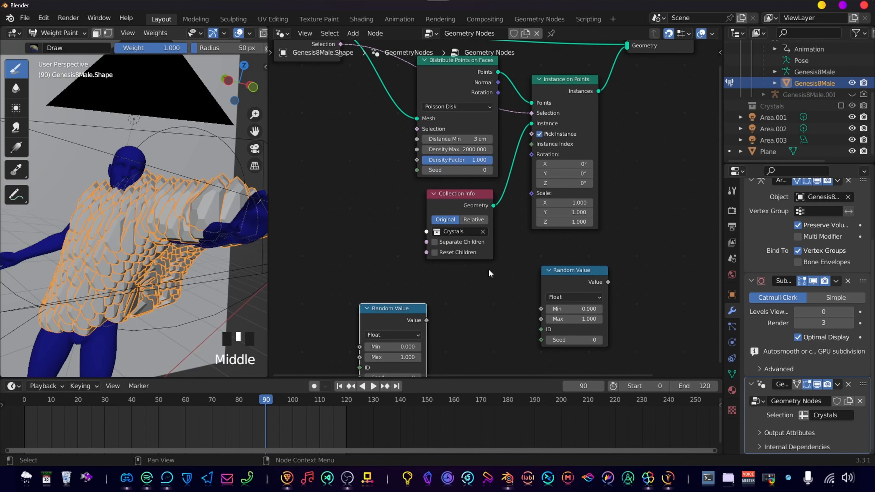
pyautogui.click(473, 220)
pyautogui.click(465, 243)
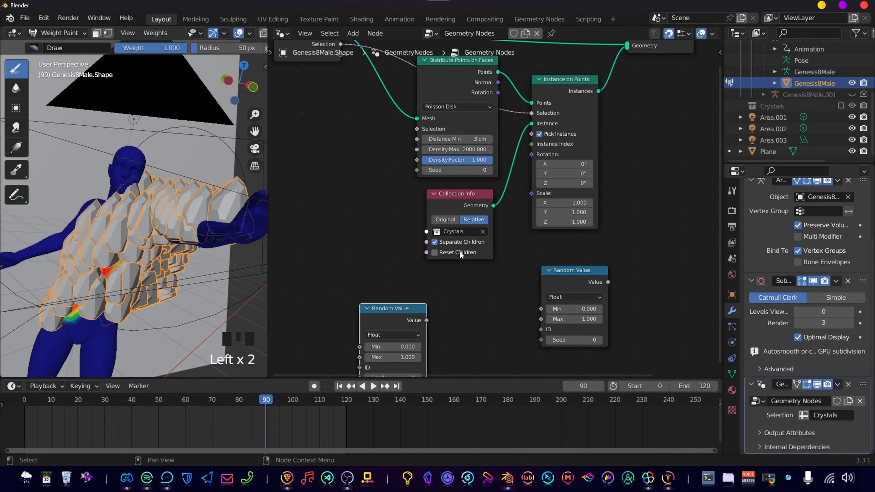
pyautogui.click(452, 254)
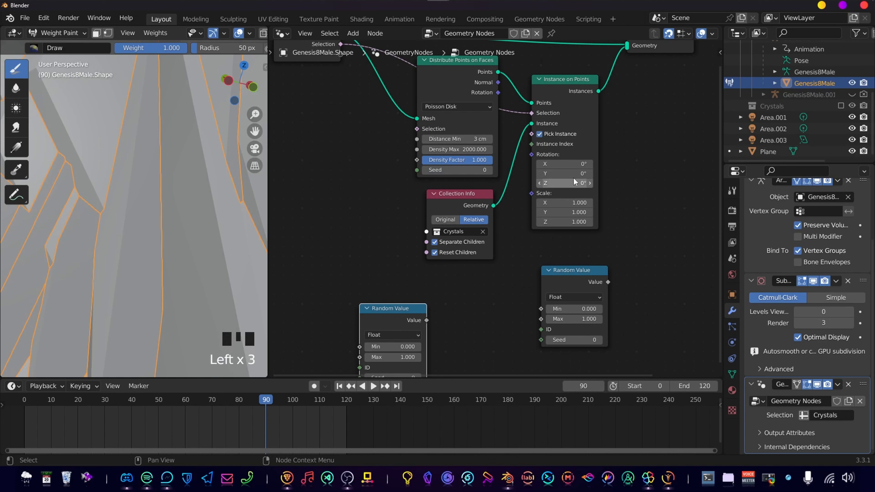
# Compare the scattered crystals with Pick Instance off and on, leaving it enabled
pyautogui.click(548, 135)
pyautogui.click(545, 134)
pyautogui.click(547, 136)
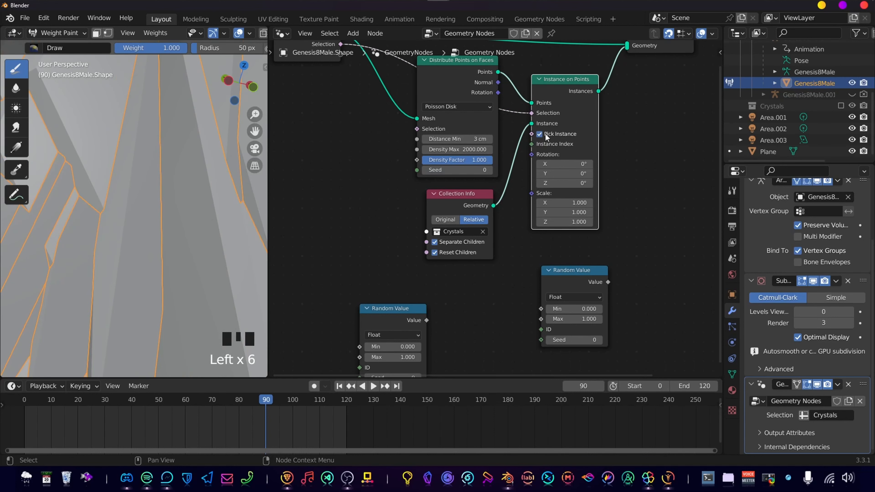
# Move the Collection Info node aside and insert a Transform node between it and Instance on Points
pyautogui.moveTo(443, 206); pyautogui.dragTo(344, 217)
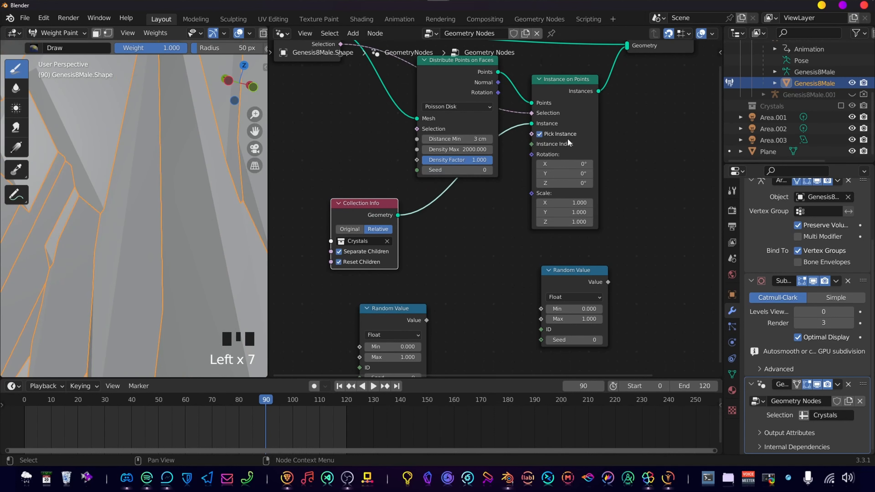
pyautogui.hotkey('shift', 'a')
pyautogui.write('stran')
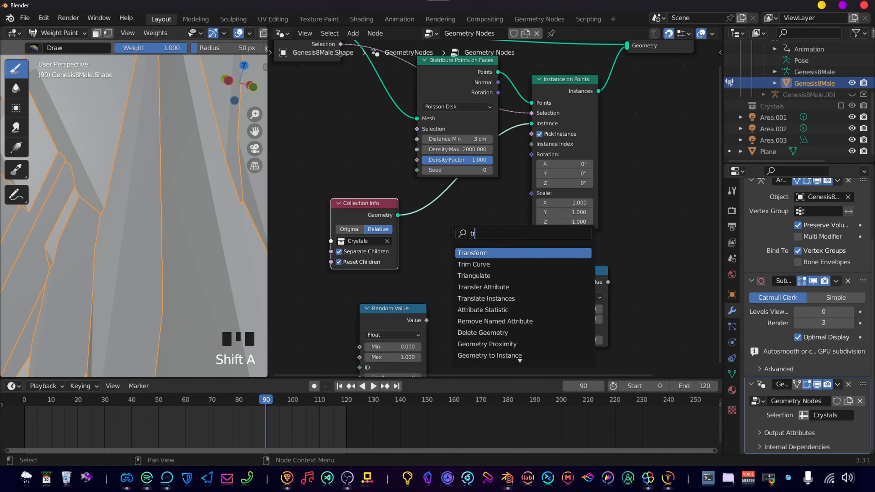
pyautogui.press('Return')
pyautogui.click(450, 221)
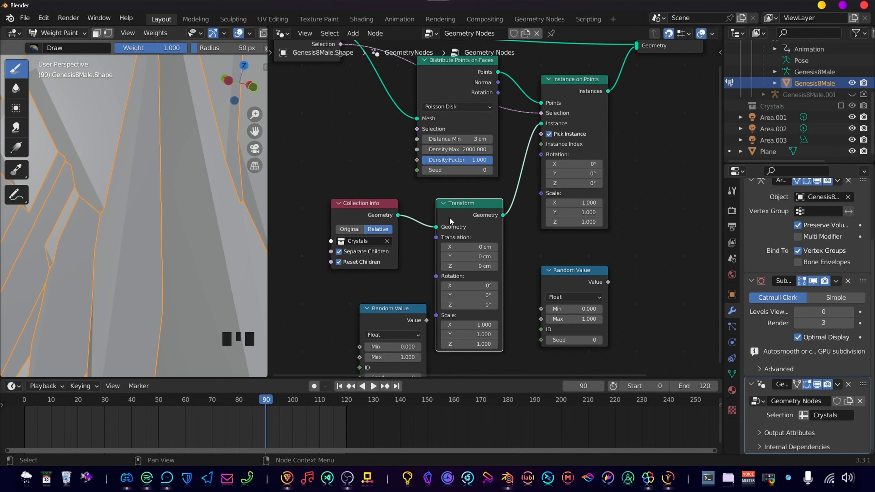
# Set the Transform node's scale to 0.040 on all three axes
pyautogui.moveTo(470, 214); pyautogui.dragTo(472, 170, button='middle')
pyautogui.scroll(-4, 455, 241)
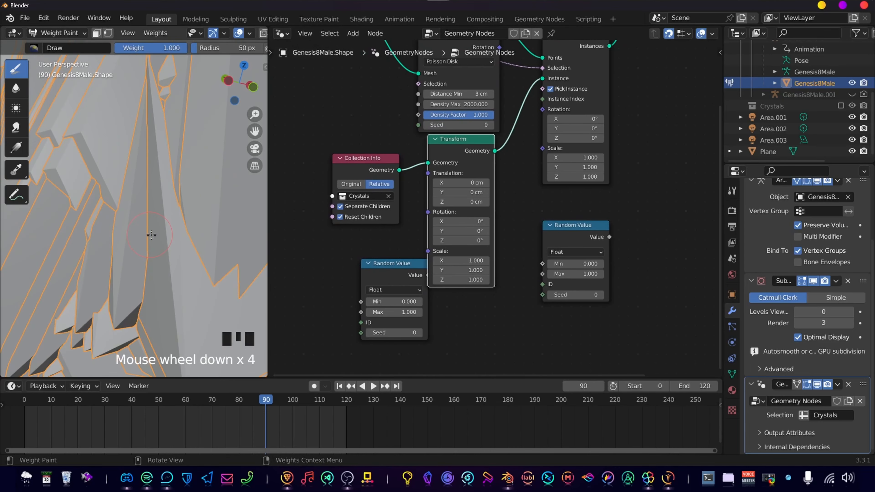
pyautogui.scroll(-10, 193, 250)
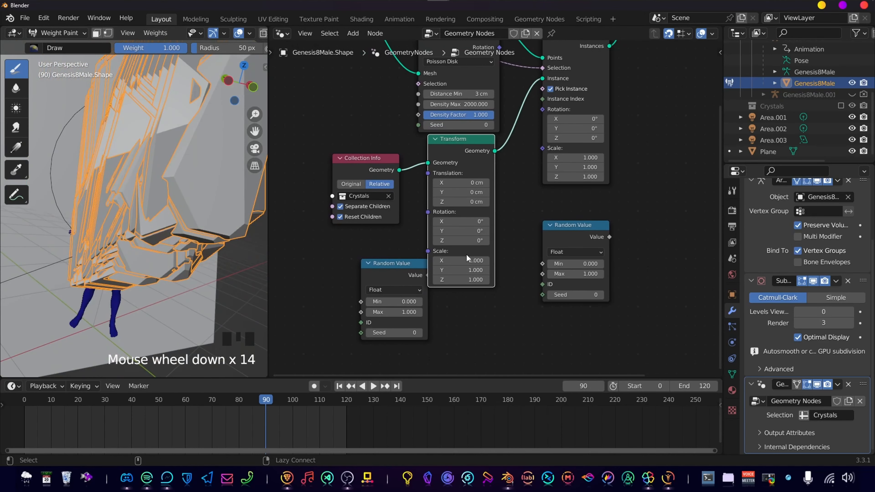
pyautogui.keyDown('alt'); pyautogui.click(458, 260); pyautogui.keyUp('alt')
pyautogui.moveTo(458, 279)
pyautogui.keyDown('alt'); pyautogui.mouseDown()
pyautogui.moveTo(416, 278)
pyautogui.moveTo(444, 279)
pyautogui.mouseUp(); pyautogui.keyUp('alt')
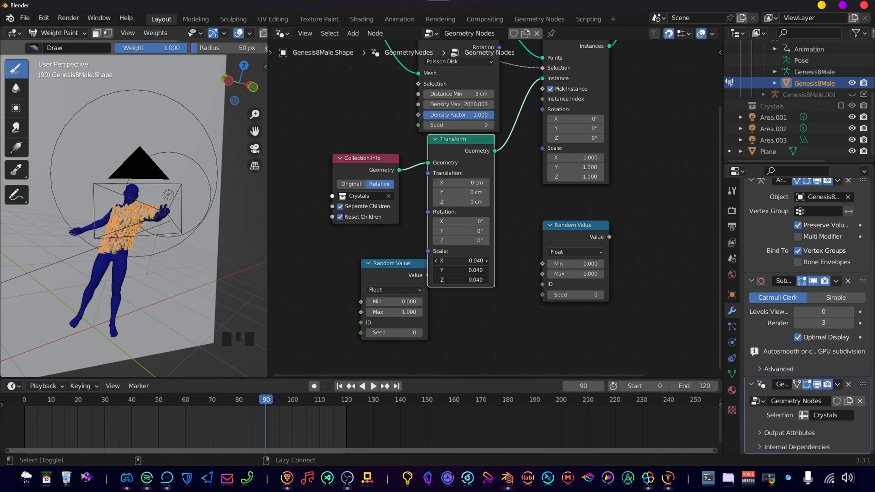
# Inspect the shrunken crystals on the torso with Pick Instance switched off and on, leaving it enabled
pyautogui.scroll(4, 175, 244)
pyautogui.keyDown('shift'); pyautogui.moveTo(172, 248); pyautogui.dragTo(207, 235, button='middle'); pyautogui.keyUp('shift')
pyautogui.scroll(-3, 175, 244)
pyautogui.moveTo(358, 219); pyautogui.dragTo(324, 279, button='middle')
pyautogui.click(528, 152)
pyautogui.click(528, 148)
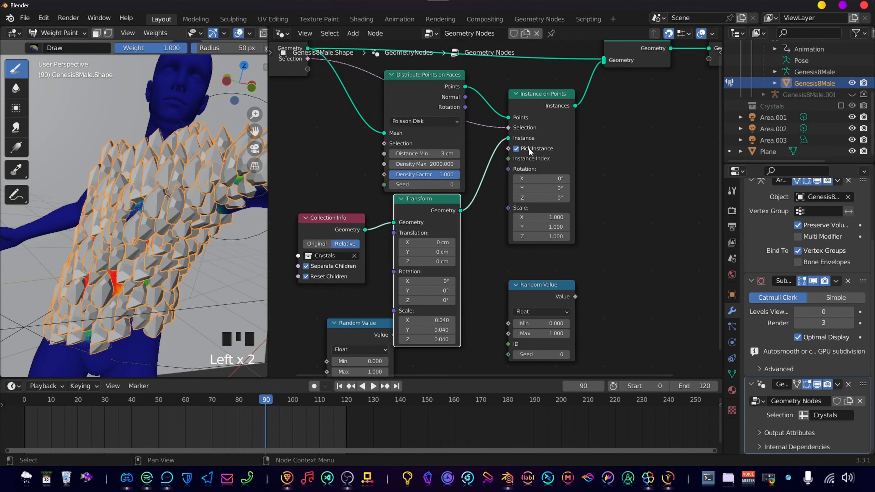
pyautogui.click(528, 148)
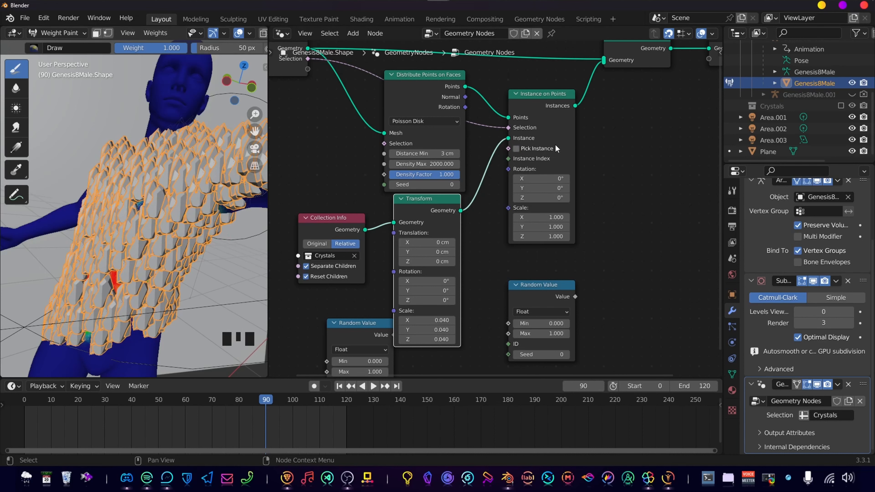
pyautogui.click(533, 150)
# Include the Crystals collection in the view layer and examine its source crystals near the character's feet
pyautogui.scroll(5, 813, 112)
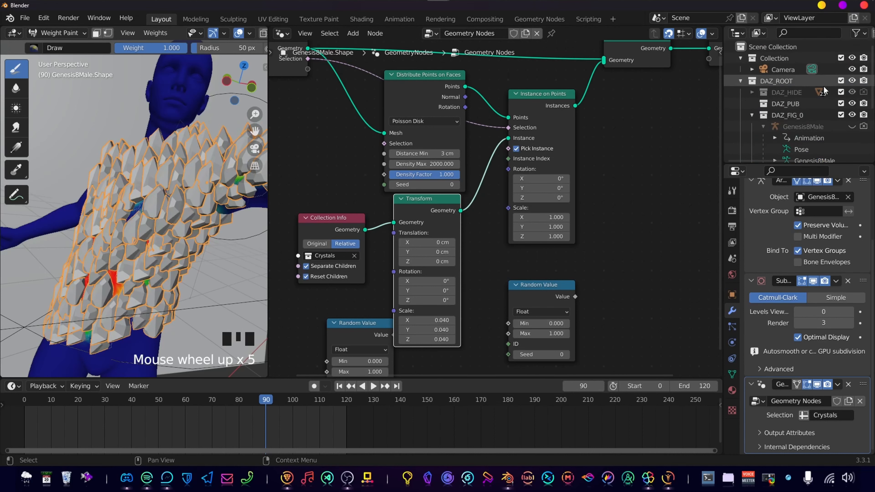
pyautogui.scroll(-5, 813, 112)
pyautogui.click(841, 106)
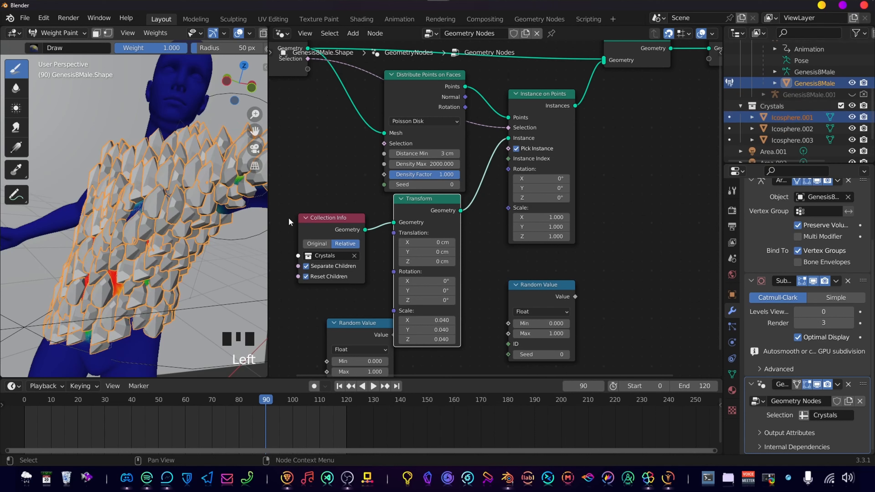
pyautogui.scroll(-4, 171, 215)
pyautogui.press('KP_Decimal')
pyautogui.scroll(4, 172, 215)
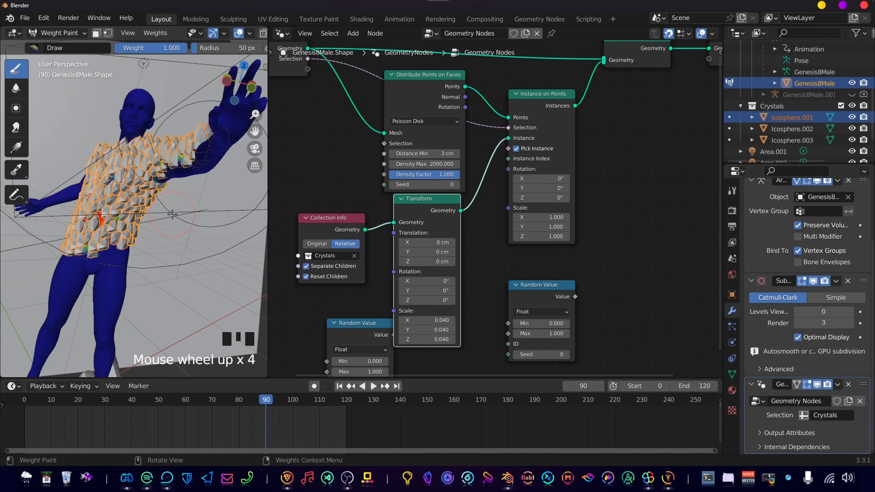
pyautogui.keyDown('shift'); pyautogui.moveTo(171, 215); pyautogui.dragTo(165, 233, button='middle'); pyautogui.keyUp('shift')
pyautogui.moveTo(147, 137)
pyautogui.keyDown('shift'); pyautogui.mouseDown(button='middle')
pyautogui.moveTo(150, 213)
pyautogui.moveTo(123, 206)
pyautogui.mouseUp(button='middle'); pyautogui.keyUp('shift')
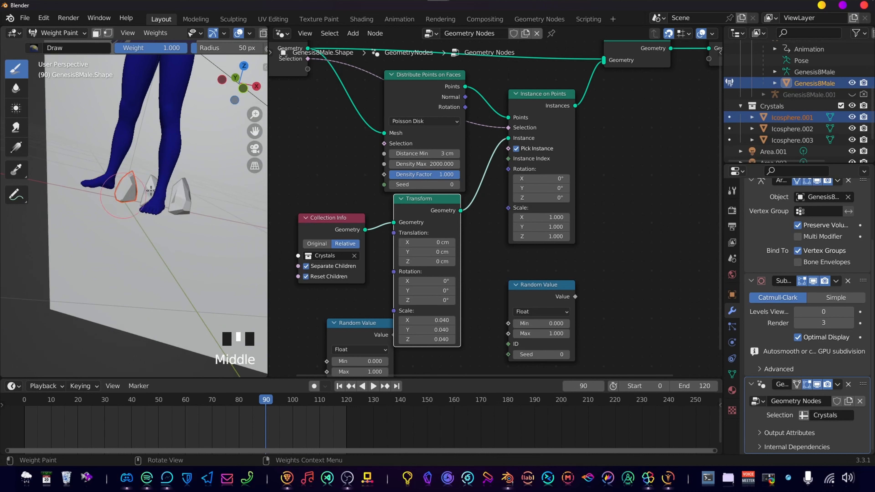
pyautogui.keyDown('shift'); pyautogui.moveTo(135, 145); pyautogui.dragTo(221, 104, button='middle'); pyautogui.keyUp('shift')
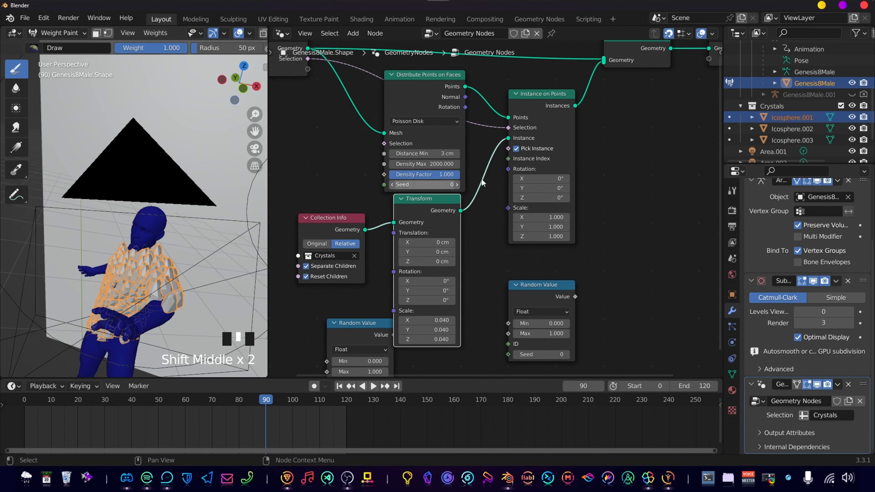
# Switch the 3D viewport to the camera view and frame the character's upper body
pyautogui.moveTo(609, 161); pyautogui.dragTo(620, 159, button='middle')
pyautogui.press('KP_0')
pyautogui.keyDown('shift'); pyautogui.moveTo(231, 262); pyautogui.dragTo(255, 280, button='middle'); pyautogui.keyUp('shift')
# Link the Random Value node beneath Instance on Points to its Scale and shift the other Random Value node away from Transform
pyautogui.moveTo(591, 295); pyautogui.dragTo(526, 364, button='middle')
pyautogui.scroll(4, 496, 212)
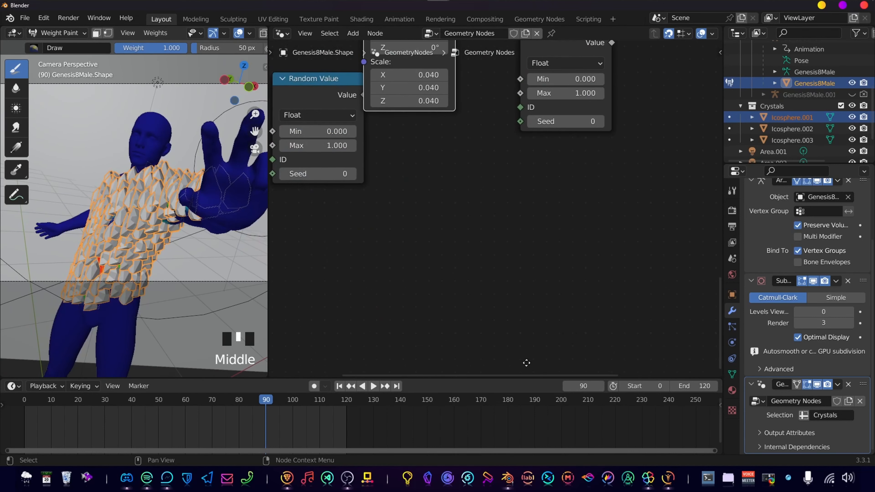
pyautogui.scroll(-3, 510, 84)
pyautogui.moveTo(468, 116); pyautogui.dragTo(465, 255, button='middle')
pyautogui.click(560, 179)
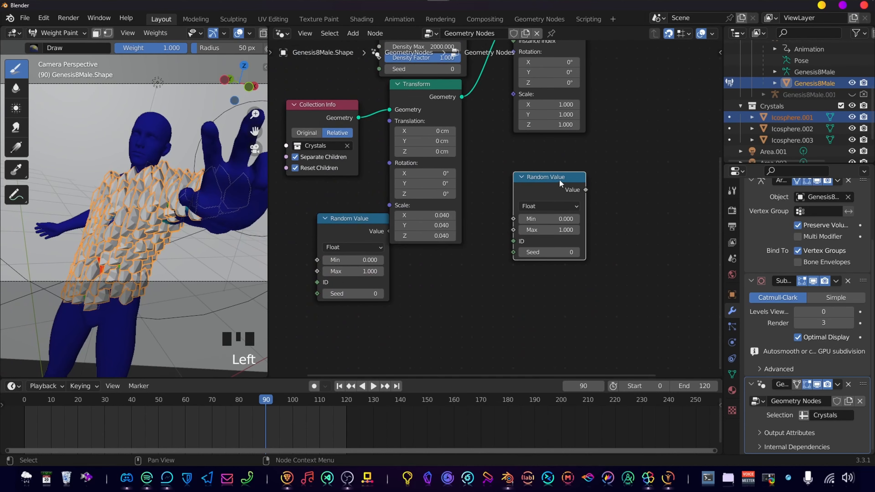
pyautogui.moveTo(560, 179); pyautogui.dragTo(557, 195, button='middle')
pyautogui.moveTo(586, 206); pyautogui.dragTo(514, 110)
pyautogui.moveTo(514, 109); pyautogui.dragTo(513, 112, button='middle')
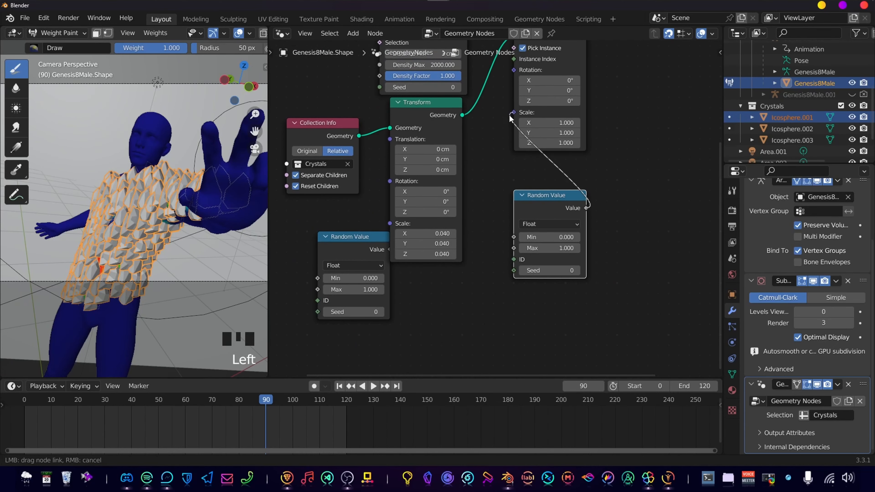
pyautogui.moveTo(327, 247); pyautogui.dragTo(316, 268)
pyautogui.scroll(6, 495, 214)
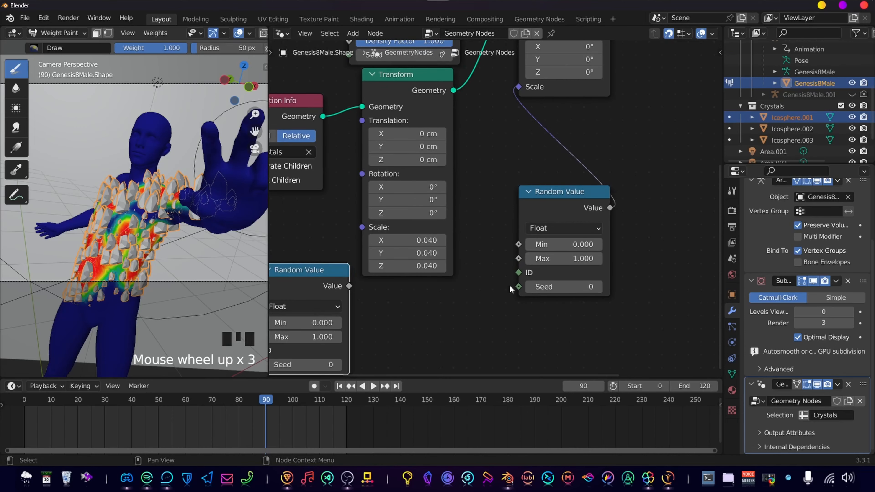
pyautogui.moveTo(242, 239); pyautogui.dragTo(135, 236, button='middle')
pyautogui.press('KP_0')
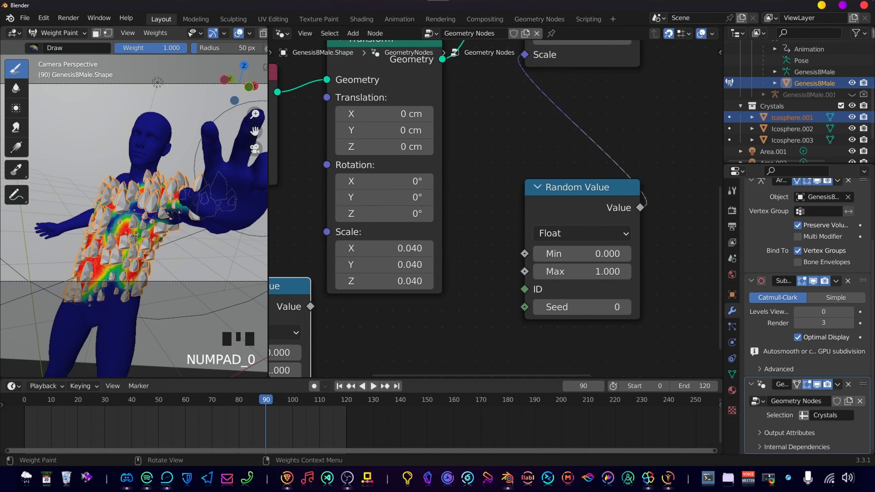
# Set the Min to 0.440 and the Max to 1.130 on the Random Value node that drives the instance scale
pyautogui.keyDown('shift'); pyautogui.moveTo(596, 255); pyautogui.dragTo(586, 242); pyautogui.keyUp('shift')
pyautogui.scroll(-4, 596, 273)
pyautogui.scroll(-4, 155, 207)
pyautogui.scroll(3, 155, 207)
pyautogui.moveTo(406, 279); pyautogui.dragTo(463, 263, button='middle')
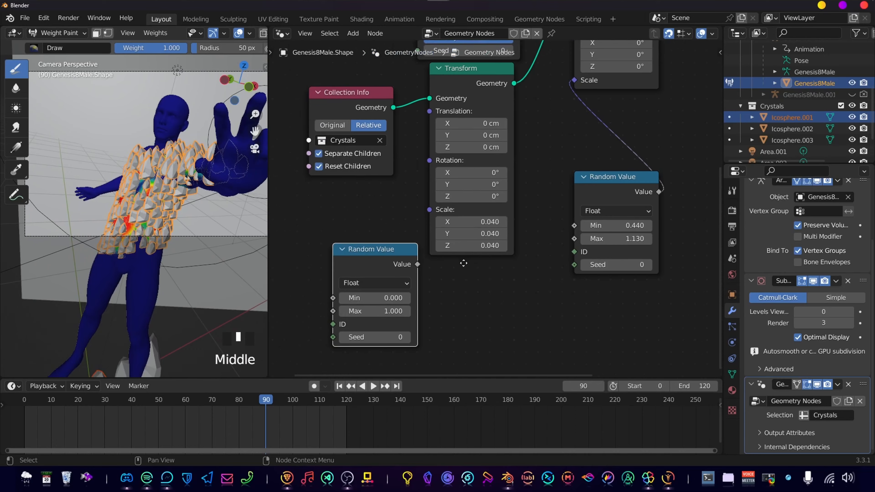
# Connect the other Random Value node to the Rotation of Instance on Points and set its Max to 0.050
pyautogui.scroll(3, 463, 262)
pyautogui.moveTo(392, 321); pyautogui.dragTo(434, 293, button='middle')
pyautogui.scroll(-4, 429, 262)
pyautogui.hotkey('shift', 'a')
pyautogui.moveTo(424, 230); pyautogui.dragTo(599, 75)
pyautogui.scroll(3, 423, 331)
pyautogui.click(397, 271)
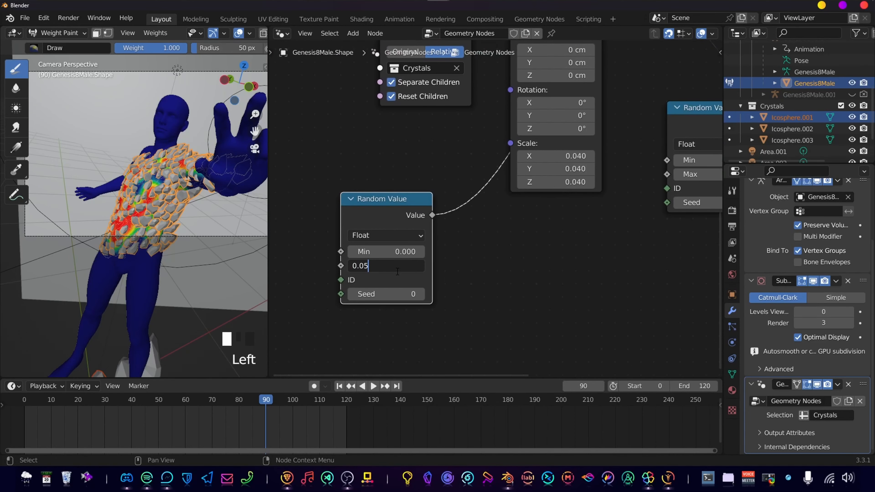
pyautogui.press('Return')
# Widen the 3D viewport and examine the crystals on the character's torso and arms from several angles
pyautogui.scroll(2, 397, 272)
pyautogui.moveTo(155, 224); pyautogui.dragTo(132, 264, button='middle')
pyautogui.scroll(-2, 189, 240)
pyautogui.moveTo(148, 223)
pyautogui.mouseDown()
pyautogui.moveTo(110, 211)
pyautogui.moveTo(75, 227)
pyautogui.moveTo(127, 208)
pyautogui.mouseUp()
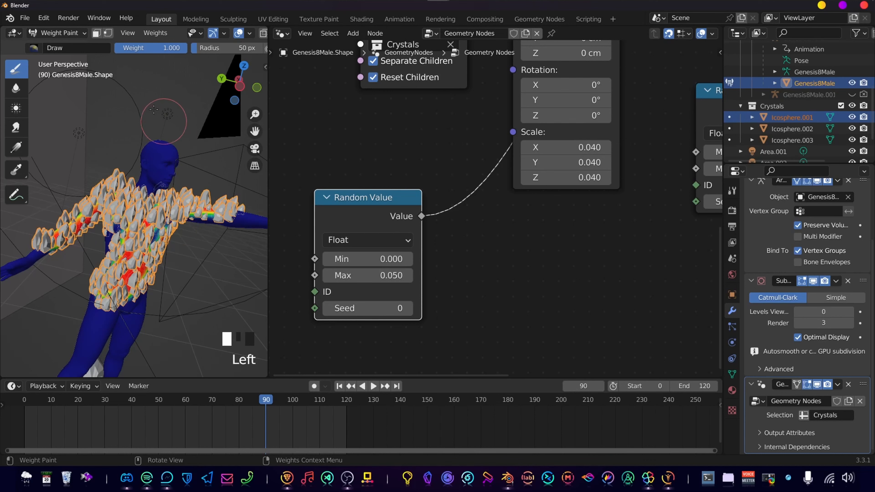
pyautogui.moveTo(268, 136); pyautogui.dragTo(495, 137)
pyautogui.scroll(-2, 241, 224)
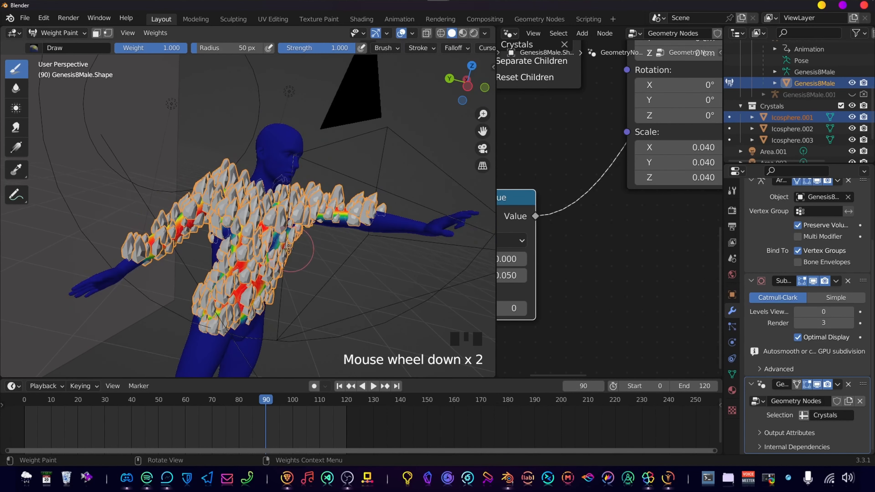
pyautogui.moveTo(241, 224)
pyautogui.mouseDown(button='middle')
pyautogui.moveTo(233, 239)
pyautogui.moveTo(241, 236)
pyautogui.mouseUp(button='middle')
# Erase the crystal weights down the middle of the character's chest and abdomen with the Subtract brush
pyautogui.click(90, 50)
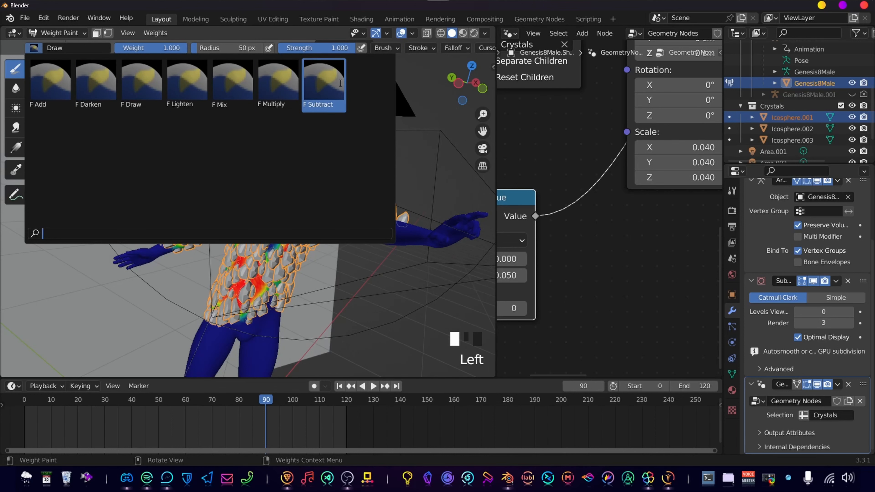
pyautogui.click(323, 83)
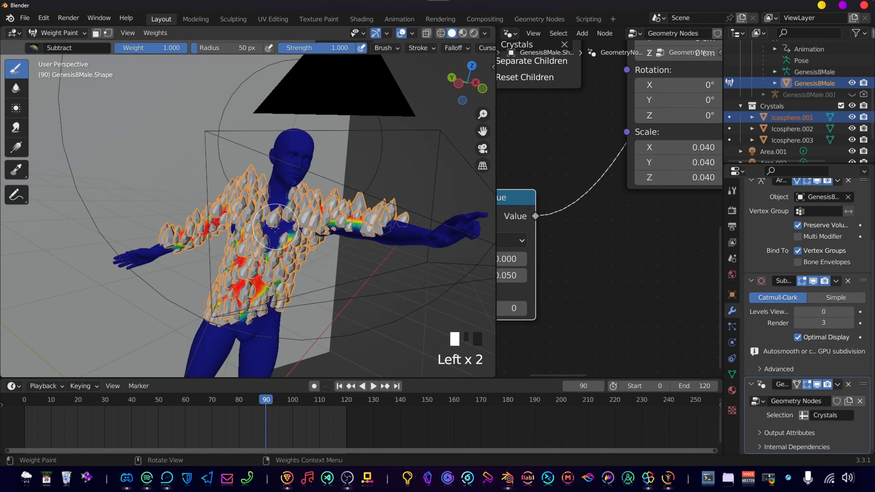
pyautogui.moveTo(291, 216); pyautogui.dragTo(272, 255, button='middle')
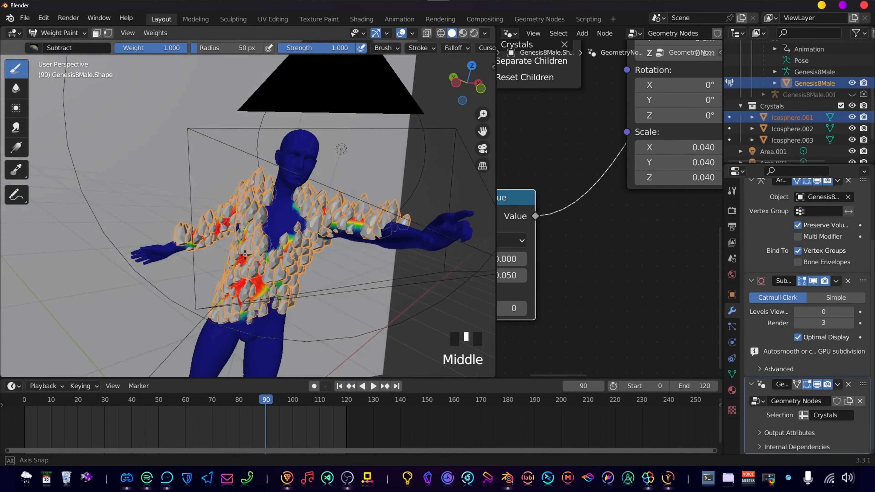
pyautogui.click(265, 280)
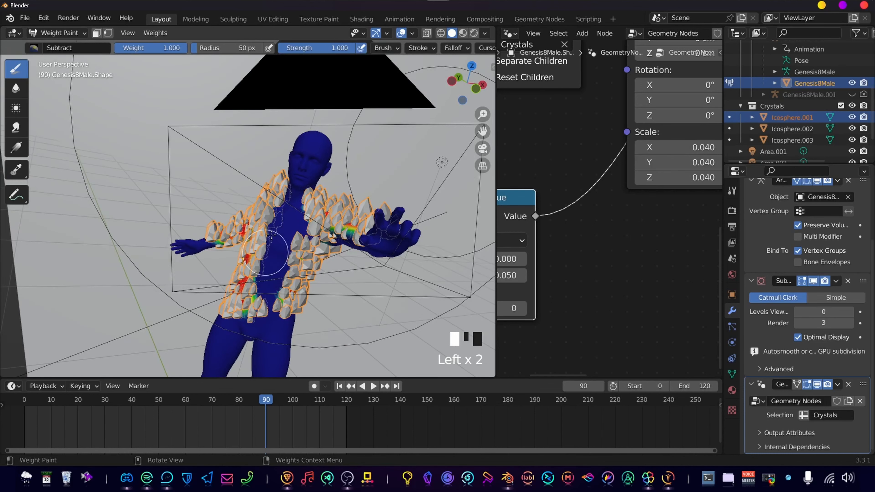
pyautogui.moveTo(280, 226); pyautogui.dragTo(299, 254, button='middle')
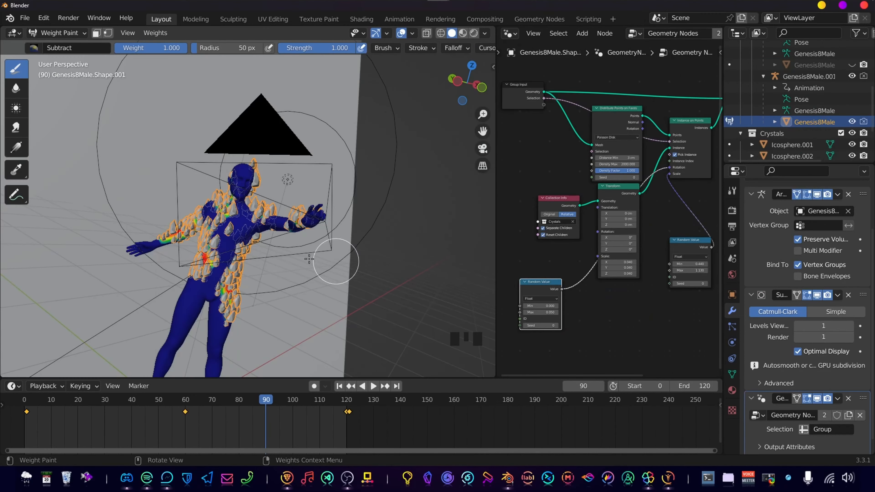
# Inspect the crystals on the second character mesh around the torso, hip and thigh
pyautogui.moveTo(312, 254); pyautogui.dragTo(264, 259, button='middle')
pyautogui.moveTo(269, 255); pyautogui.dragTo(305, 271, button='middle')
pyautogui.scroll(4, 345, 187)
pyautogui.keyDown('shift'); pyautogui.moveTo(345, 187); pyautogui.dragTo(298, 221, button='middle'); pyautogui.keyUp('shift')
pyautogui.scroll(-2, 333, 136)
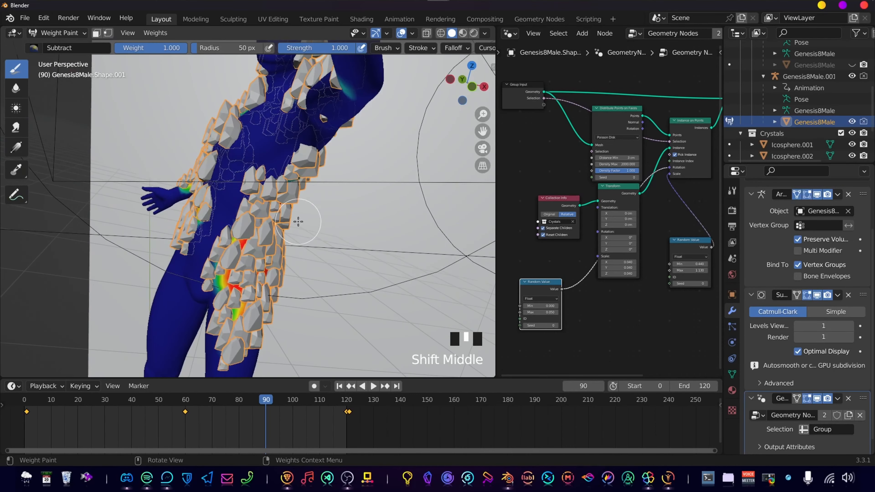
# Show the camera view in Rendered shading and switch the second character mesh to Object Mode
pyautogui.press('KP_0')
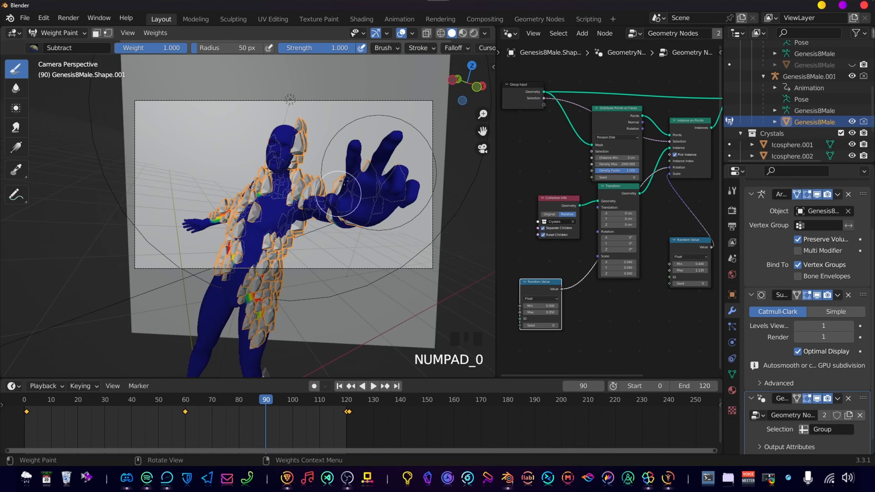
pyautogui.press('z')
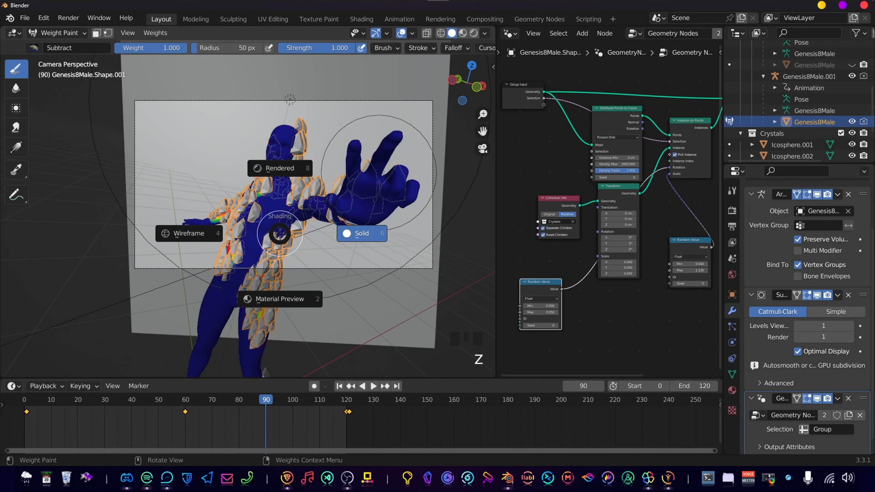
pyautogui.click(260, 75)
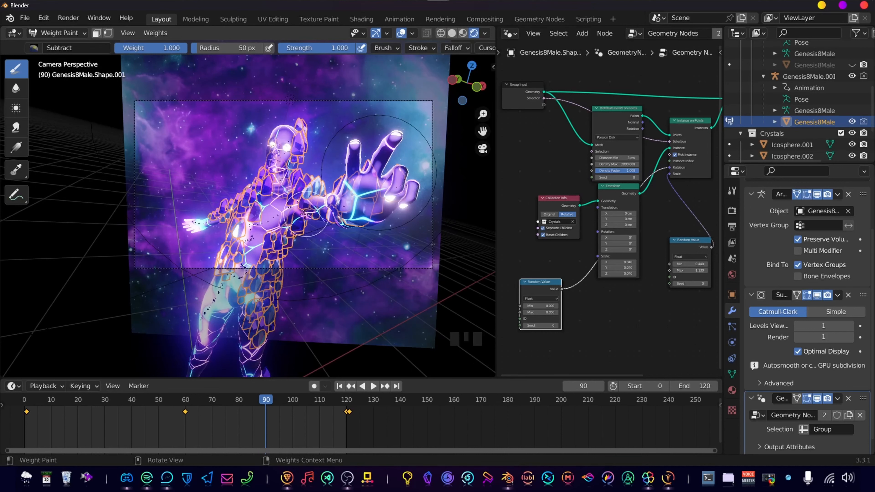
pyautogui.hotkey('ctrl', 'Tab')
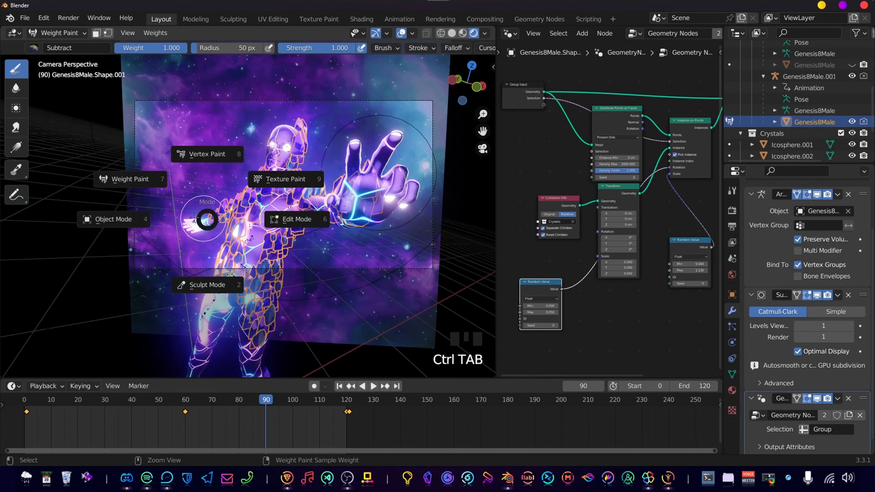
pyautogui.click(73, 220)
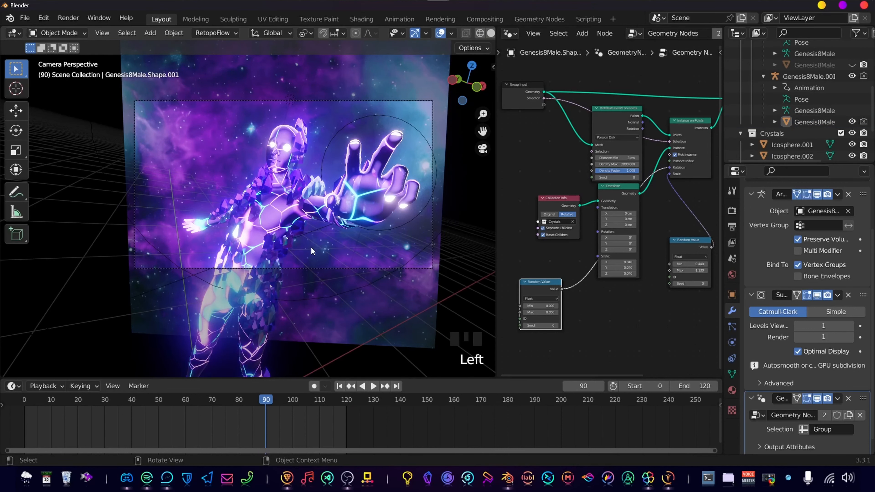
# Play the animation in the rendered camera view, framed on the character's upper body
pyautogui.scroll(2, 311, 251)
pyautogui.keyDown('shift'); pyautogui.moveTo(293, 166); pyautogui.dragTo(307, 203, button='middle'); pyautogui.keyUp('shift')
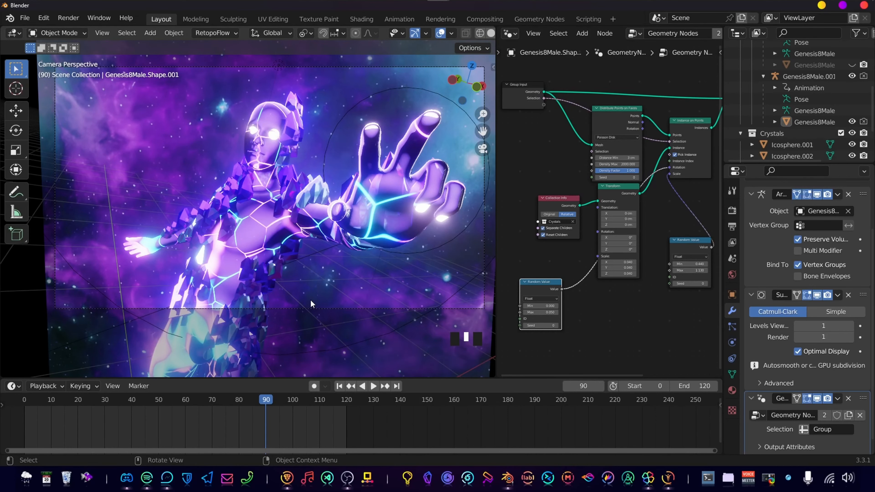
pyautogui.press('space')
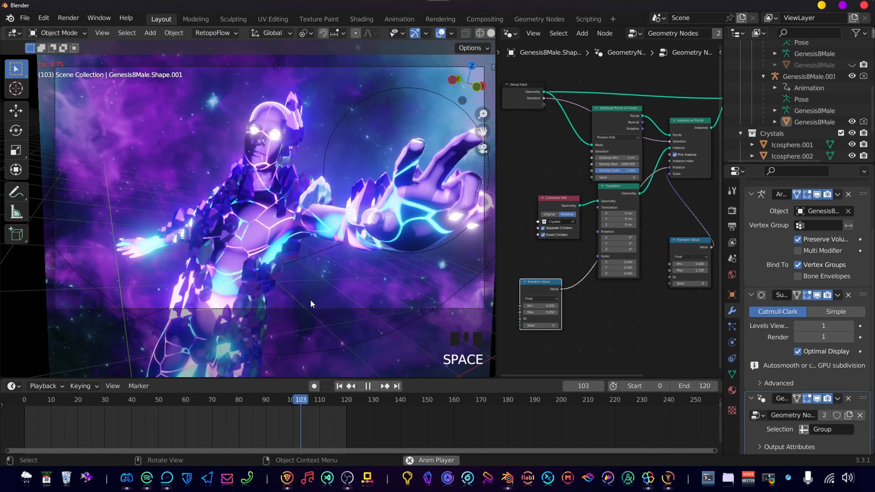